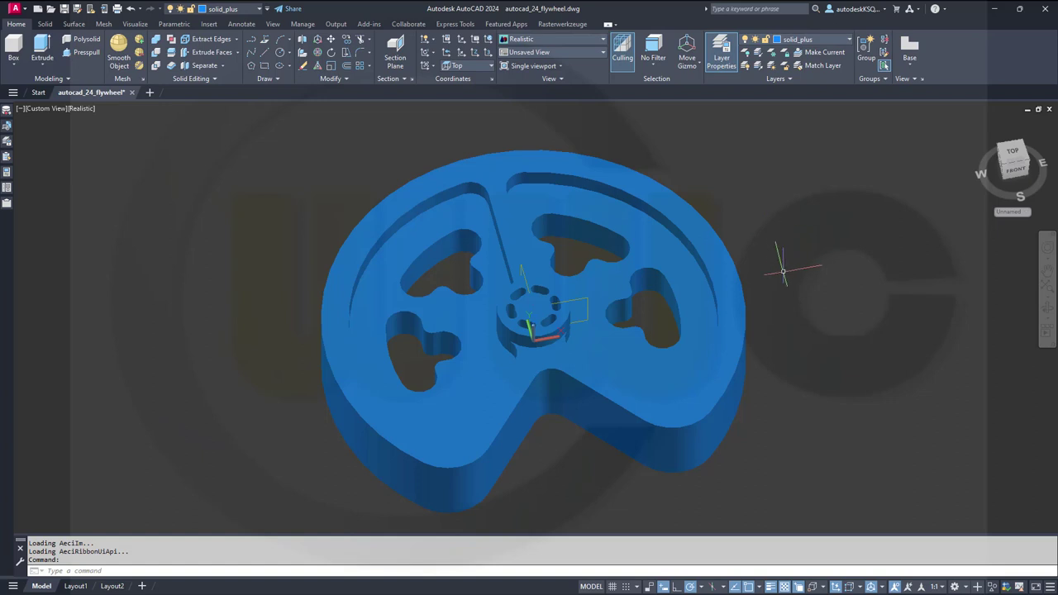
Orbit the finished flywheel, compare it with the CATIA reference PDF, then return to Drawing1
{"action": "mouse_move", "coordinate": [793, 260]}
{"action": "middle_mouse_down", "text": "shift"}
{"action": "mouse_move", "coordinate": [760, 234]}
{"action": "mouse_move", "coordinate": [709, 248]}
{"action": "mouse_move", "coordinate": [669, 283]}
{"action": "mouse_move", "coordinate": [638, 269]}
{"action": "mouse_move", "coordinate": [635, 234]}
{"action": "mouse_move", "coordinate": [671, 221]}
{"action": "mouse_move", "coordinate": [727, 237]}
{"action": "mouse_move", "coordinate": [728, 274]}
{"action": "mouse_move", "coordinate": [752, 284]}
{"action": "mouse_move", "coordinate": [765, 258]}
{"action": "mouse_move", "coordinate": [791, 257]}
{"action": "middle_mouse_up", "text": "shift"}
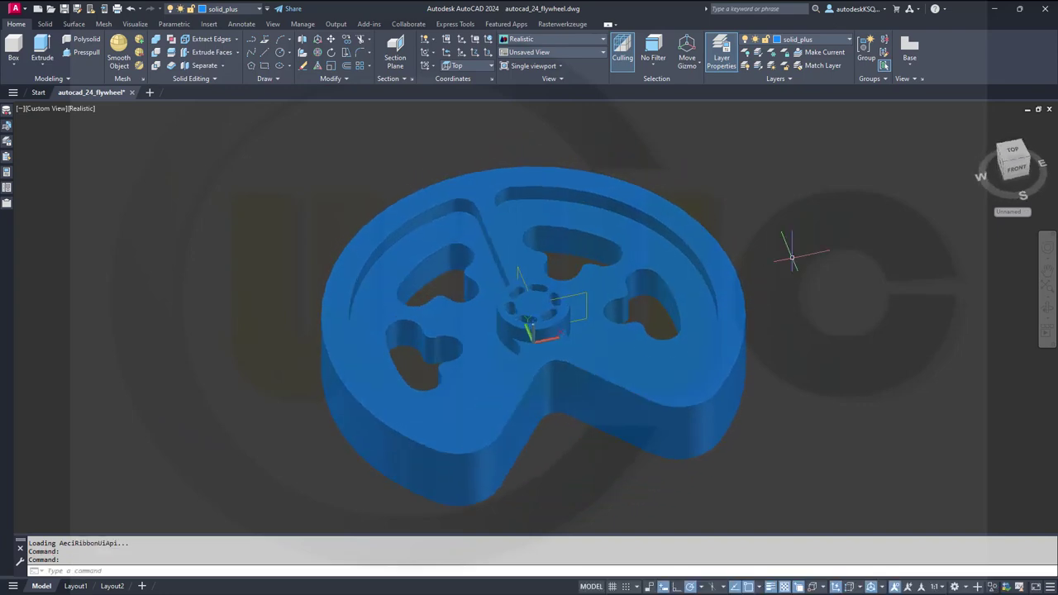
{"action": "key", "text": "alt+Tab"}
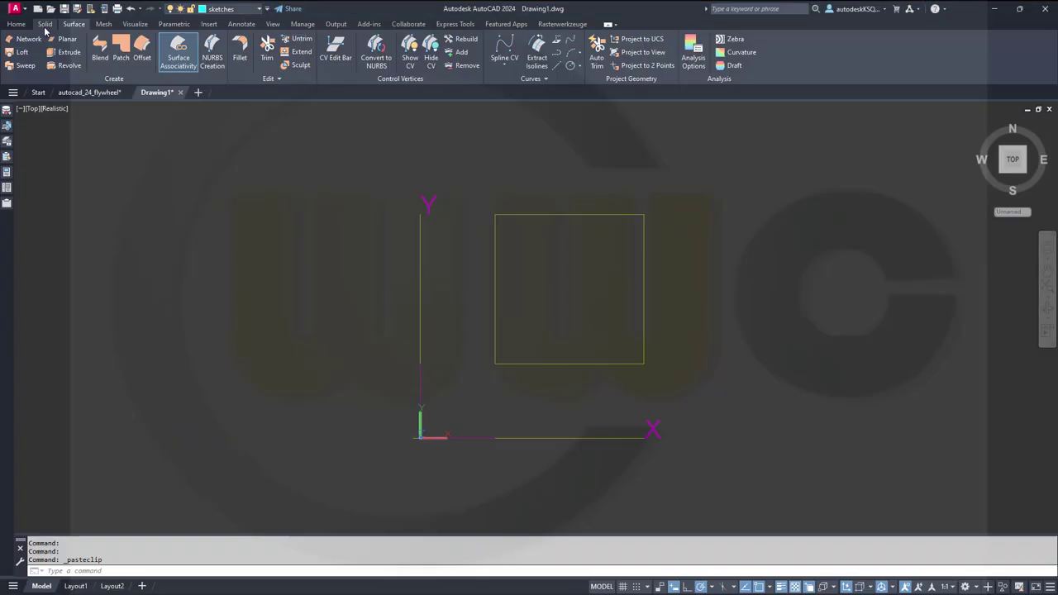
{"action": "left_click", "coordinate": [45, 24]}
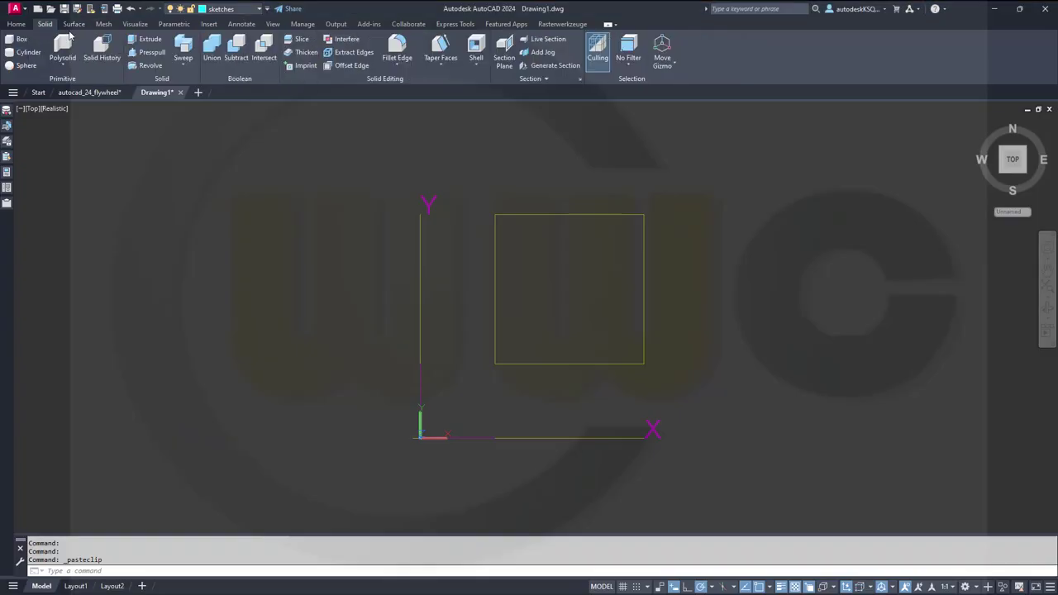
Draw a circle of diameter 230 centred at 0,0
{"action": "left_click", "coordinate": [17, 24]}
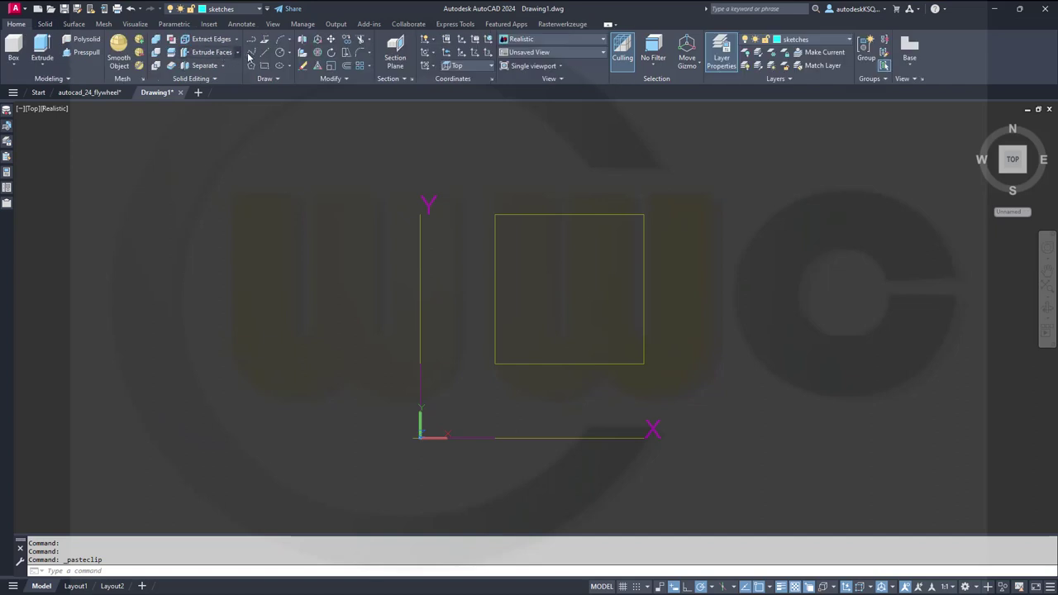
{"action": "left_click", "coordinate": [279, 53]}
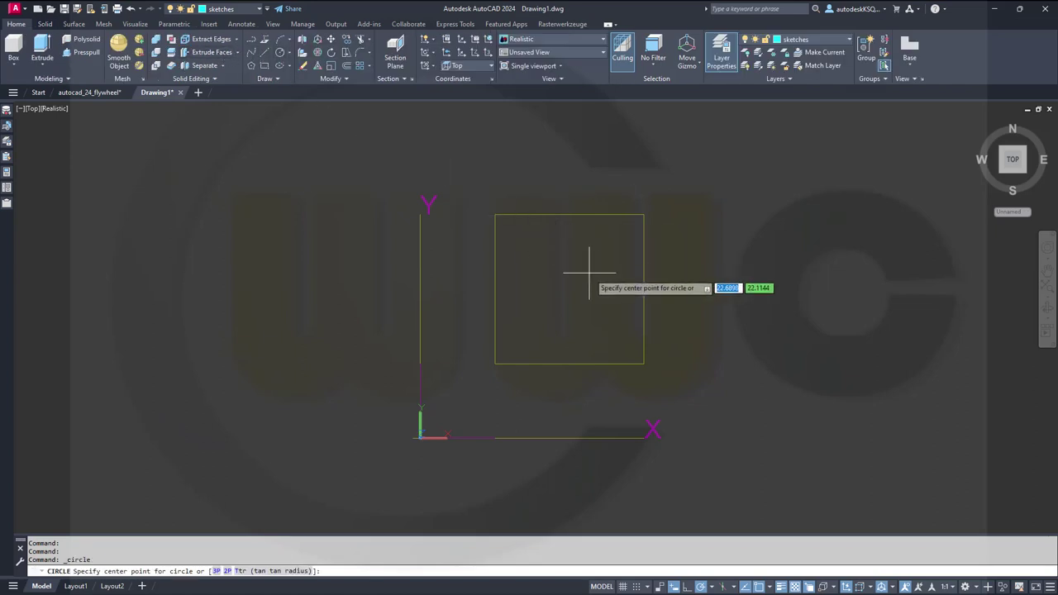
{"action": "type", "text": "0,0"}
{"action": "key", "text": "Return"}
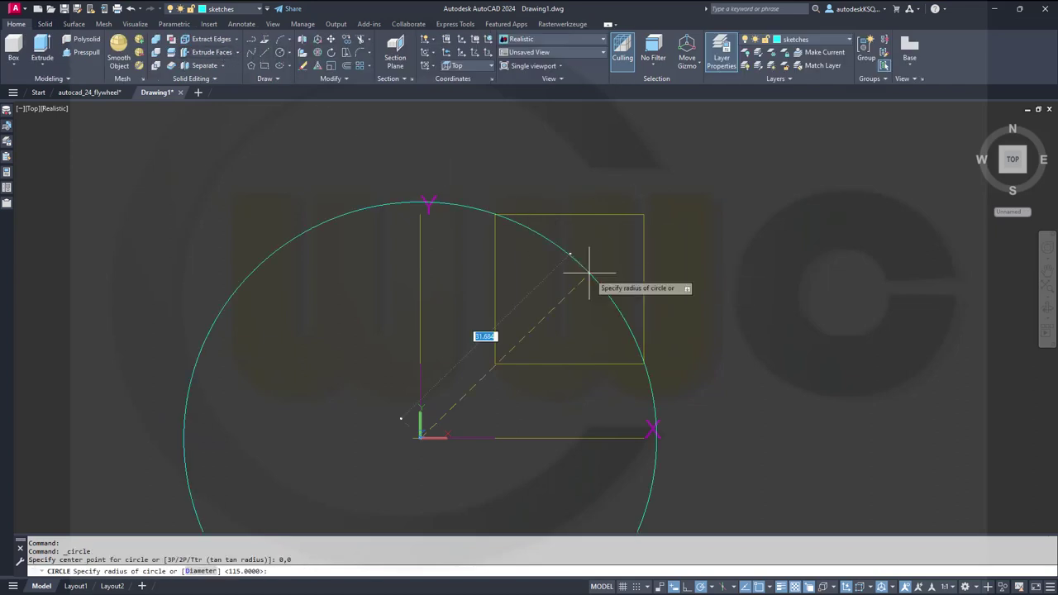
{"action": "right_click", "coordinate": [589, 272]}
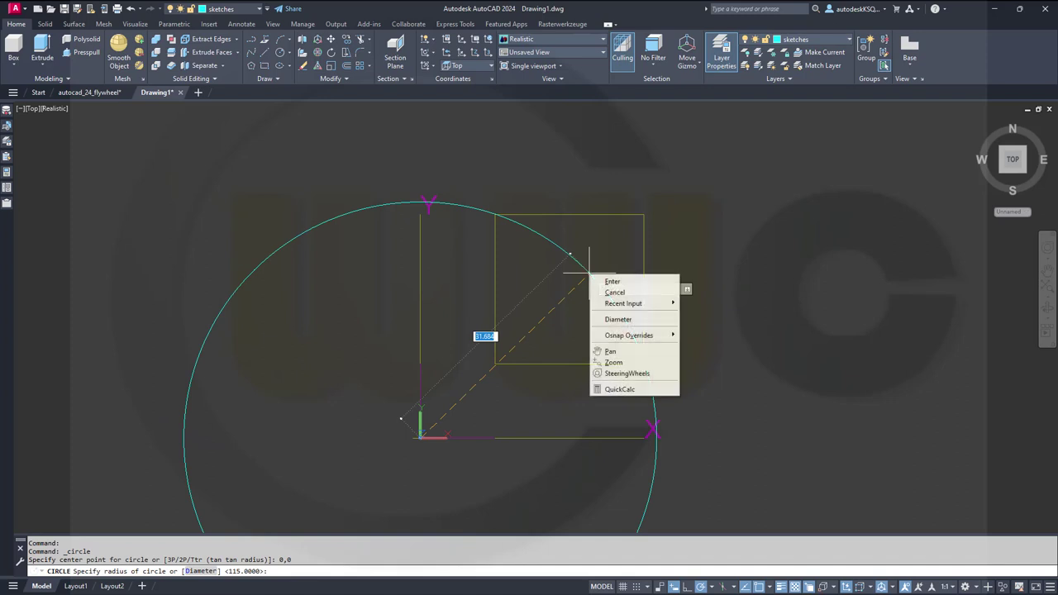
{"action": "left_click", "coordinate": [619, 319]}
{"action": "type", "text": "23"}
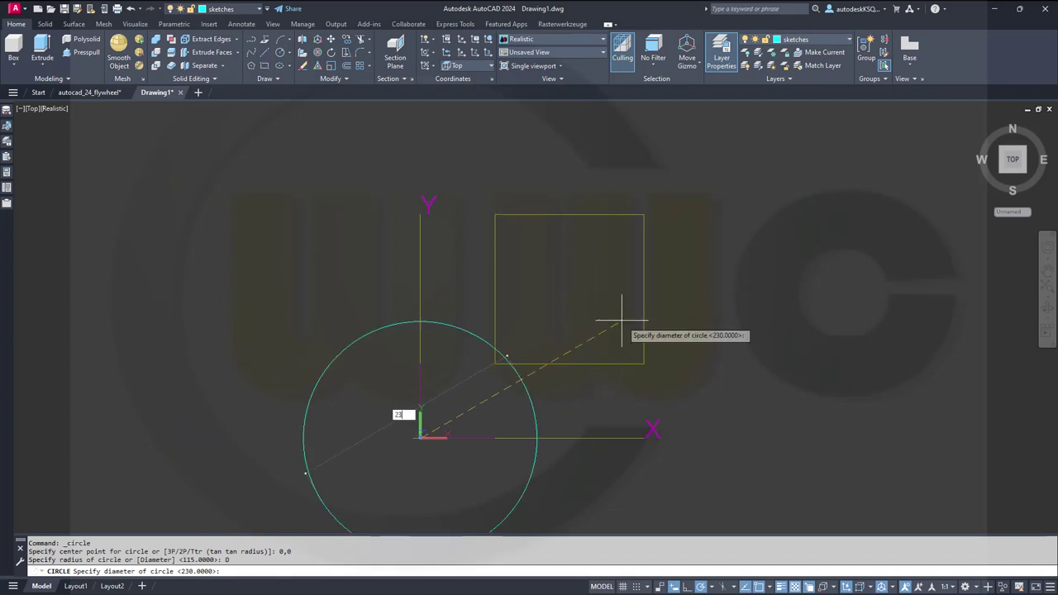
{"action": "type", "text": "0"}
{"action": "key", "text": "Return"}
Draw a 150-long line from the circle's centre at -50°
{"action": "scroll", "coordinate": [579, 322], "scroll_direction": "down", "scroll_amount": 6}
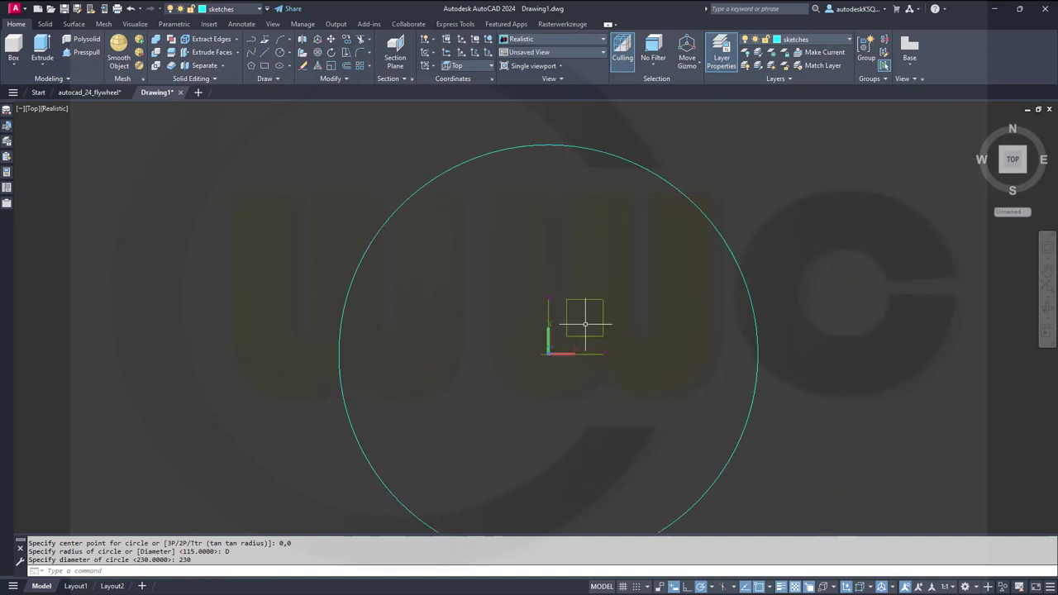
{"action": "left_click", "coordinate": [252, 40]}
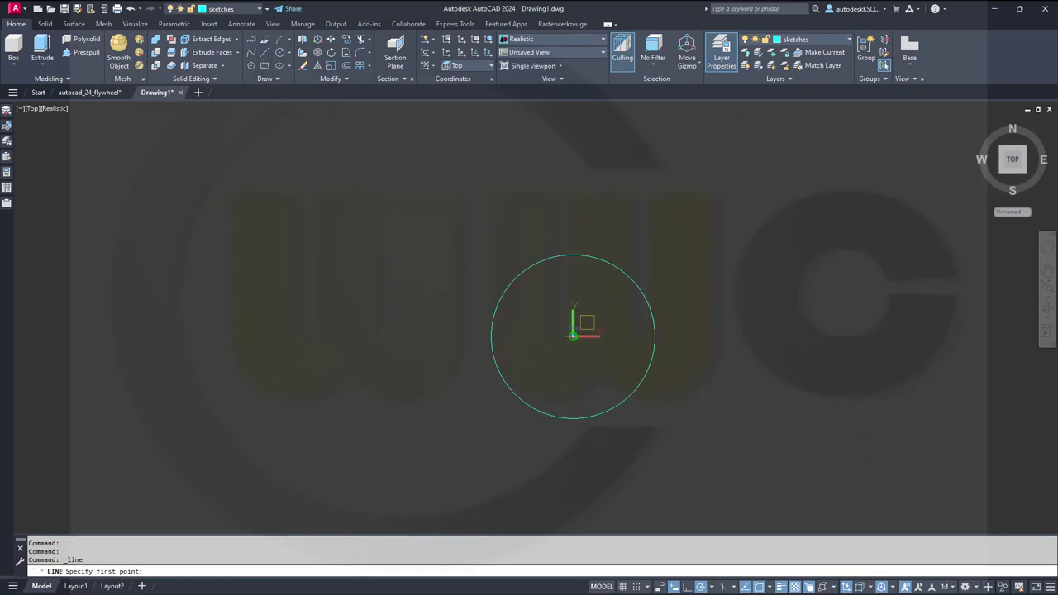
{"action": "left_click", "coordinate": [573, 336]}
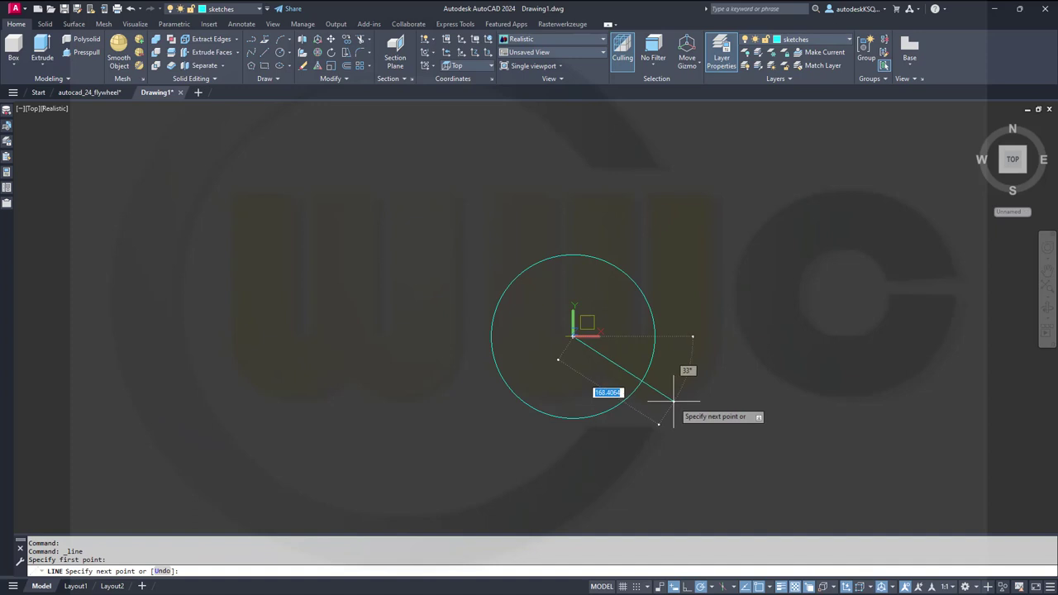
{"action": "type", "text": "150"}
{"action": "key", "text": "Tab"}
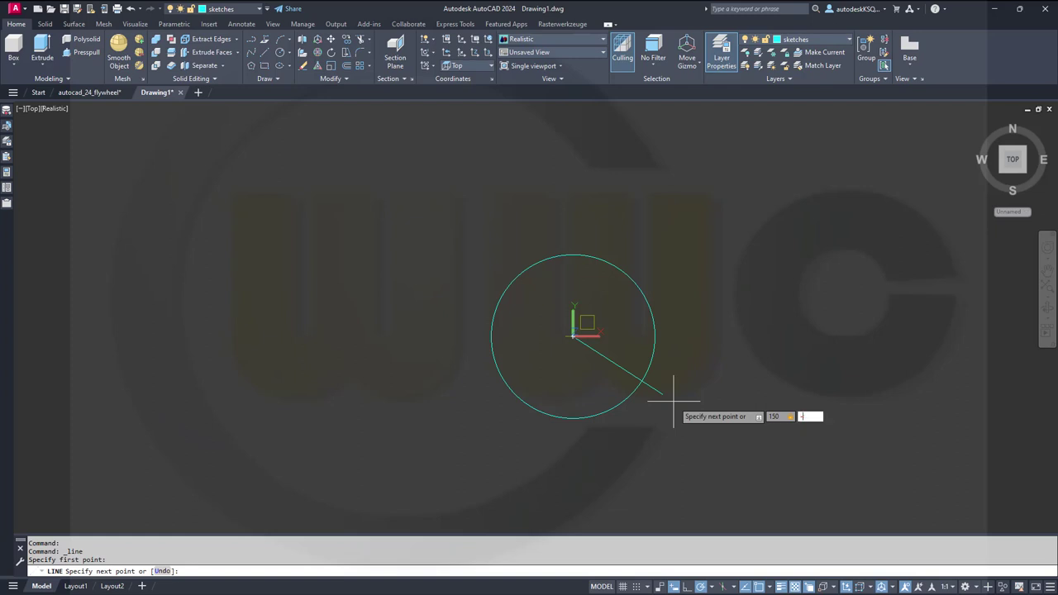
{"action": "type", "text": "-50"}
{"action": "key", "text": "Return"}
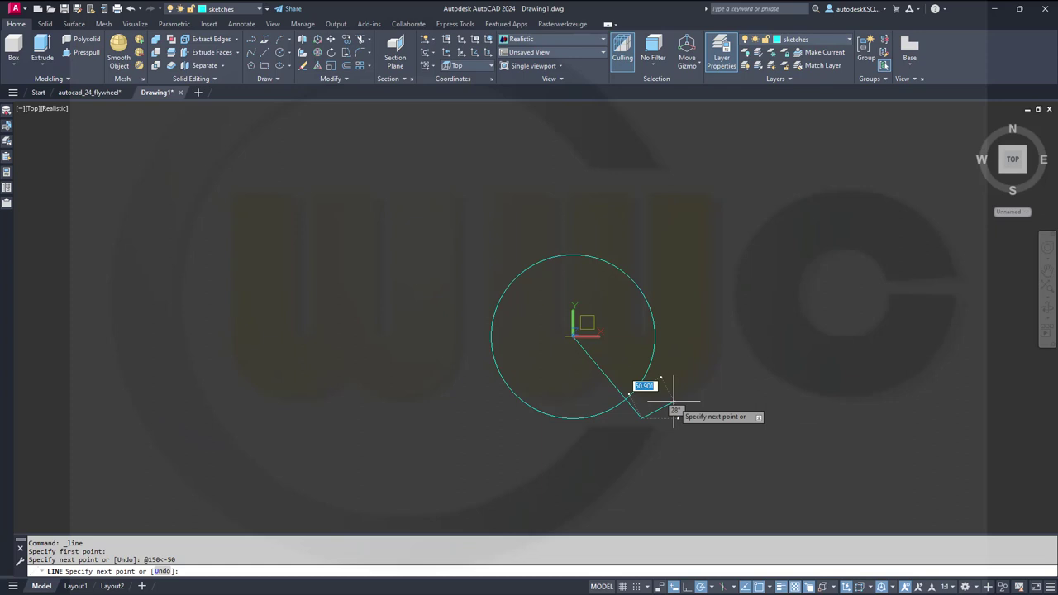
{"action": "key", "text": "Escape"}
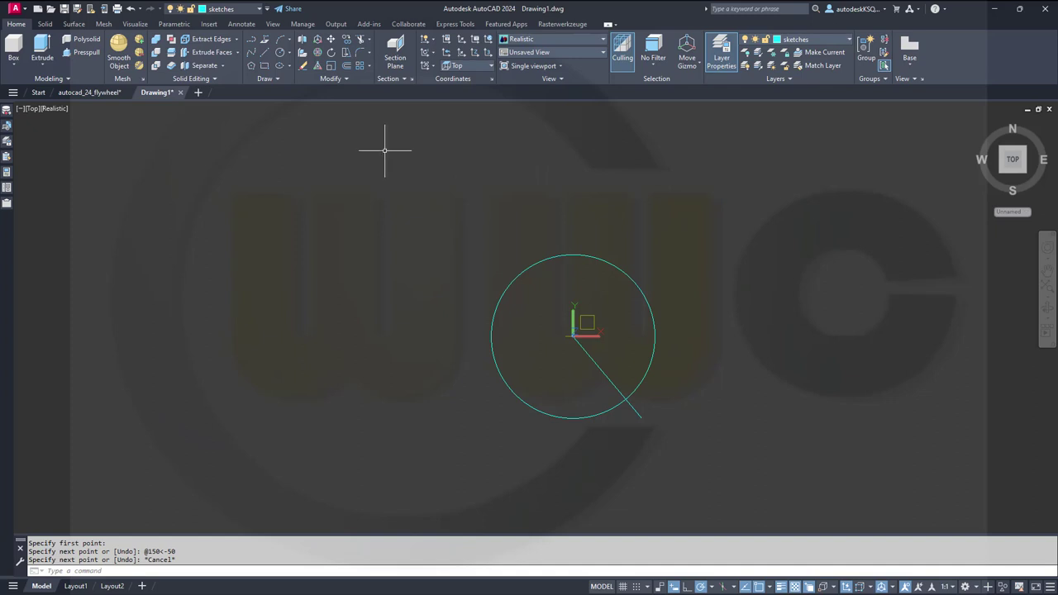
Offset the radius line by 19 to one side
{"action": "left_click", "coordinate": [347, 66]}
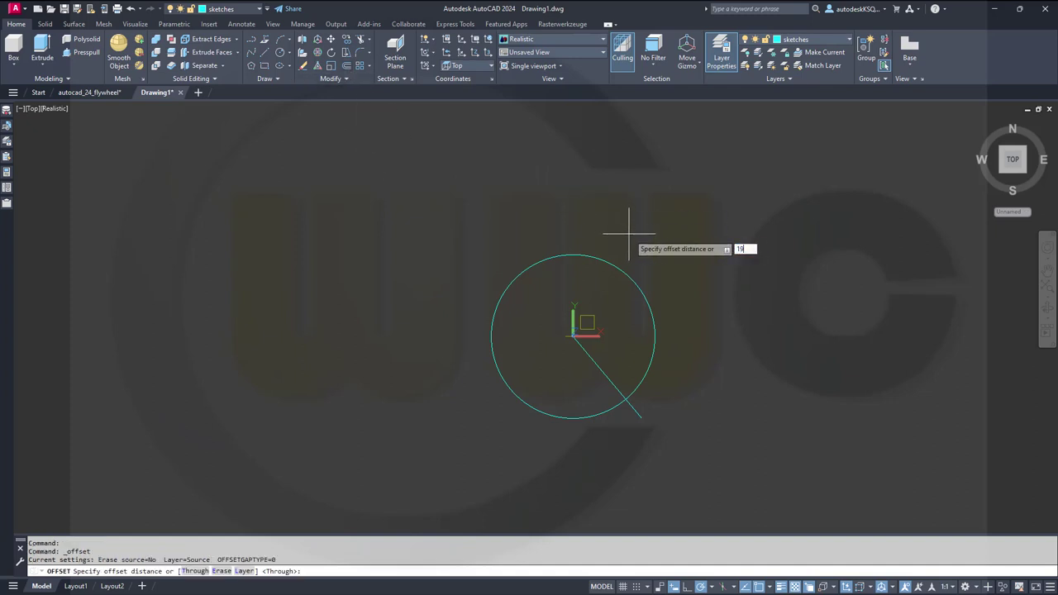
{"action": "key", "text": "Return"}
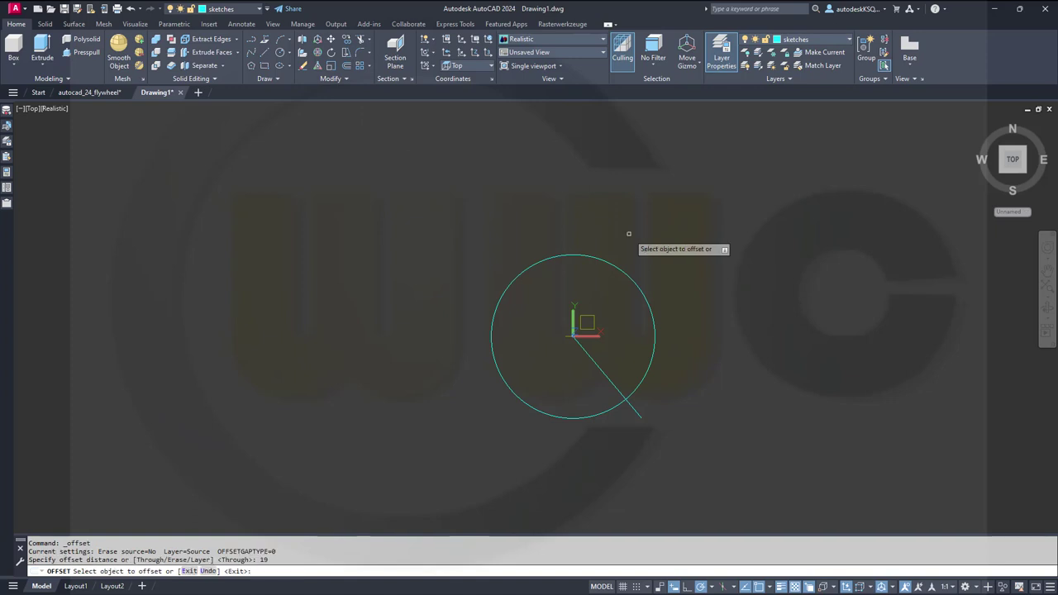
{"action": "left_click", "coordinate": [632, 409]}
{"action": "left_click", "coordinate": [604, 418]}
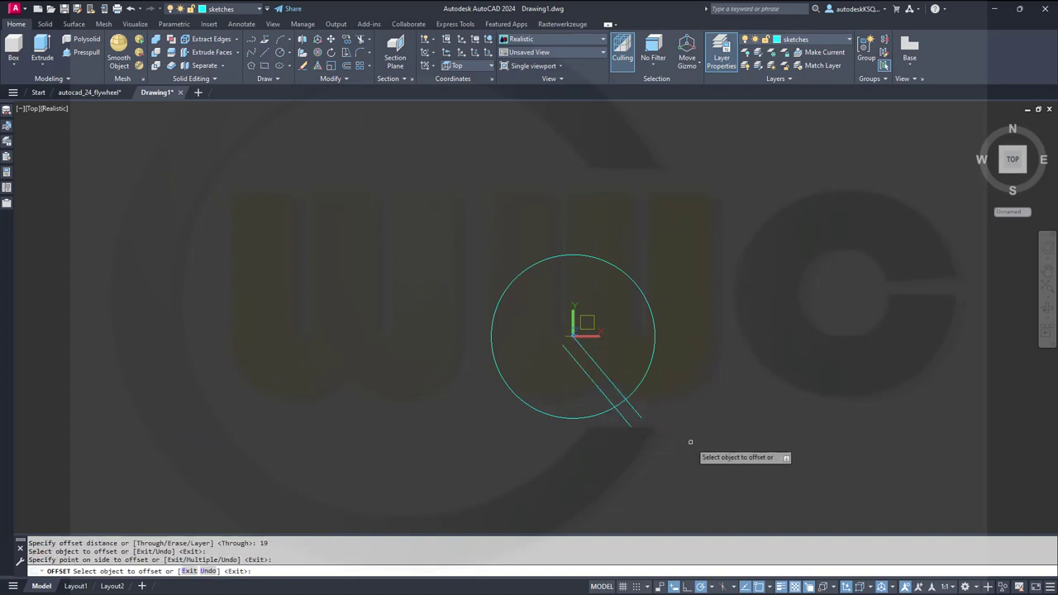
{"action": "key", "text": "Escape"}
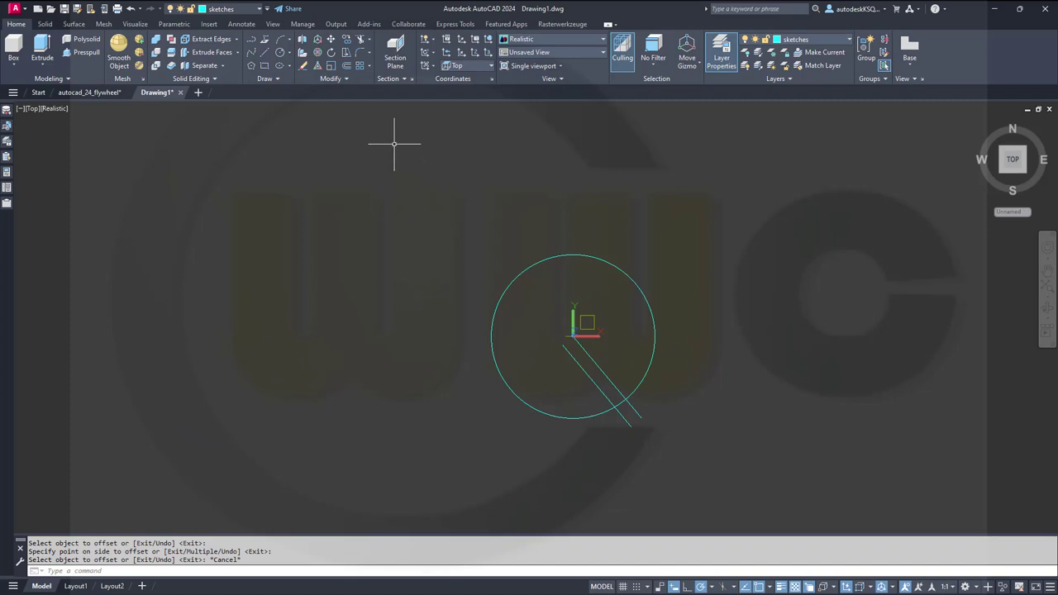
Mirror the offset line about the vertical axis through the origin, keeping it, and erase the original radius line
{"action": "left_click", "coordinate": [348, 78]}
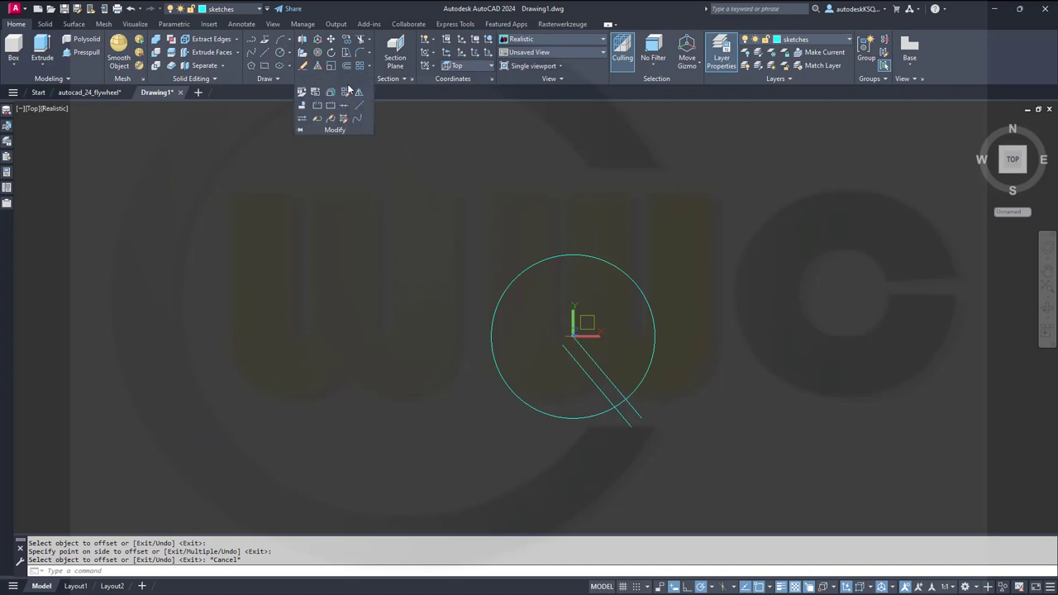
{"action": "left_click", "coordinate": [360, 93]}
{"action": "scroll", "coordinate": [636, 437], "scroll_direction": "up", "scroll_amount": 2}
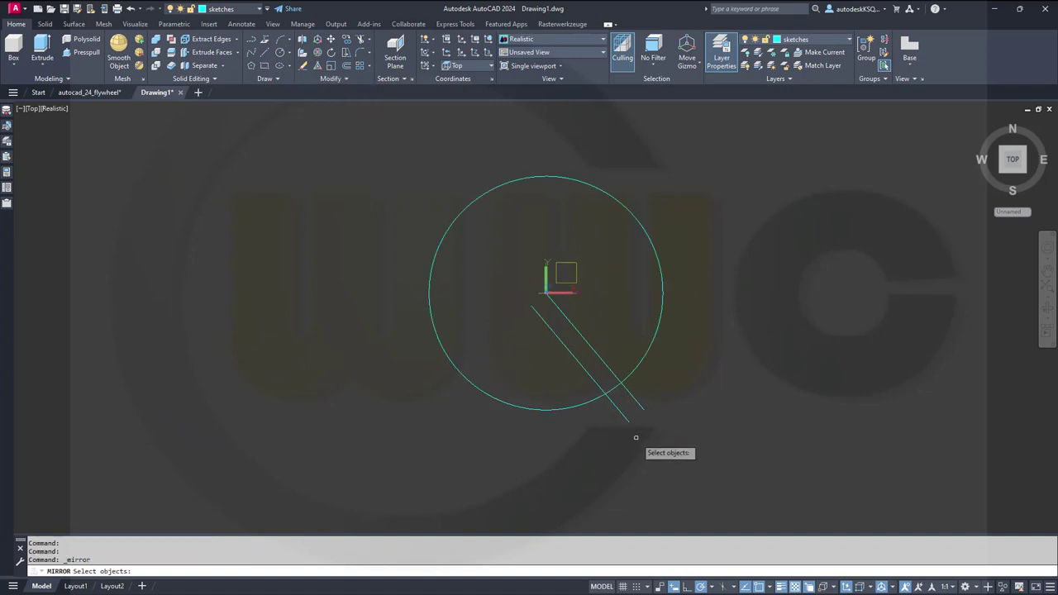
{"action": "scroll", "coordinate": [636, 437], "scroll_direction": "up", "scroll_amount": 1}
{"action": "left_click", "coordinate": [625, 418]}
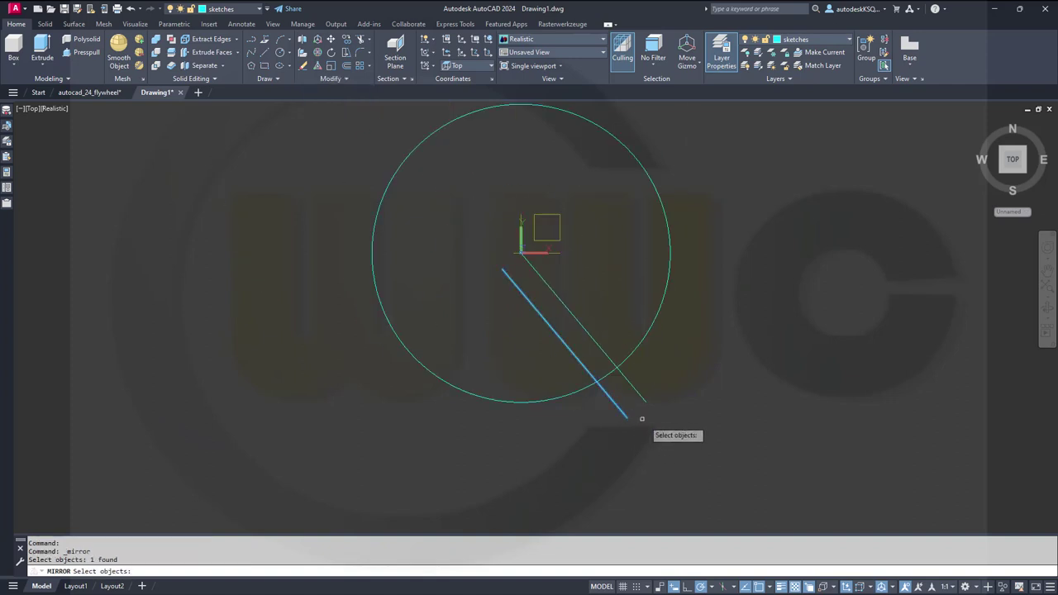
{"action": "key", "text": "Return"}
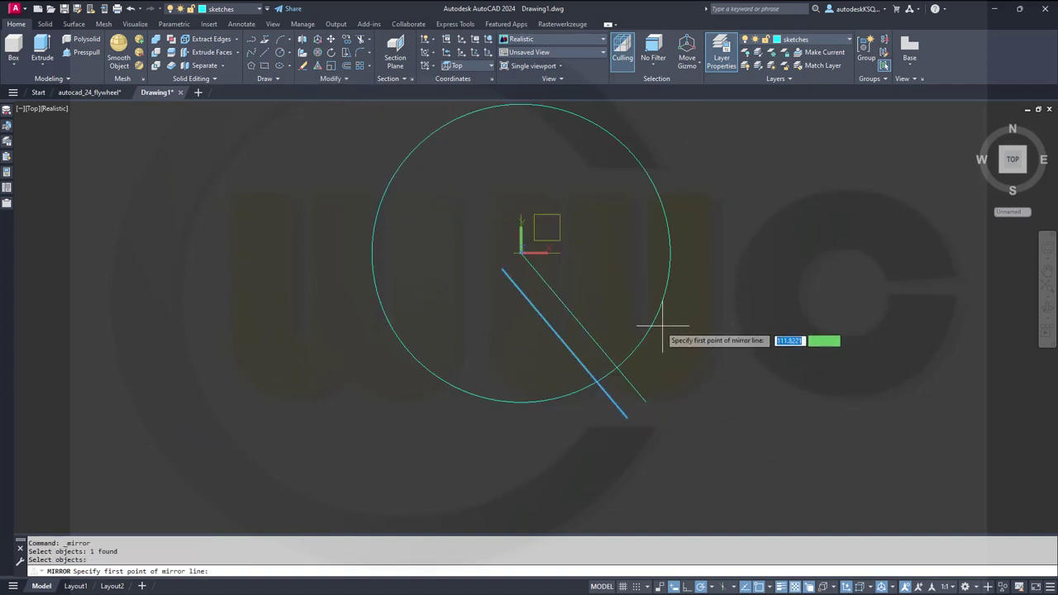
{"action": "left_click", "coordinate": [520, 252]}
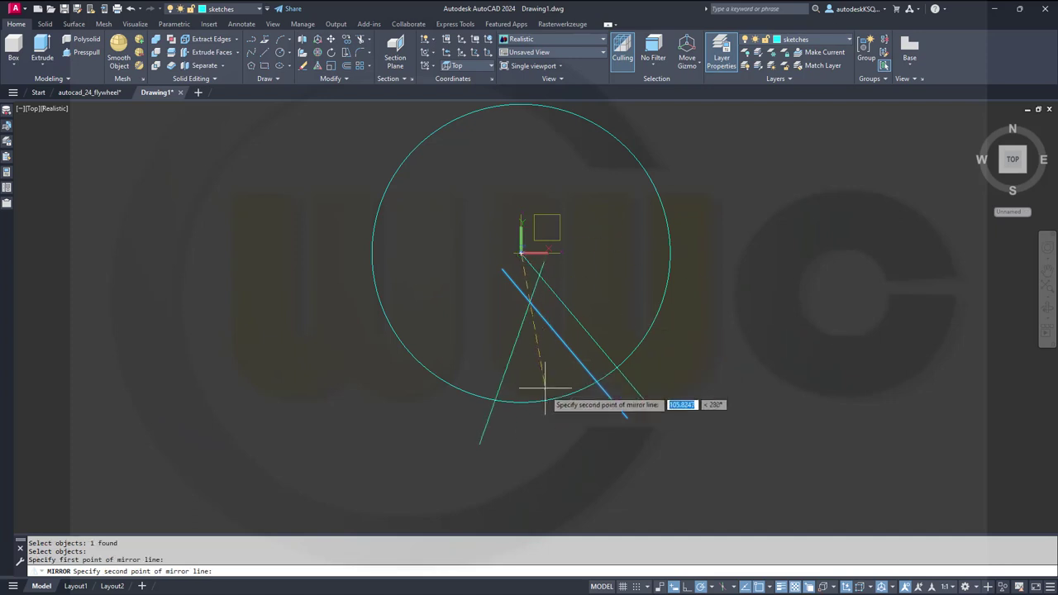
{"action": "left_click", "coordinate": [521, 434]}
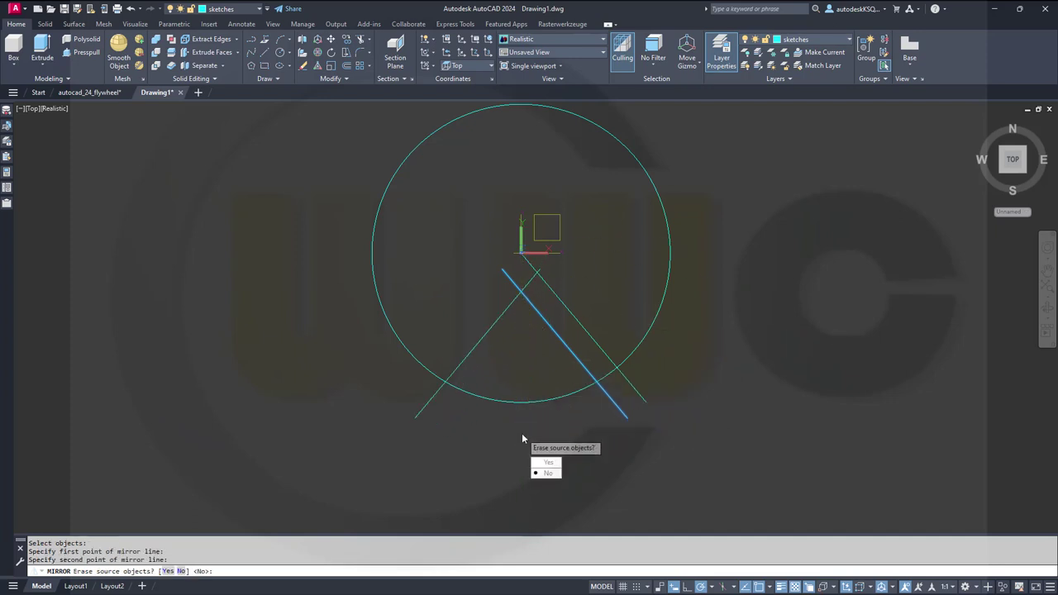
{"action": "key", "text": "Down"}
{"action": "key", "text": "Return"}
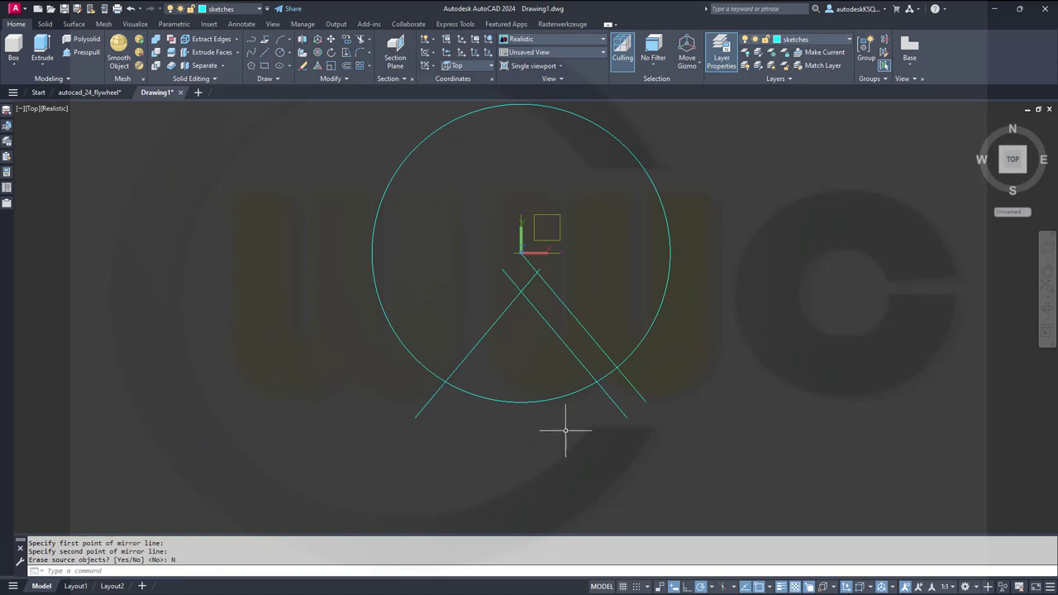
{"action": "key", "text": "Escape"}
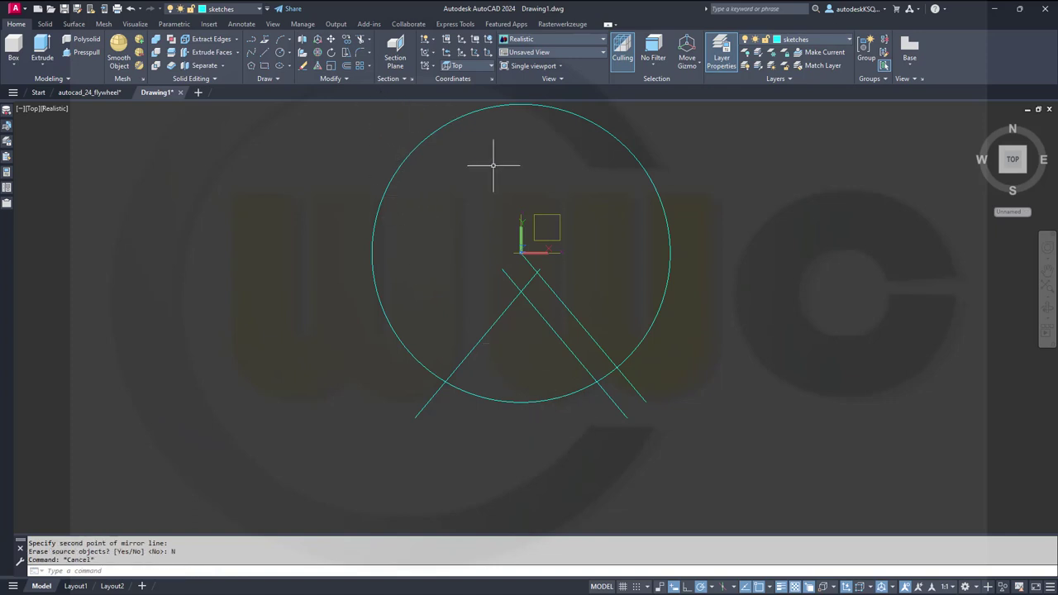
{"action": "left_click", "coordinate": [558, 301]}
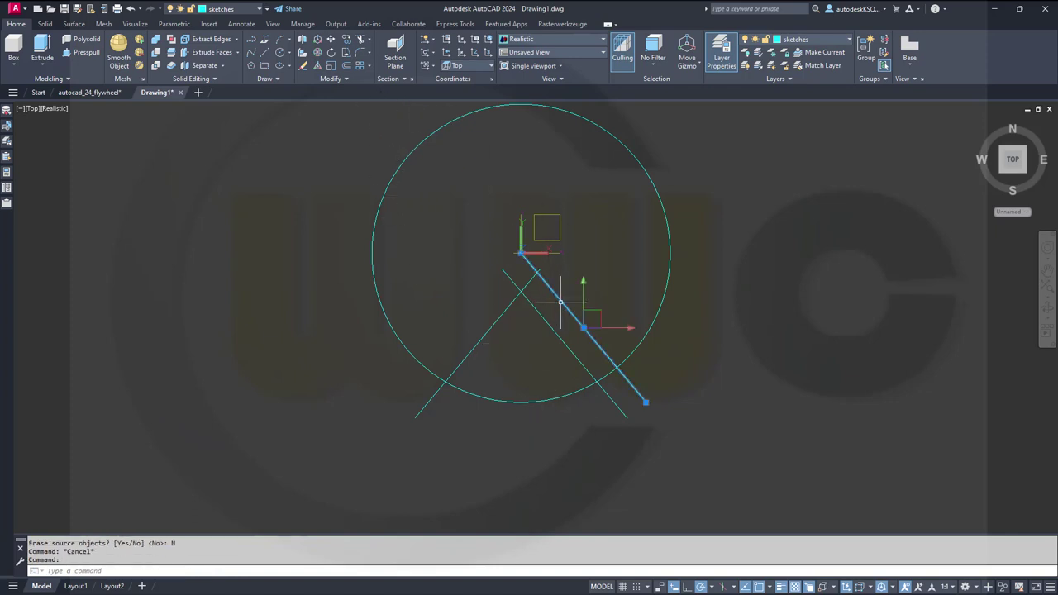
{"action": "key", "text": "Delete"}
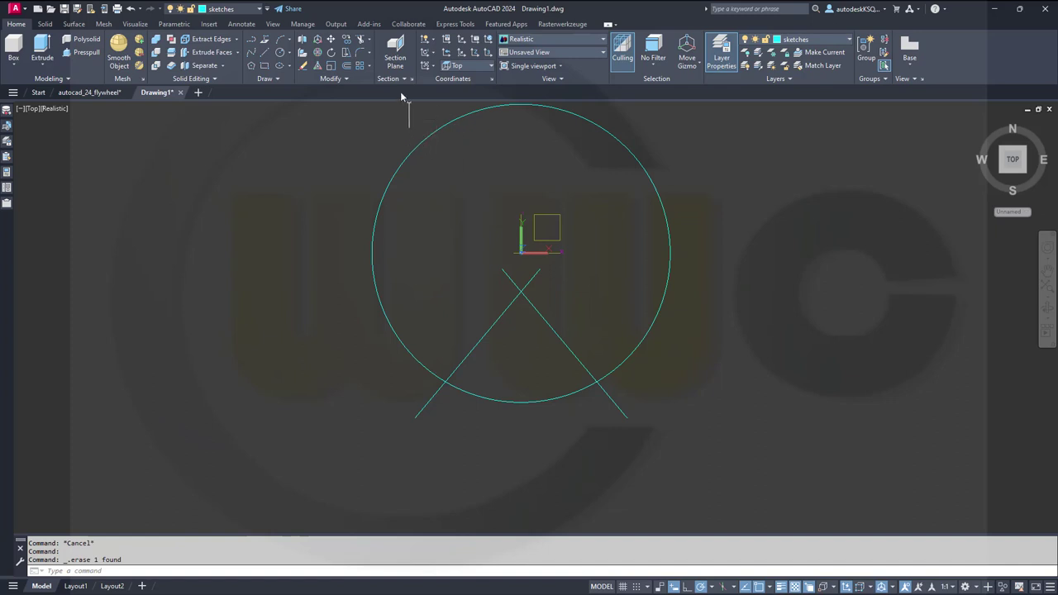
Trim the line ends outside the circle, the bottom arc between the lines, and the tips past their crossing
{"action": "left_click", "coordinate": [358, 43]}
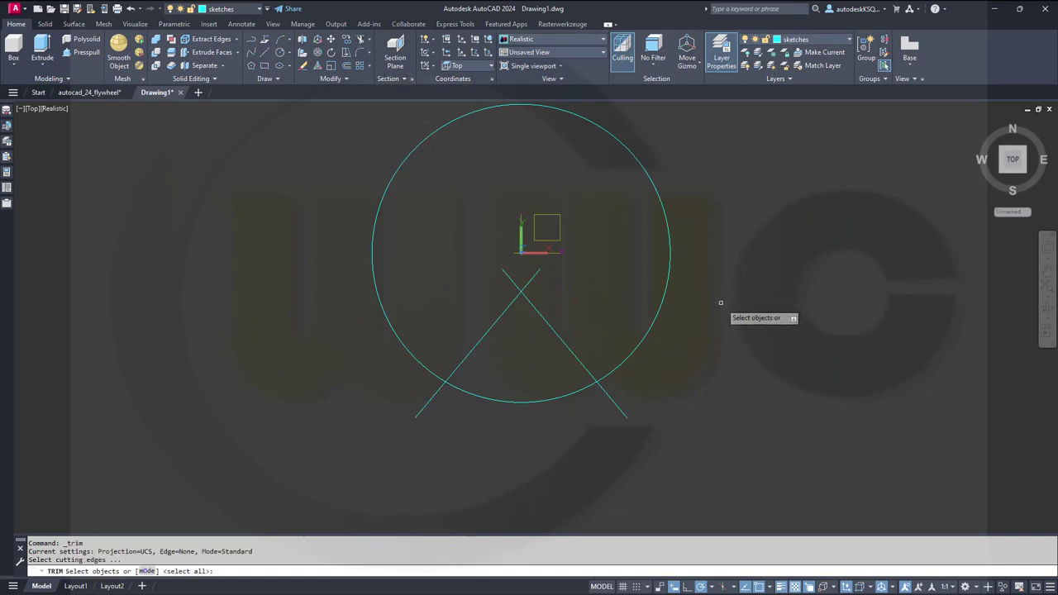
{"action": "left_click", "coordinate": [691, 463]}
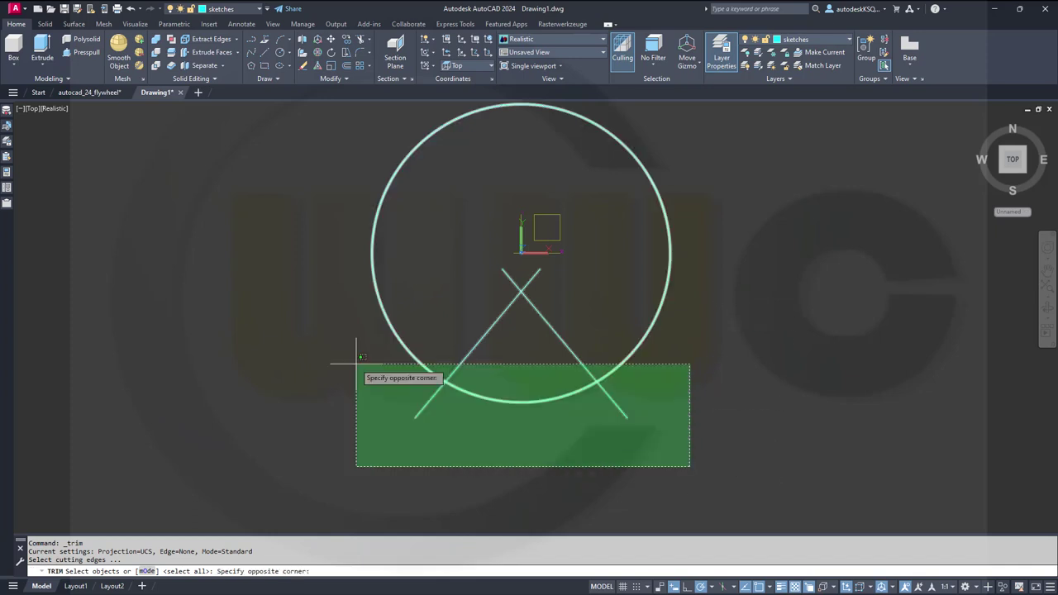
{"action": "left_click", "coordinate": [323, 327]}
{"action": "key", "text": "Return"}
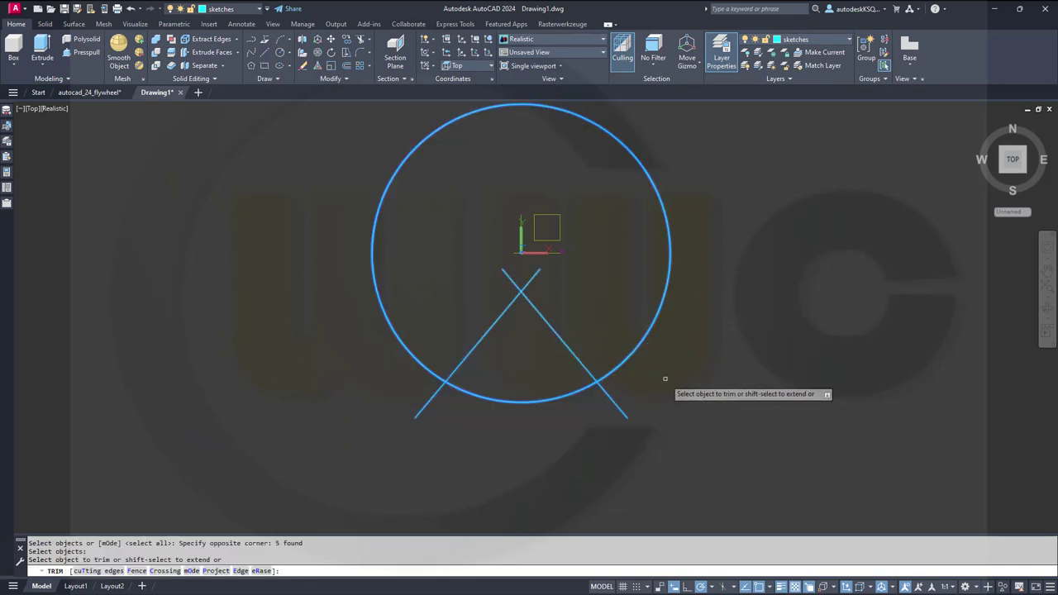
{"action": "left_click", "coordinate": [611, 402]}
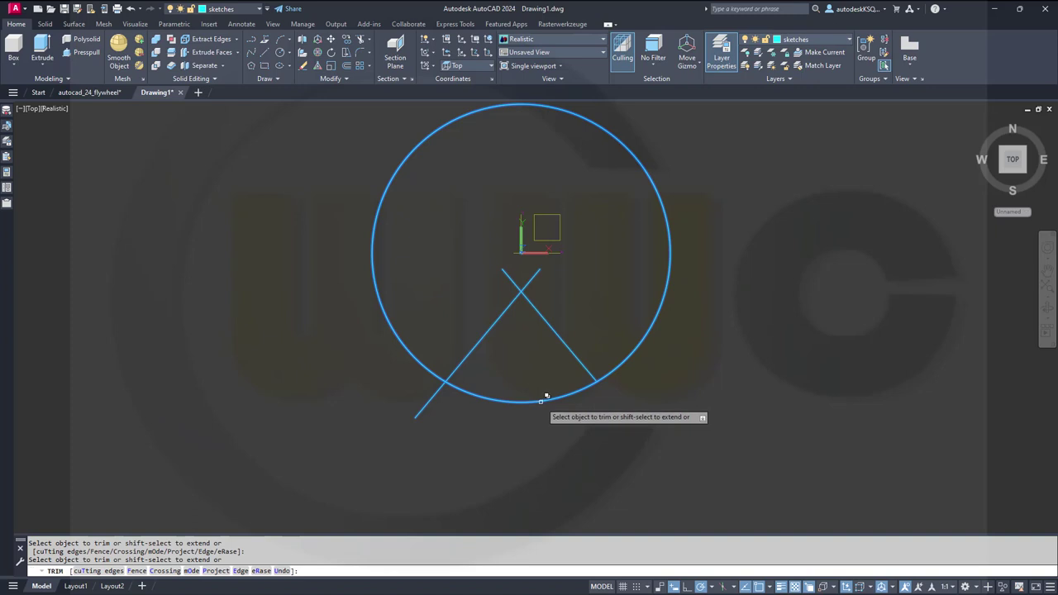
{"action": "left_click", "coordinate": [424, 404]}
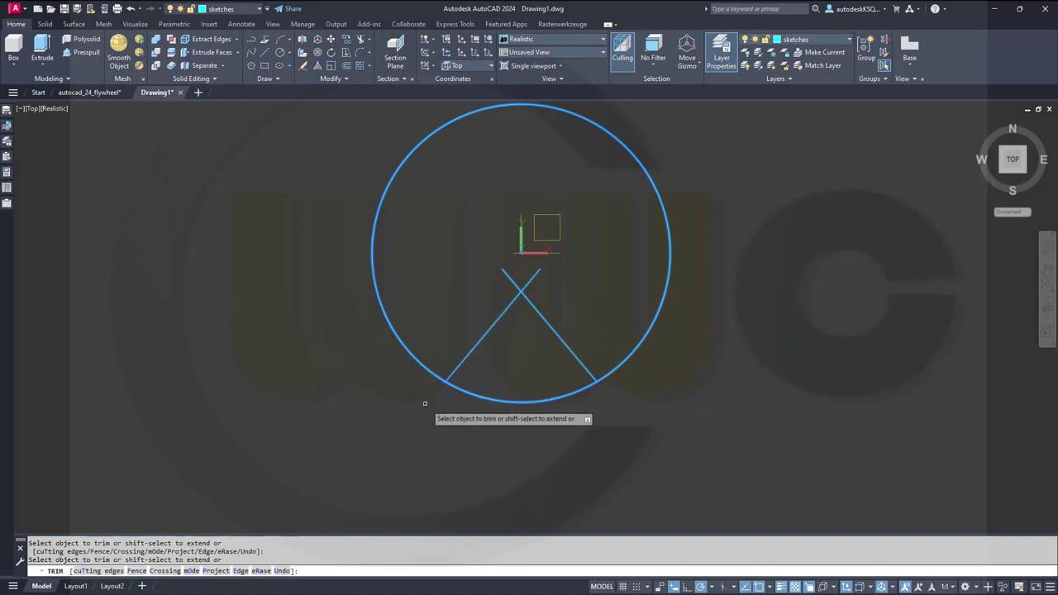
{"action": "left_click", "coordinate": [559, 432]}
{"action": "left_click", "coordinate": [514, 386]}
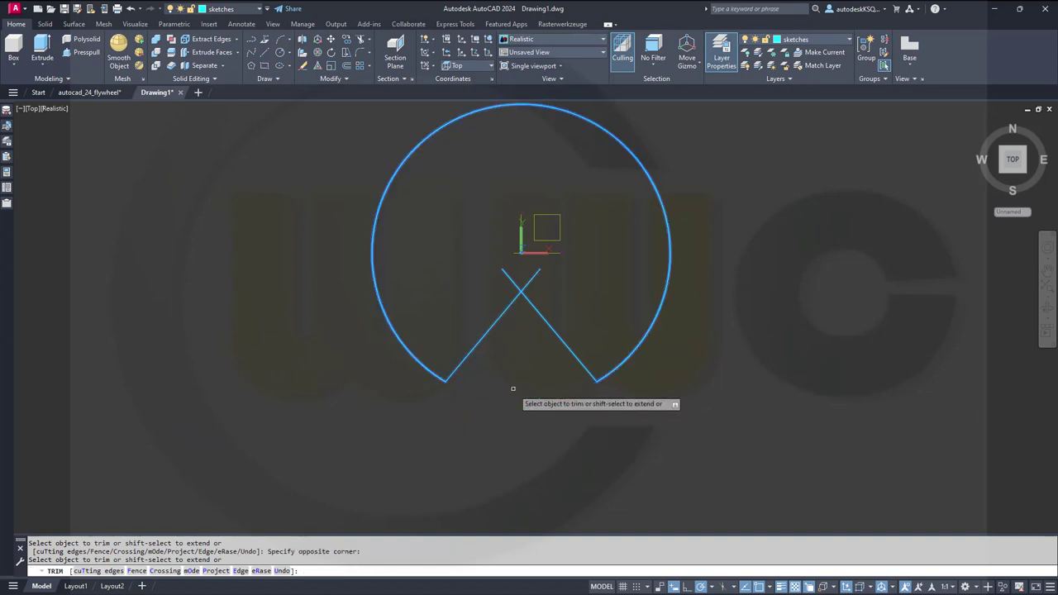
{"action": "left_click", "coordinate": [556, 275]}
{"action": "left_click", "coordinate": [480, 266]}
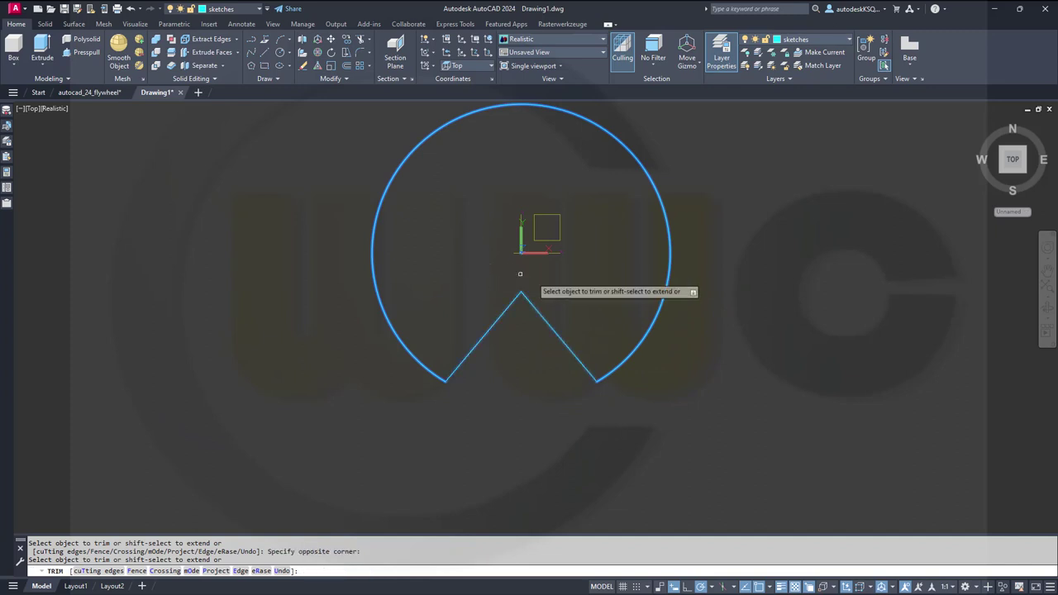
{"action": "key", "text": "Return"}
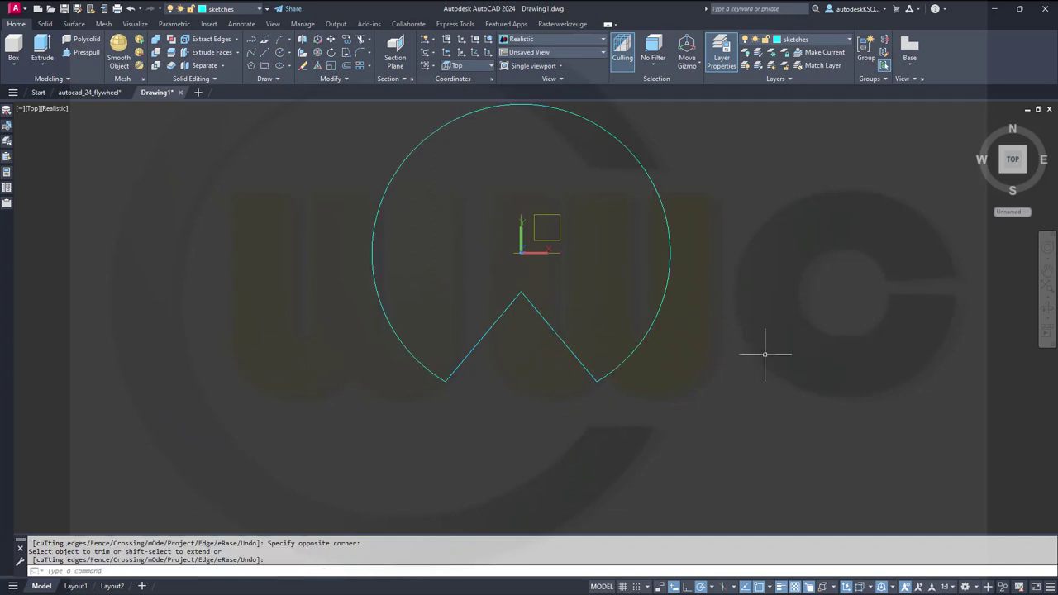
{"action": "middle_click_drag", "start_coordinate": [754, 312], "coordinate": [755, 375]}
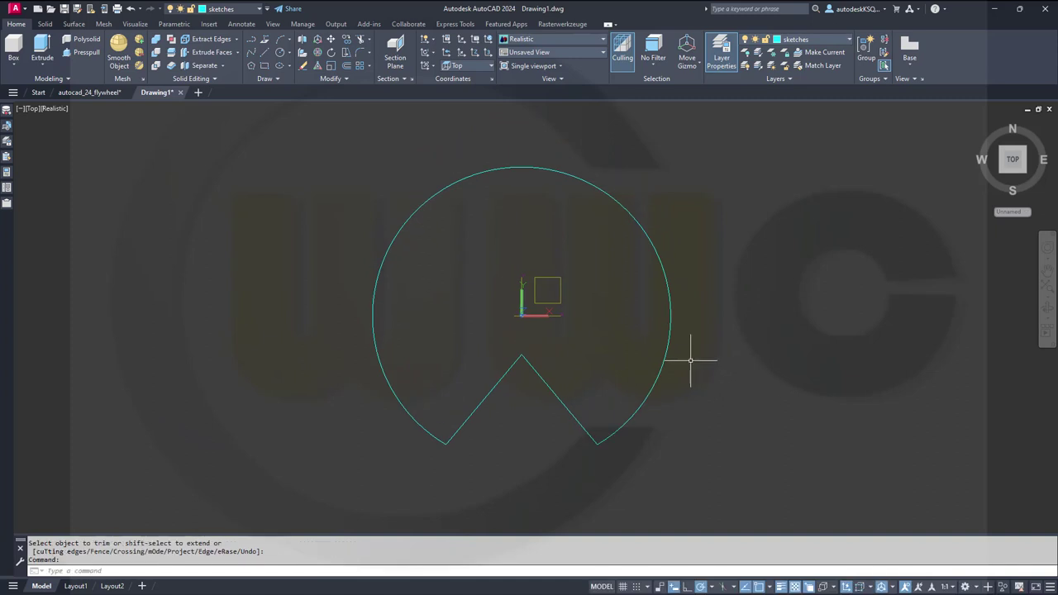
Delete both duplicate overlapping arcs, picking each through selection cycling
{"action": "left_click", "coordinate": [663, 359]}
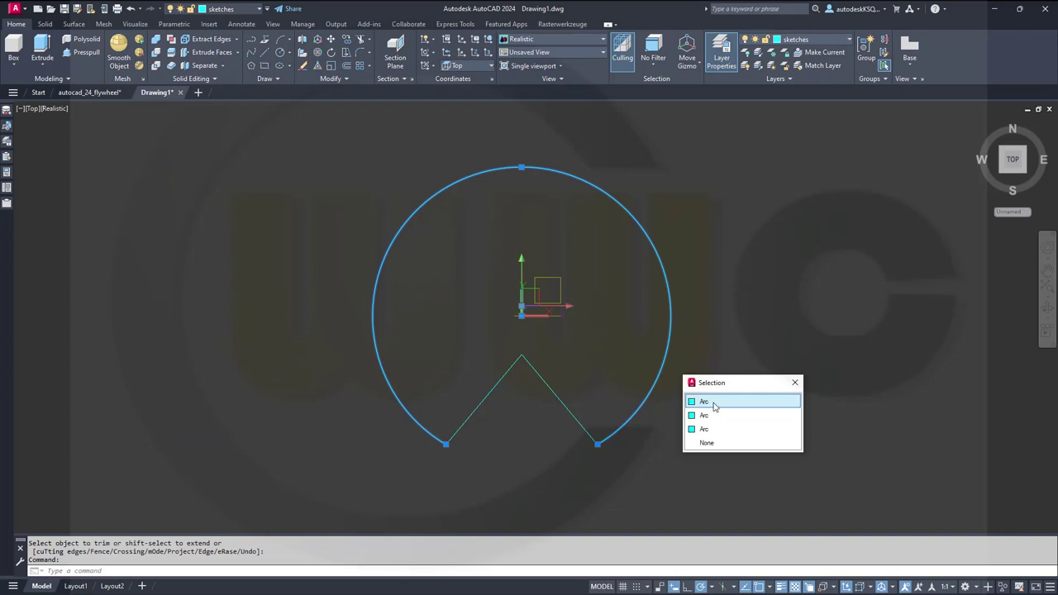
{"action": "left_click", "coordinate": [704, 402]}
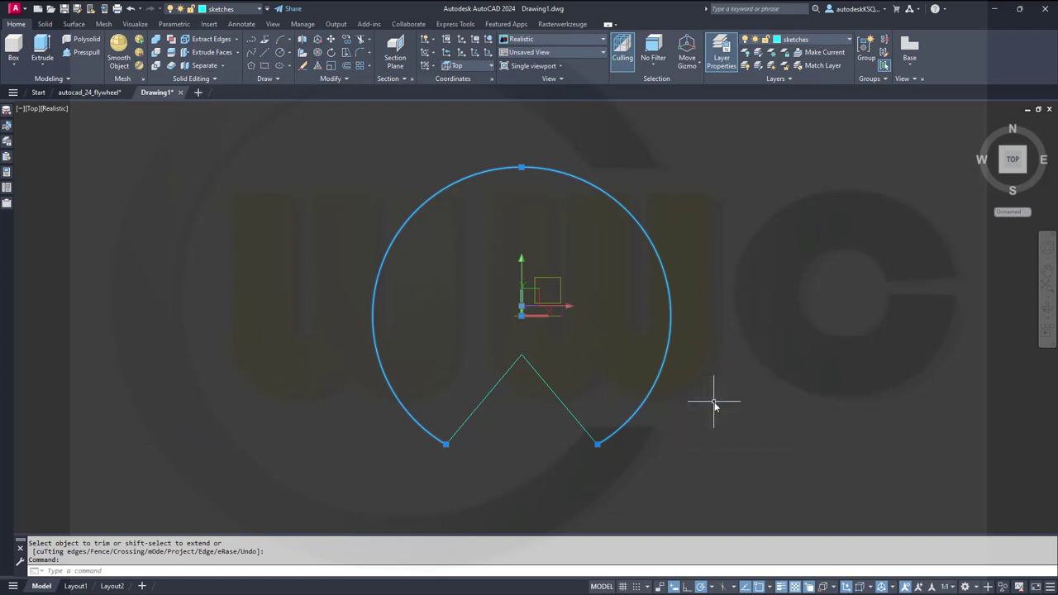
{"action": "key", "text": "Delete"}
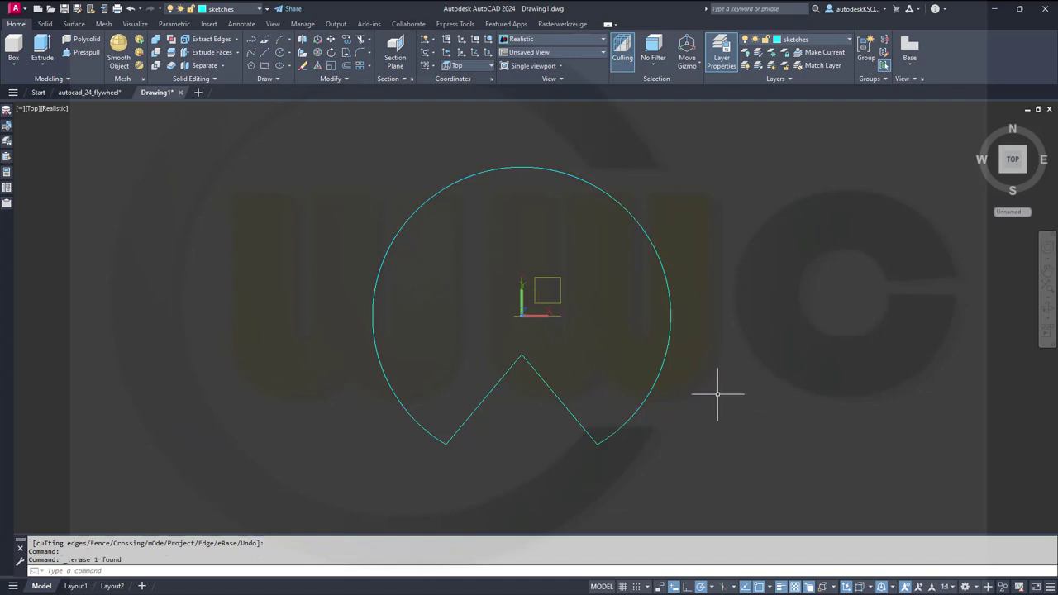
{"action": "left_click", "coordinate": [652, 382]}
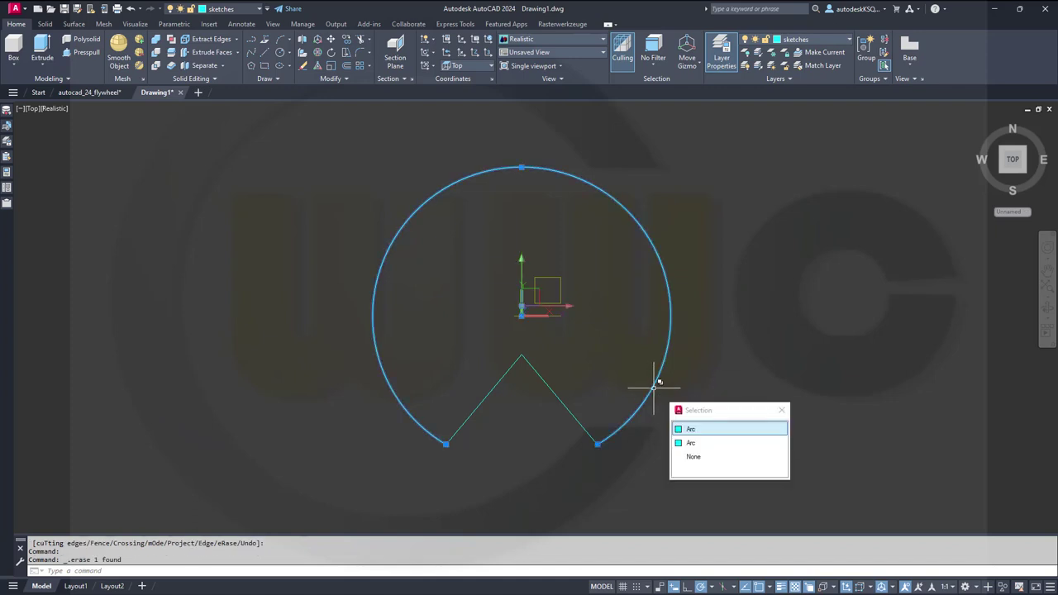
{"action": "left_click", "coordinate": [698, 429]}
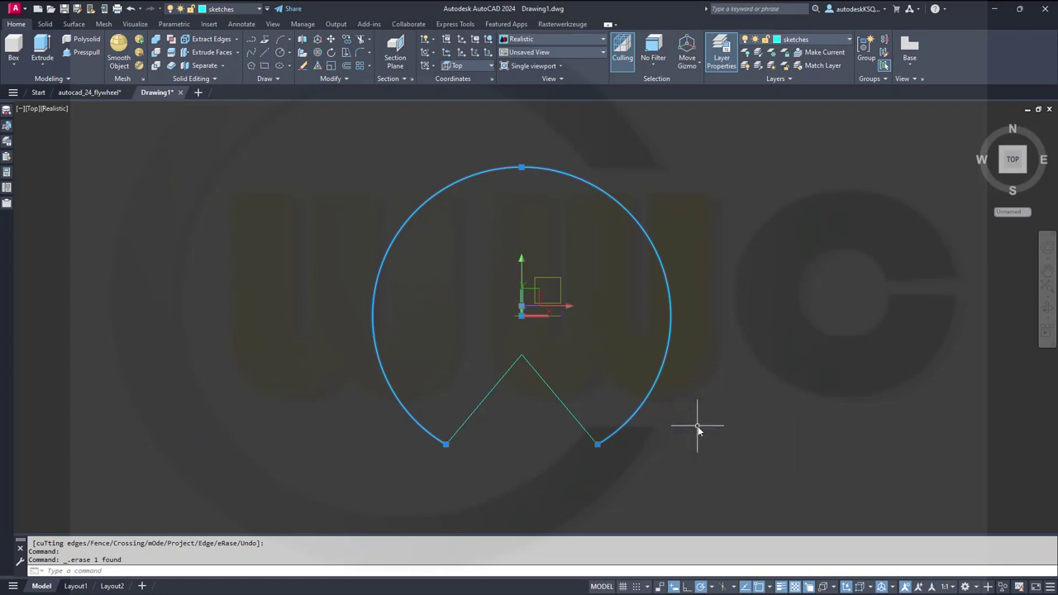
{"action": "key", "text": "Delete"}
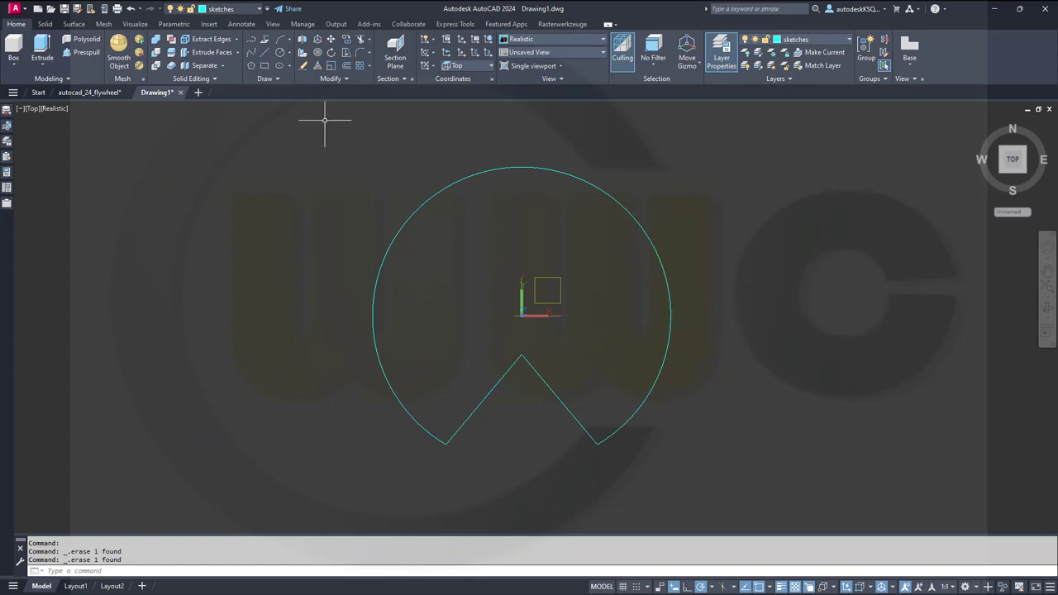
{"action": "left_click", "coordinate": [344, 81]}
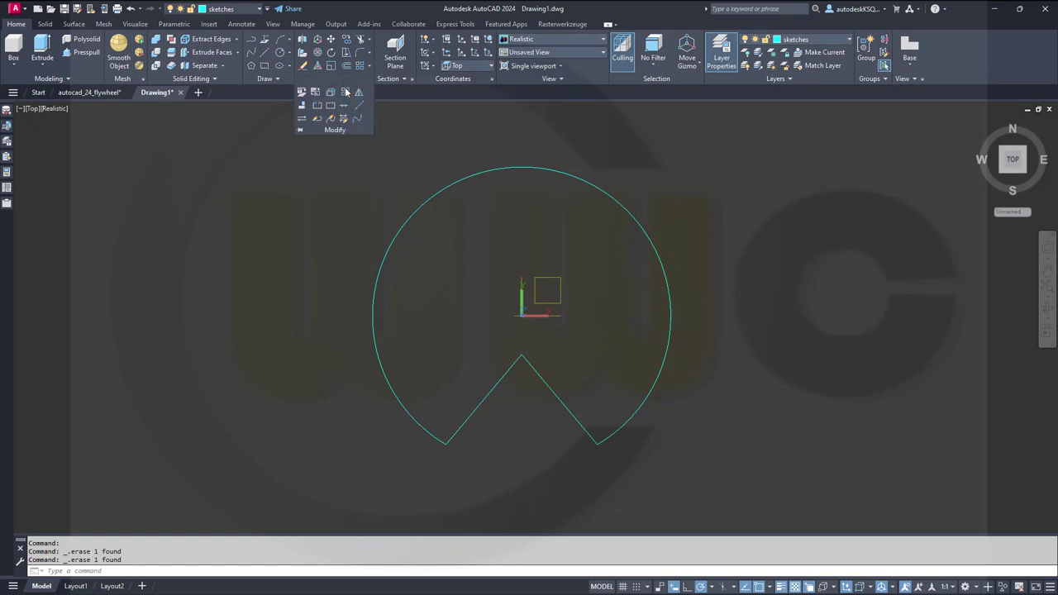
Join the arc and the two lines into one closed polyline
{"action": "left_click", "coordinate": [345, 108]}
{"action": "left_click", "coordinate": [642, 461]}
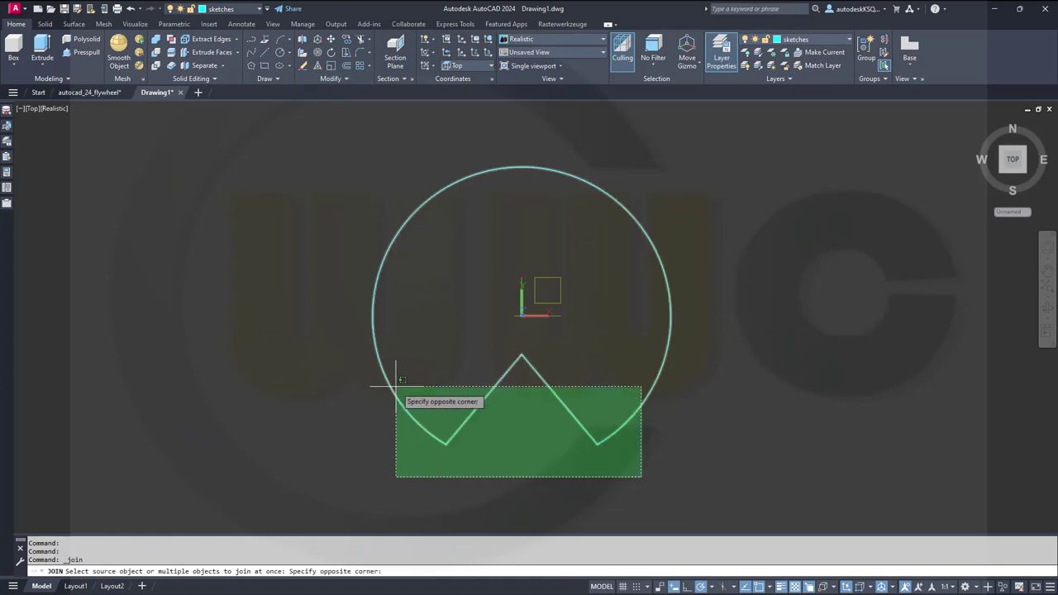
{"action": "left_click", "coordinate": [396, 385]}
{"action": "key", "text": "Return"}
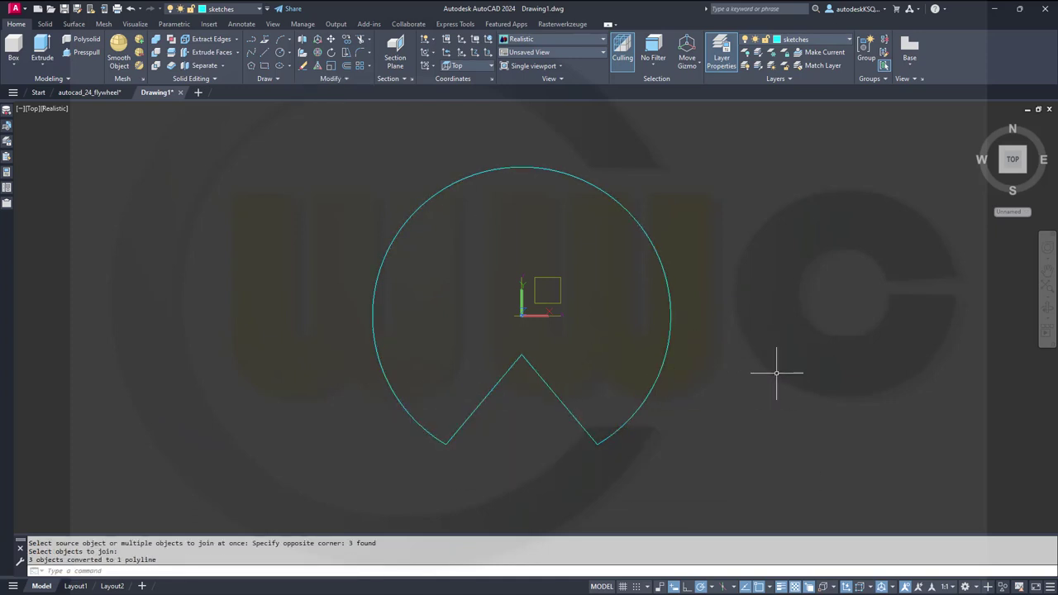
Extrude the notched outline 40 units into a solid disc
{"action": "middle_click_drag", "start_coordinate": [747, 402], "coordinate": [562, 291], "text": "shift"}
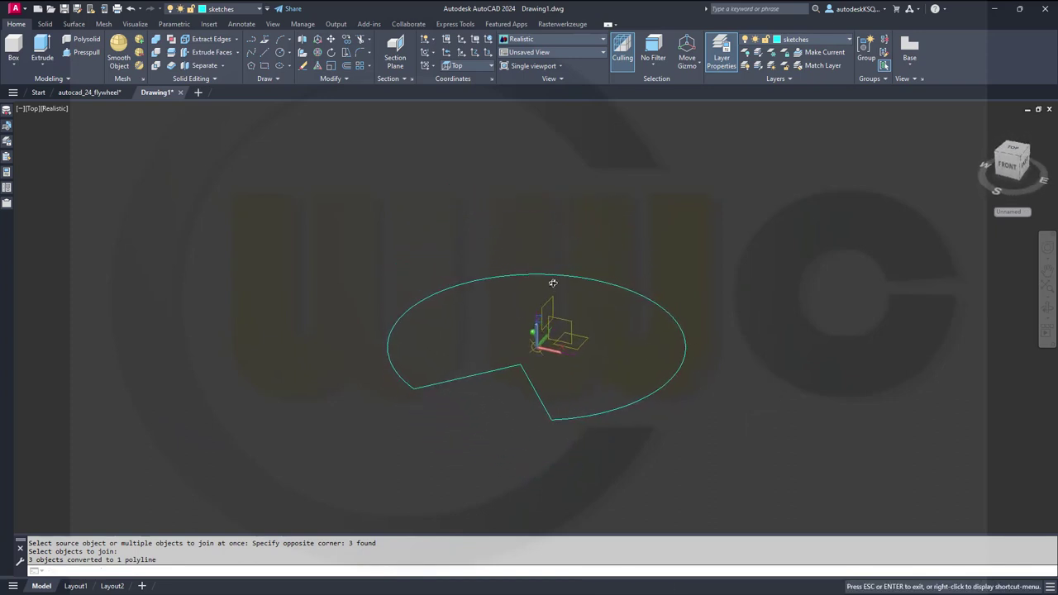
{"action": "left_click", "coordinate": [39, 49]}
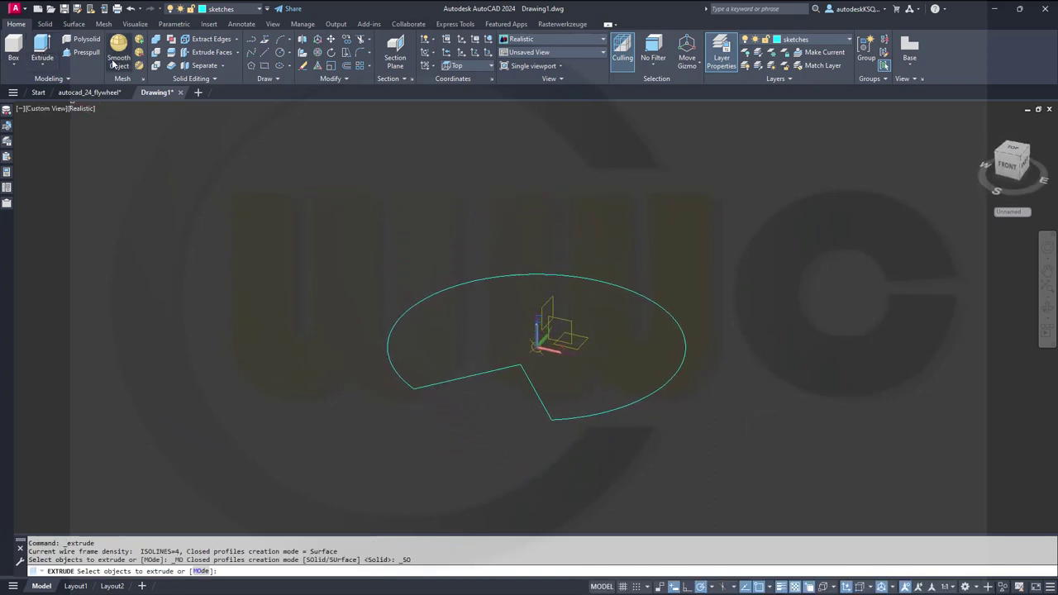
{"action": "left_click", "coordinate": [581, 417]}
{"action": "right_click", "coordinate": [748, 339]}
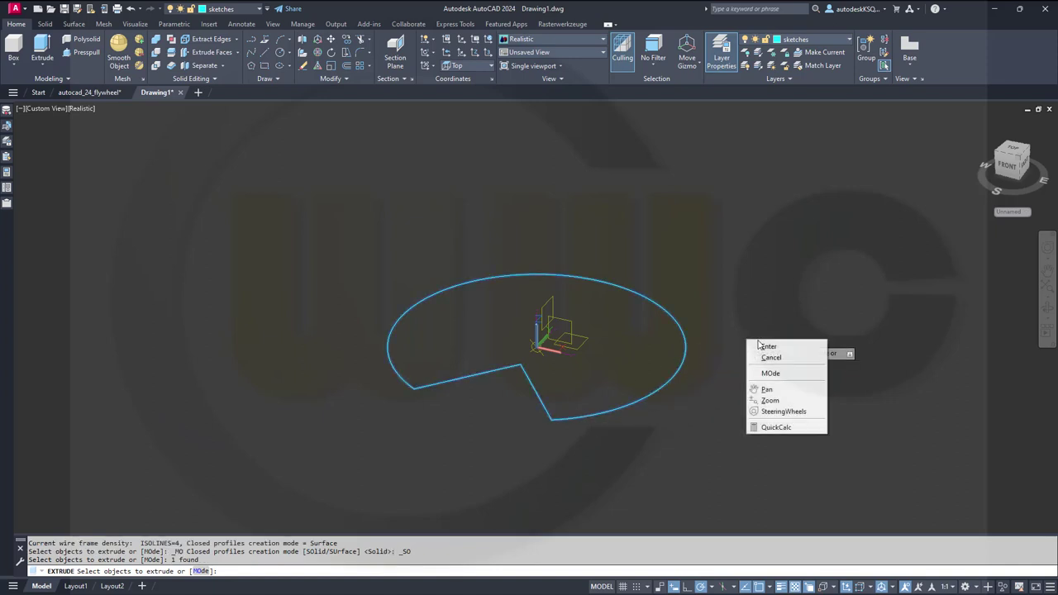
{"action": "left_click", "coordinate": [768, 347]}
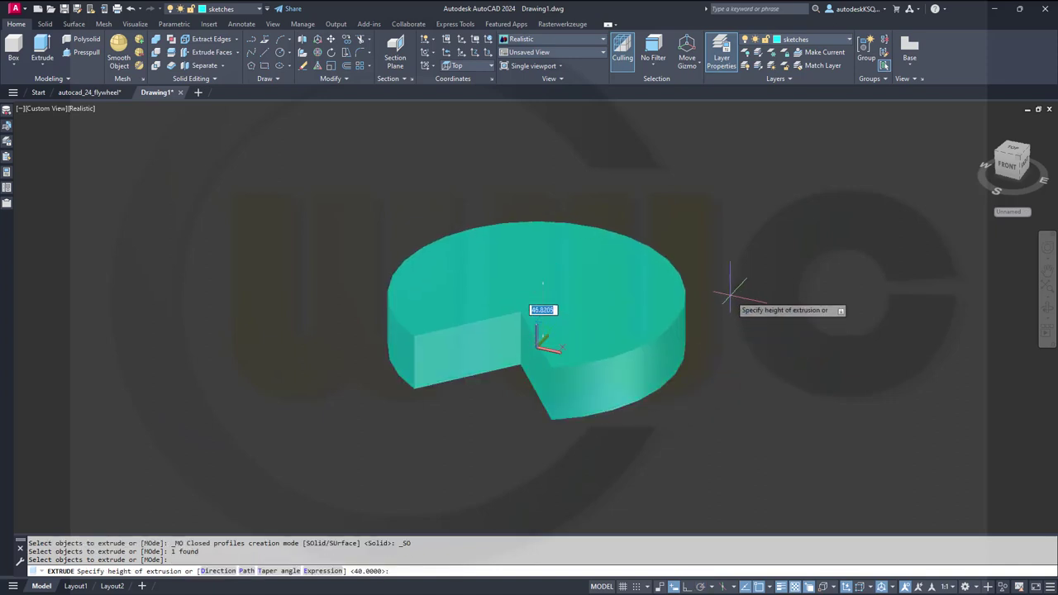
{"action": "type", "text": "40"}
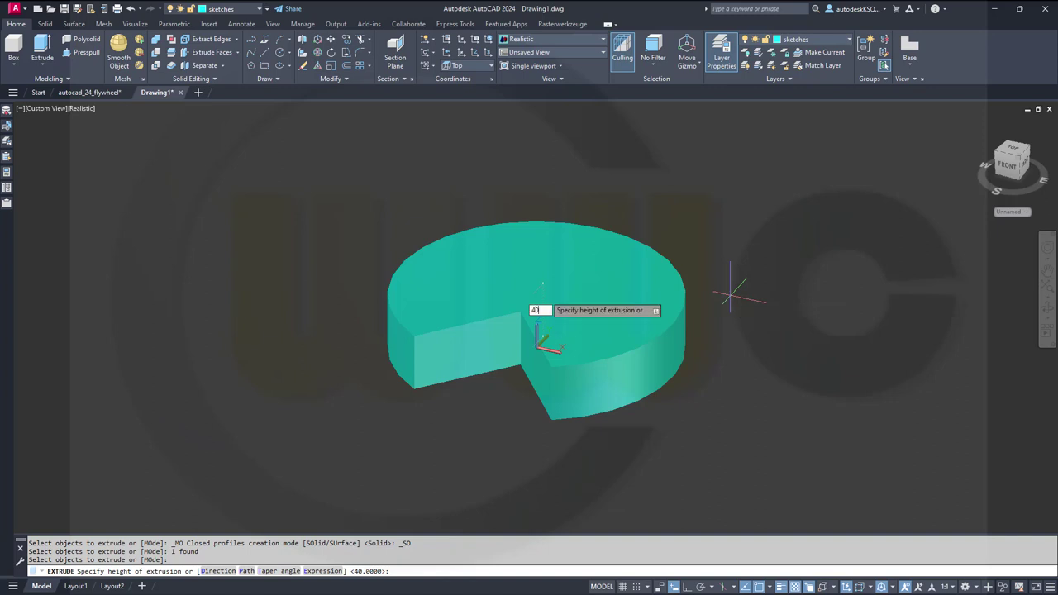
{"action": "key", "text": "Return"}
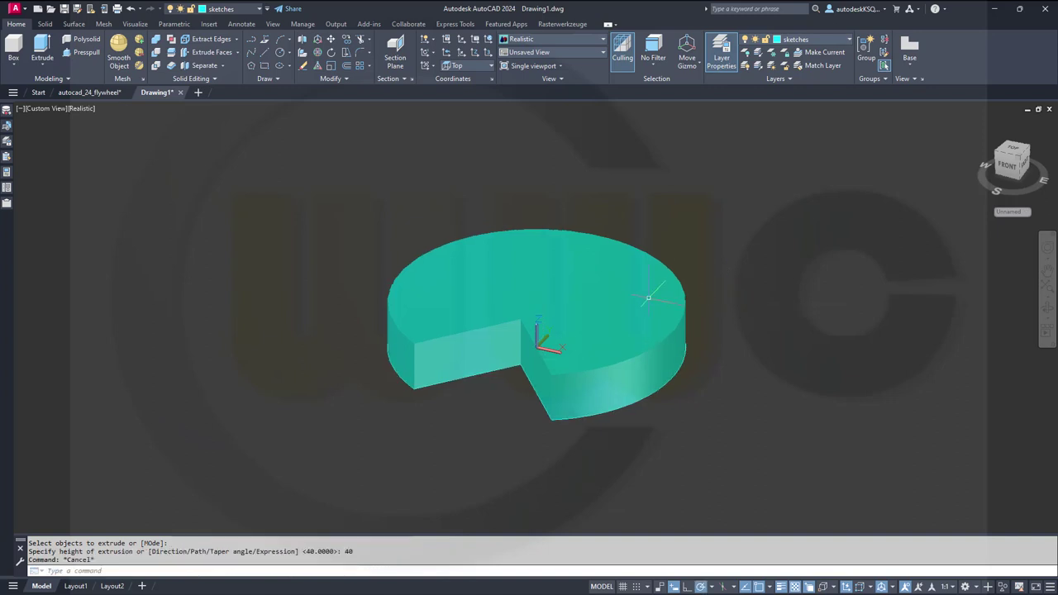
{"action": "left_click", "coordinate": [640, 295]}
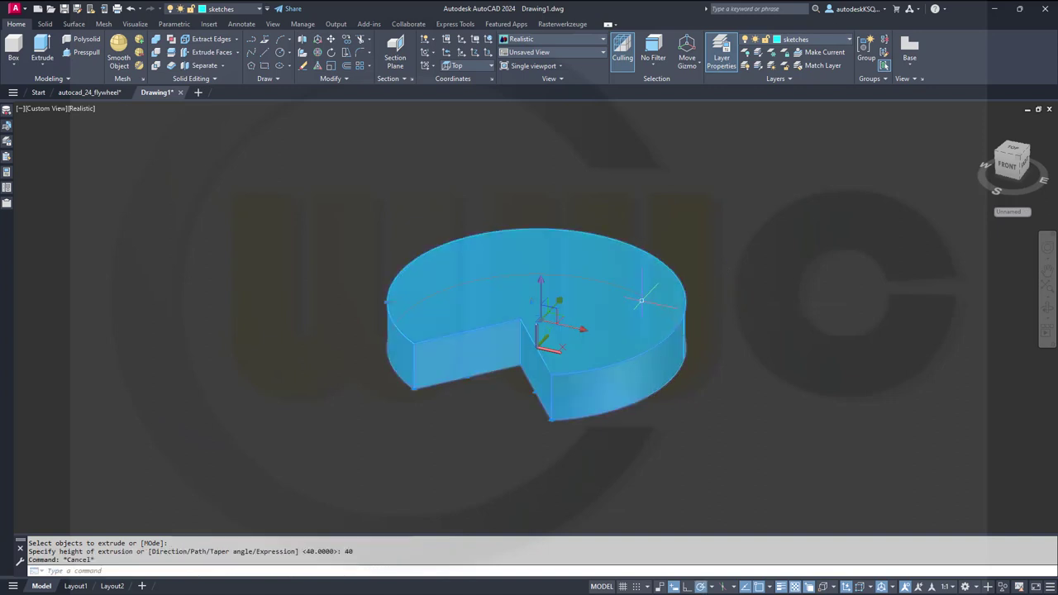
Put the notched disc on layer solid_plus and move it 20 units along Z
{"action": "left_click", "coordinate": [258, 12]}
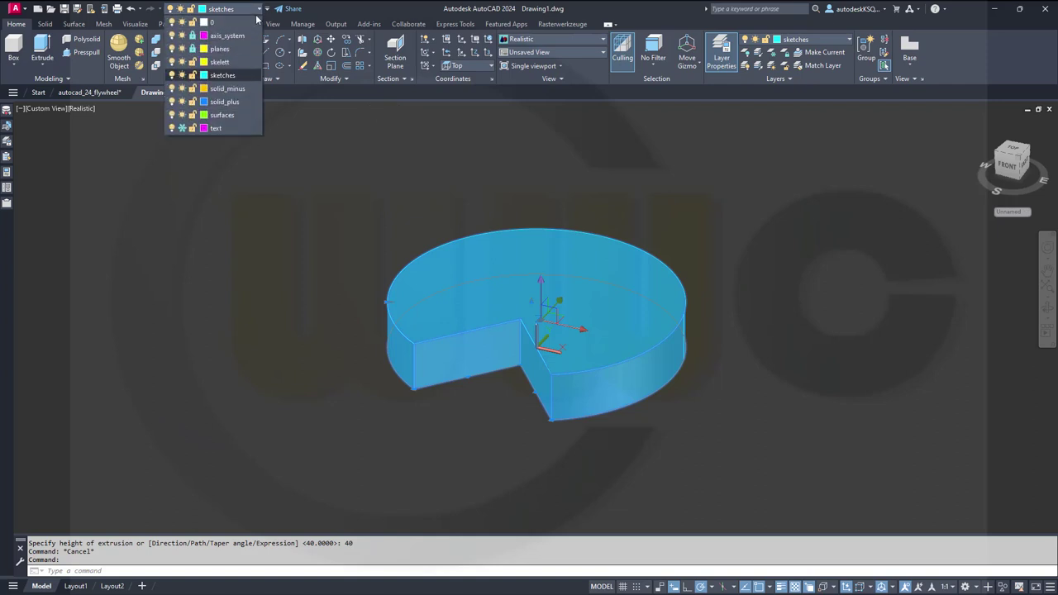
{"action": "left_click", "coordinate": [219, 98]}
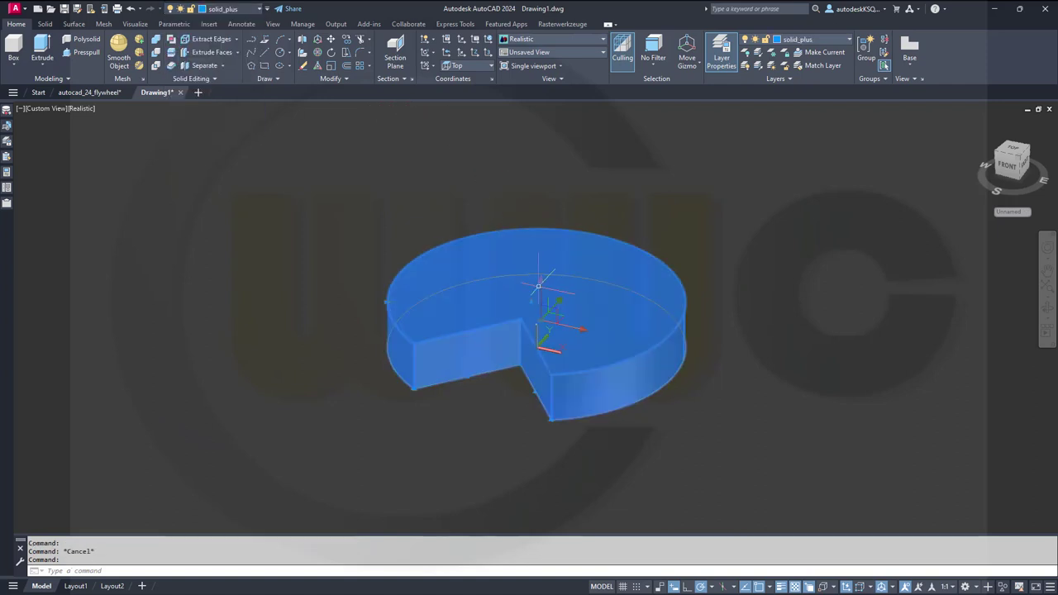
{"action": "left_click", "coordinate": [541, 282]}
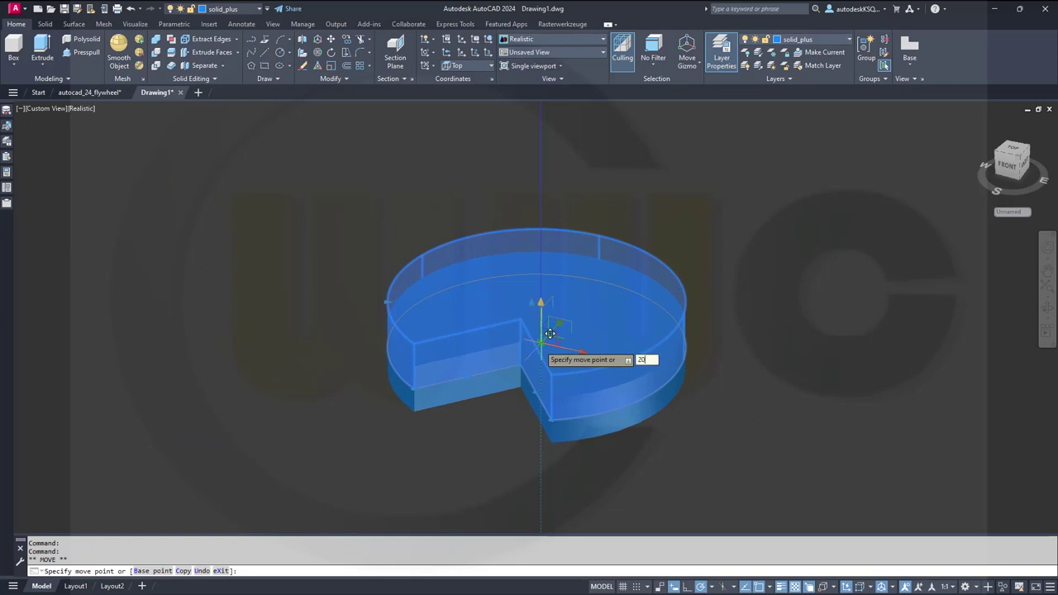
{"action": "key", "text": "Return"}
{"action": "key", "text": "Escape"}
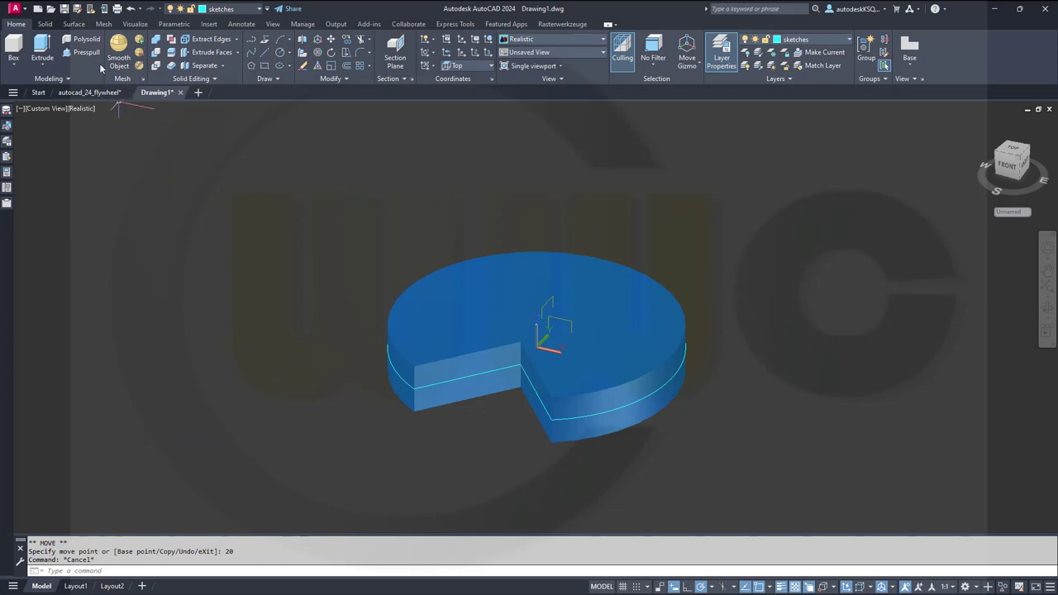
{"action": "left_click", "coordinate": [45, 23]}
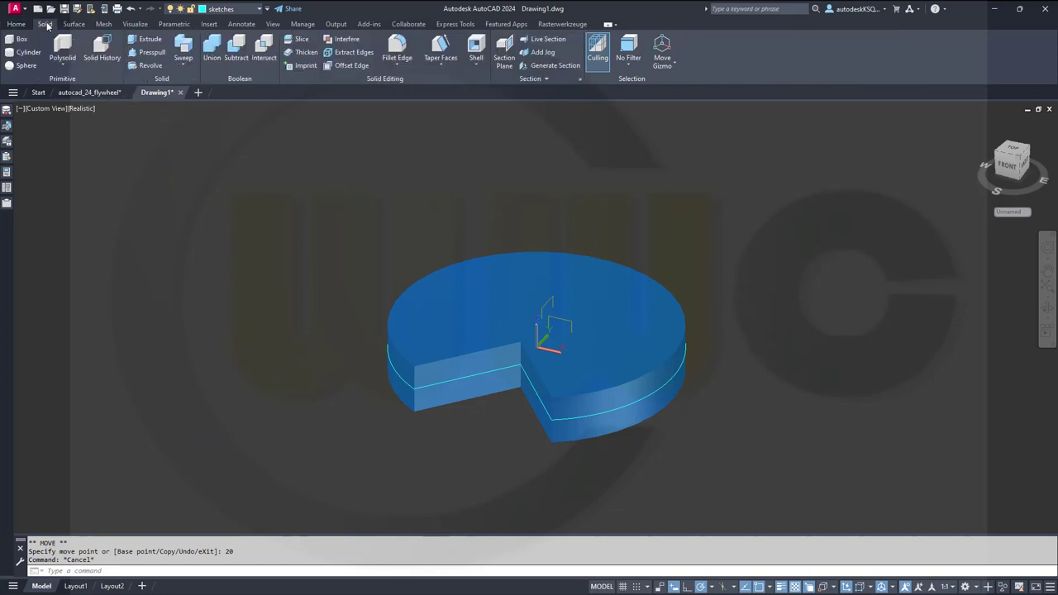
Shell the notched disc with a 15-unit wall thickness, removing its top face
{"action": "left_click", "coordinate": [475, 47]}
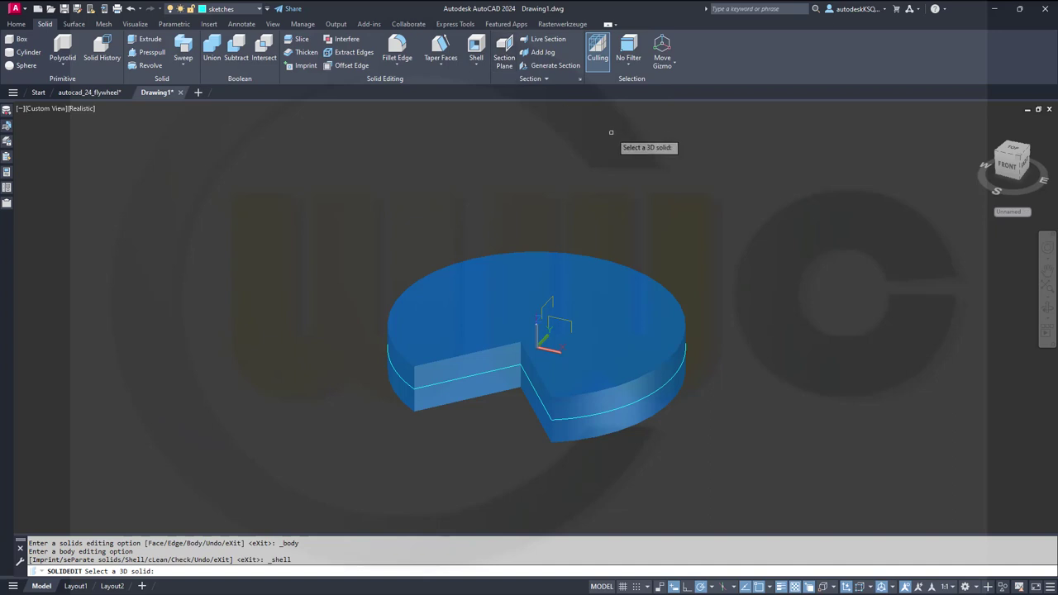
{"action": "left_click", "coordinate": [673, 293]}
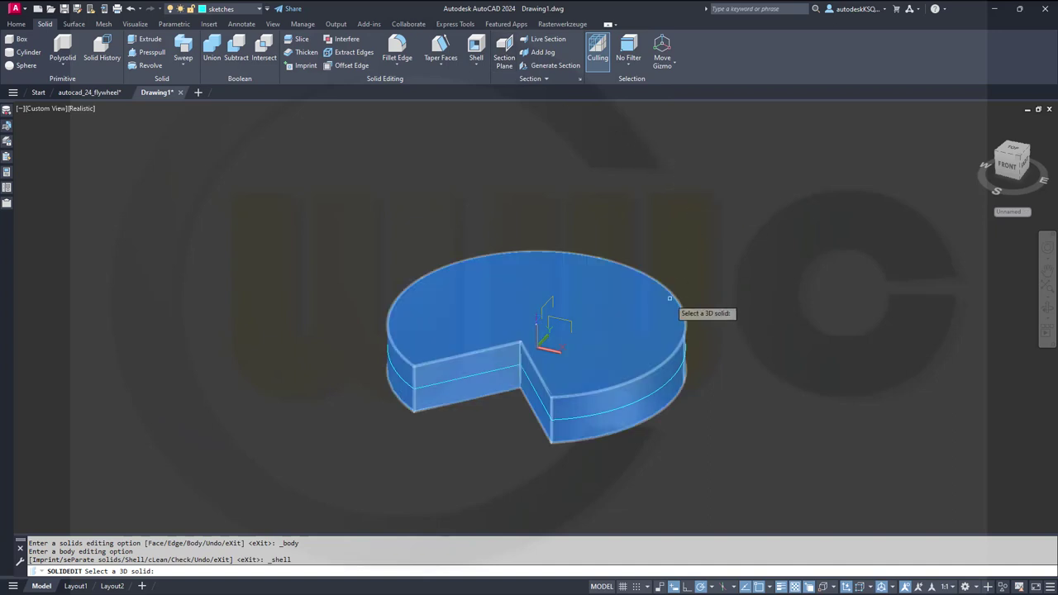
{"action": "left_click", "coordinate": [619, 323]}
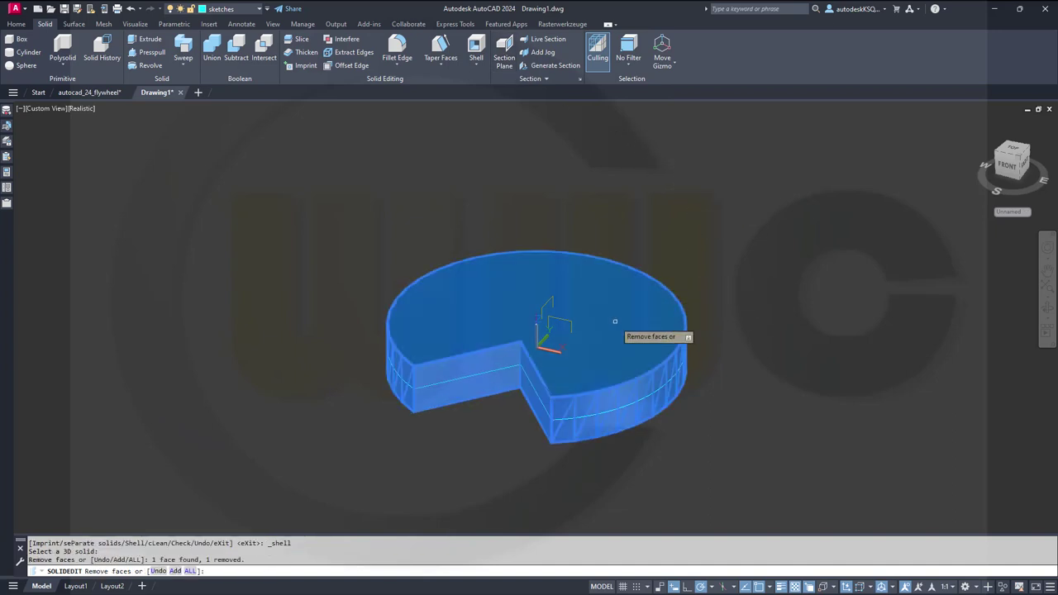
{"action": "middle_click_drag", "start_coordinate": [749, 321], "coordinate": [712, 233], "text": "shift"}
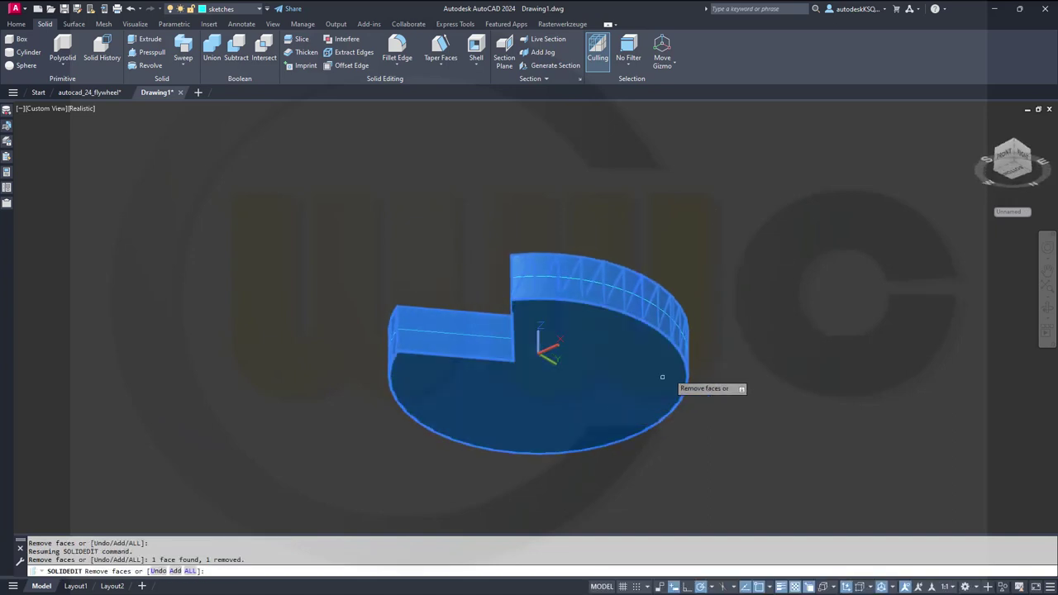
{"action": "middle_click_drag", "start_coordinate": [659, 243], "coordinate": [710, 369], "text": "shift"}
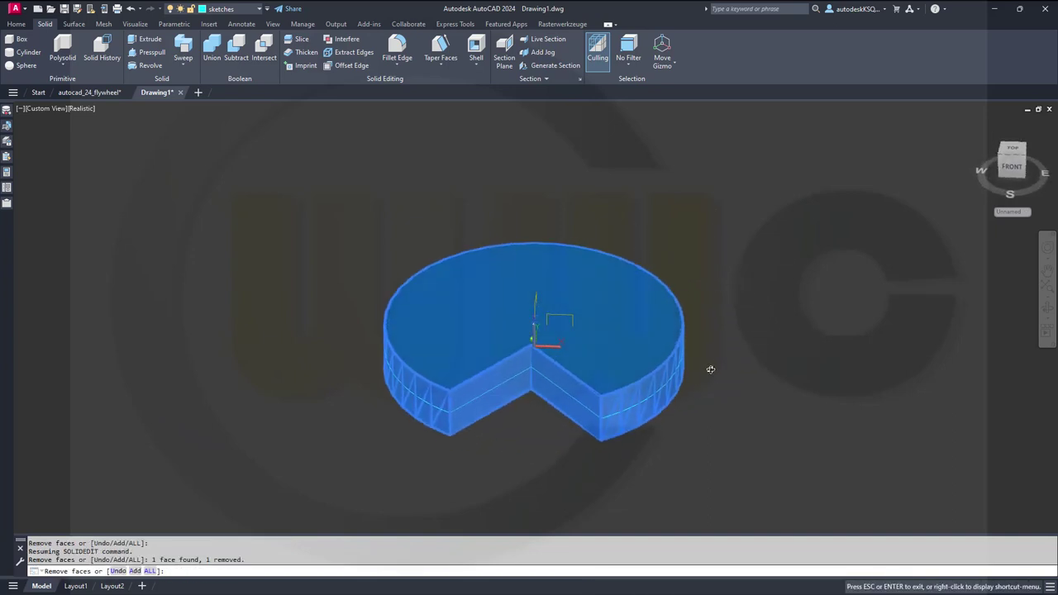
{"action": "right_click", "coordinate": [751, 329]}
{"action": "left_click", "coordinate": [772, 331]}
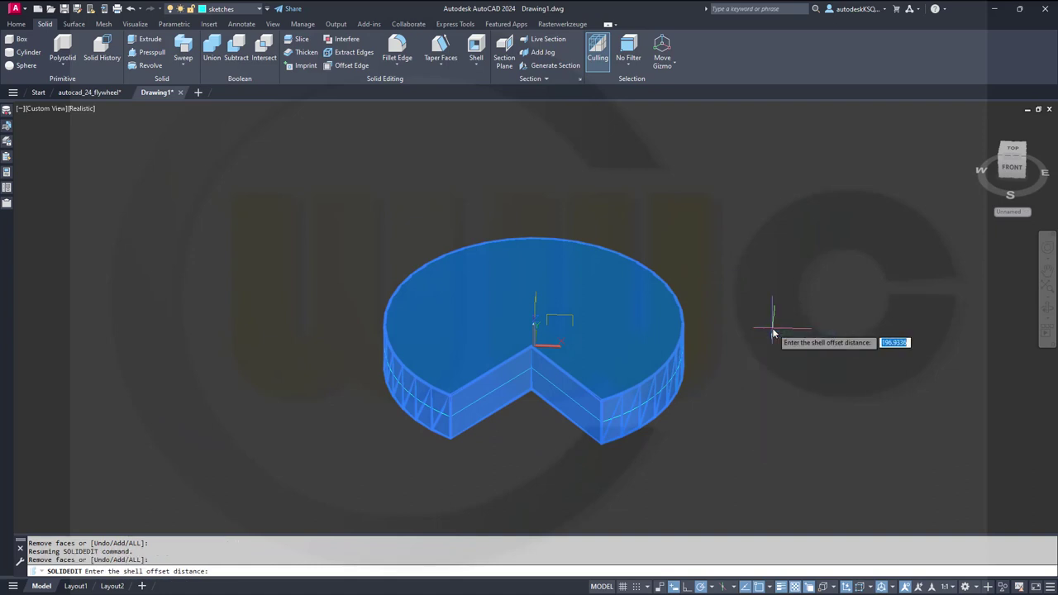
{"action": "type", "text": "15"}
{"action": "key", "text": "Return"}
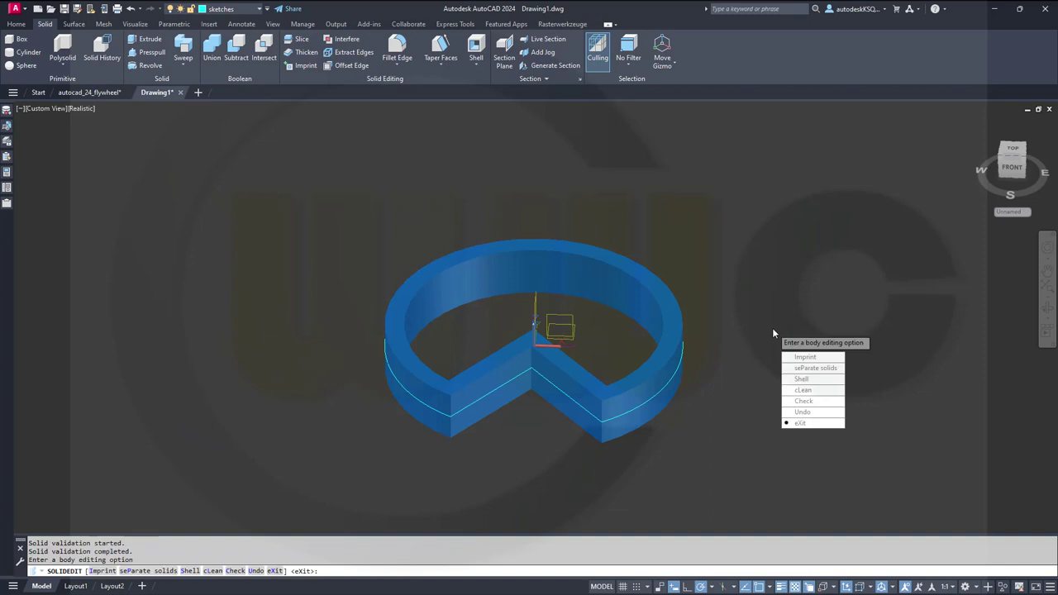
{"action": "key", "text": "Return"}
{"action": "key", "text": "Return"}
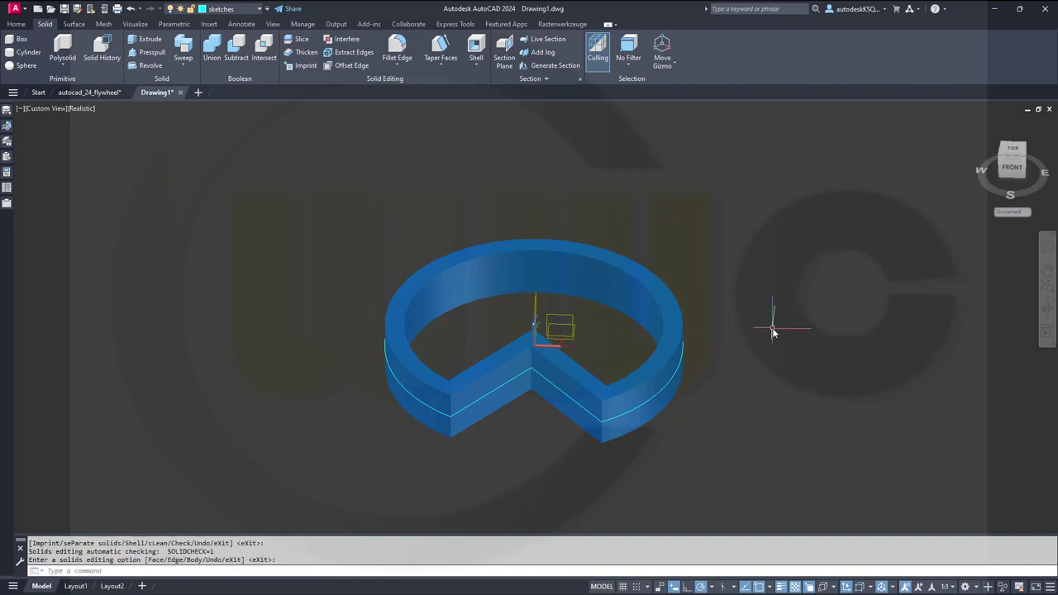
{"action": "middle_click_drag", "start_coordinate": [744, 393], "coordinate": [702, 405], "text": "shift"}
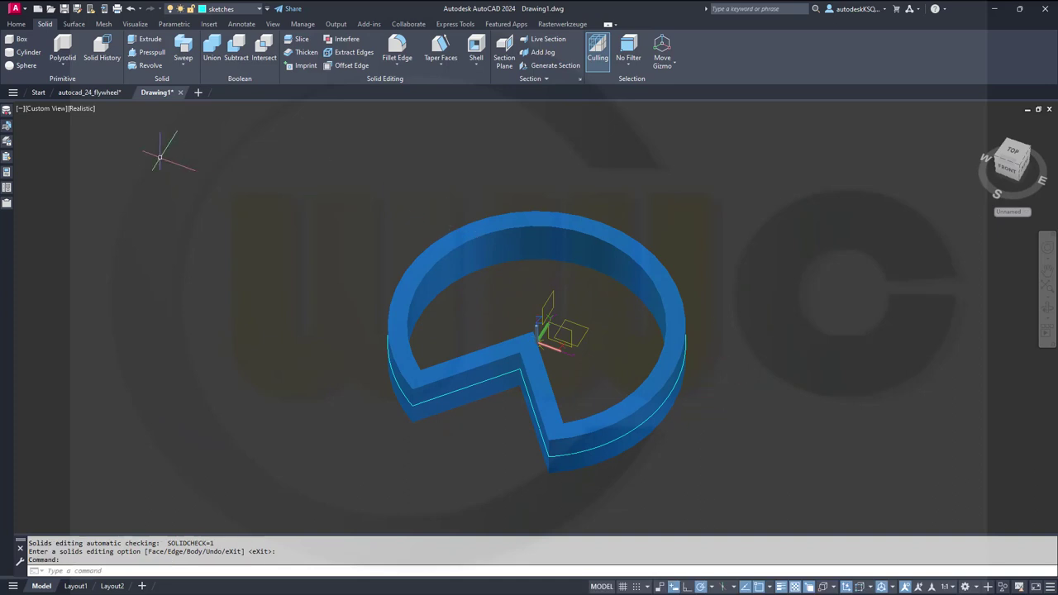
Create a hub cylinder centred at 0,0 with radius 20 and height 60
{"action": "left_click", "coordinate": [23, 52]}
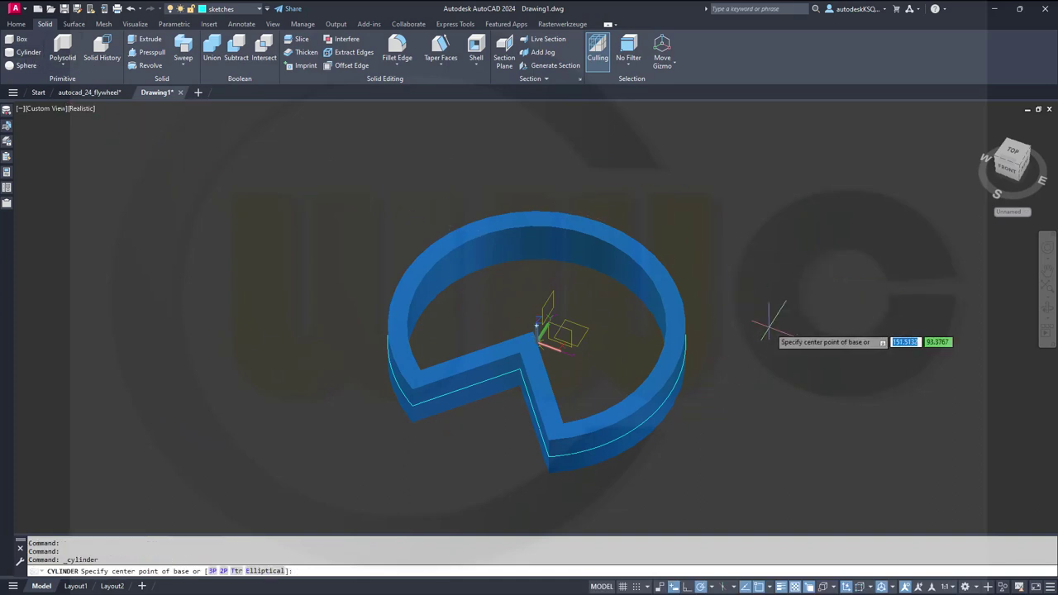
{"action": "type", "text": "0,0"}
{"action": "key", "text": "Return"}
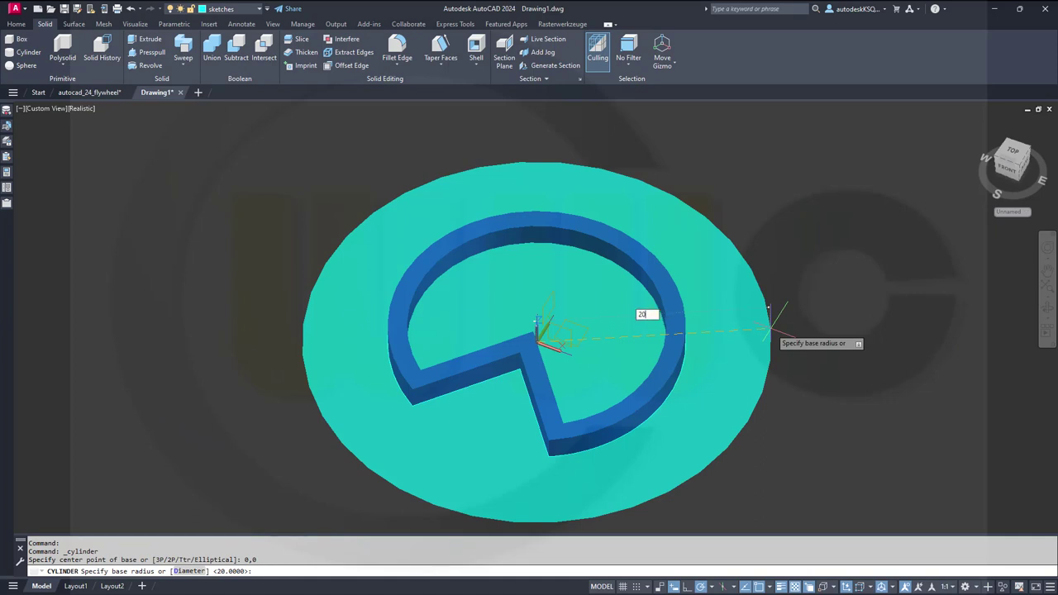
{"action": "type", "text": "20"}
{"action": "key", "text": "Return"}
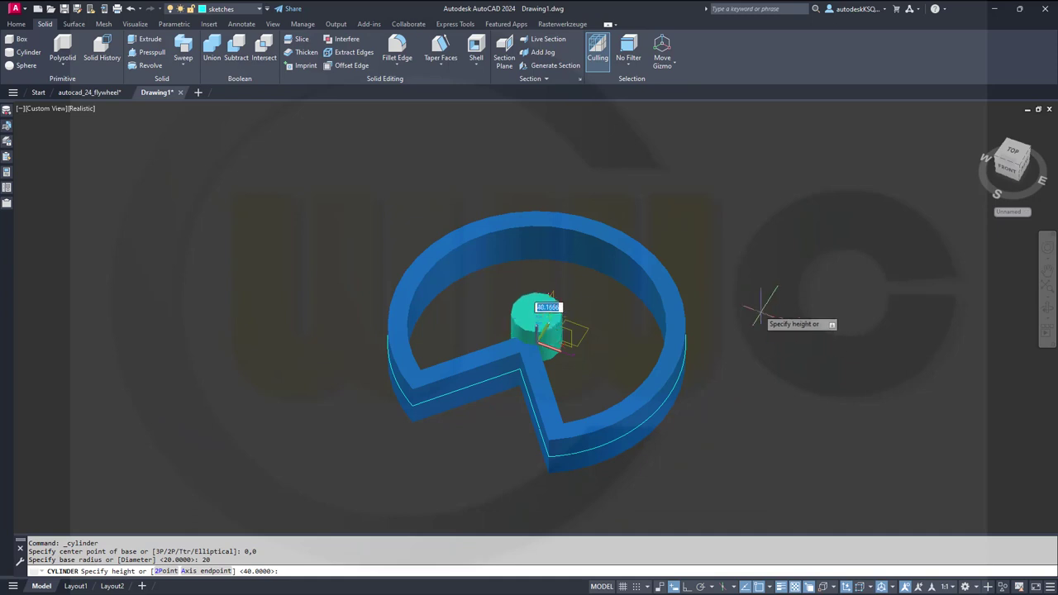
{"action": "middle_click_drag", "start_coordinate": [733, 307], "coordinate": [688, 224], "text": "shift"}
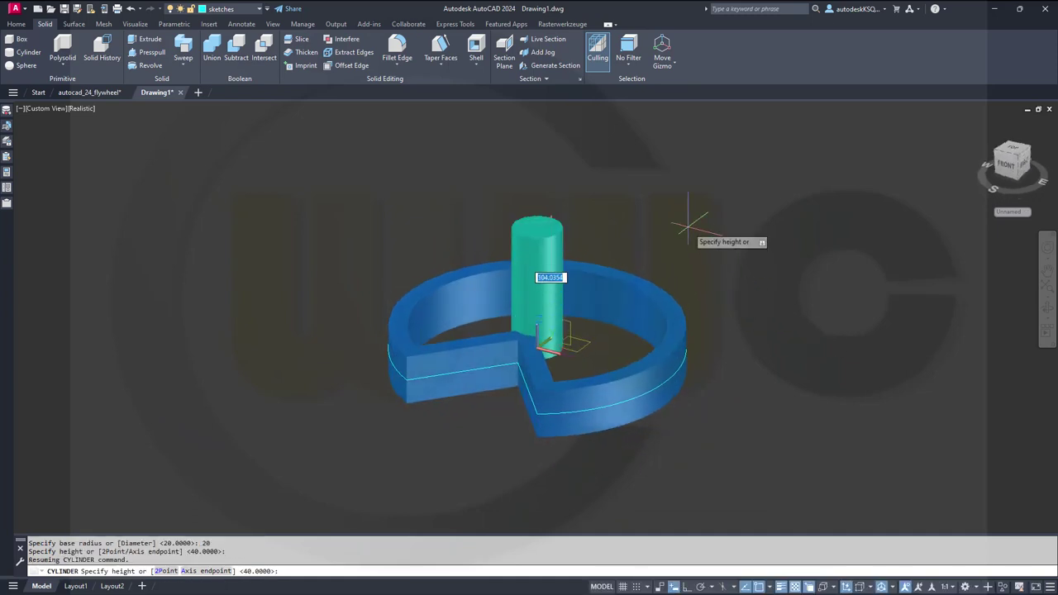
{"action": "type", "text": "60"}
{"action": "key", "text": "Return"}
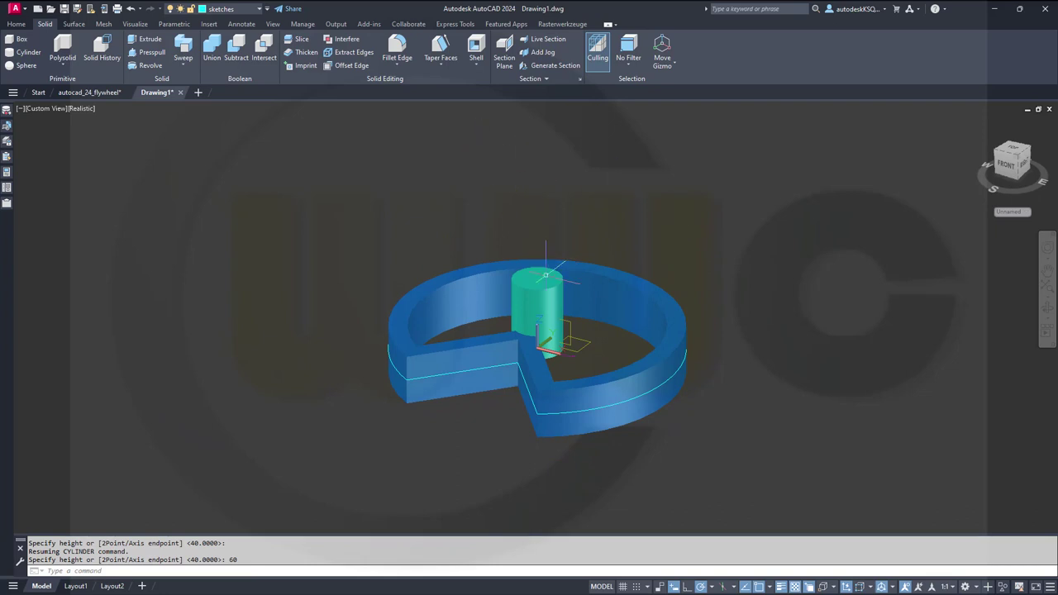
Move the hub cylinder 30 units along Z
{"action": "left_click", "coordinate": [544, 298]}
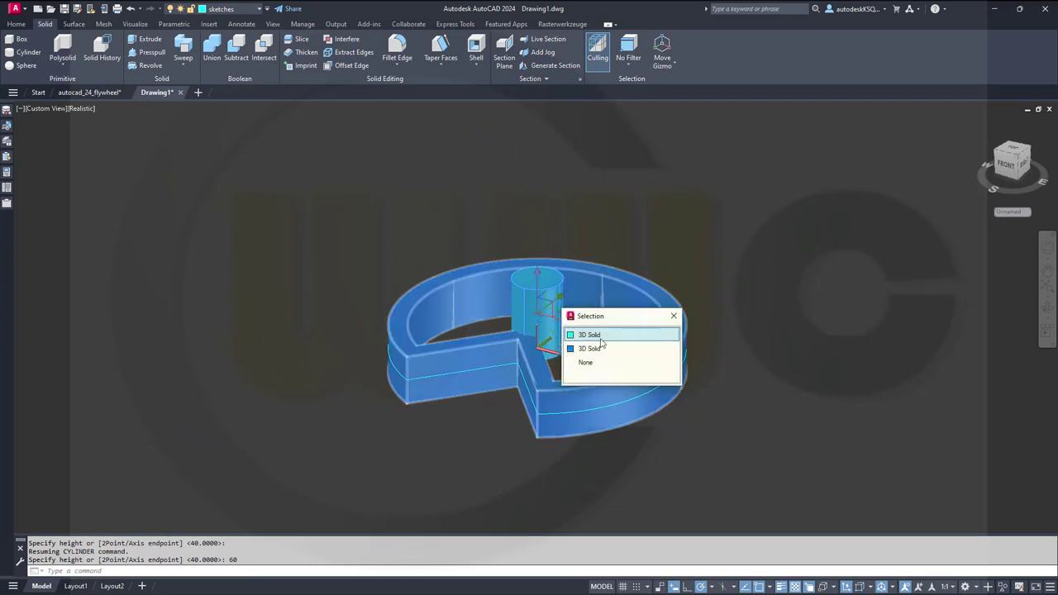
{"action": "left_click", "coordinate": [597, 335]}
{"action": "left_click", "coordinate": [545, 322]}
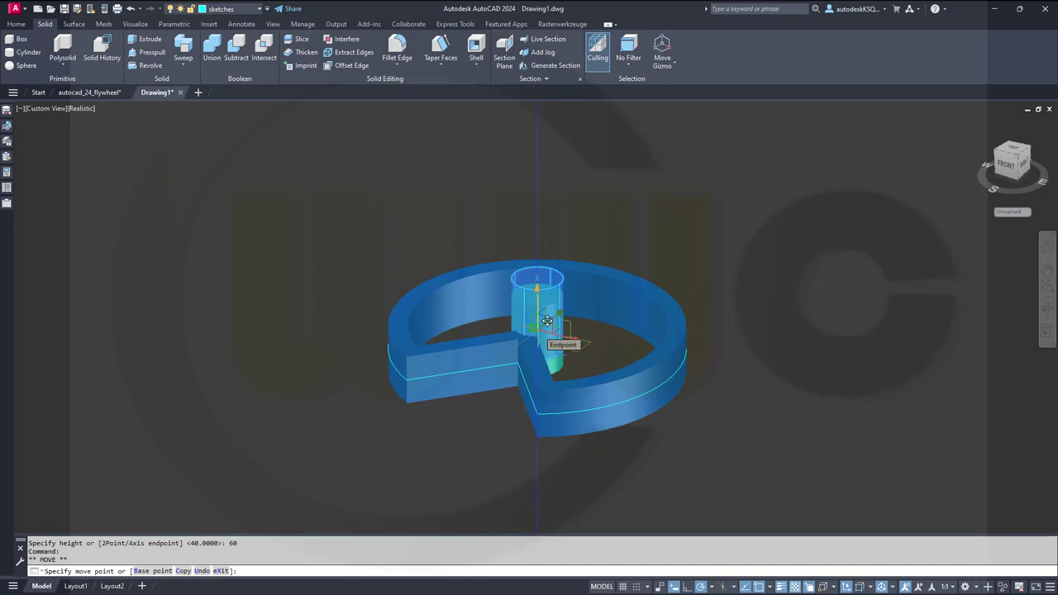
{"action": "type", "text": "30"}
{"action": "key", "text": "Return"}
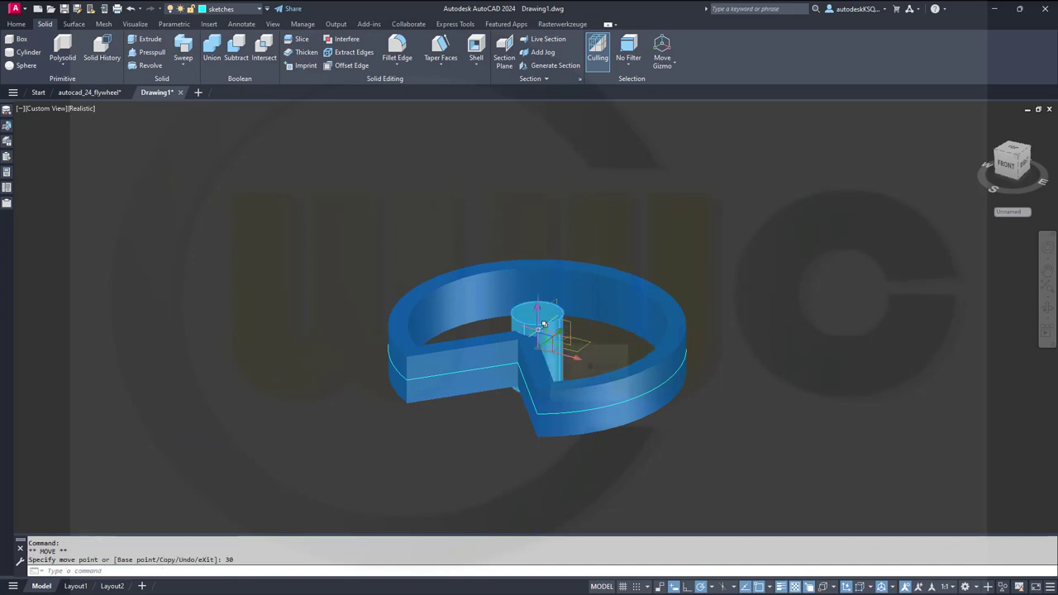
Assign the hub cylinder to the solid_plus layer
{"action": "left_click", "coordinate": [543, 311]}
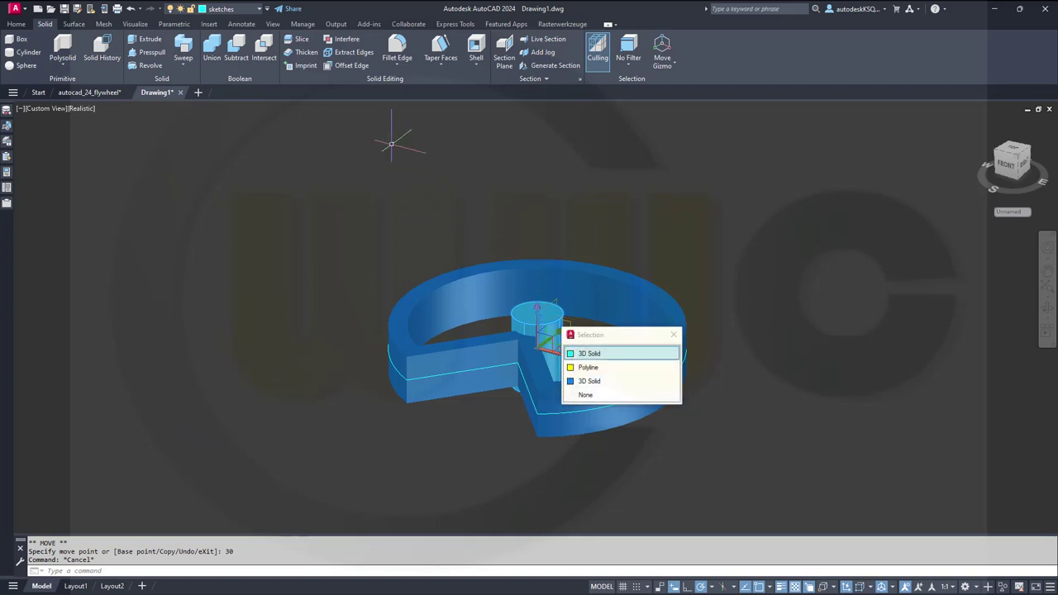
{"action": "left_click", "coordinate": [592, 353]}
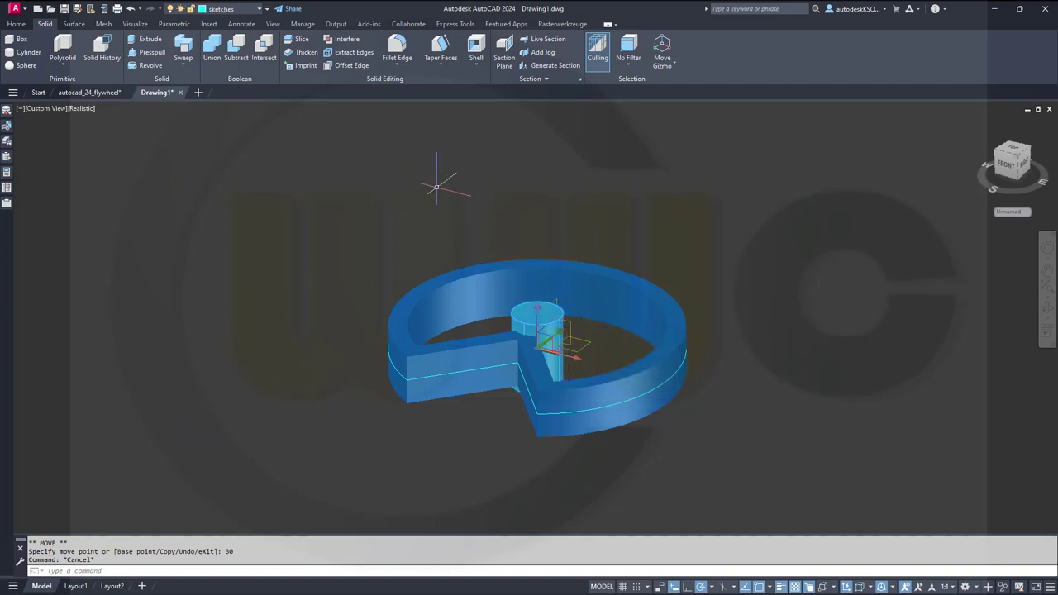
{"action": "left_click", "coordinate": [259, 8]}
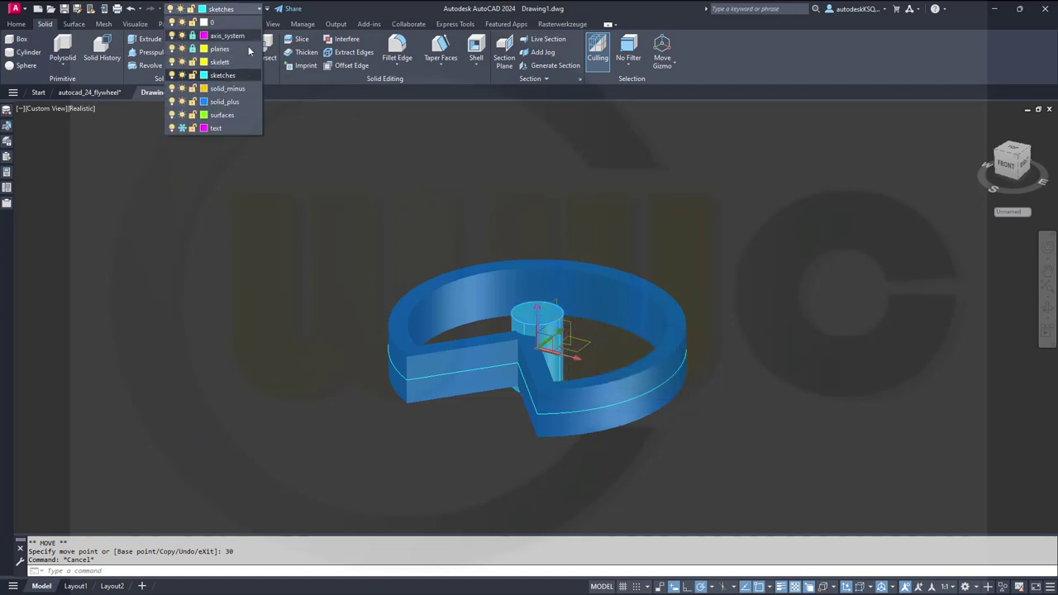
{"action": "left_click", "coordinate": [223, 101]}
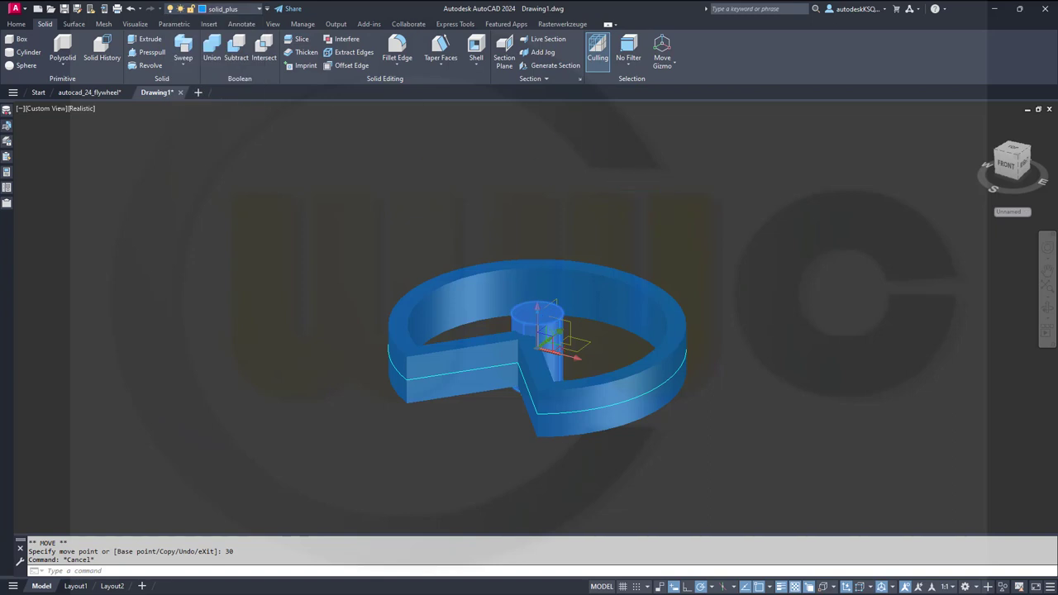
{"action": "key", "text": "Escape"}
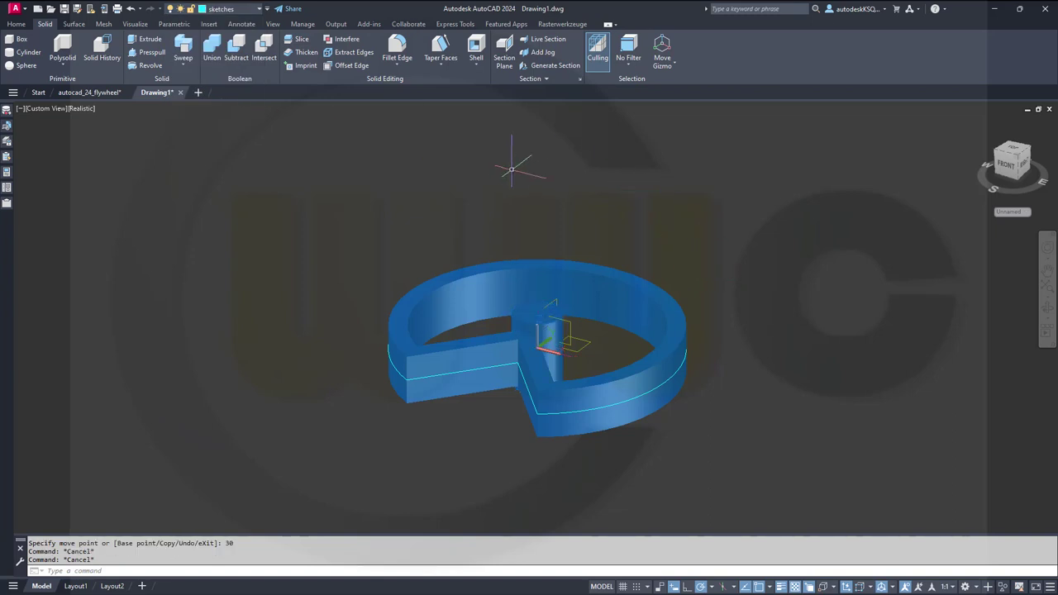
{"action": "middle_click_drag", "start_coordinate": [511, 169], "coordinate": [576, 268], "text": "shift"}
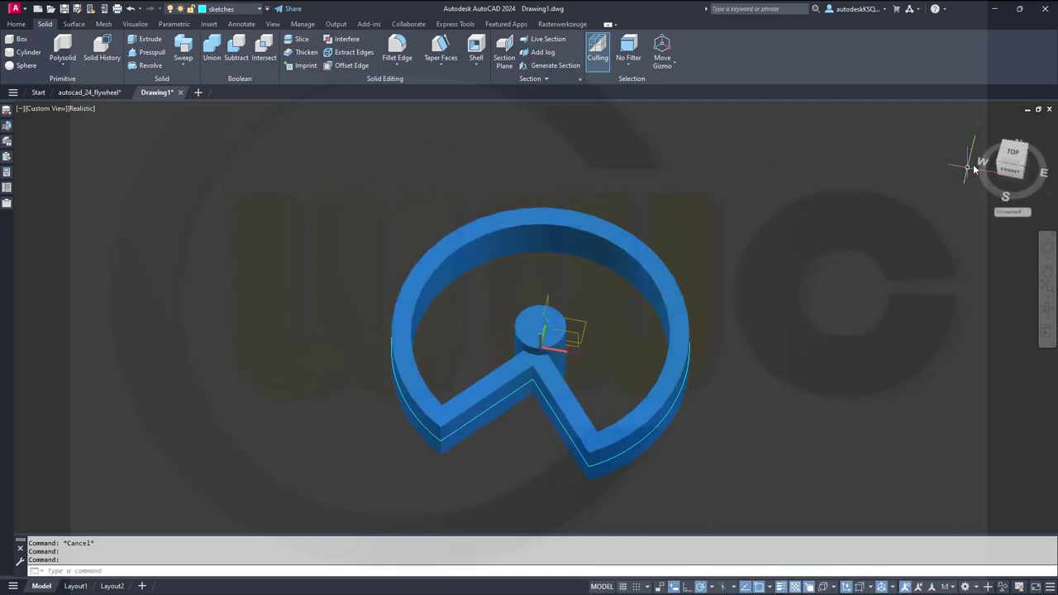
From a top view, draw a 105-unit line from 0,0 straight up to the rim
{"action": "left_click", "coordinate": [1014, 154]}
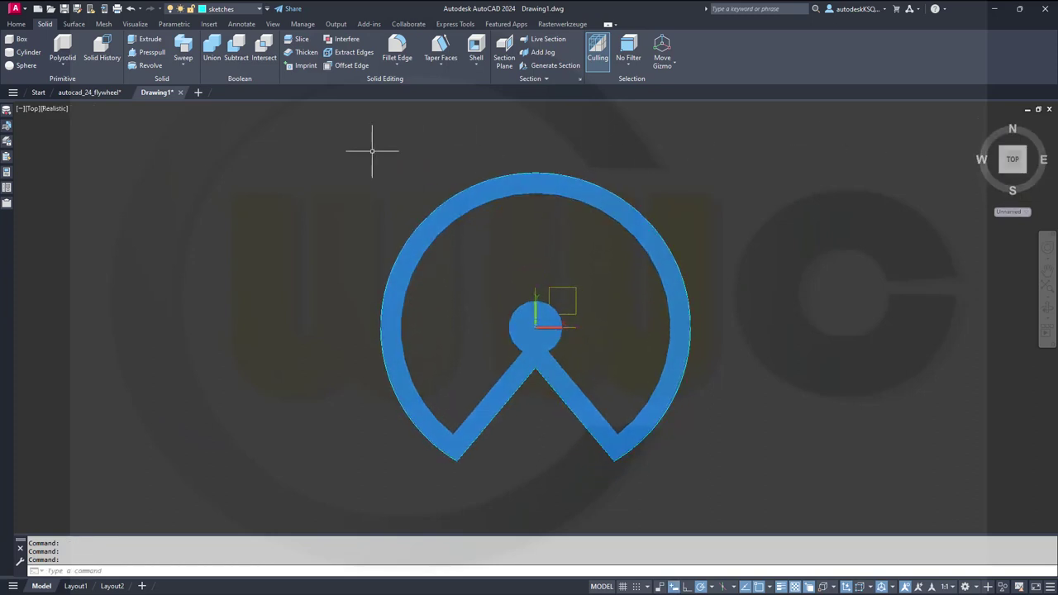
{"action": "type", "text": "L"}
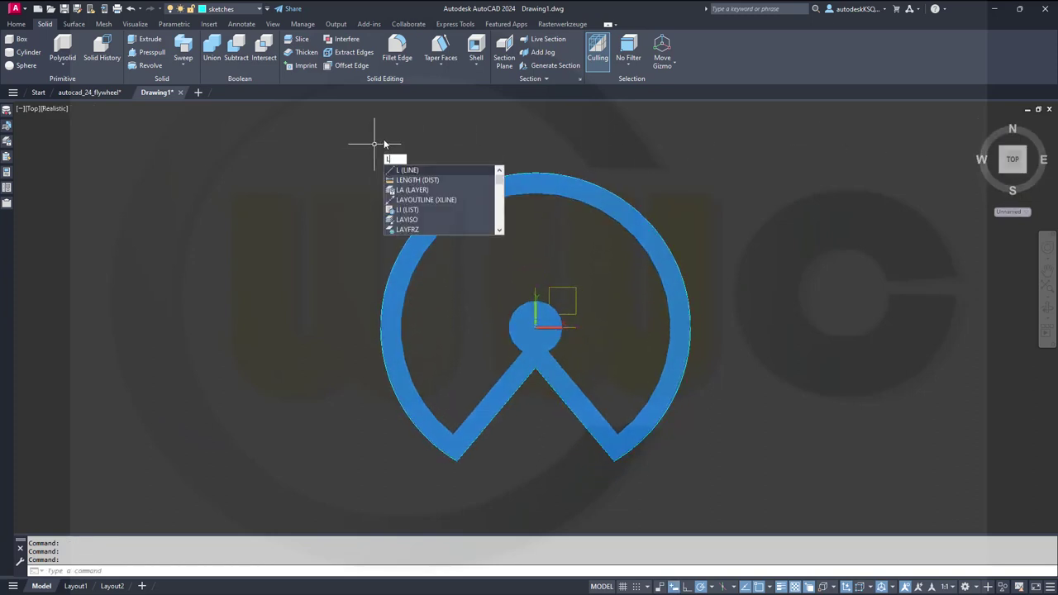
{"action": "key", "text": "Return"}
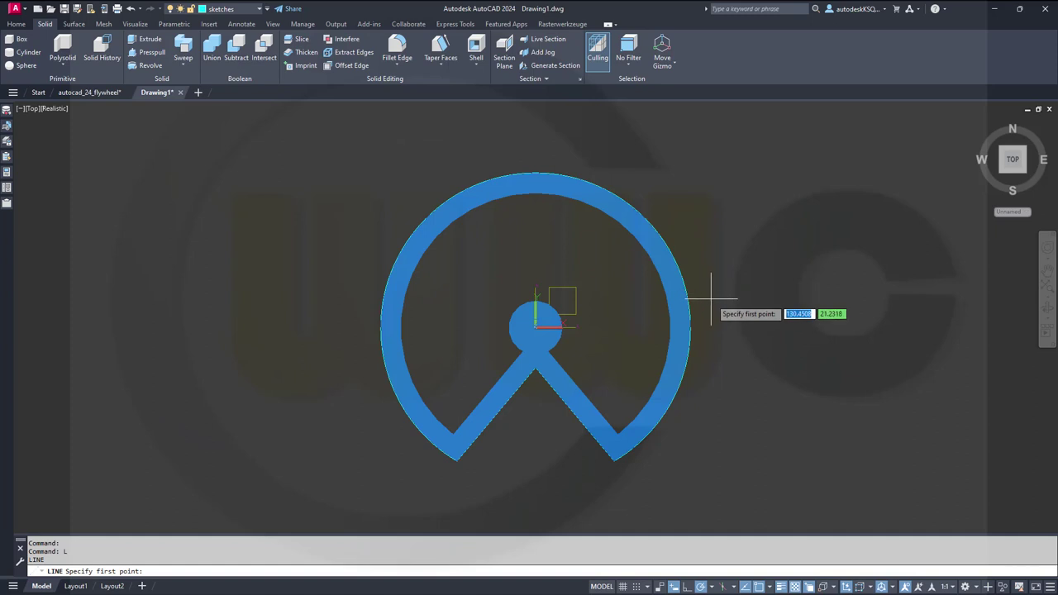
{"action": "type", "text": "0"}
{"action": "key", "text": "Tab"}
{"action": "type", "text": "0"}
{"action": "key", "text": "Return"}
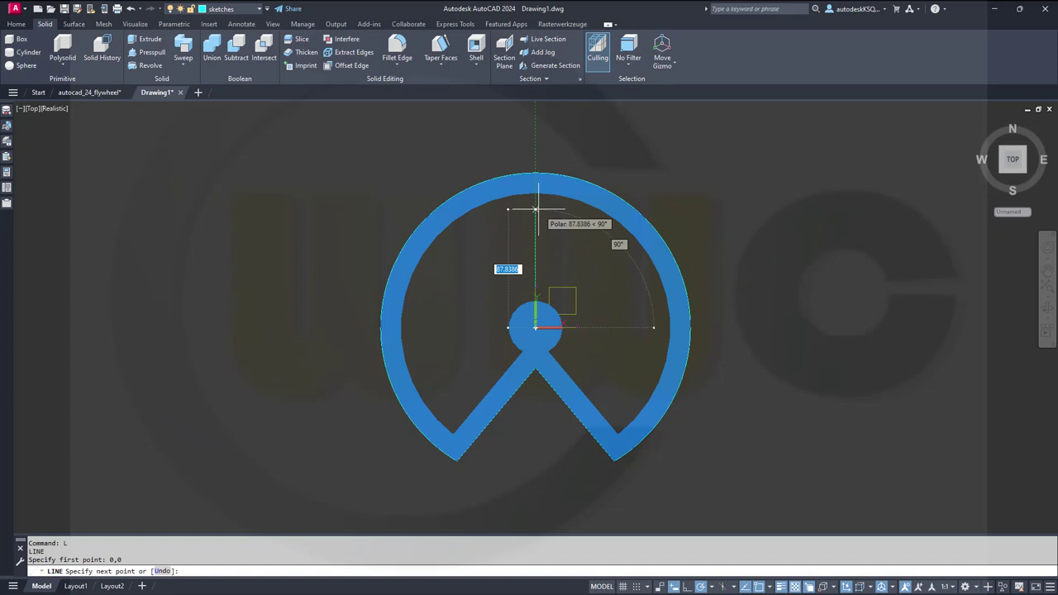
{"action": "type", "text": "105"}
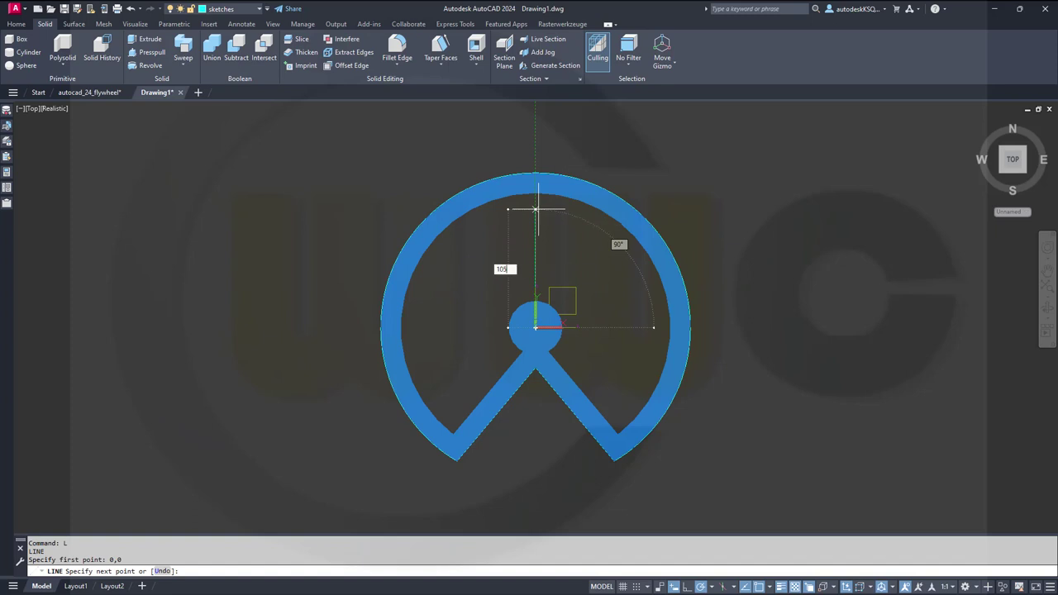
{"action": "key", "text": "Return"}
{"action": "key", "text": "Escape"}
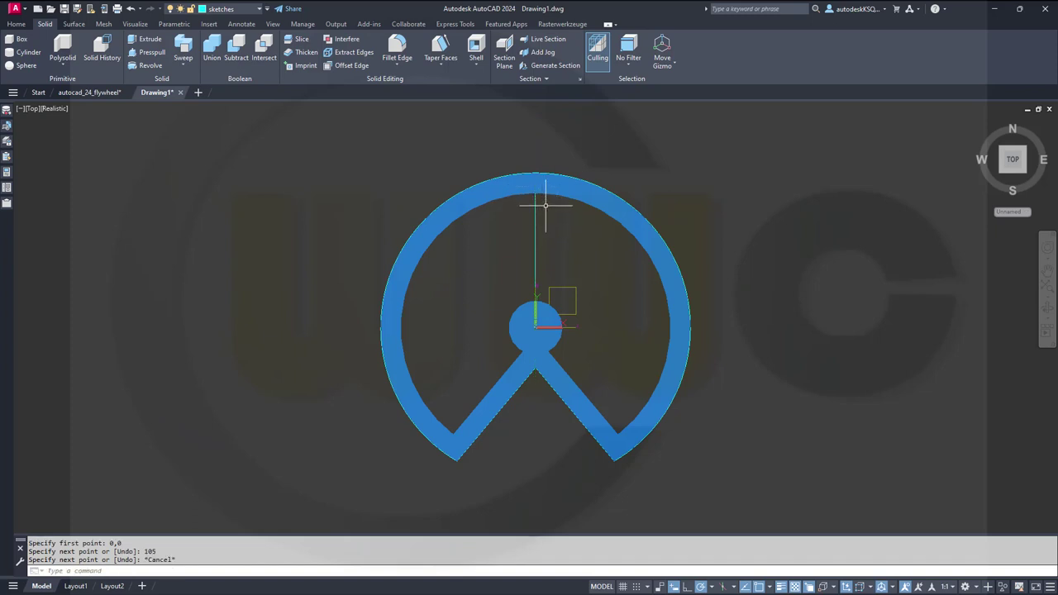
{"action": "middle_click_drag", "start_coordinate": [603, 296], "coordinate": [514, 239], "text": "shift"}
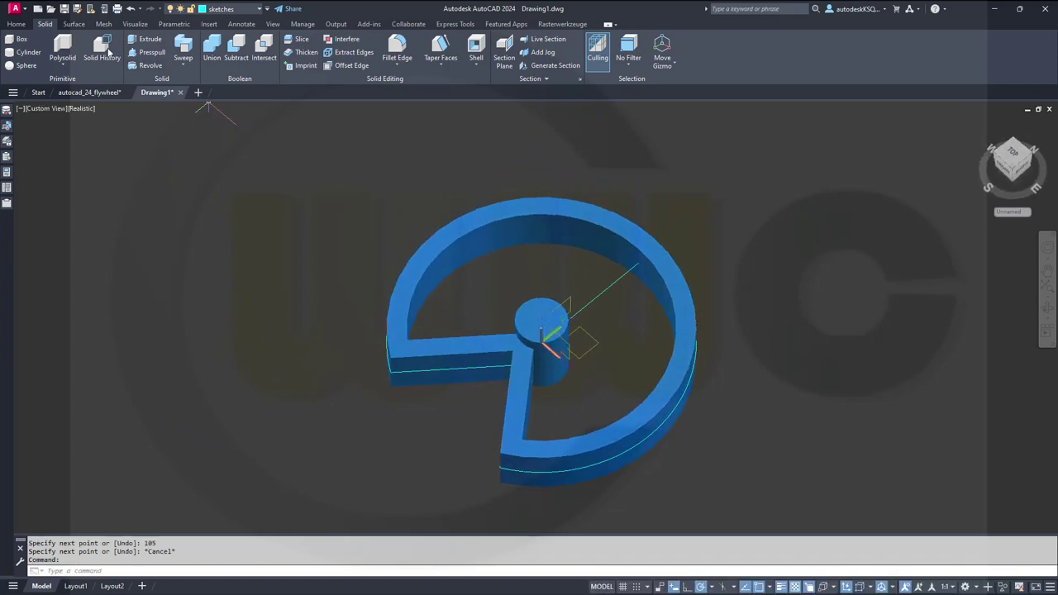
Extrude the radial line into a surface 40 units high
{"action": "left_click", "coordinate": [79, 25]}
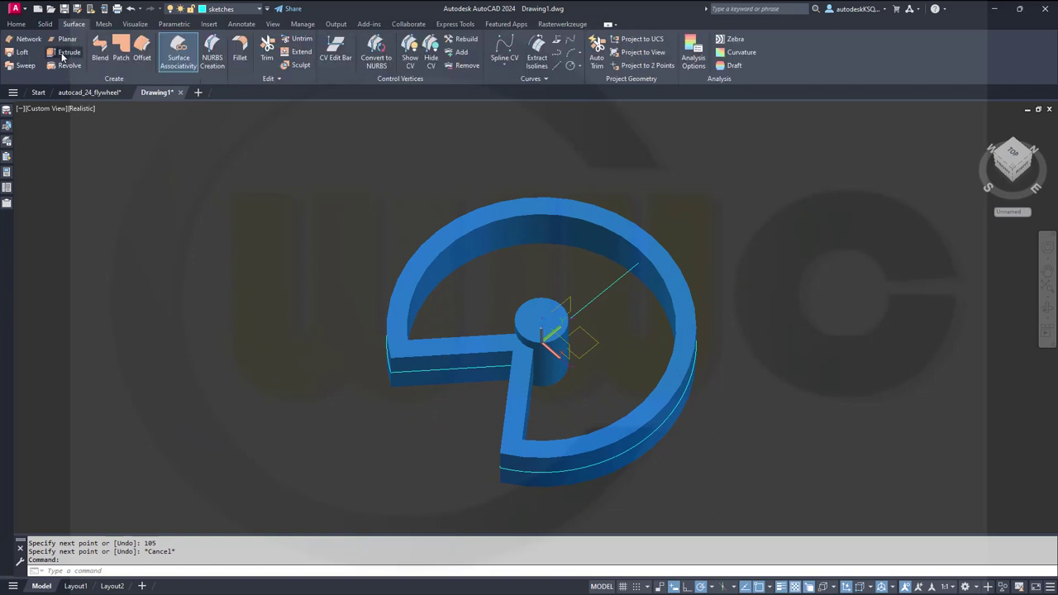
{"action": "left_click", "coordinate": [66, 52]}
{"action": "left_click", "coordinate": [593, 301]}
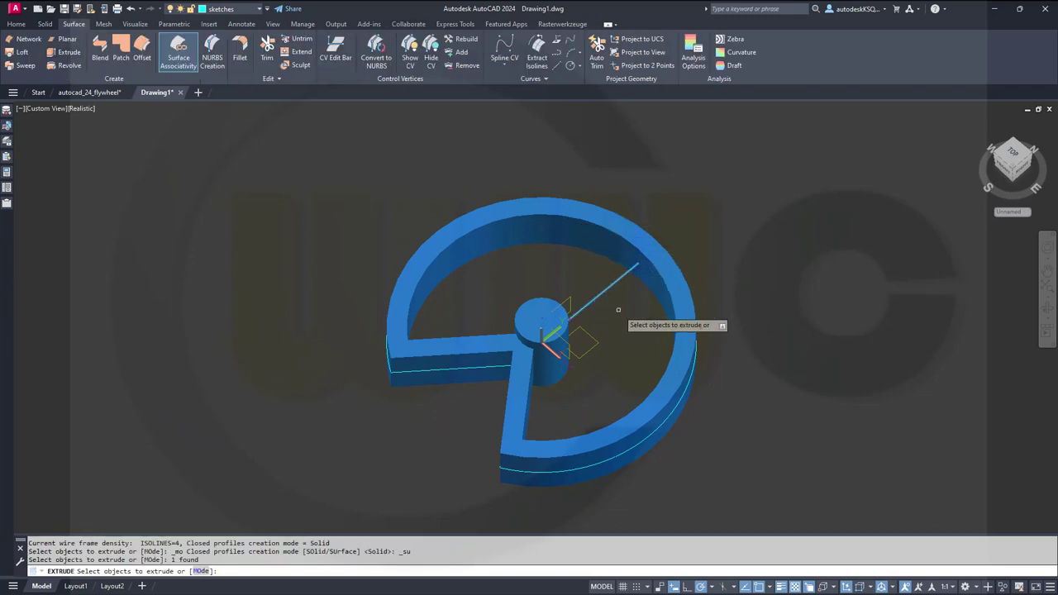
{"action": "right_click", "coordinate": [617, 306]}
{"action": "left_click", "coordinate": [633, 318]}
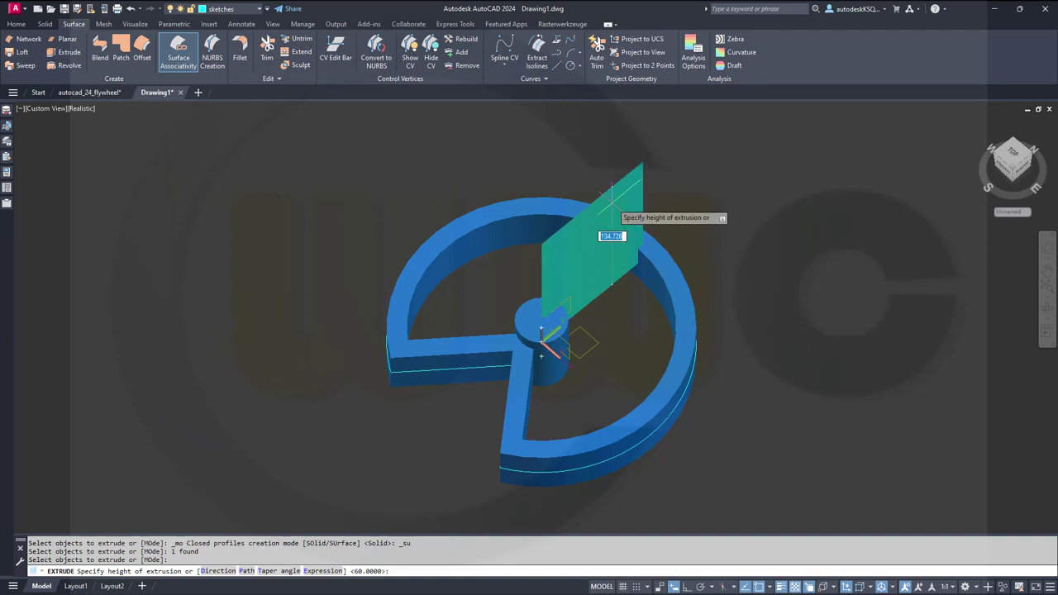
{"action": "type", "text": "40"}
{"action": "key", "text": "Return"}
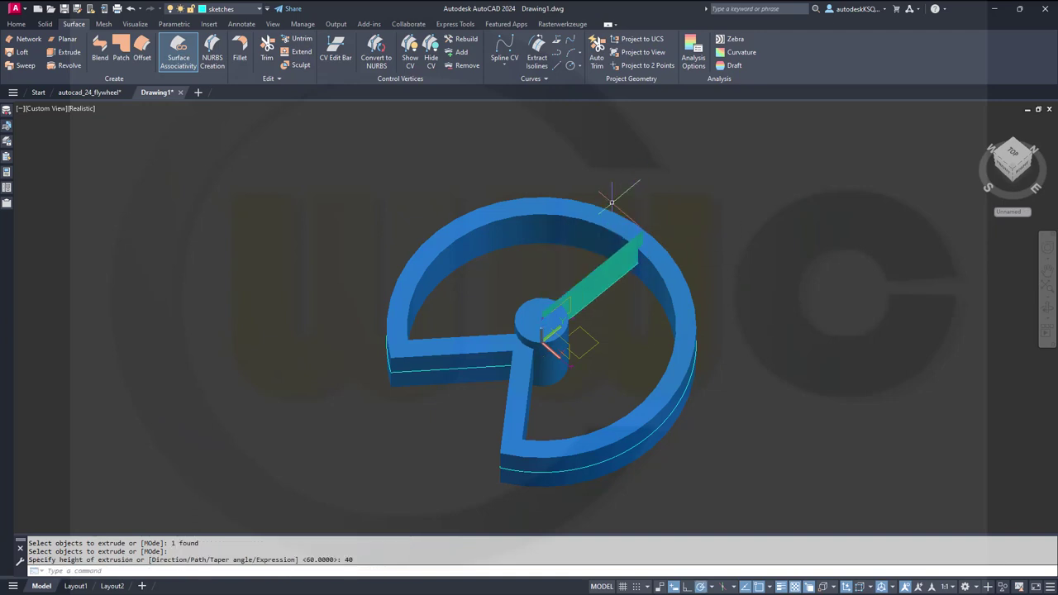
Move the extruded surface 20 units down along Z into the flywheel
{"action": "middle_click_drag", "start_coordinate": [692, 255], "coordinate": [637, 190], "text": "shift"}
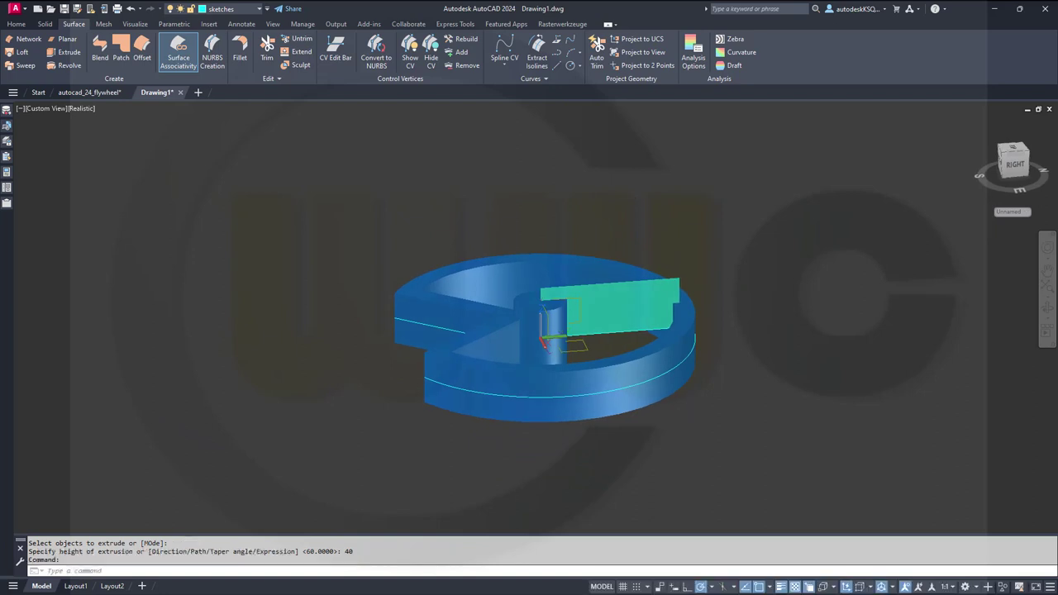
{"action": "left_click", "coordinate": [605, 274]}
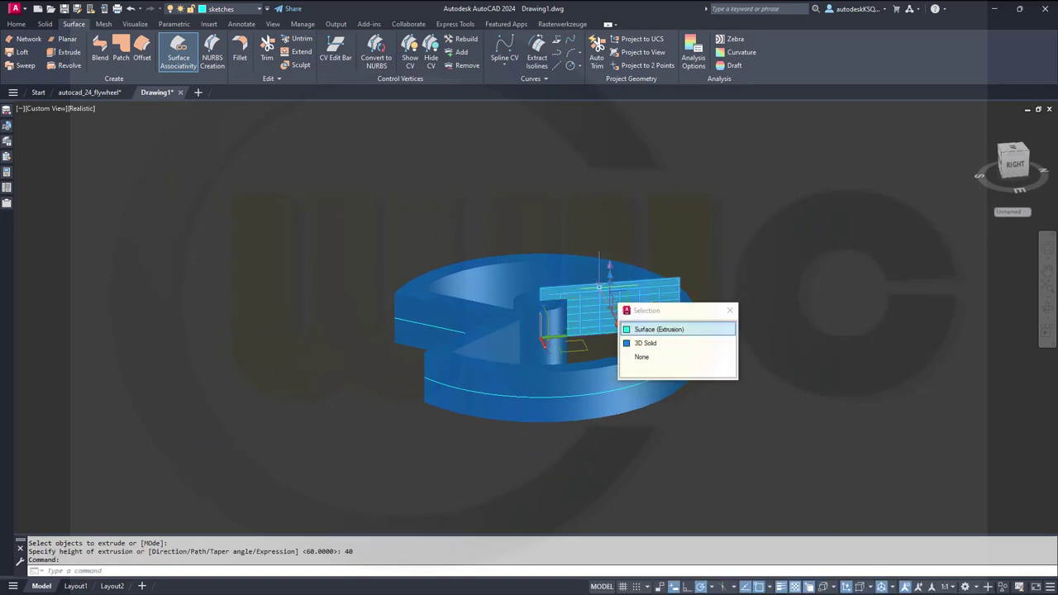
{"action": "left_click", "coordinate": [650, 331]}
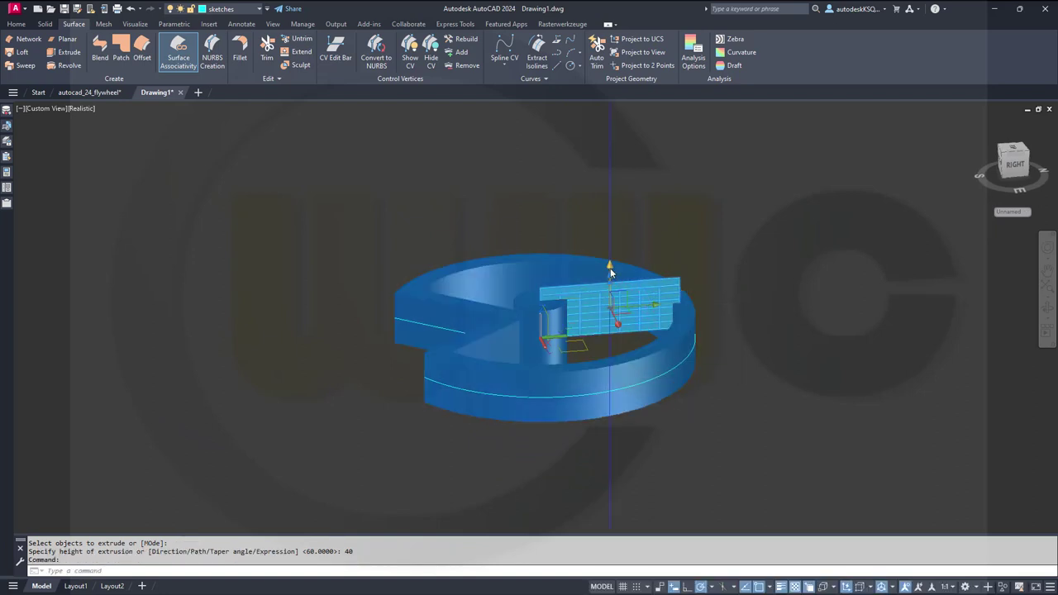
{"action": "left_click", "coordinate": [610, 268]}
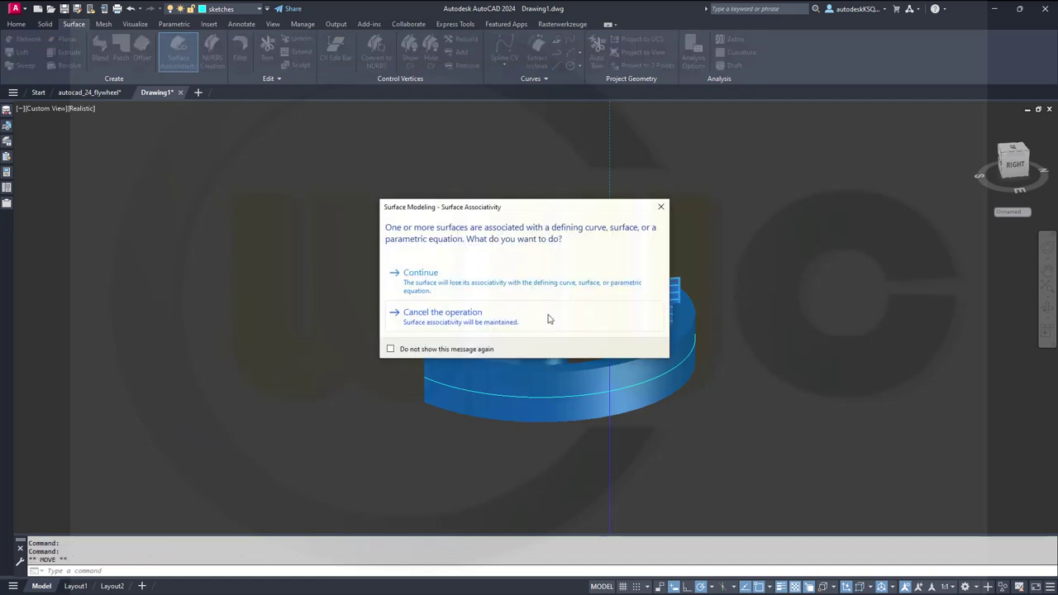
{"action": "left_click", "coordinate": [461, 289]}
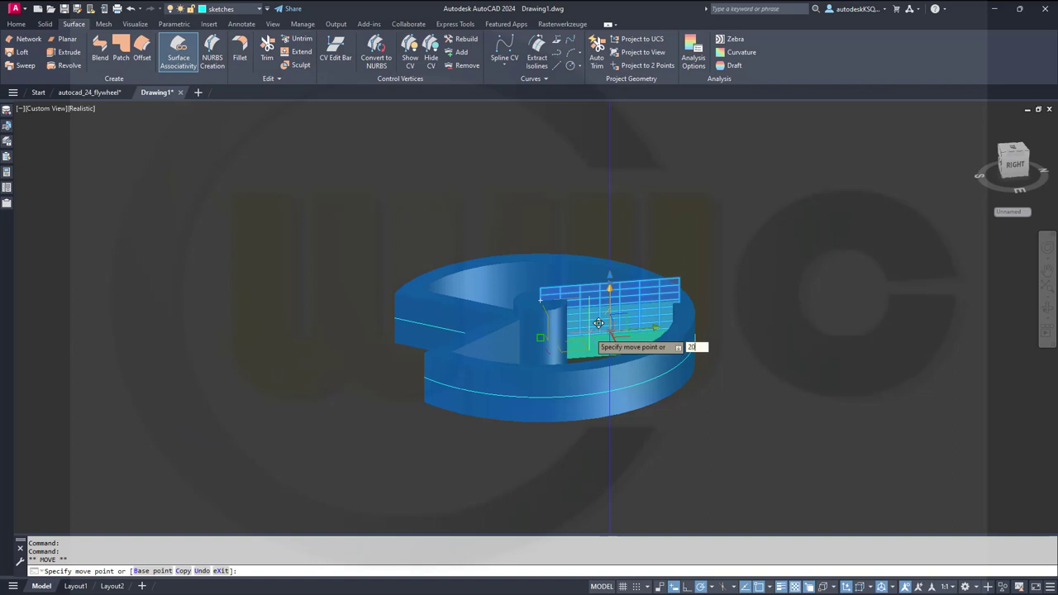
{"action": "left_click", "coordinate": [593, 328]}
{"action": "type", "text": "20"}
{"action": "key", "text": "Return"}
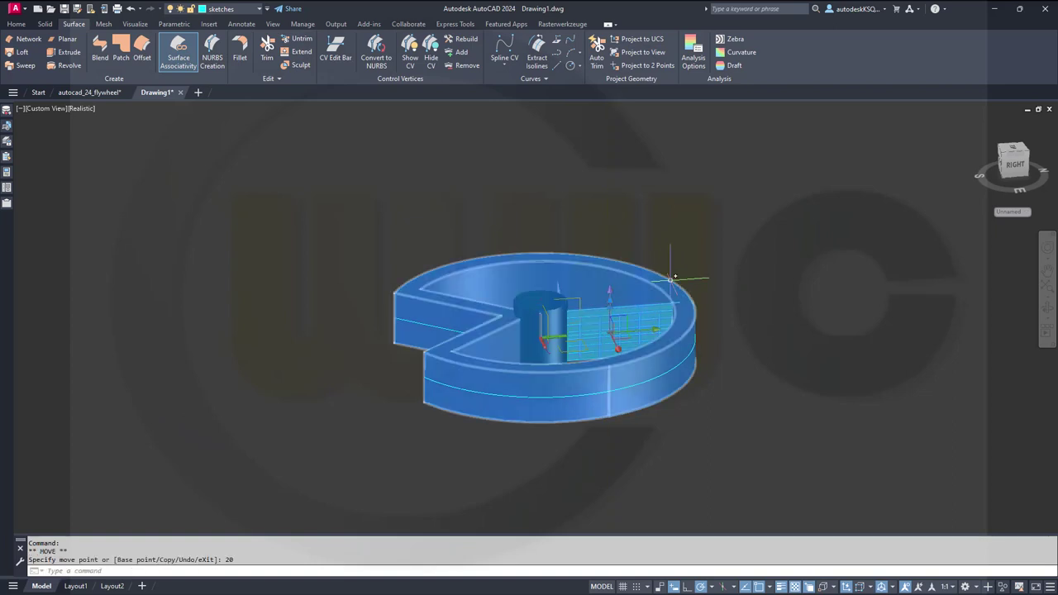
{"action": "key", "text": "Escape"}
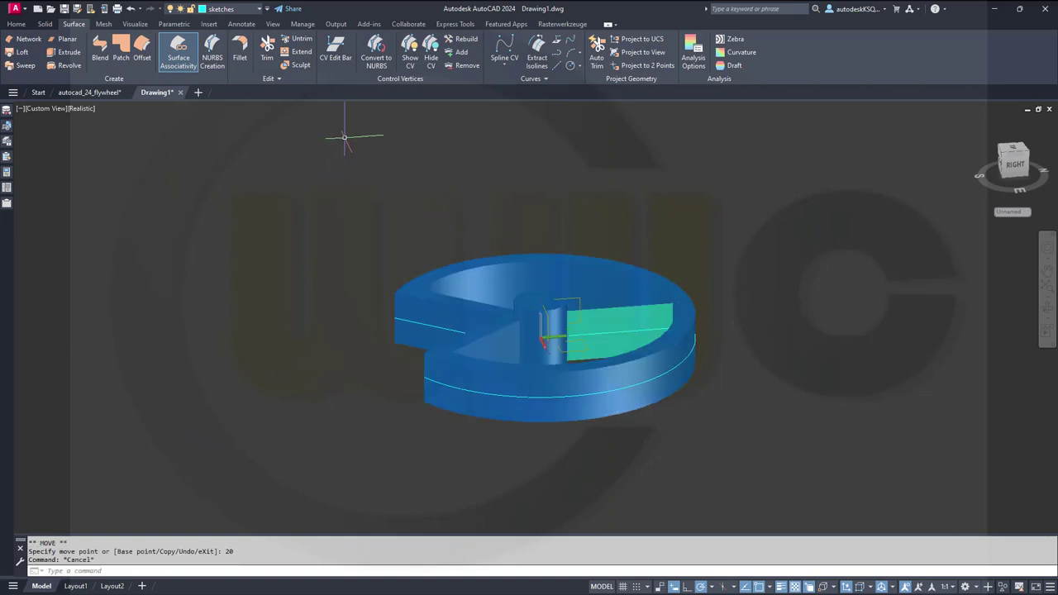
Thicken the radial surface by 5 units into a solid
{"action": "left_click", "coordinate": [45, 24]}
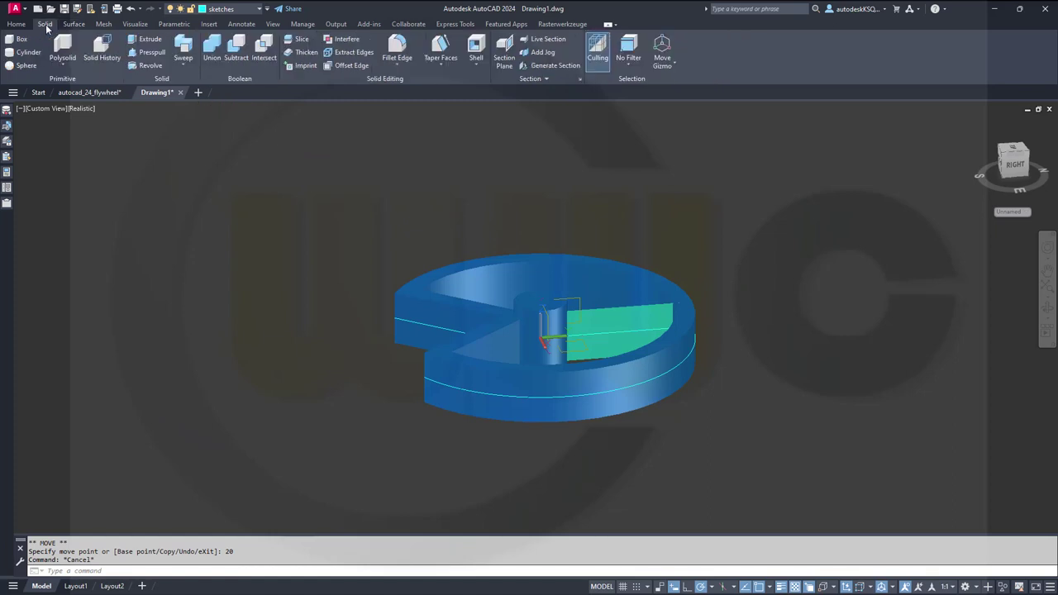
{"action": "left_click", "coordinate": [301, 54]}
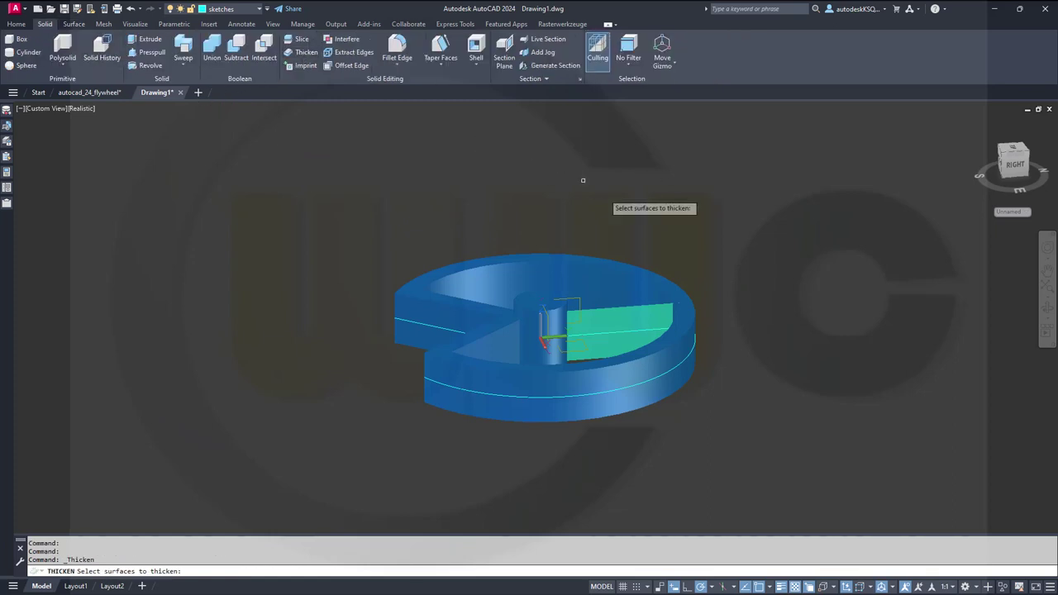
{"action": "left_click", "coordinate": [624, 318]}
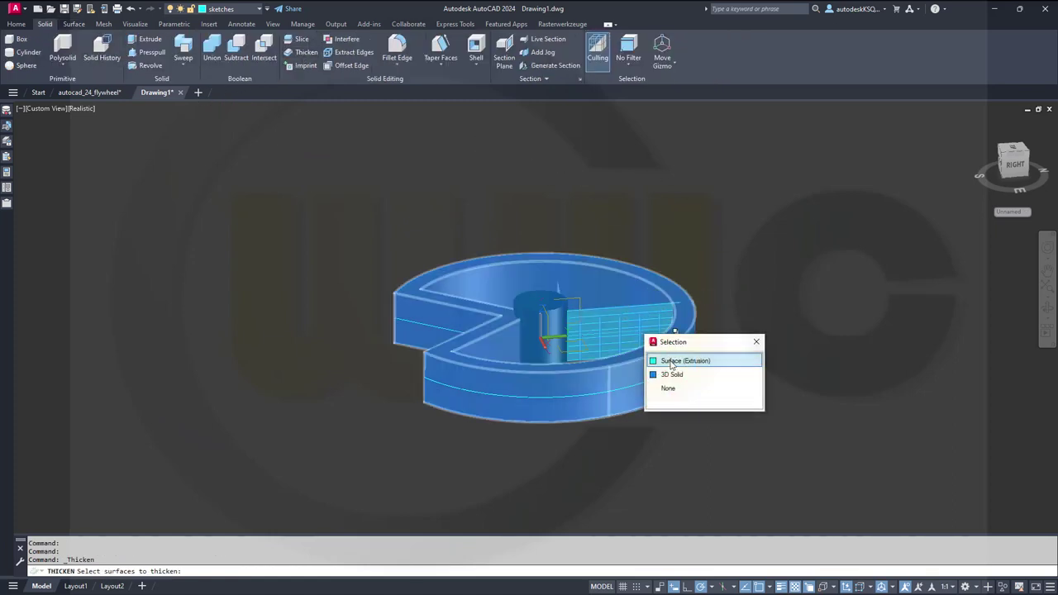
{"action": "left_click", "coordinate": [671, 361]}
{"action": "key", "text": "Return"}
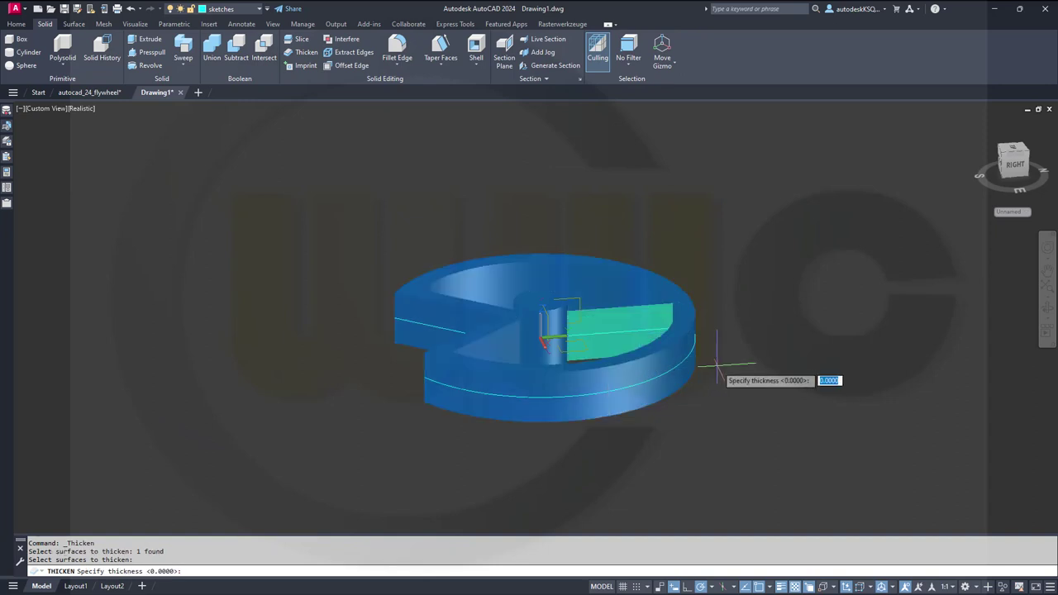
{"action": "type", "text": "5"}
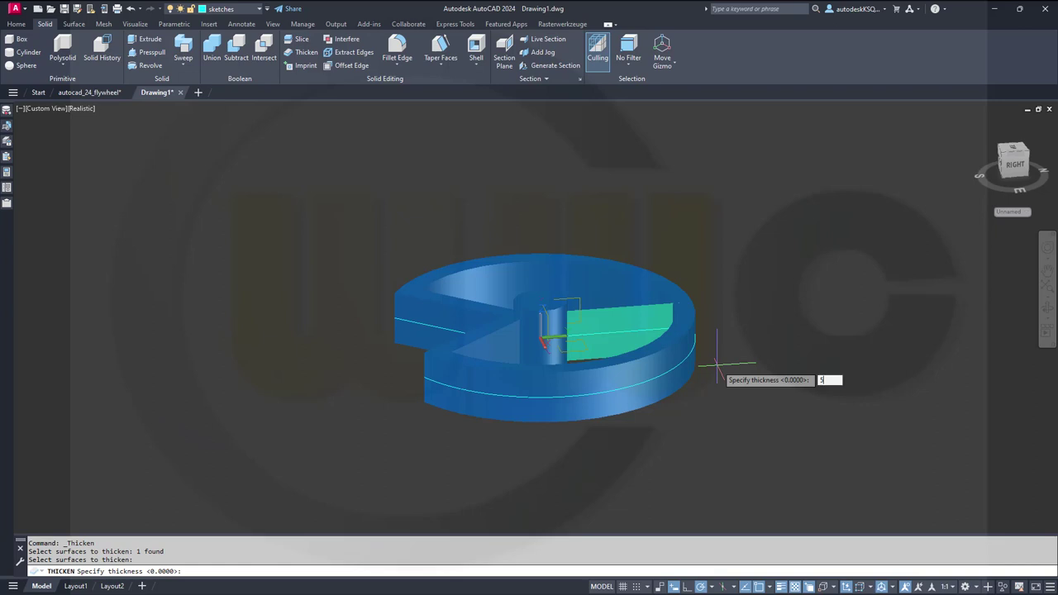
{"action": "key", "text": "Return"}
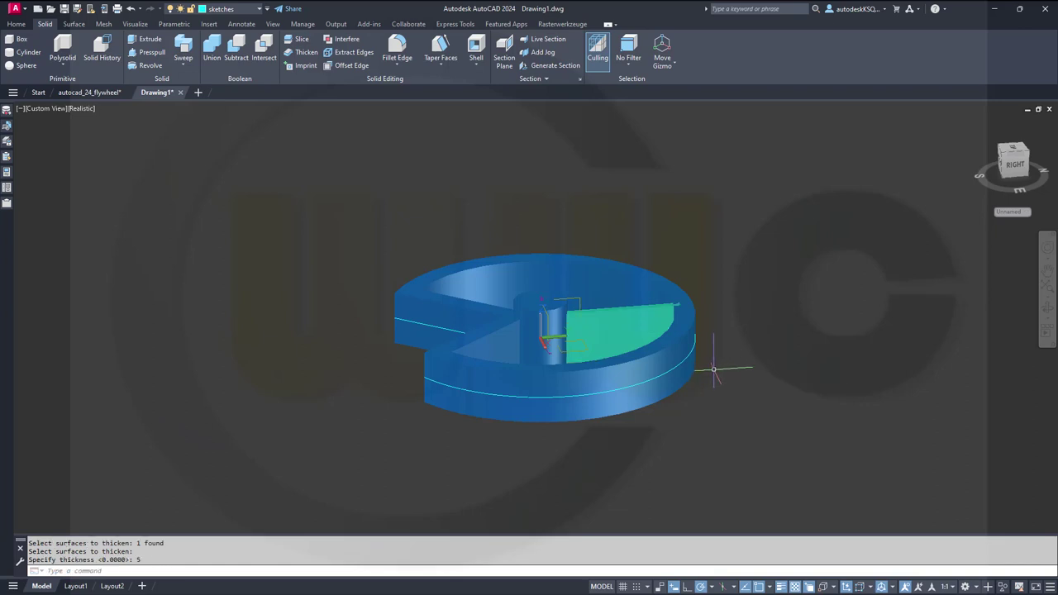
{"action": "middle_click_drag", "start_coordinate": [714, 369], "coordinate": [793, 446], "text": "shift"}
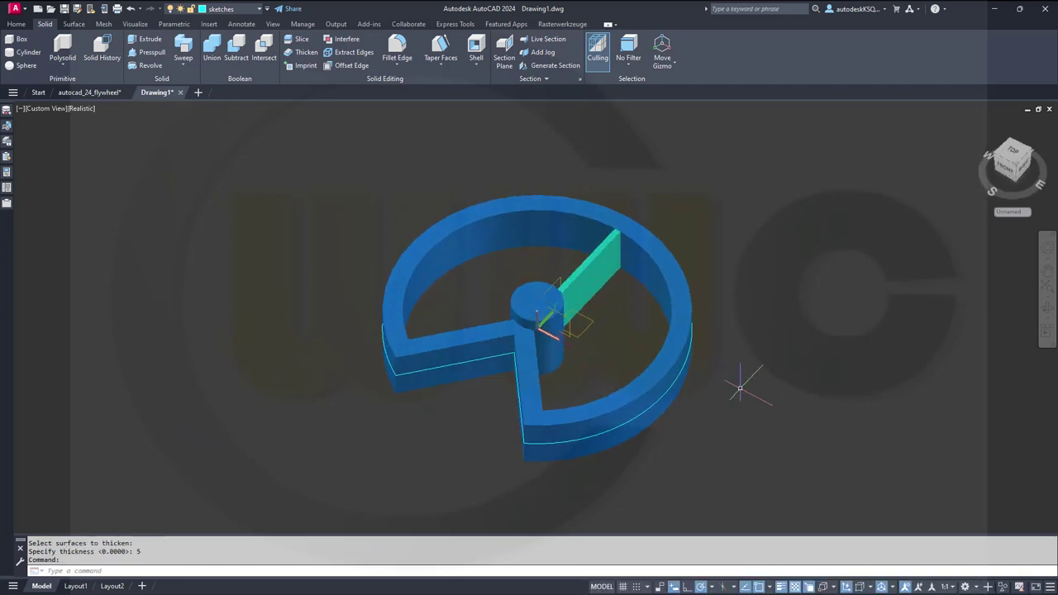
{"action": "middle_click_drag", "start_coordinate": [740, 388], "coordinate": [851, 343], "text": "shift"}
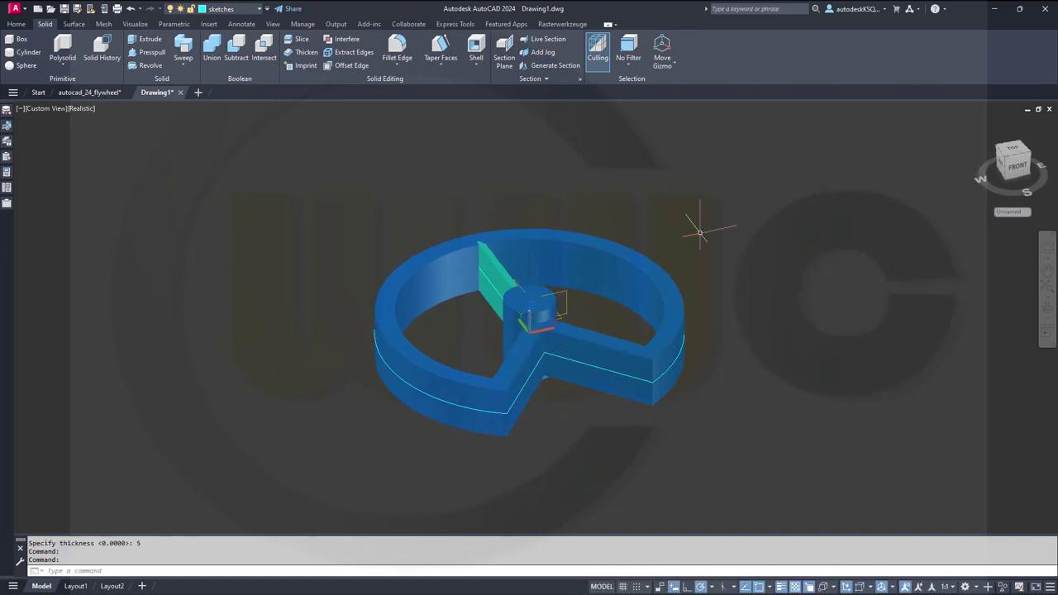
Thicken the radial surface again, 5 units toward the other side
{"action": "left_click", "coordinate": [306, 52]}
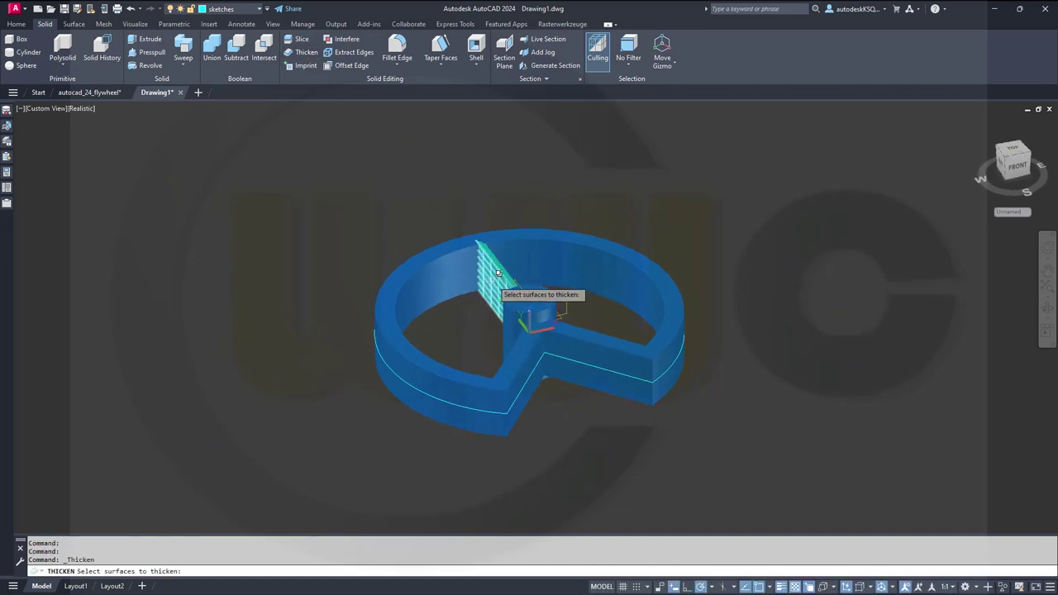
{"action": "left_click", "coordinate": [496, 285]}
{"action": "left_click", "coordinate": [543, 322]}
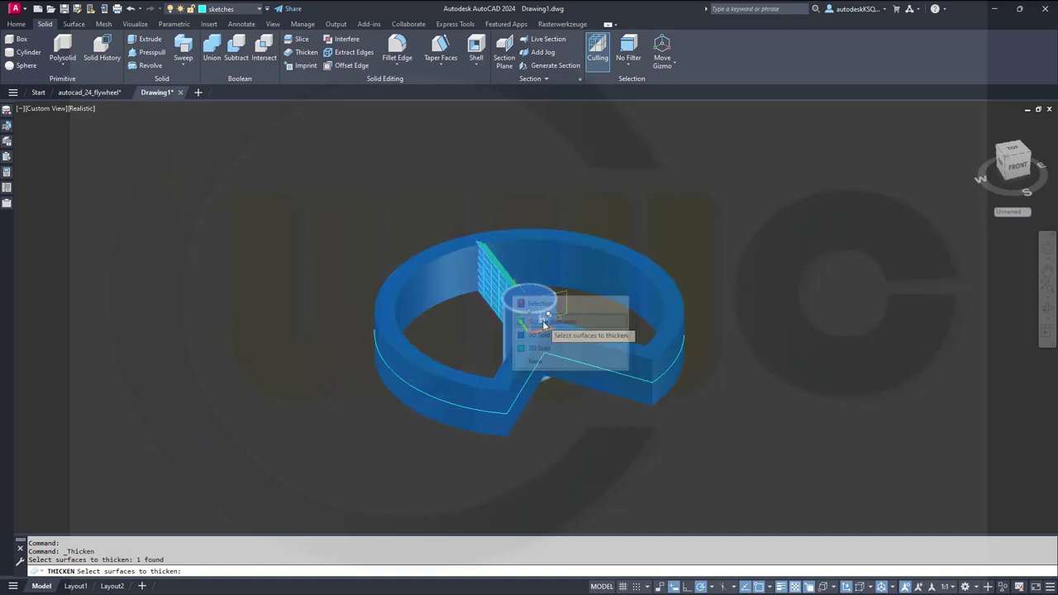
{"action": "key", "text": "Return"}
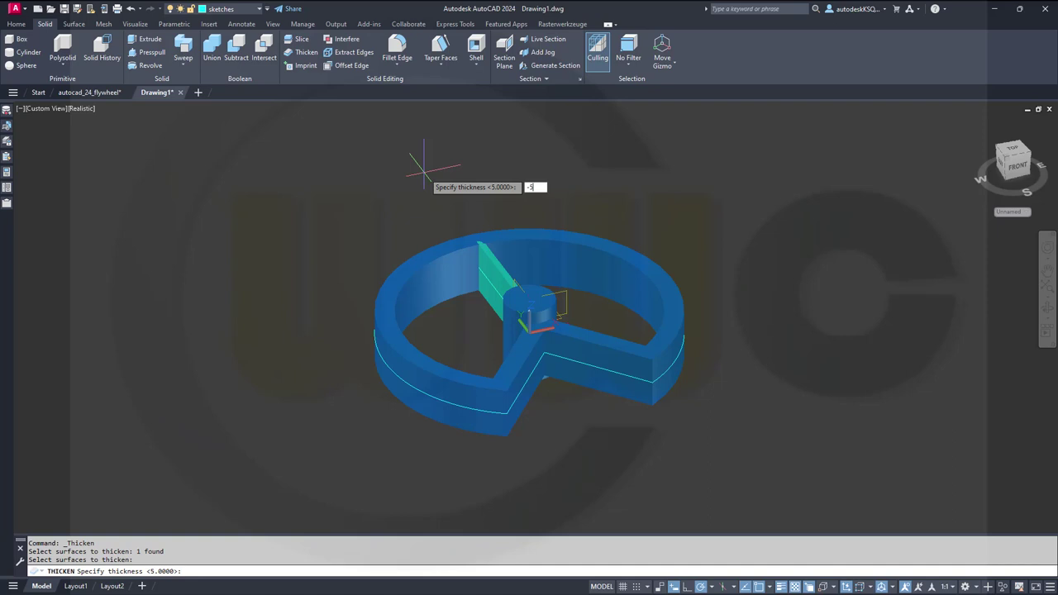
{"action": "key", "text": "Return"}
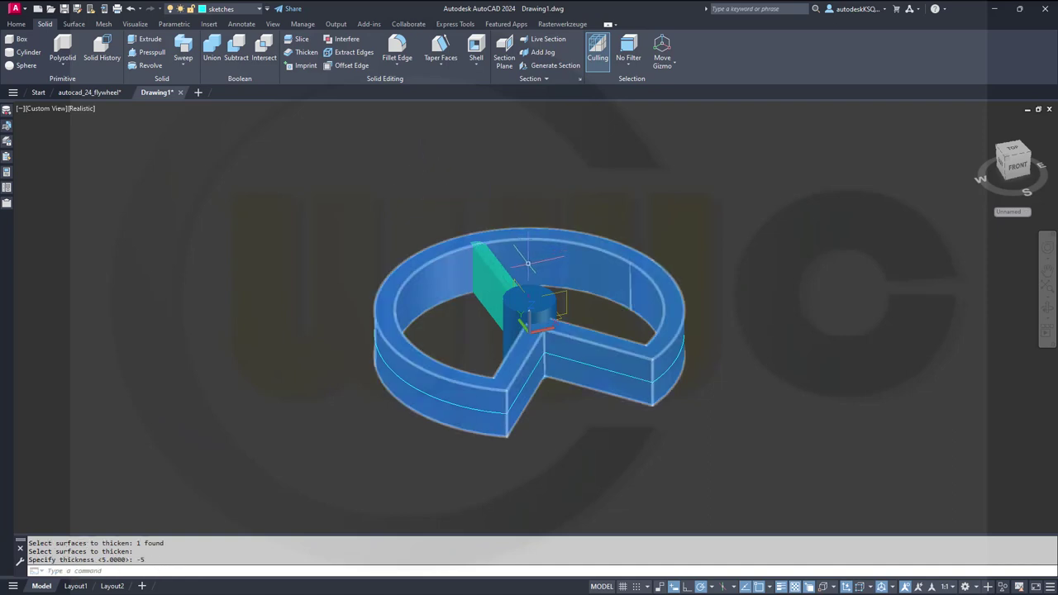
Select both new spoke solids through selection cycling
{"action": "left_click", "coordinate": [498, 269]}
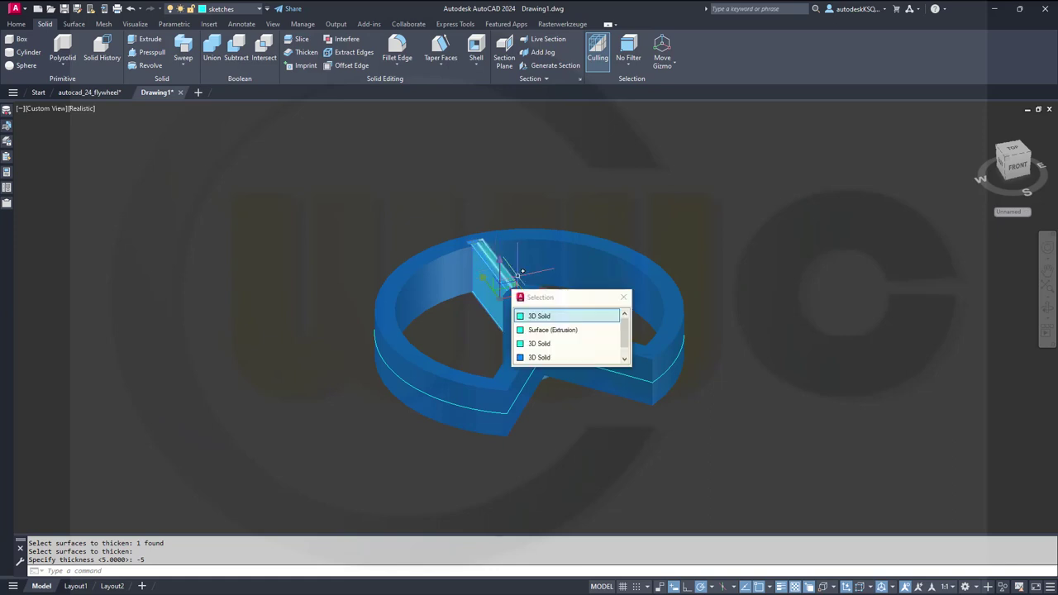
{"action": "left_click", "coordinate": [544, 317]}
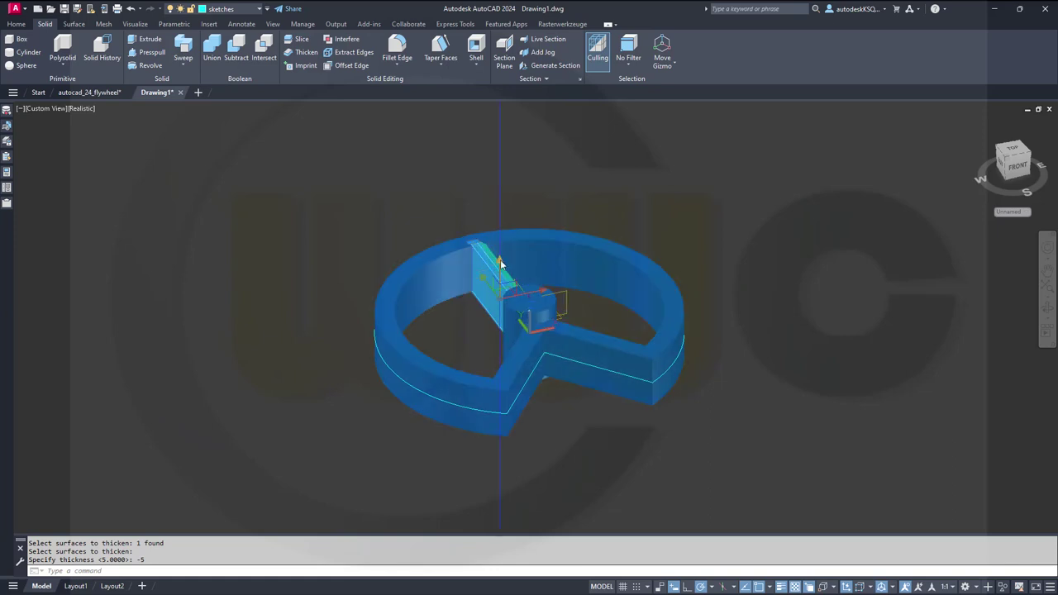
{"action": "left_click", "coordinate": [498, 262]}
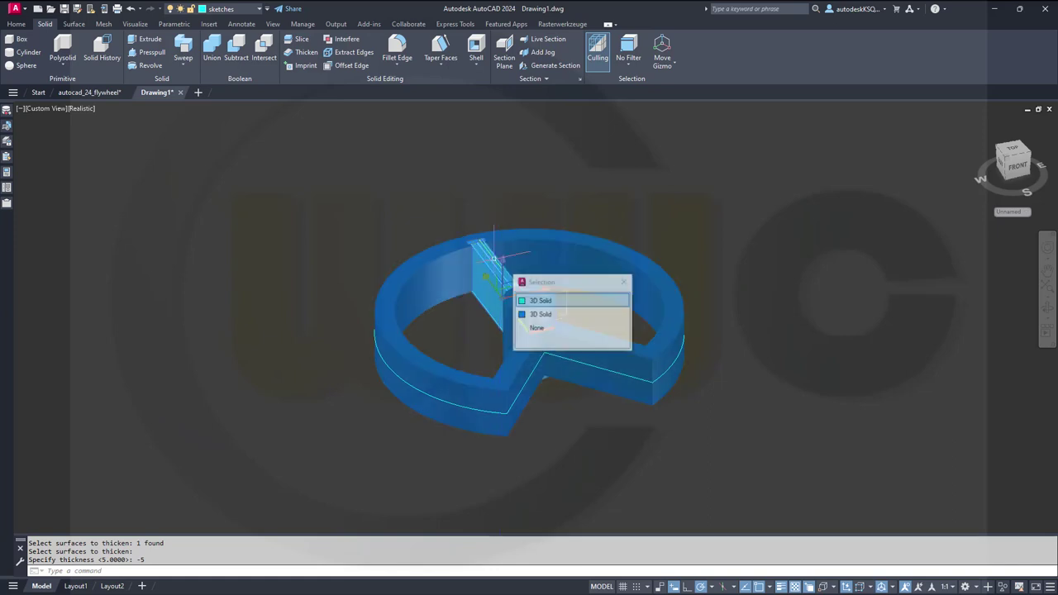
{"action": "left_click", "coordinate": [544, 300]}
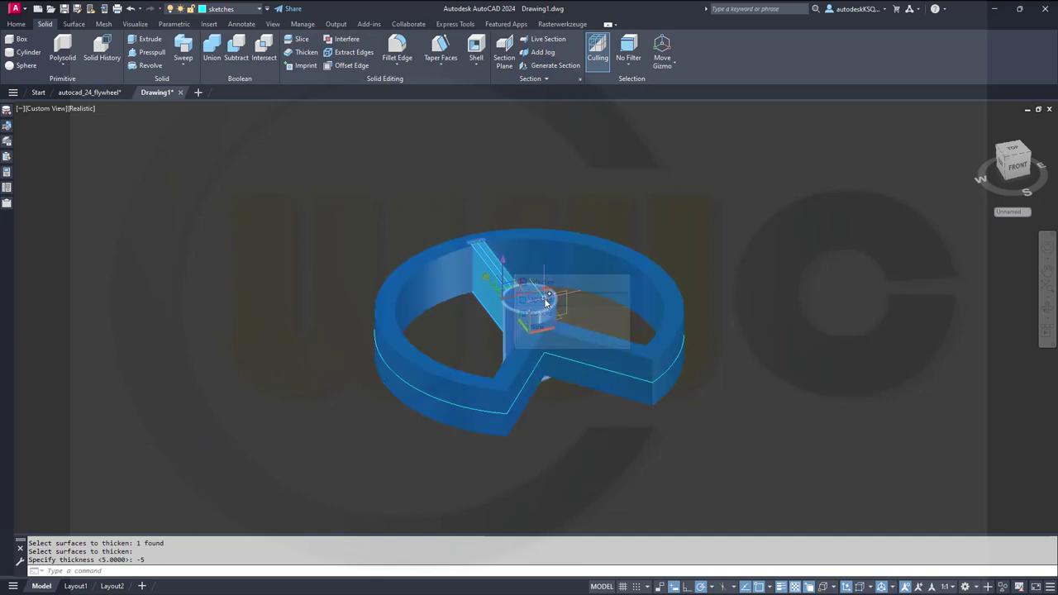
Put the fin solid on the solid_plus layer, then deselect it
{"action": "left_click", "coordinate": [258, 11]}
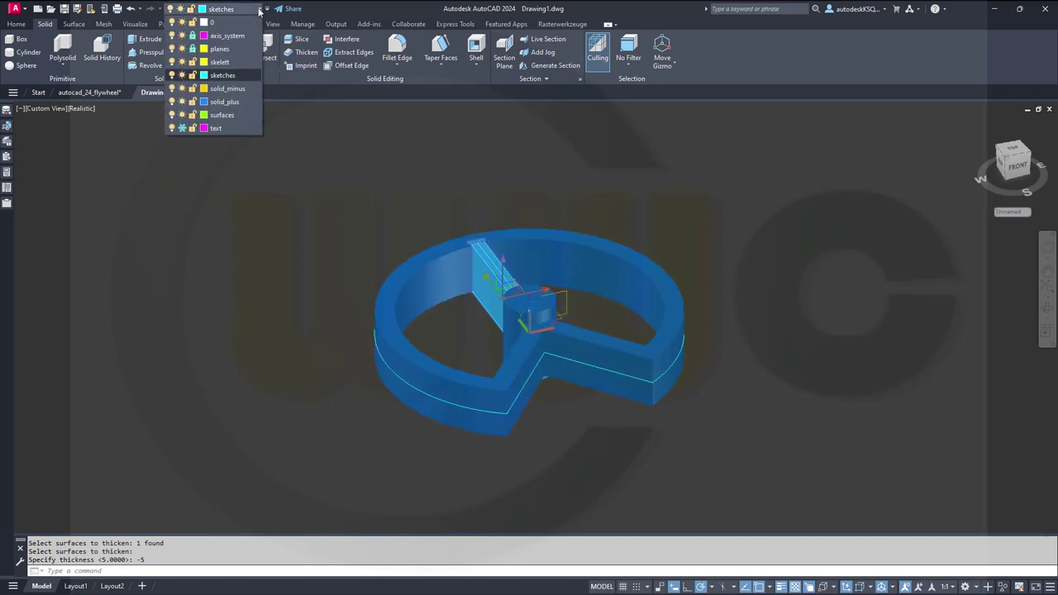
{"action": "left_click", "coordinate": [231, 104]}
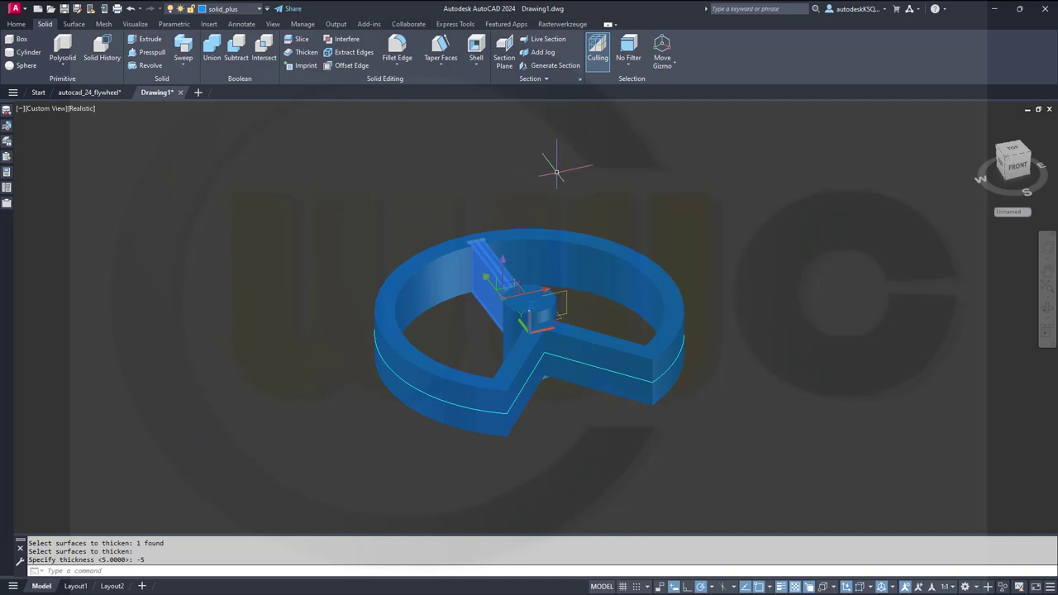
{"action": "key", "text": "Escape"}
From a top view, union the rim, spoke pieces and hub cylinder into one solid
{"action": "middle_click_drag", "start_coordinate": [627, 209], "coordinate": [666, 315], "text": "shift"}
{"action": "left_click", "coordinate": [217, 56]}
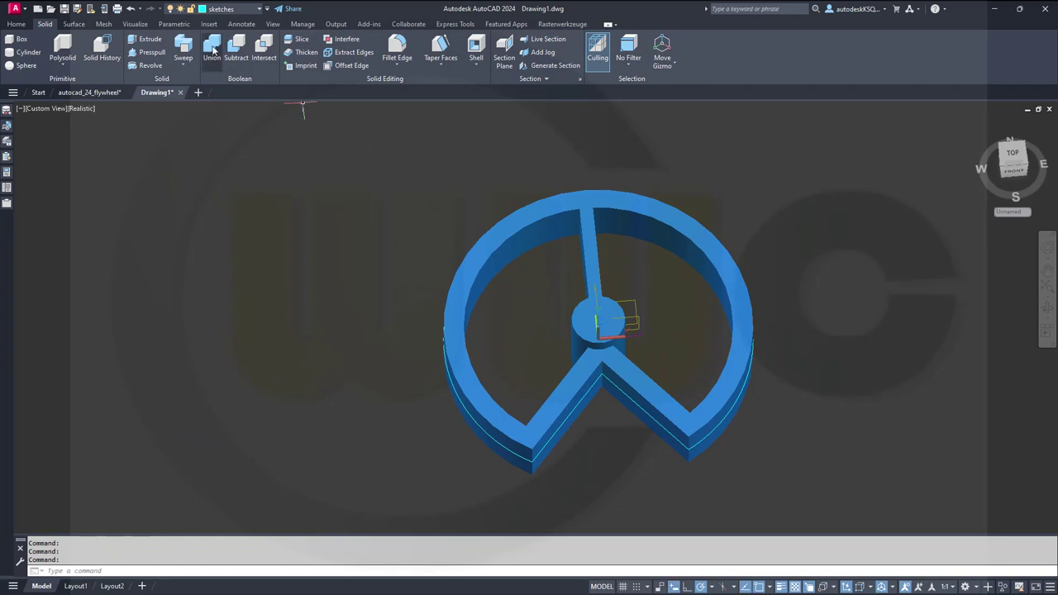
{"action": "left_click", "coordinate": [649, 266]}
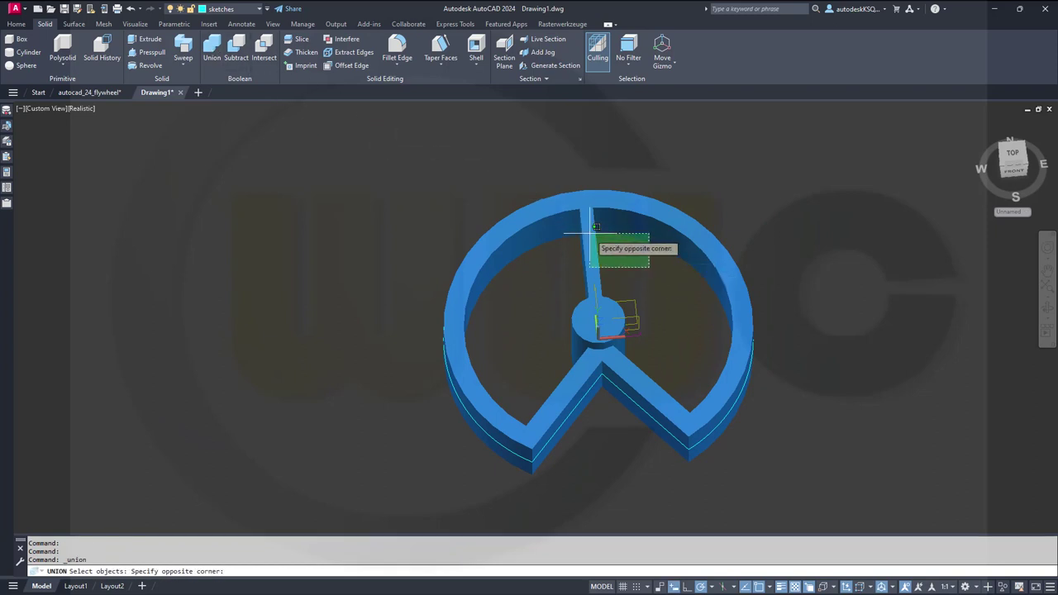
{"action": "left_click", "coordinate": [556, 197]}
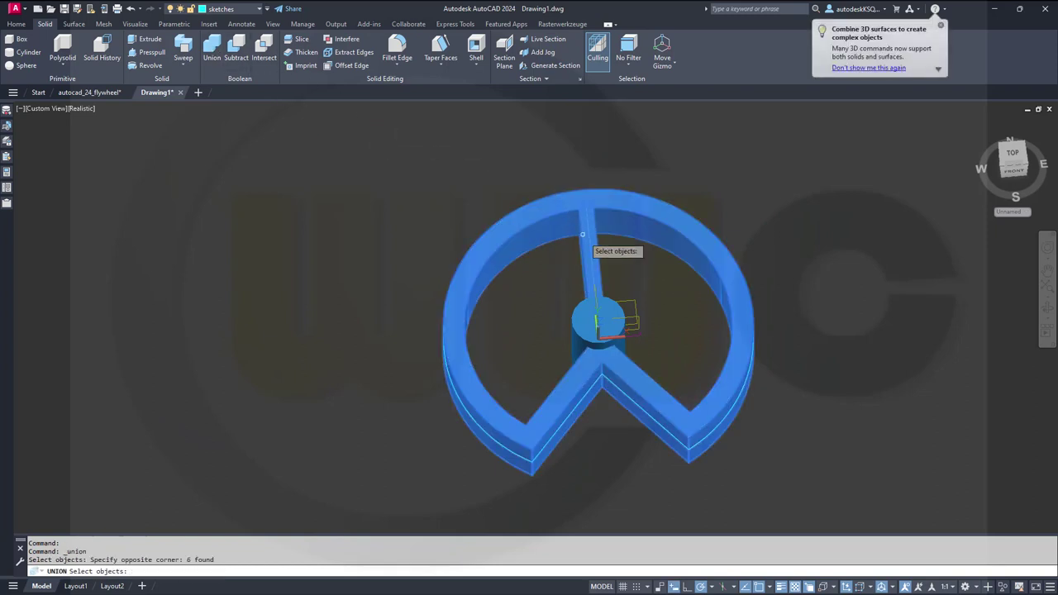
{"action": "left_click", "coordinate": [582, 313]}
{"action": "key", "text": "Return"}
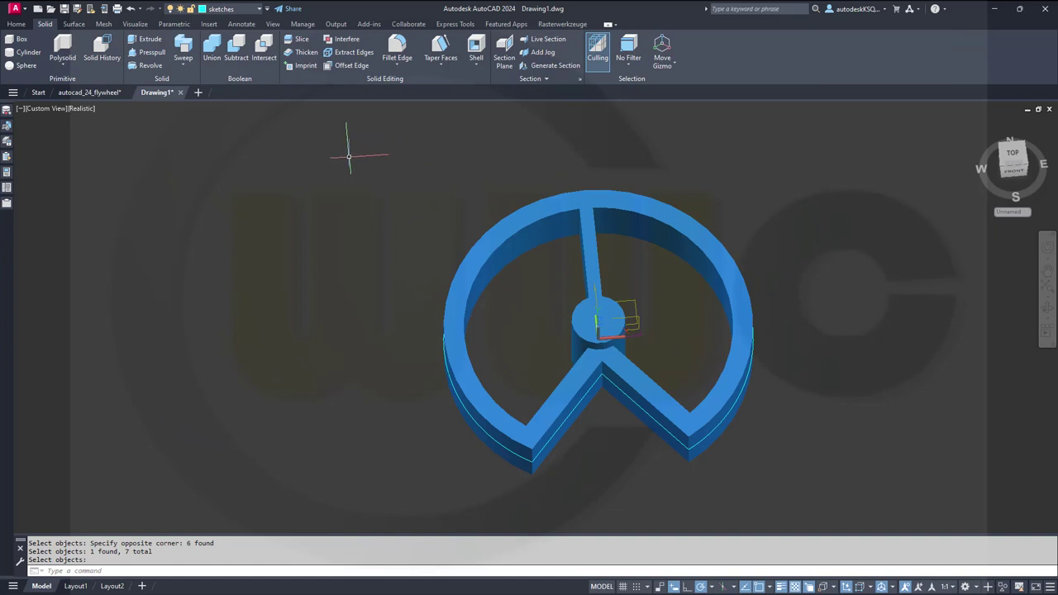
Fillet the two vertical notch corner edges of the rim with radius 25
{"action": "left_click", "coordinate": [397, 49]}
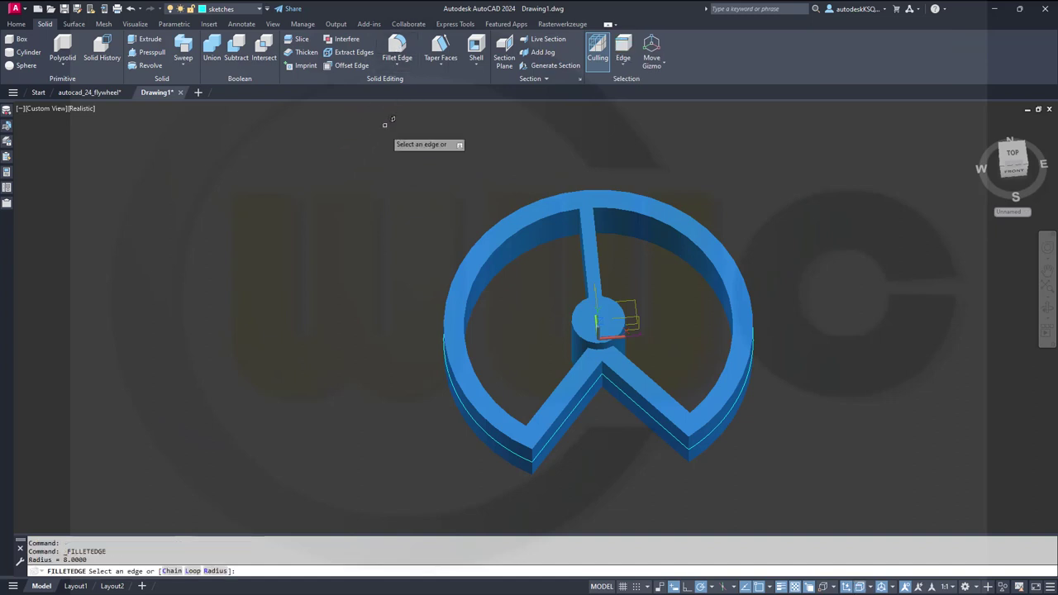
{"action": "right_click", "coordinate": [368, 206]}
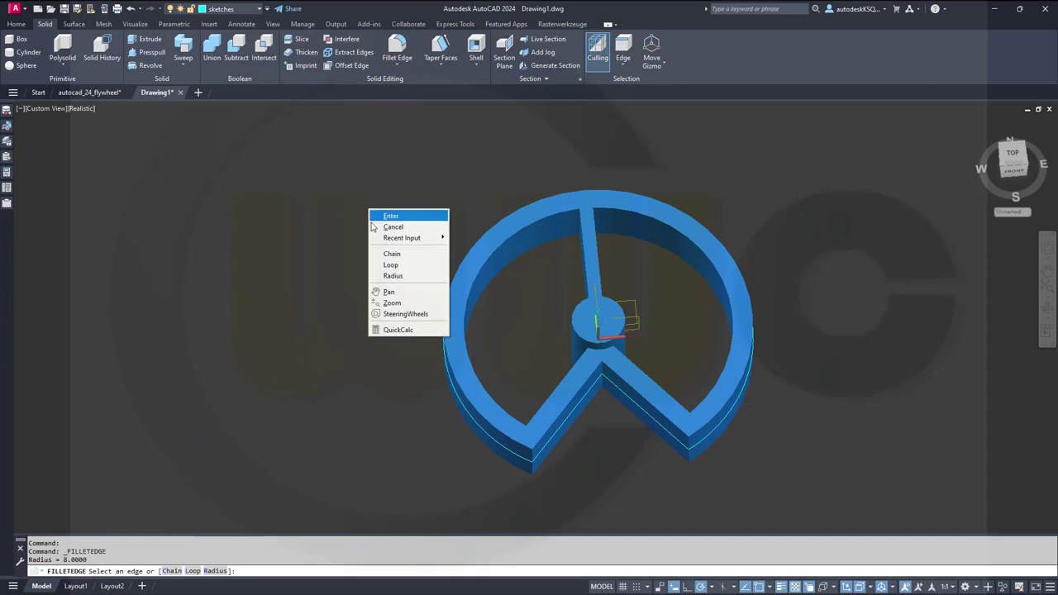
{"action": "left_click", "coordinate": [387, 266]}
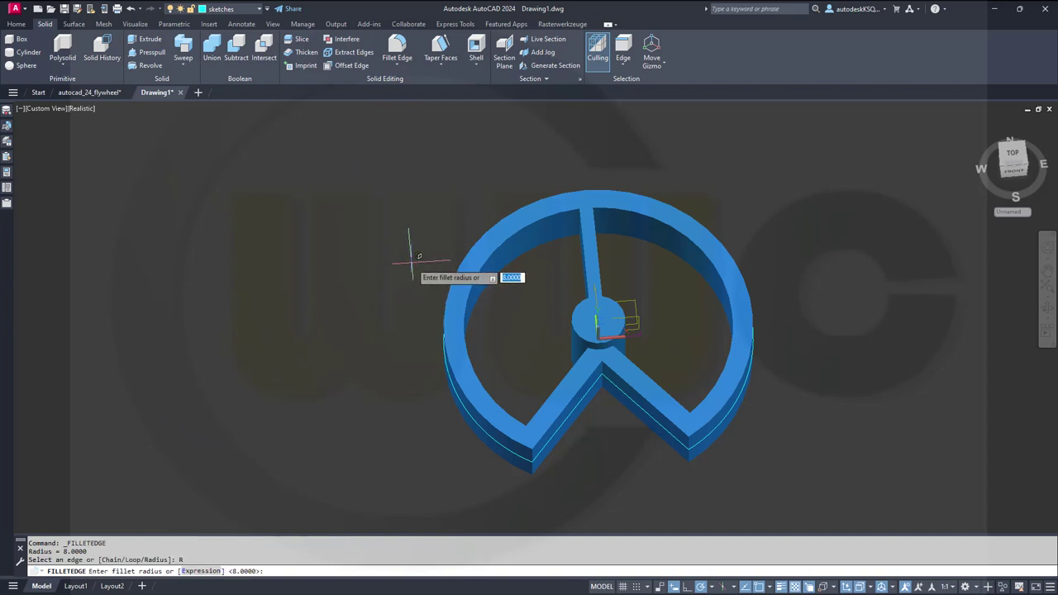
{"action": "type", "text": "25"}
{"action": "key", "text": "Return"}
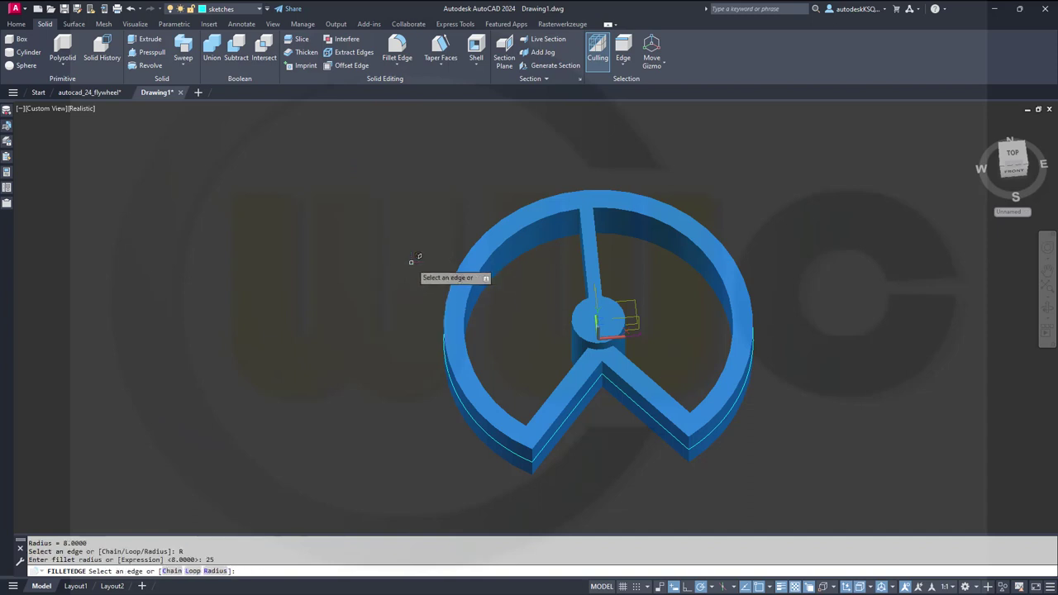
{"action": "middle_click_drag", "start_coordinate": [368, 312], "coordinate": [374, 291], "text": "shift"}
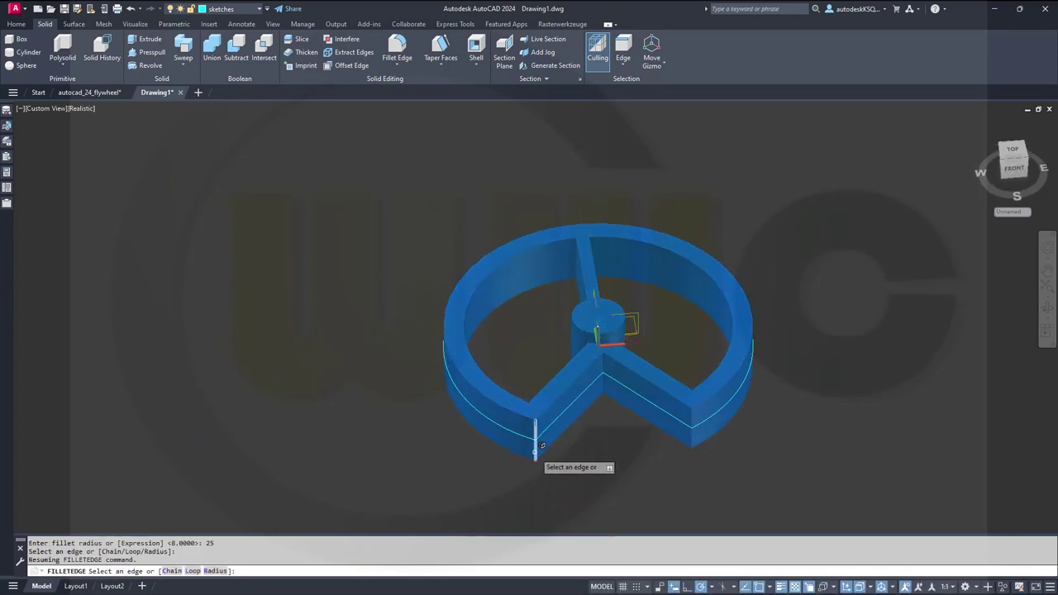
{"action": "left_click", "coordinate": [542, 445]}
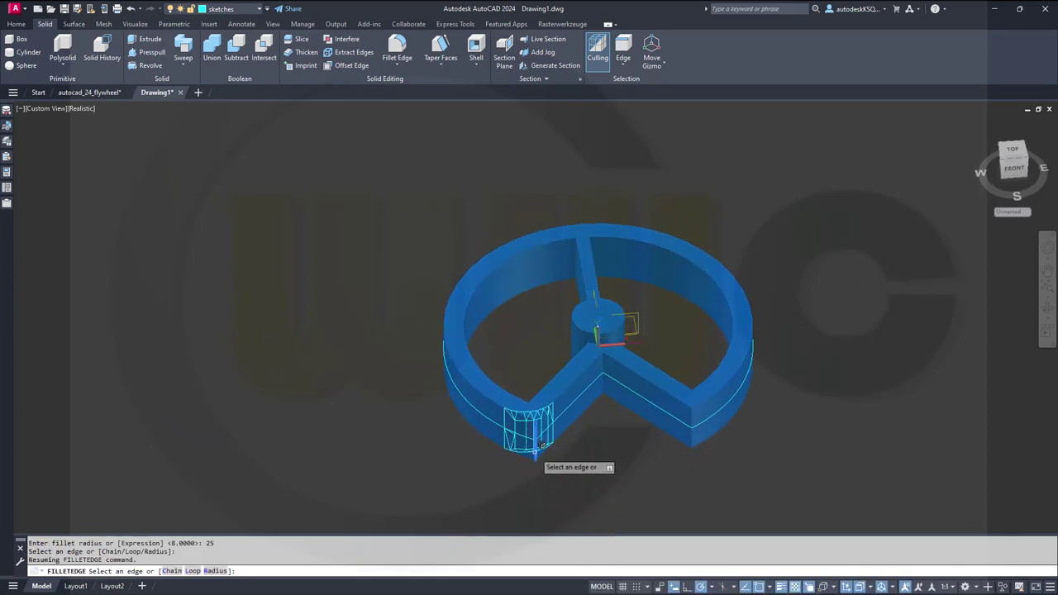
{"action": "left_click", "coordinate": [693, 436]}
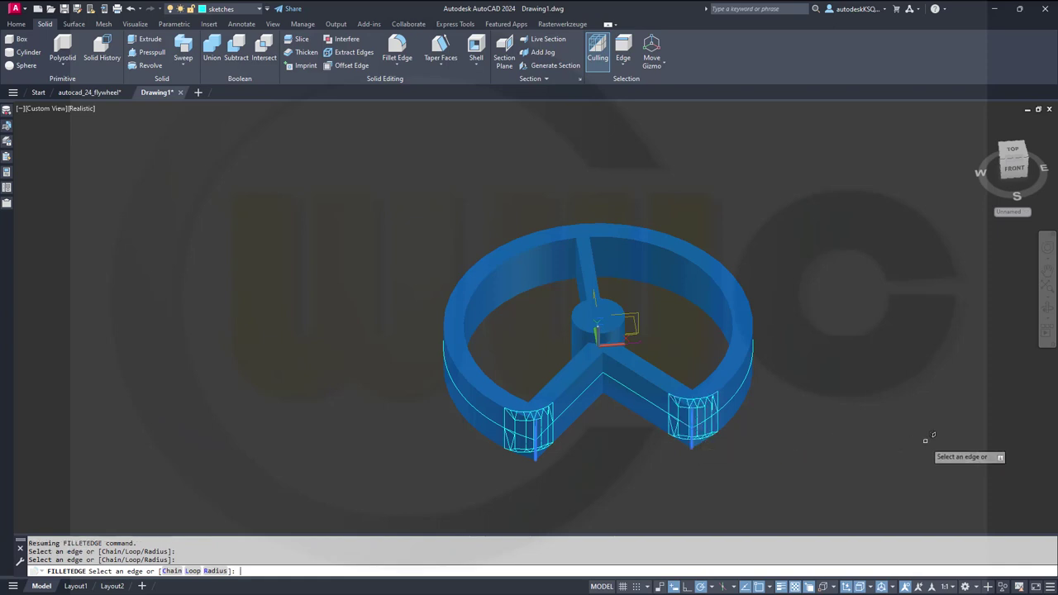
{"action": "key", "text": "Return"}
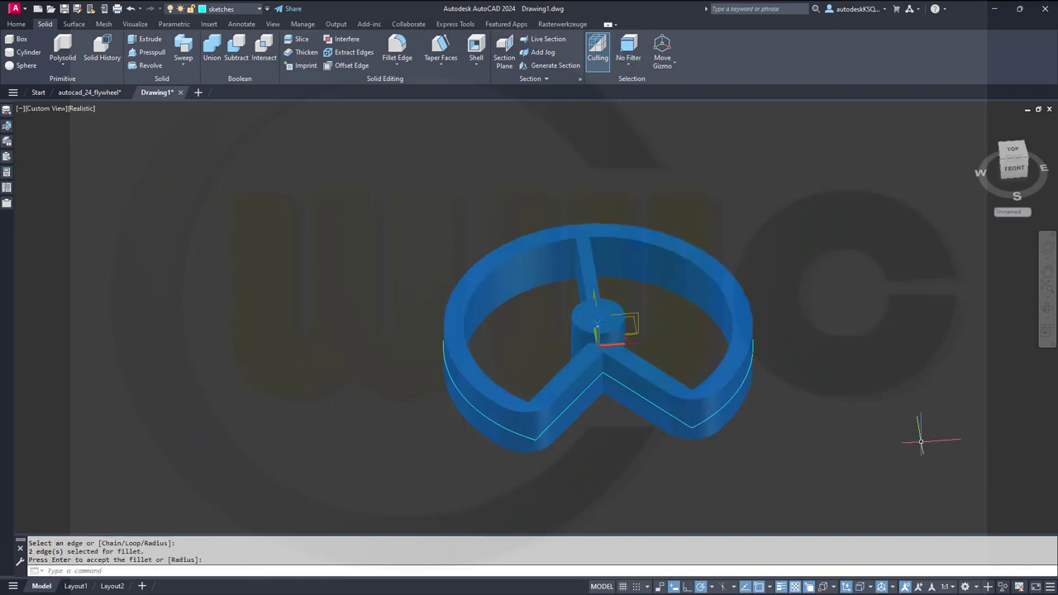
{"action": "middle_click_drag", "start_coordinate": [813, 371], "coordinate": [777, 464], "text": "shift"}
{"action": "key", "text": "Return"}
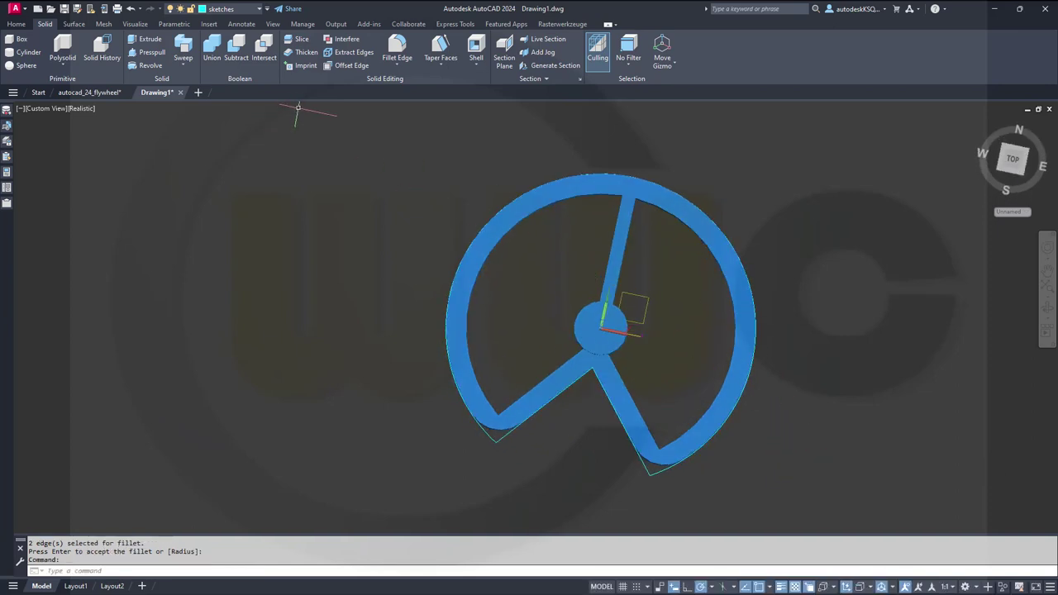
Fillet the three inner spoke-to-rim corner edges with radius 10
{"action": "left_click", "coordinate": [396, 48]}
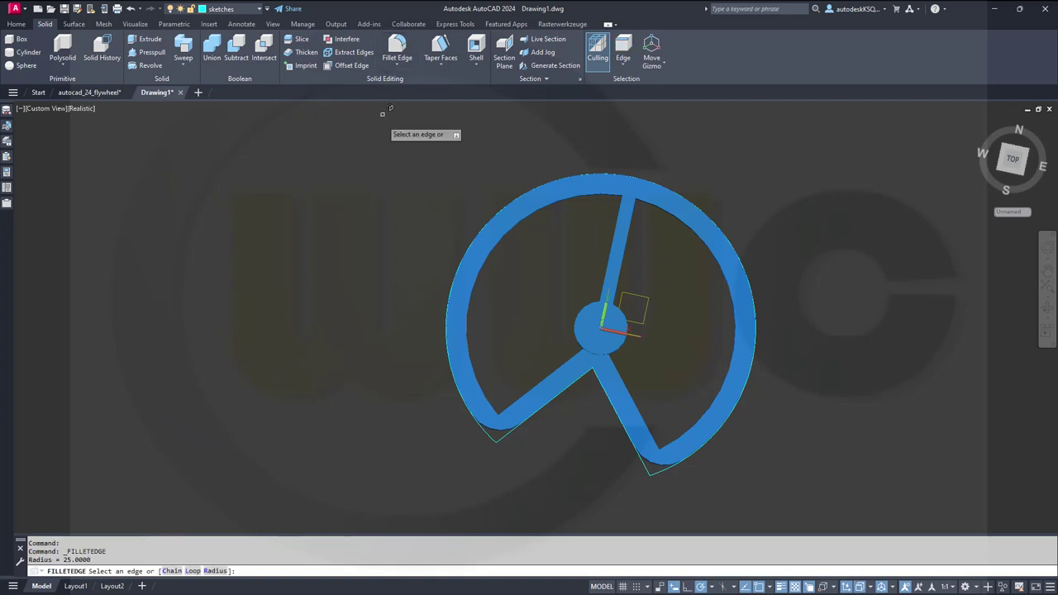
{"action": "right_click", "coordinate": [376, 239]}
{"action": "left_click", "coordinate": [405, 305]}
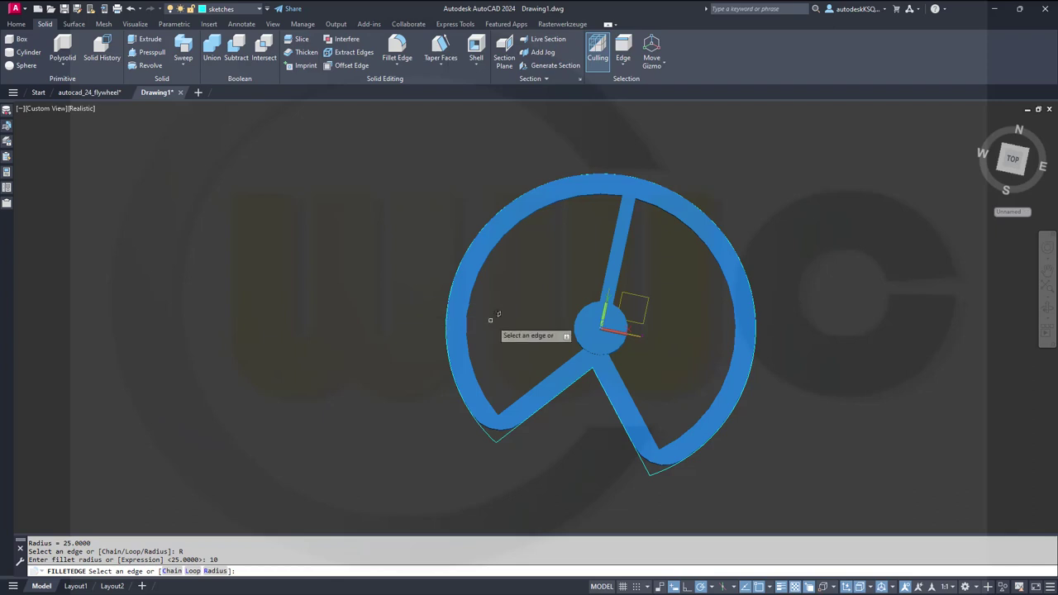
{"action": "middle_click_drag", "start_coordinate": [511, 320], "coordinate": [646, 273], "text": "shift"}
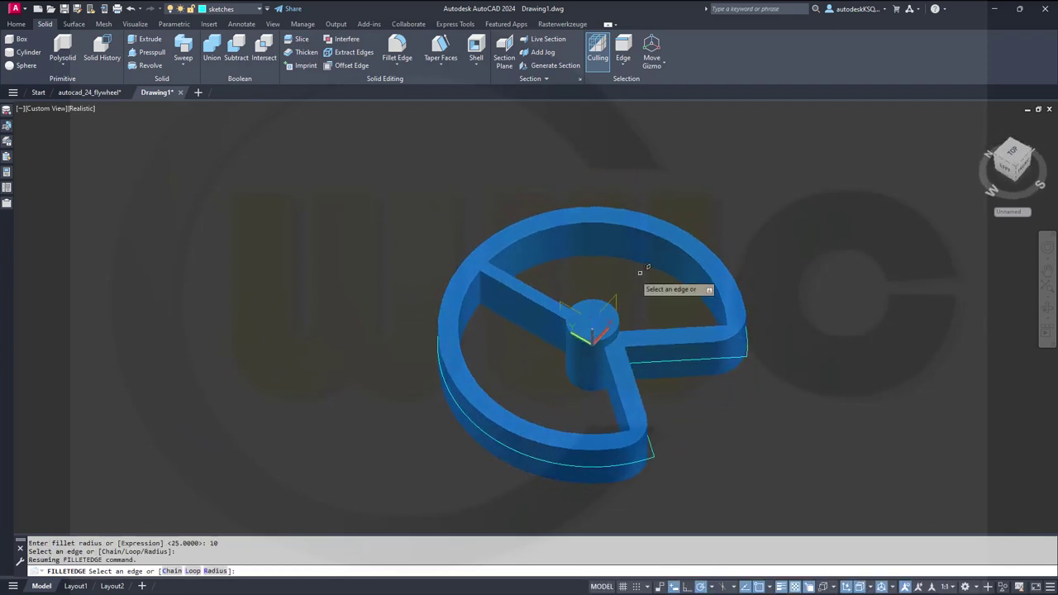
{"action": "left_click", "coordinate": [487, 282]}
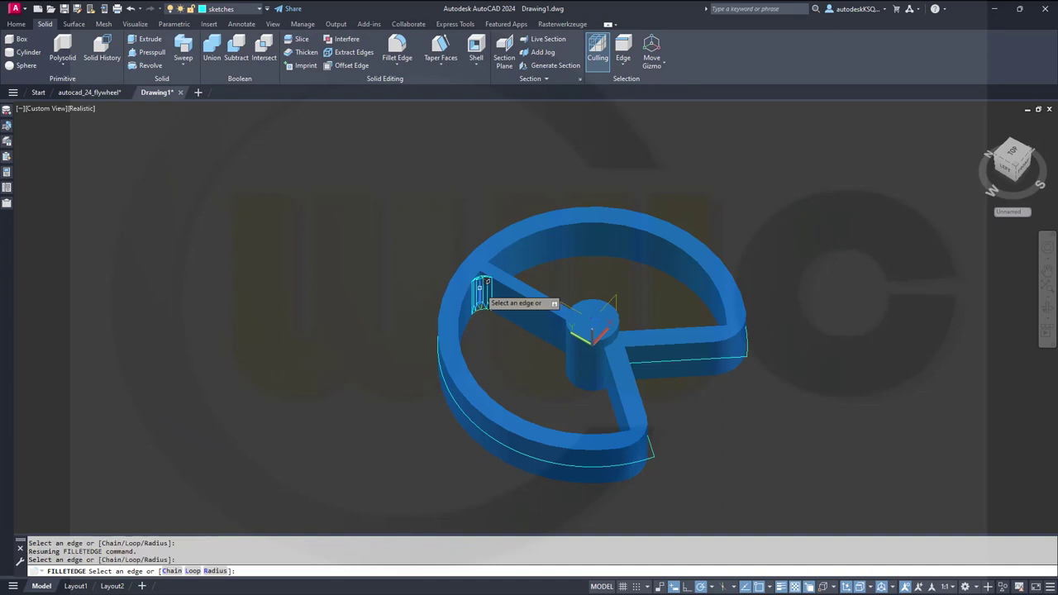
{"action": "middle_click_drag", "start_coordinate": [533, 348], "coordinate": [567, 324], "text": "shift"}
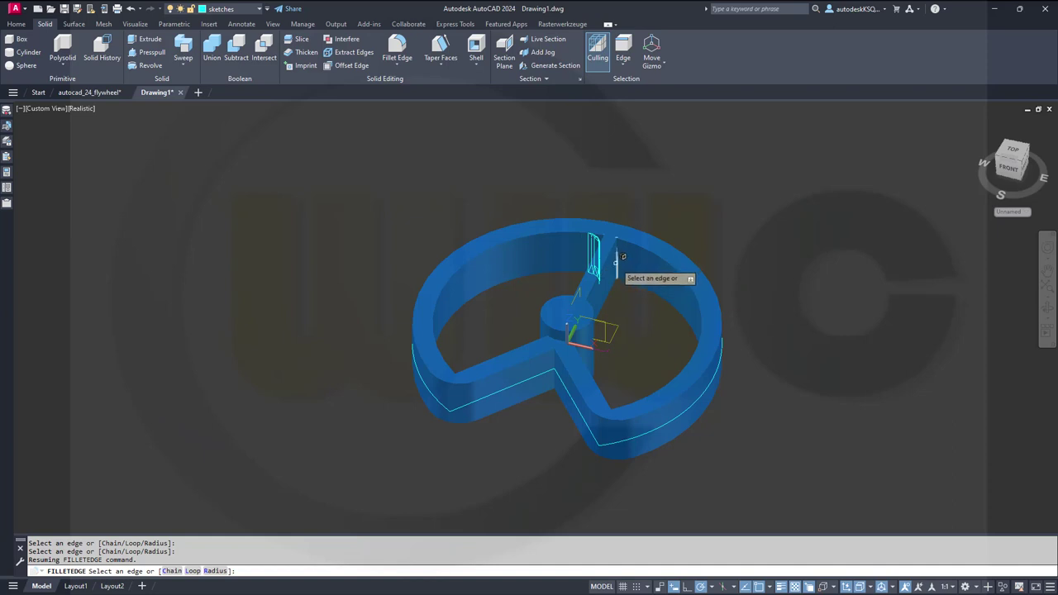
{"action": "left_click", "coordinate": [617, 260]}
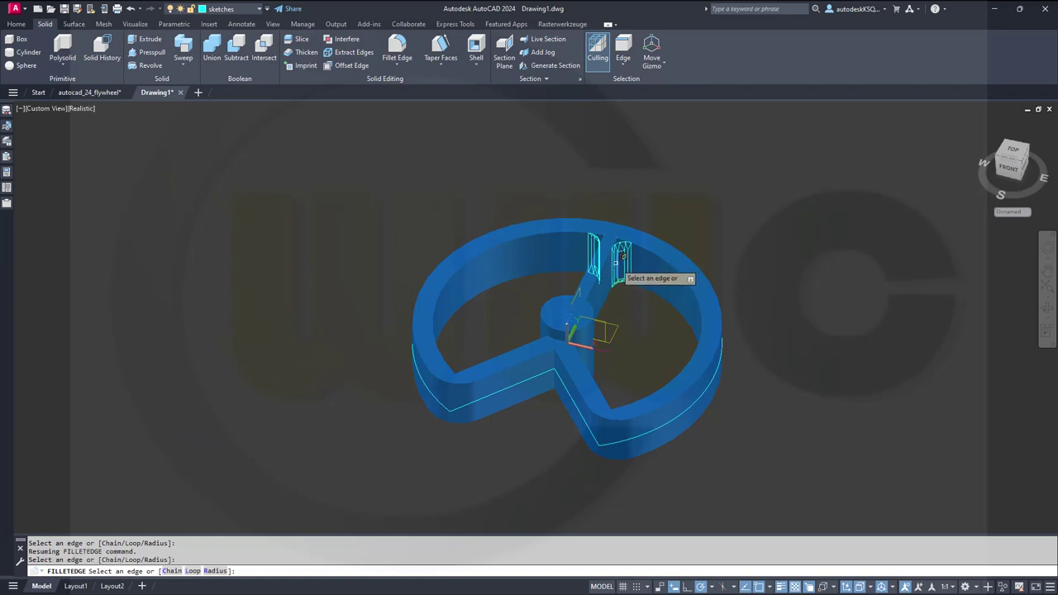
{"action": "left_click", "coordinate": [556, 368]}
{"action": "key", "text": "Caps_Lock"}
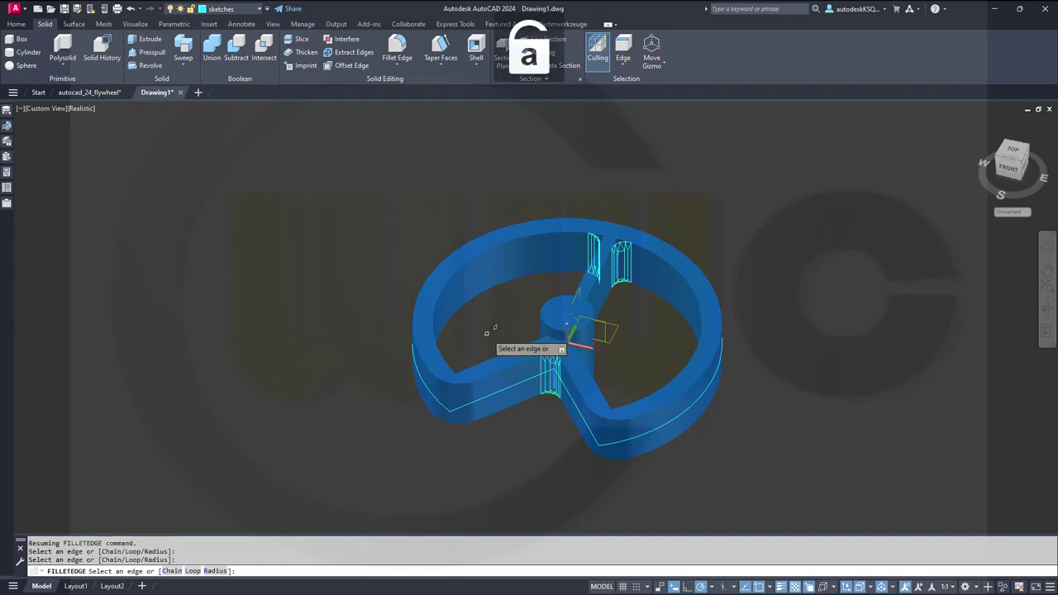
{"action": "middle_click_drag", "start_coordinate": [521, 318], "coordinate": [516, 325]}
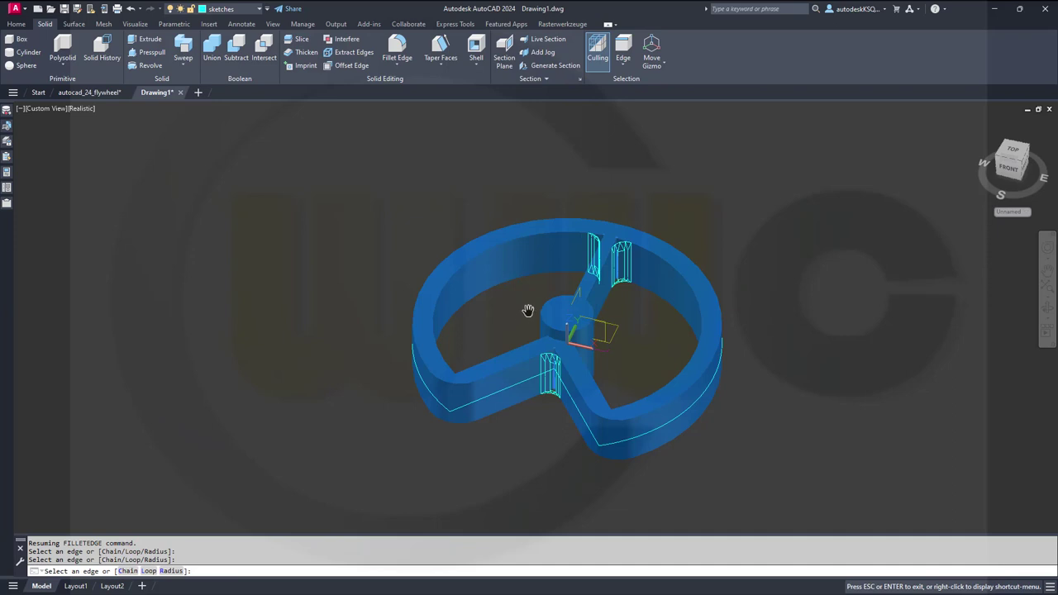
{"action": "middle_click_drag", "start_coordinate": [512, 310], "coordinate": [536, 302]}
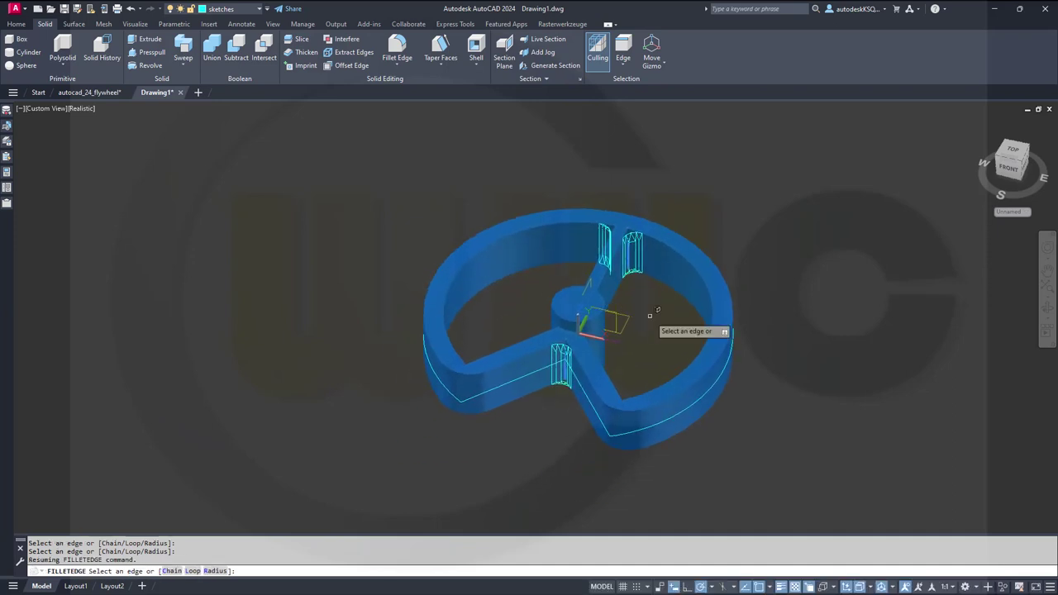
{"action": "key", "text": "Return"}
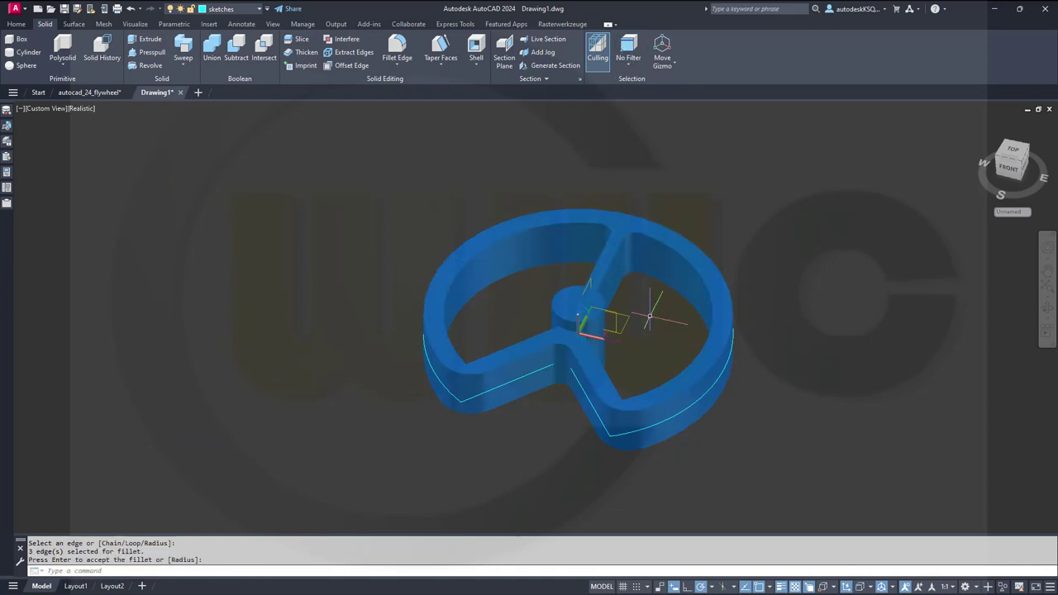
{"action": "middle_click_drag", "start_coordinate": [702, 282], "coordinate": [517, 324], "text": "shift"}
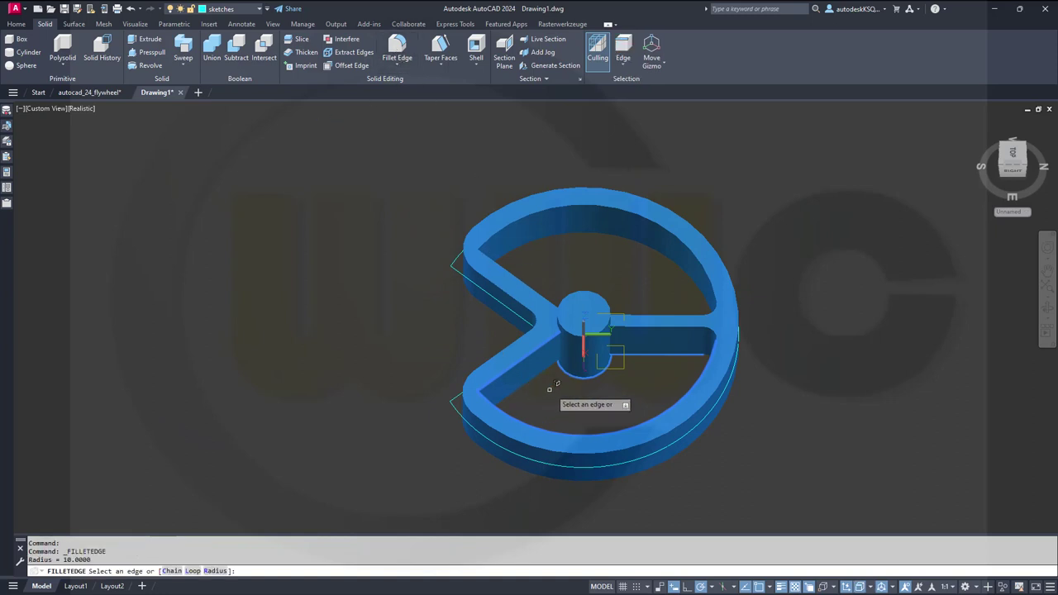
Fillet the four vertical hub-to-spoke edges with radius 10
{"action": "left_click", "coordinate": [561, 348]}
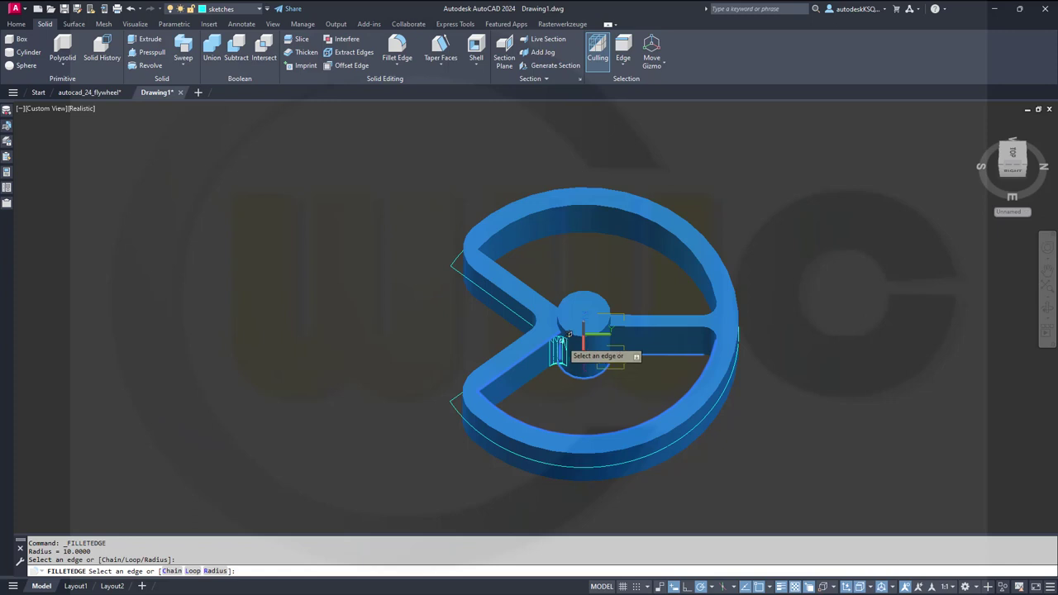
{"action": "left_click", "coordinate": [612, 344]}
{"action": "middle_click_drag", "start_coordinate": [570, 250], "coordinate": [304, 300], "text": "shift"}
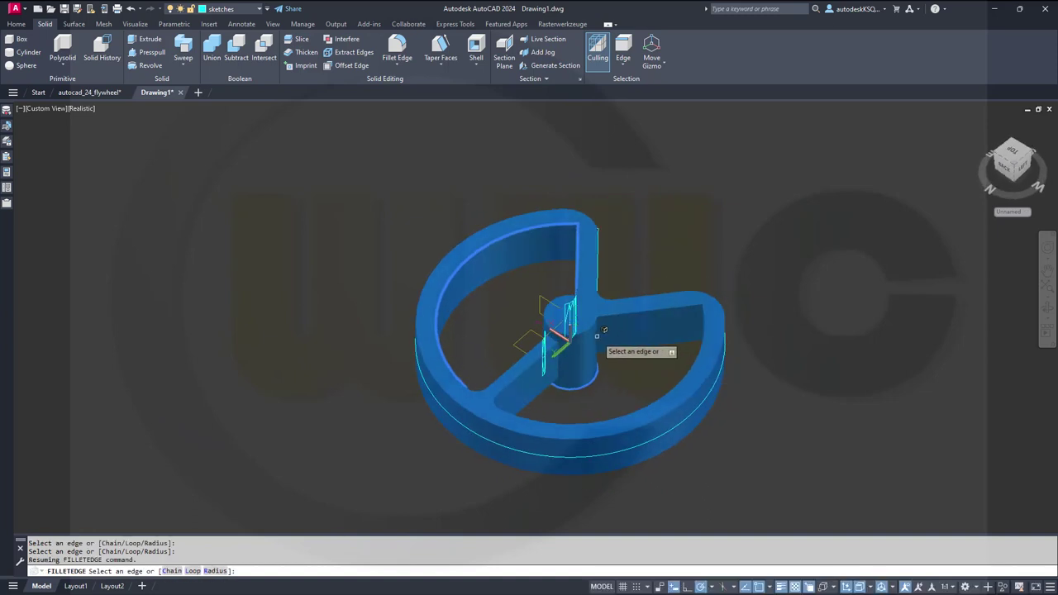
{"action": "scroll", "coordinate": [596, 340], "scroll_direction": "up", "scroll_amount": 3}
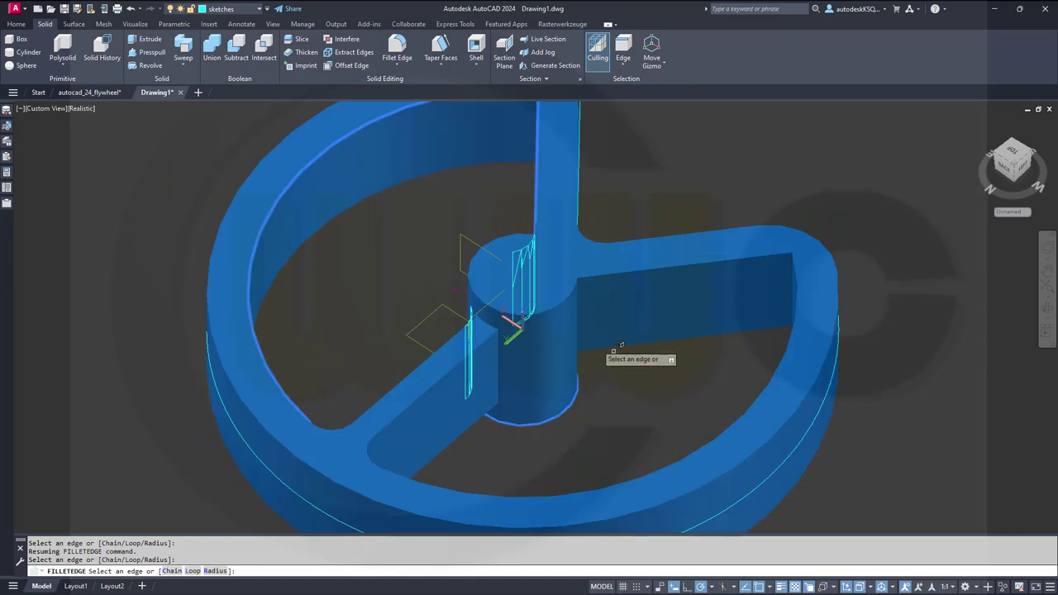
{"action": "middle_click_drag", "start_coordinate": [596, 344], "coordinate": [538, 371], "text": "shift"}
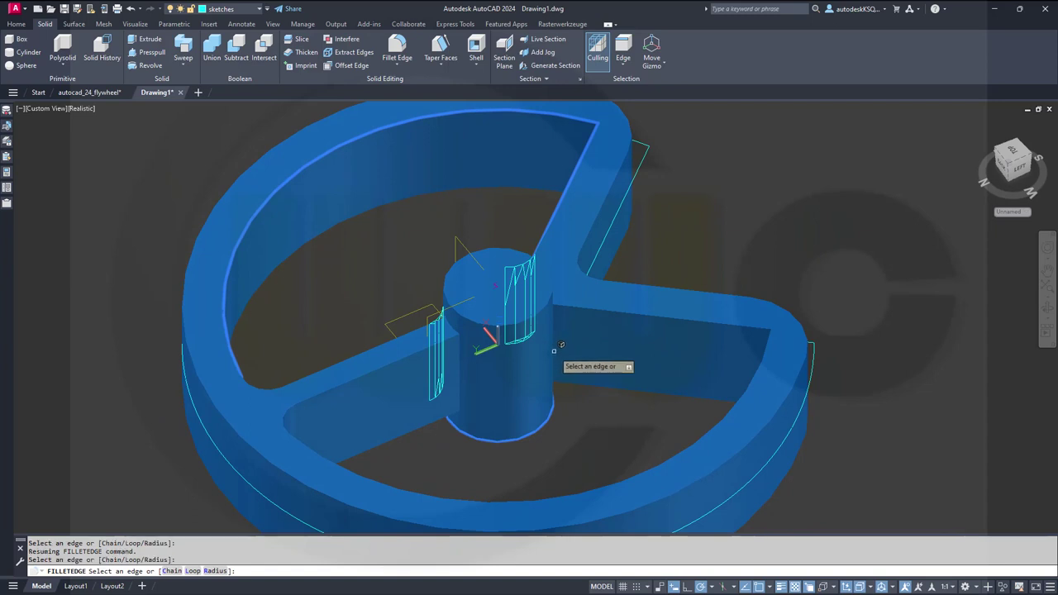
{"action": "left_click", "coordinate": [552, 350]}
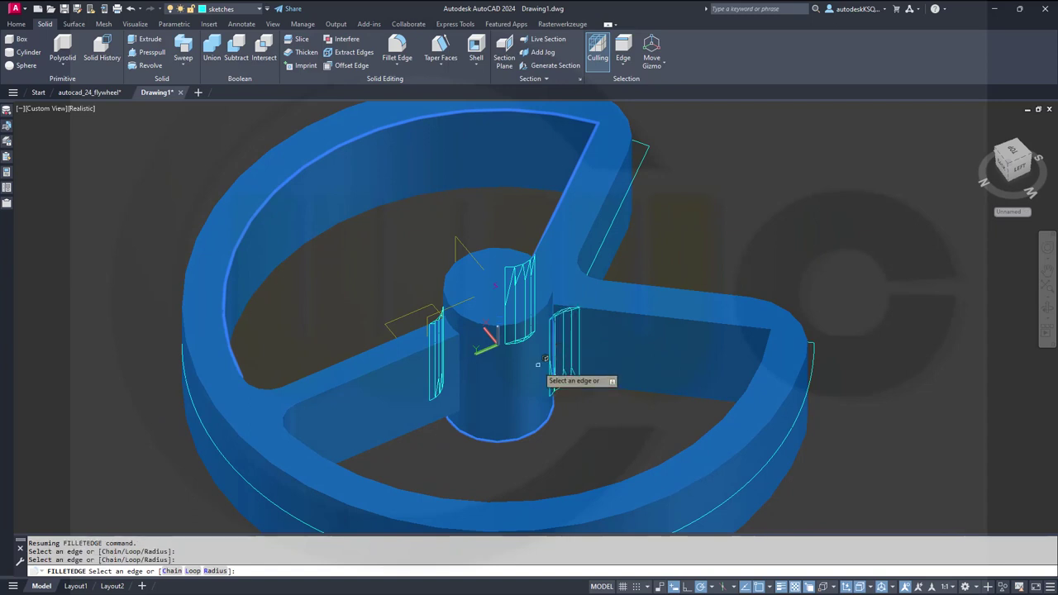
{"action": "left_click", "coordinate": [460, 374]}
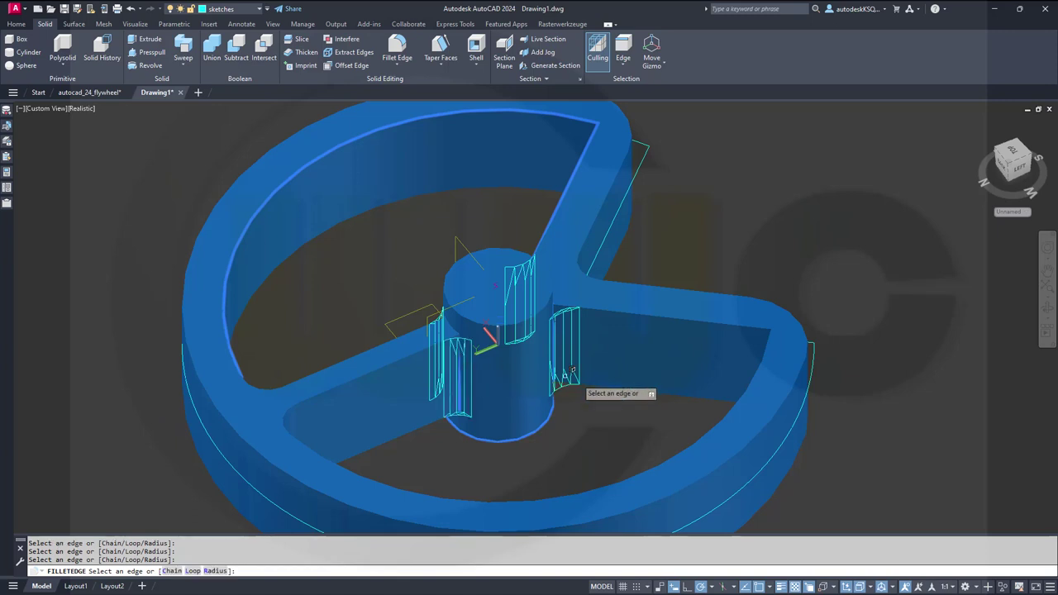
{"action": "key", "text": "Return"}
{"action": "key", "text": "Return"}
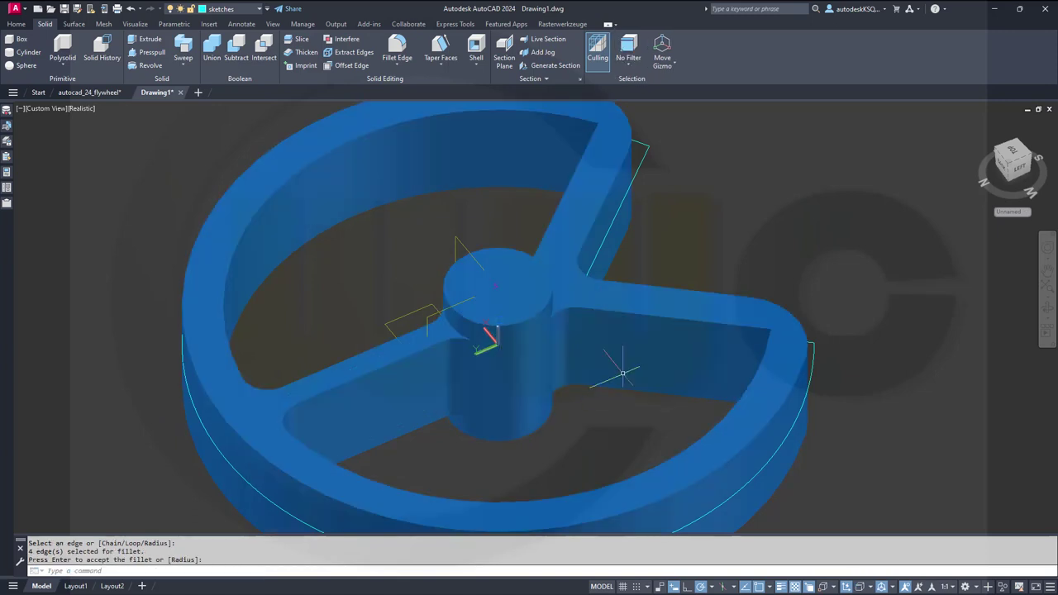
{"action": "key", "text": "Return"}
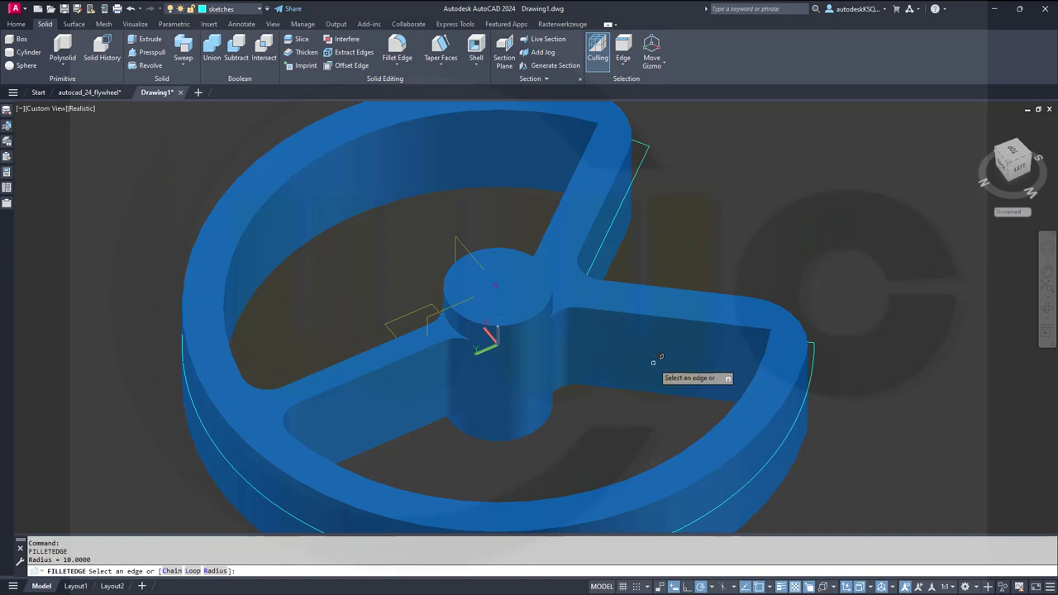
From the back view, fillet the two remaining spoke-to-rim vertical edges
{"action": "middle_click_drag", "start_coordinate": [619, 369], "coordinate": [686, 356], "text": "shift"}
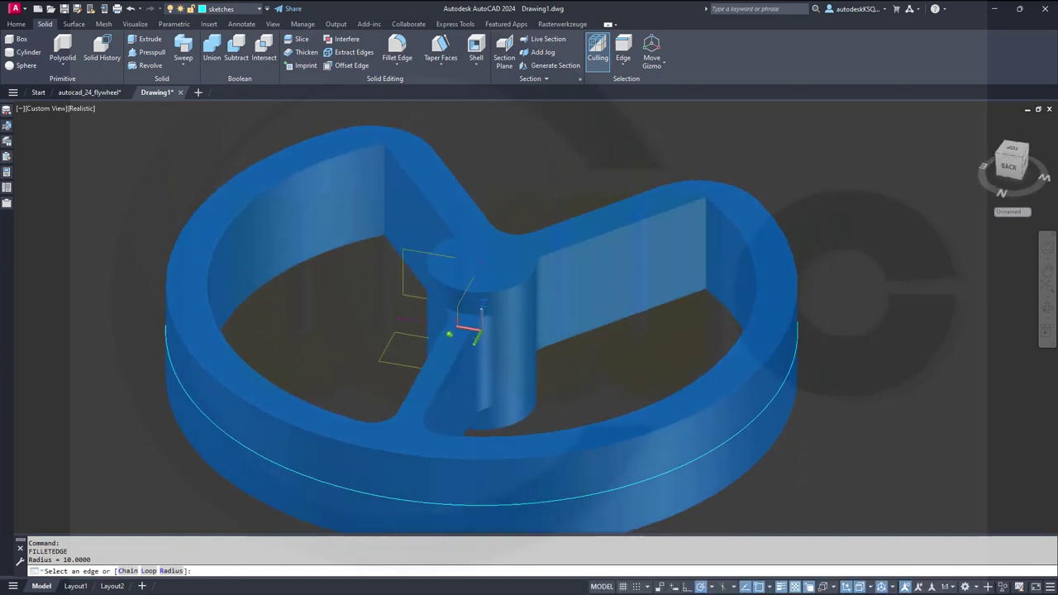
{"action": "left_click", "coordinate": [706, 250]}
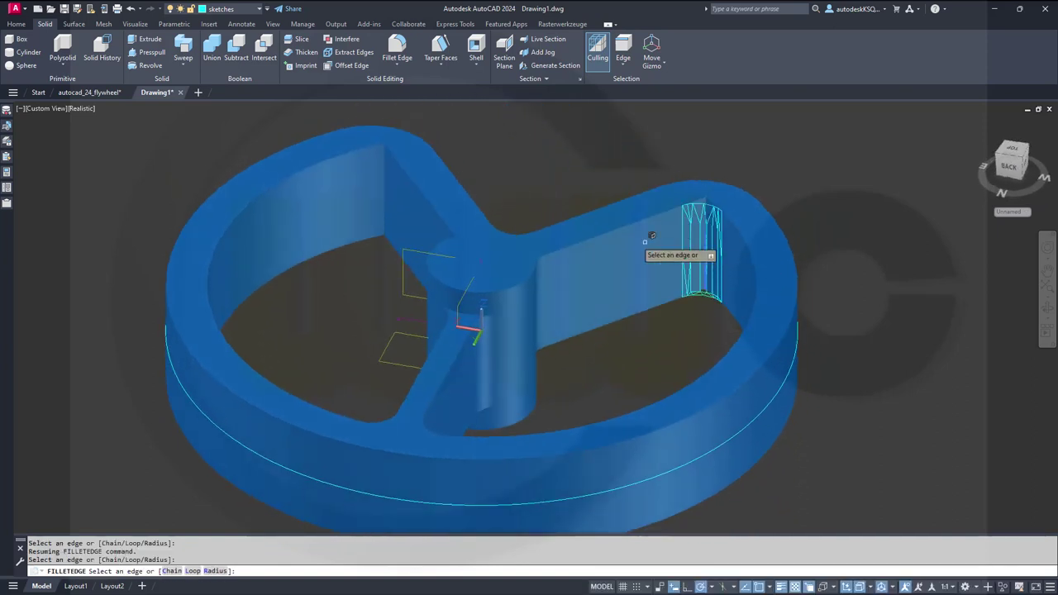
{"action": "left_click", "coordinate": [405, 195]}
{"action": "key", "text": "Return"}
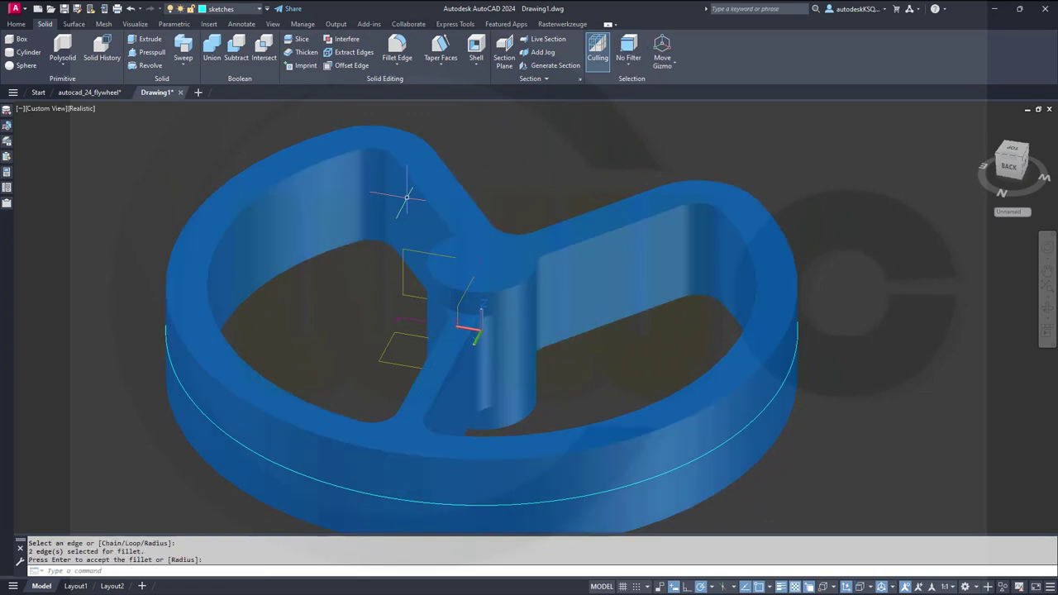
{"action": "middle_click_drag", "start_coordinate": [407, 196], "coordinate": [267, 303], "text": "shift"}
{"action": "key", "text": "Return"}
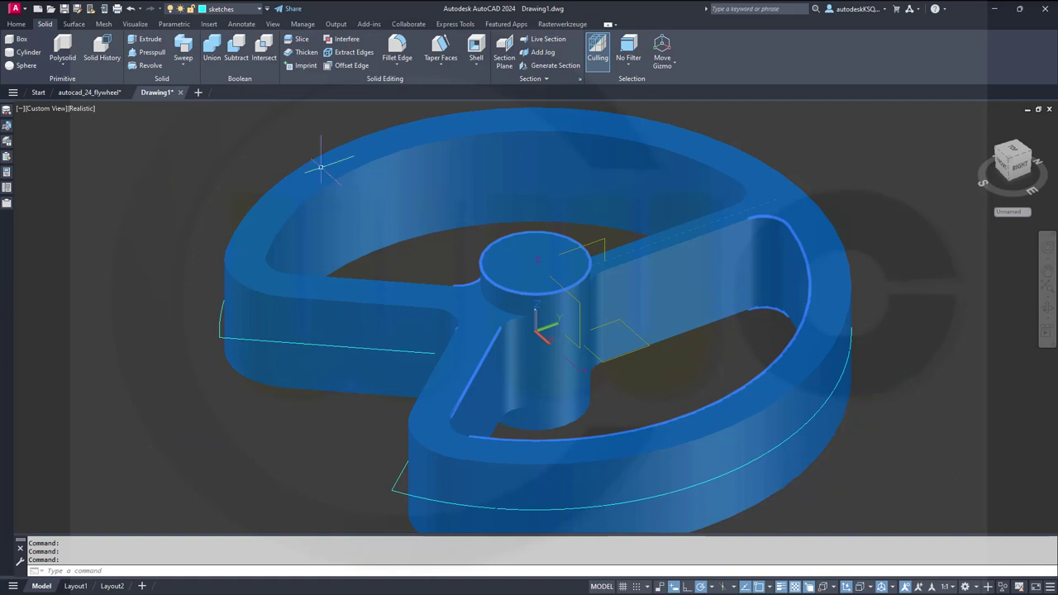
Extrude the notched outer polyline 20 units into a solid disc
{"action": "left_click", "coordinate": [149, 43]}
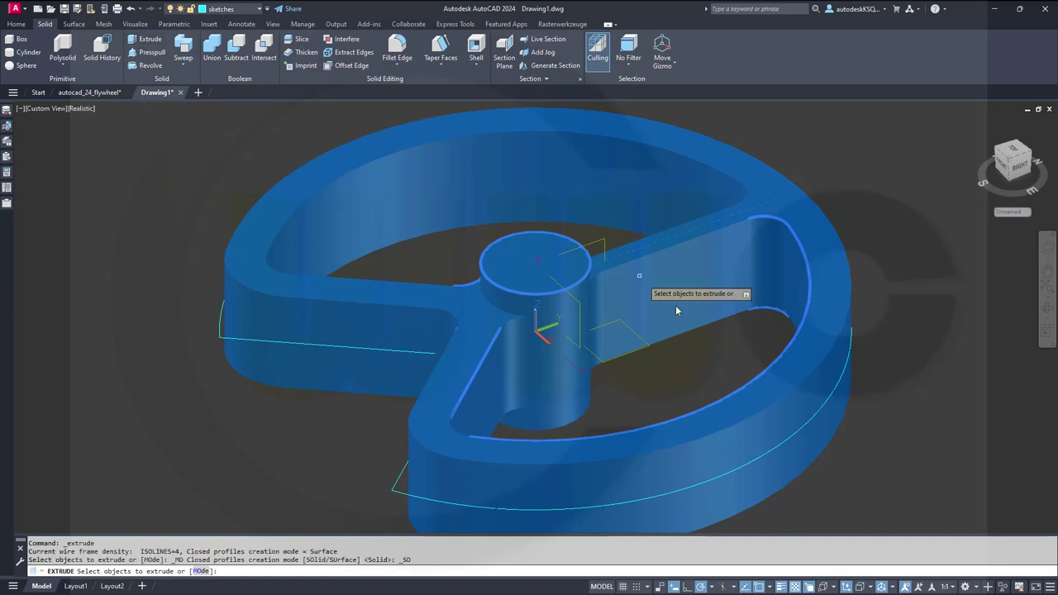
{"action": "left_click", "coordinate": [569, 510]}
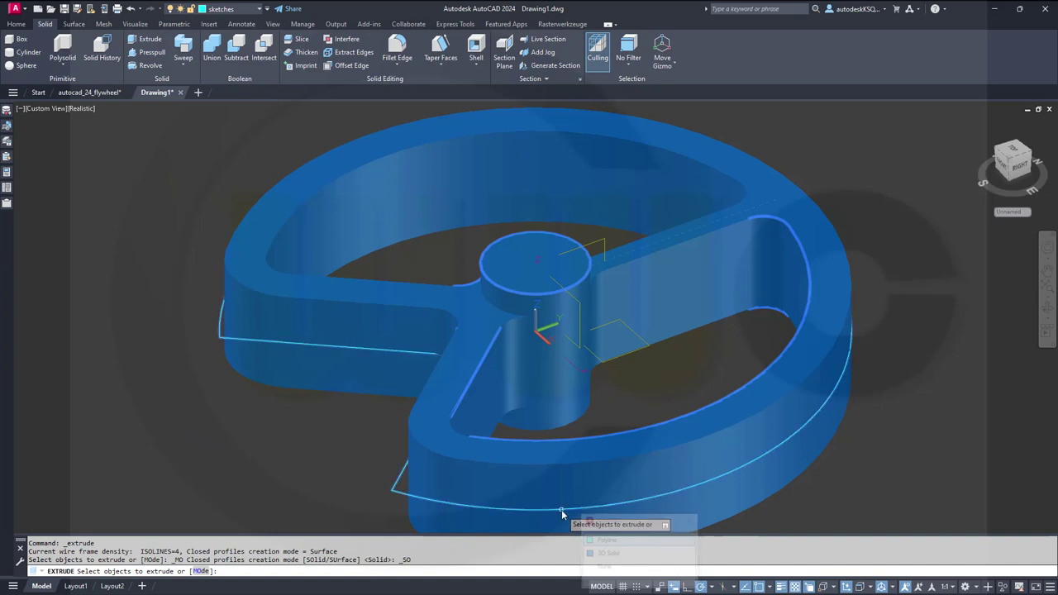
{"action": "left_click", "coordinate": [607, 541]}
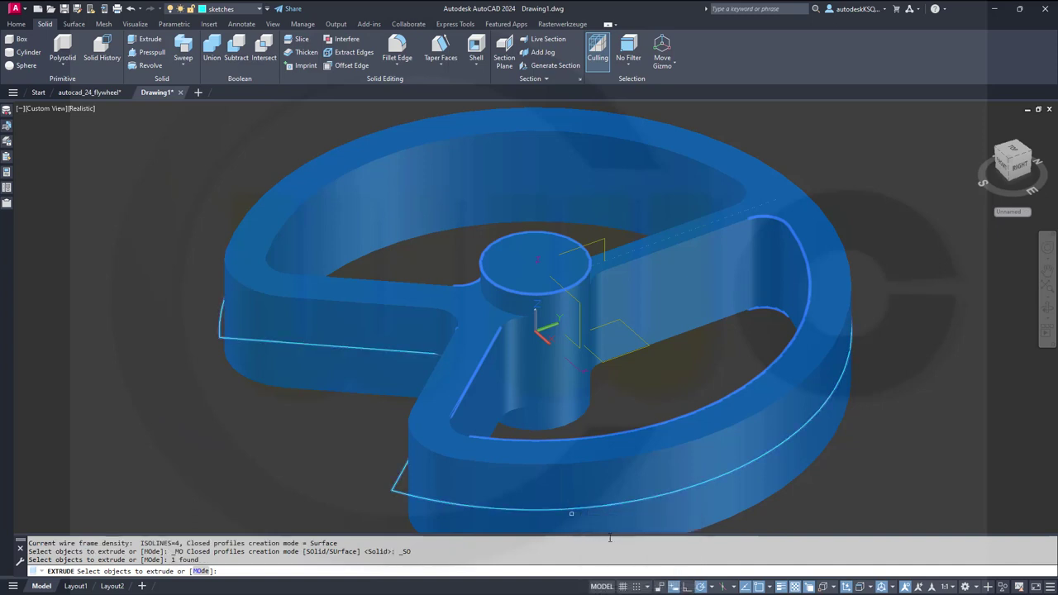
{"action": "right_click", "coordinate": [877, 478]}
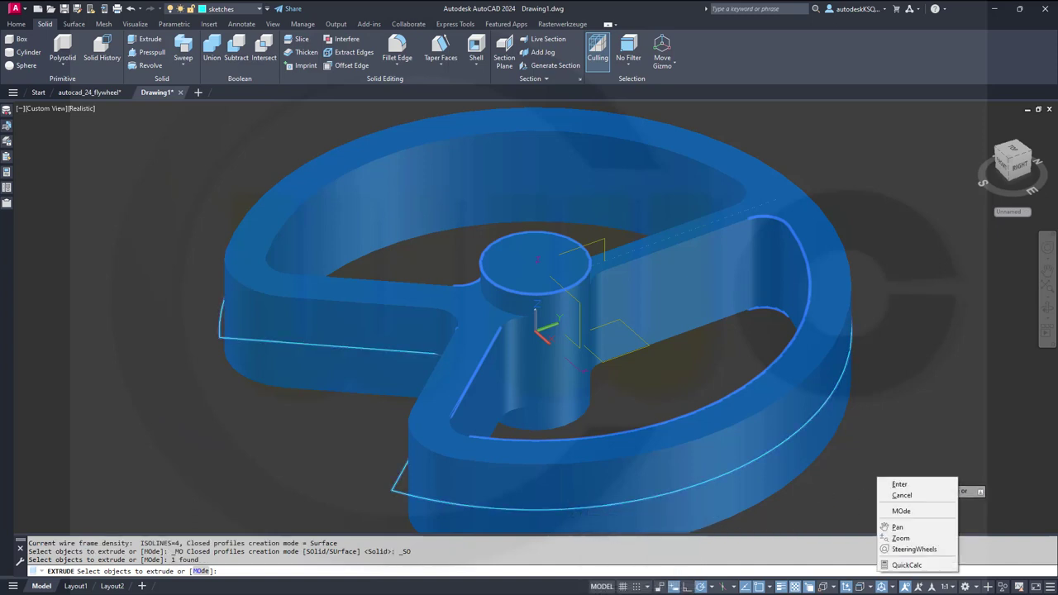
{"action": "left_click", "coordinate": [898, 484]}
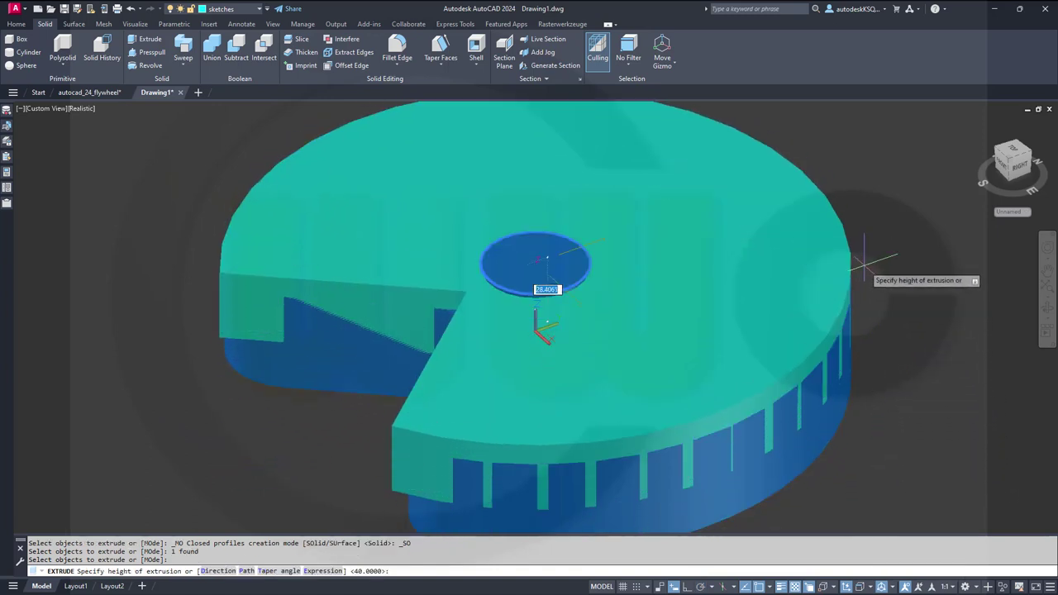
{"action": "key", "text": "Return"}
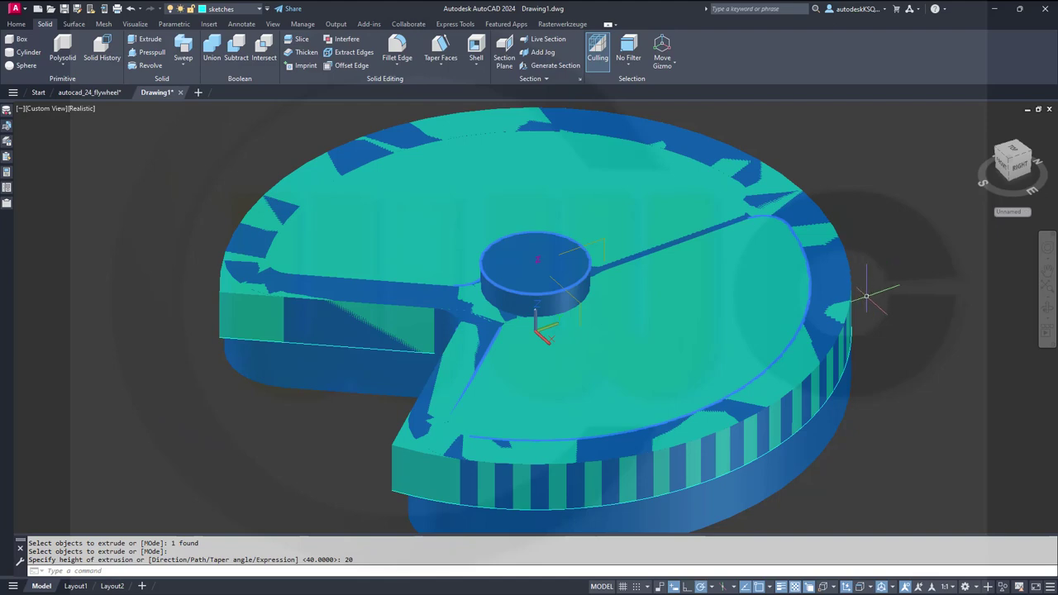
{"action": "left_click", "coordinate": [689, 342]}
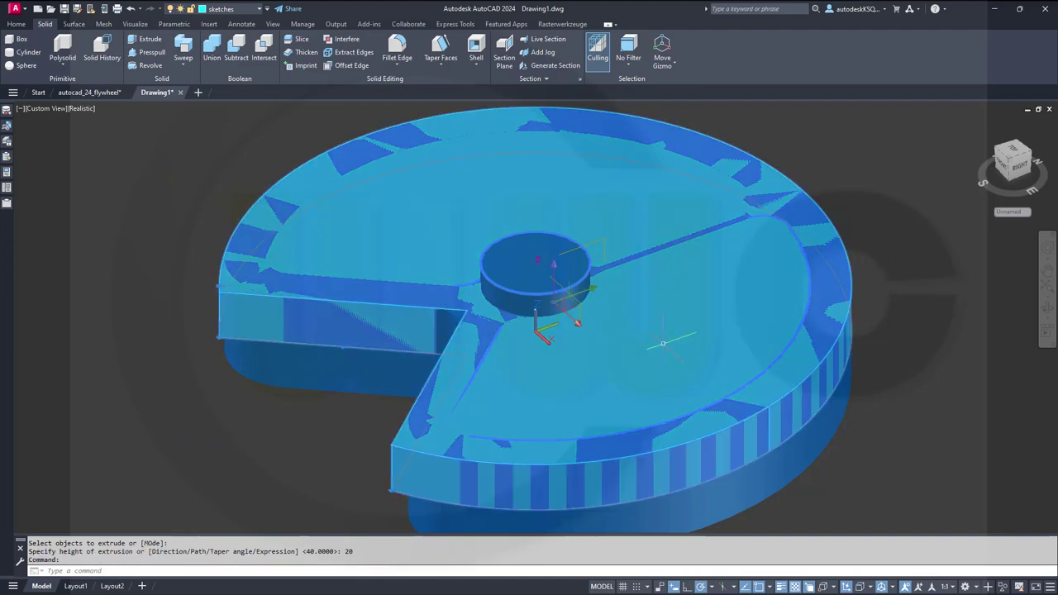
Move the new disc 10 units down along Z
{"action": "left_click", "coordinate": [553, 277]}
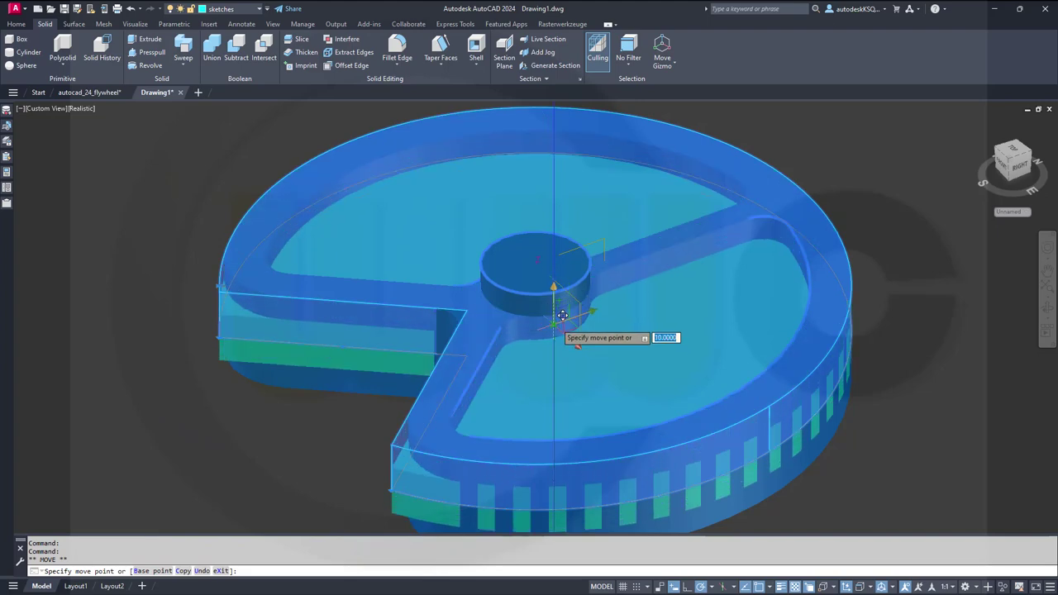
{"action": "type", "text": "10"}
{"action": "key", "text": "Return"}
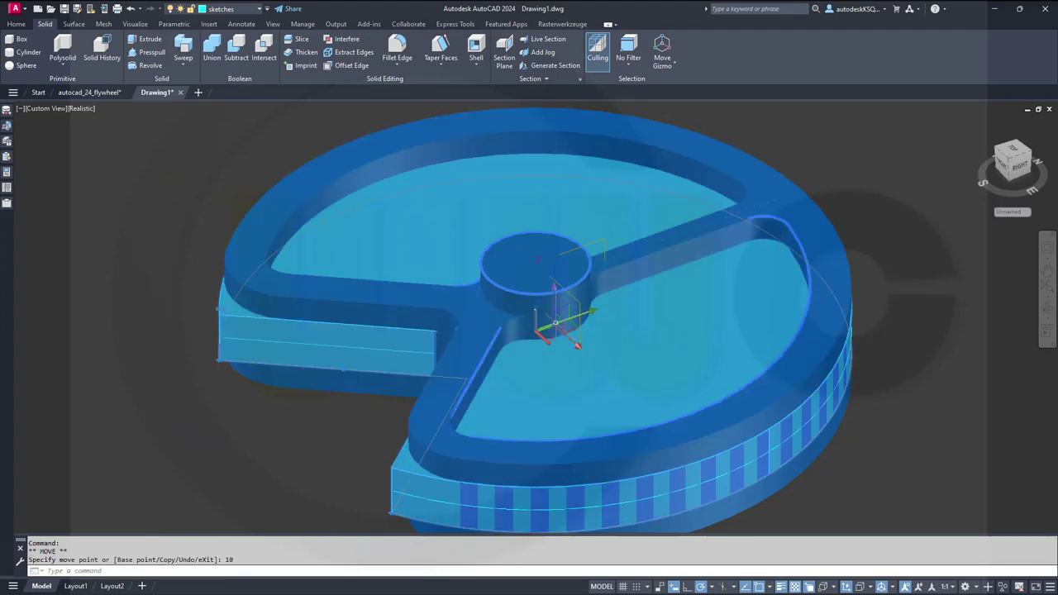
{"action": "key", "text": "Escape"}
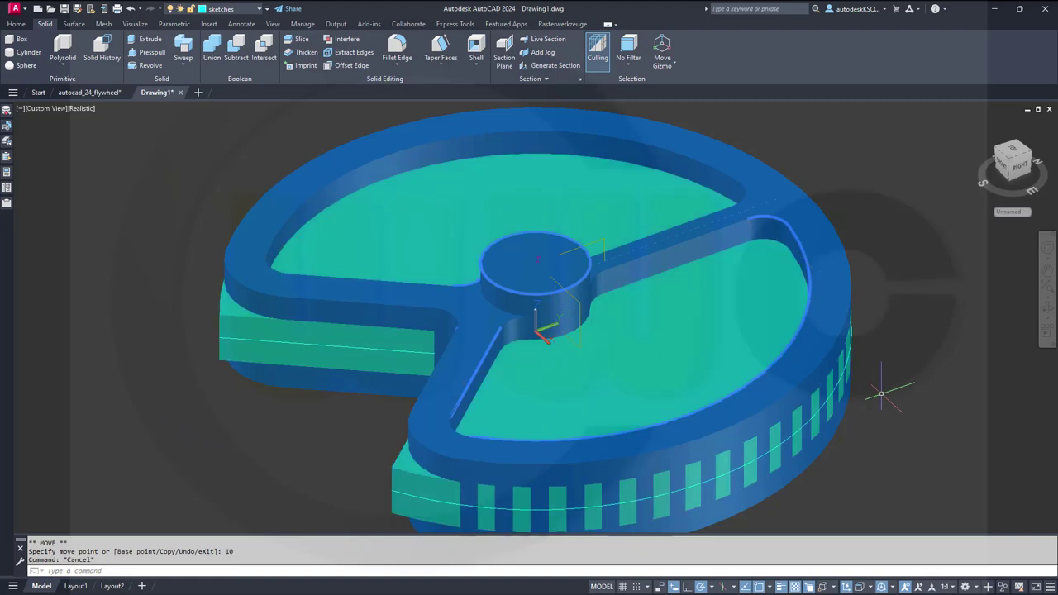
Put the first of the two overlapping solids on the solid_plus layer
{"action": "middle_click_drag", "start_coordinate": [843, 419], "coordinate": [936, 395], "text": "shift"}
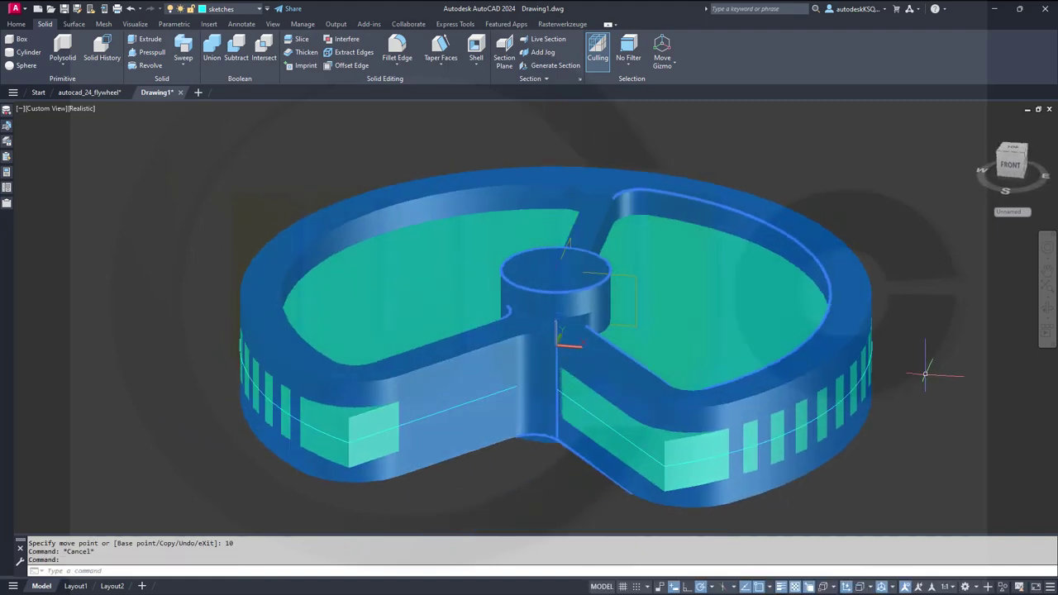
{"action": "left_click", "coordinate": [695, 285]}
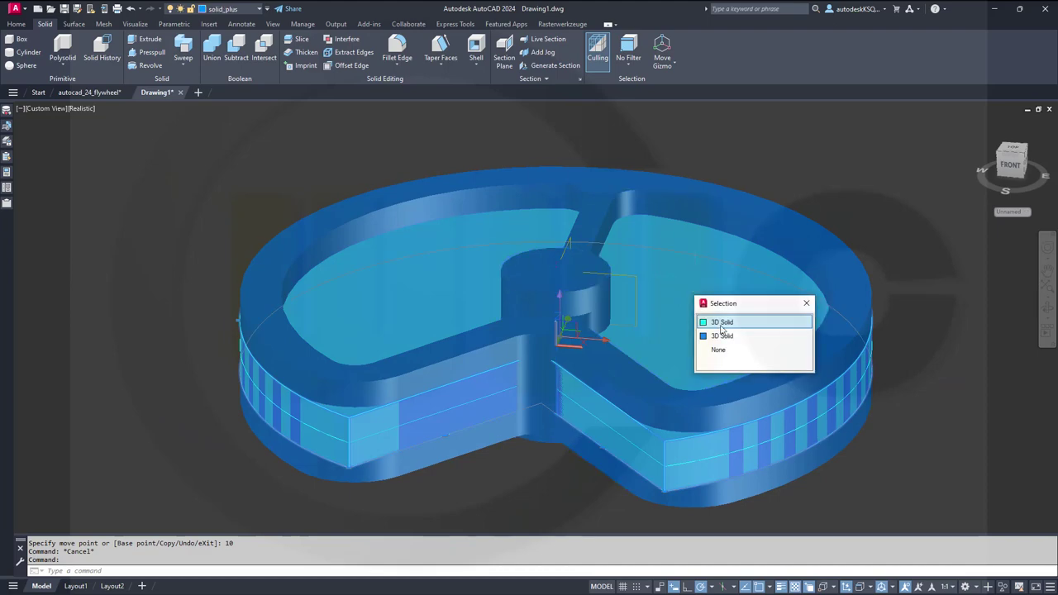
{"action": "left_click", "coordinate": [721, 323]}
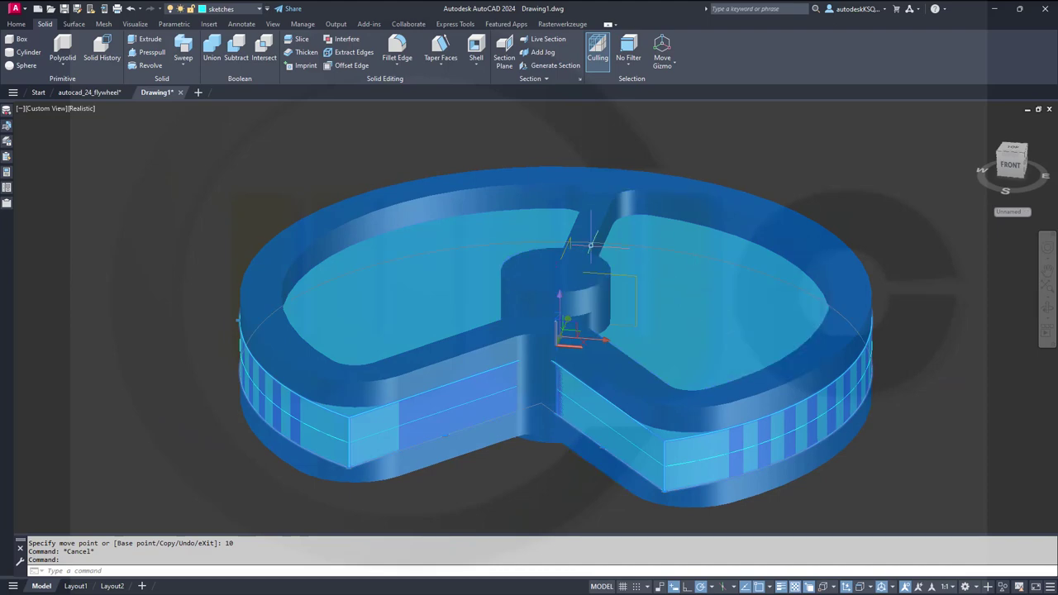
{"action": "left_click", "coordinate": [260, 10]}
{"action": "left_click", "coordinate": [230, 67]}
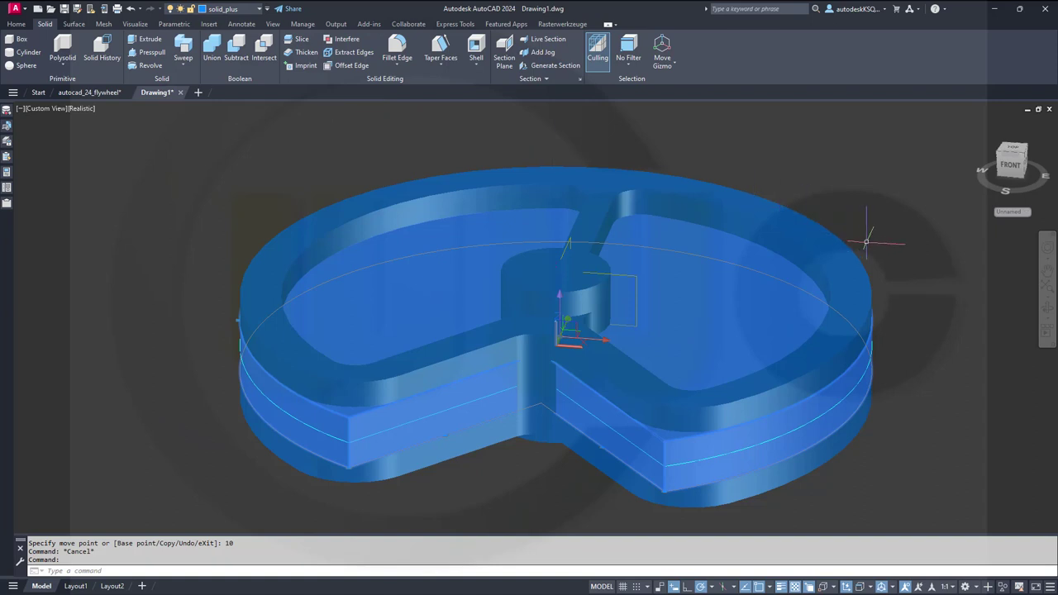
{"action": "key", "text": "Escape"}
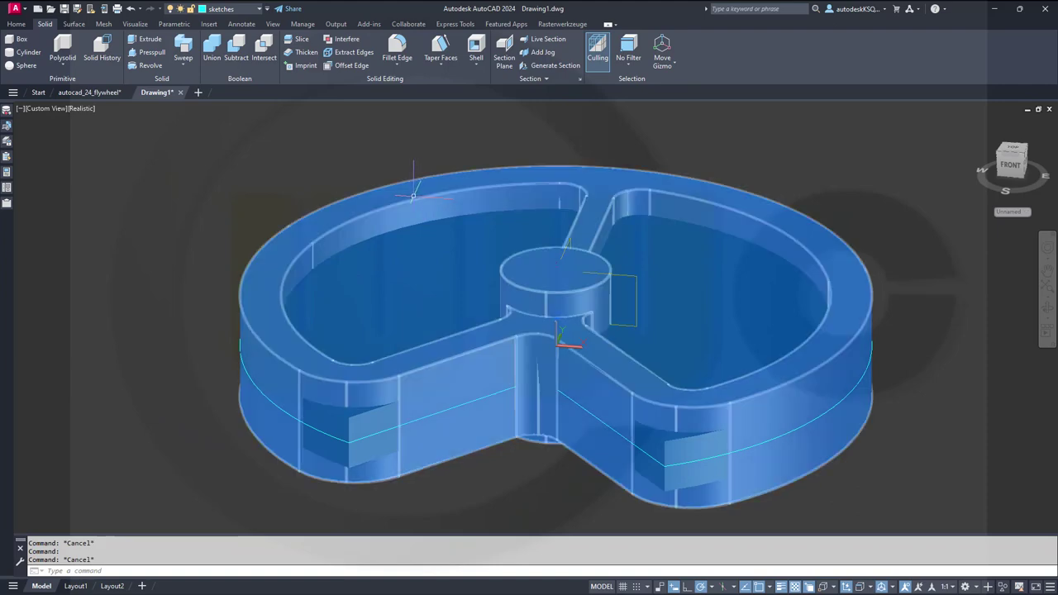
Fillet the lower edges of the left and right notches with a radius of 25
{"action": "left_click", "coordinate": [397, 48]}
{"action": "right_click", "coordinate": [325, 154]}
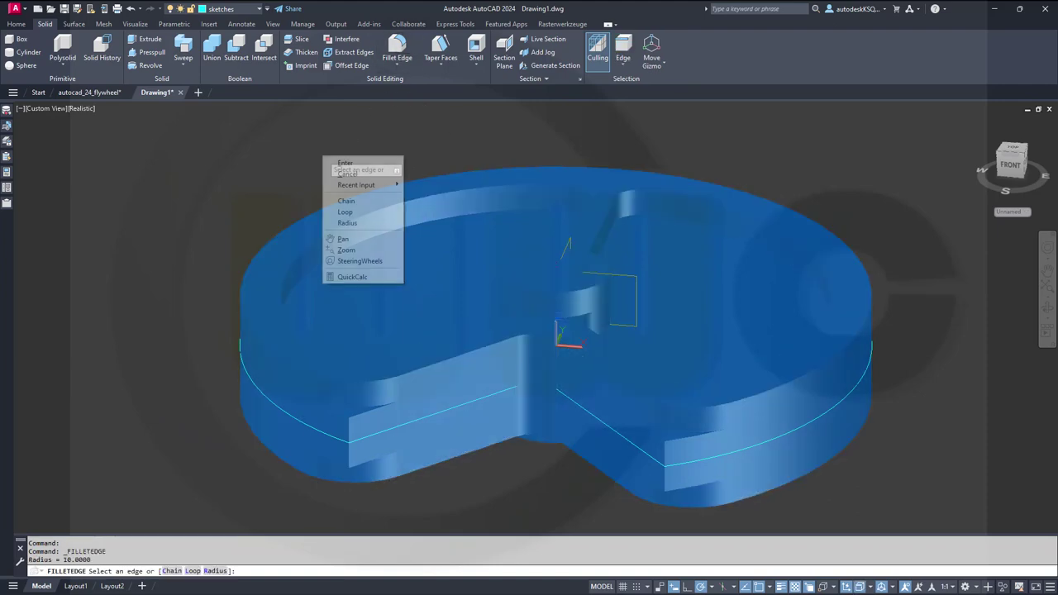
{"action": "left_click", "coordinate": [347, 222]}
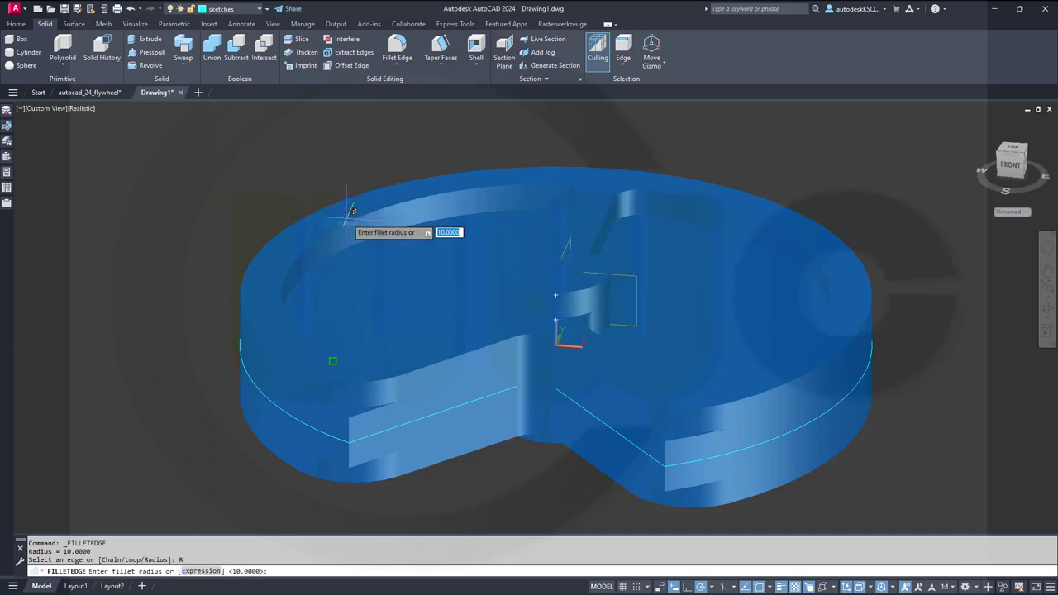
{"action": "type", "text": "25"}
{"action": "key", "text": "Return"}
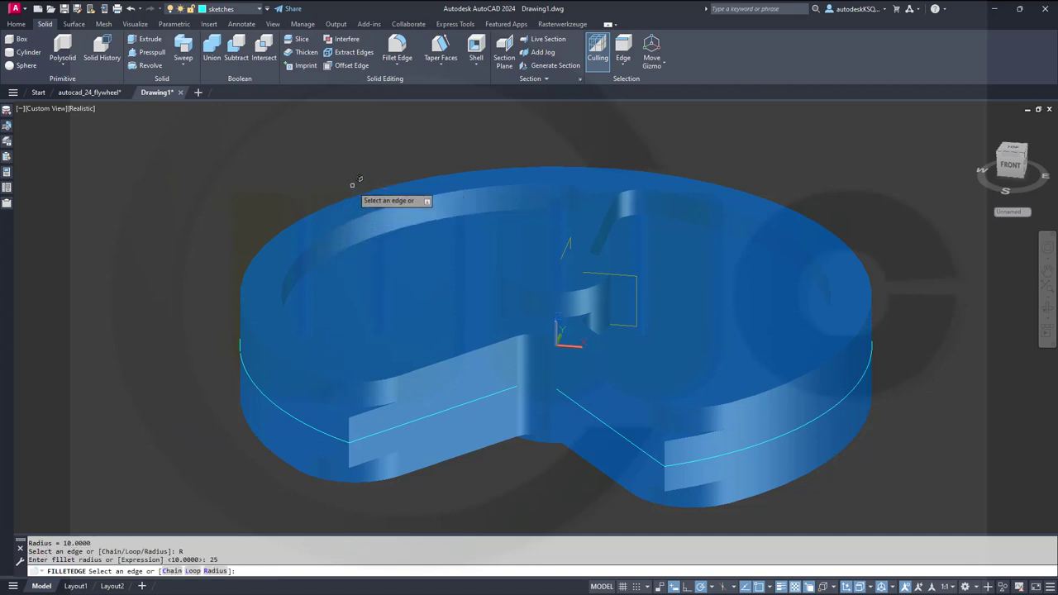
{"action": "left_click", "coordinate": [347, 461]}
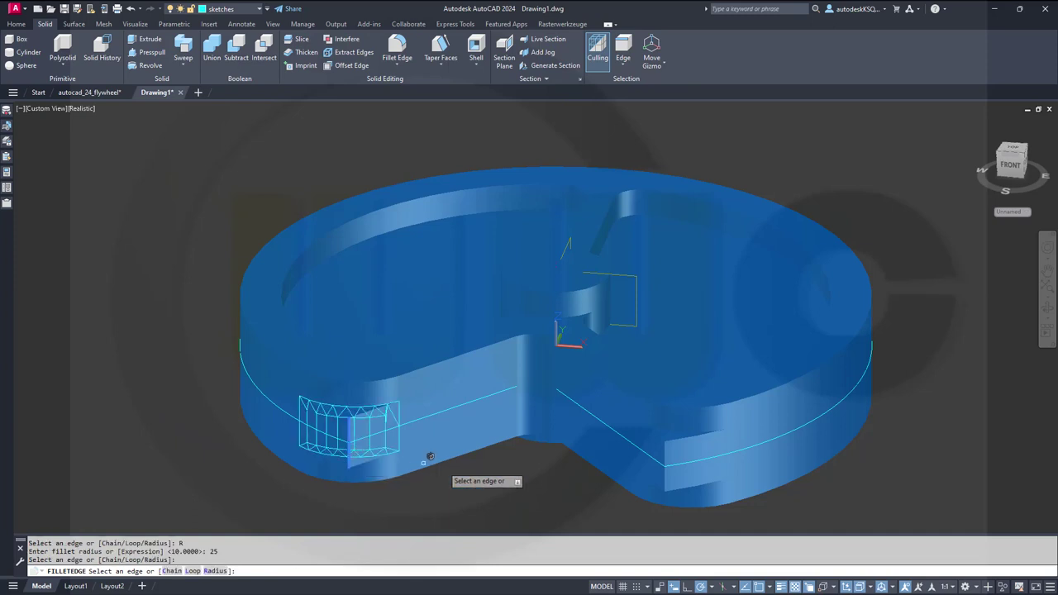
{"action": "left_click", "coordinate": [671, 473]}
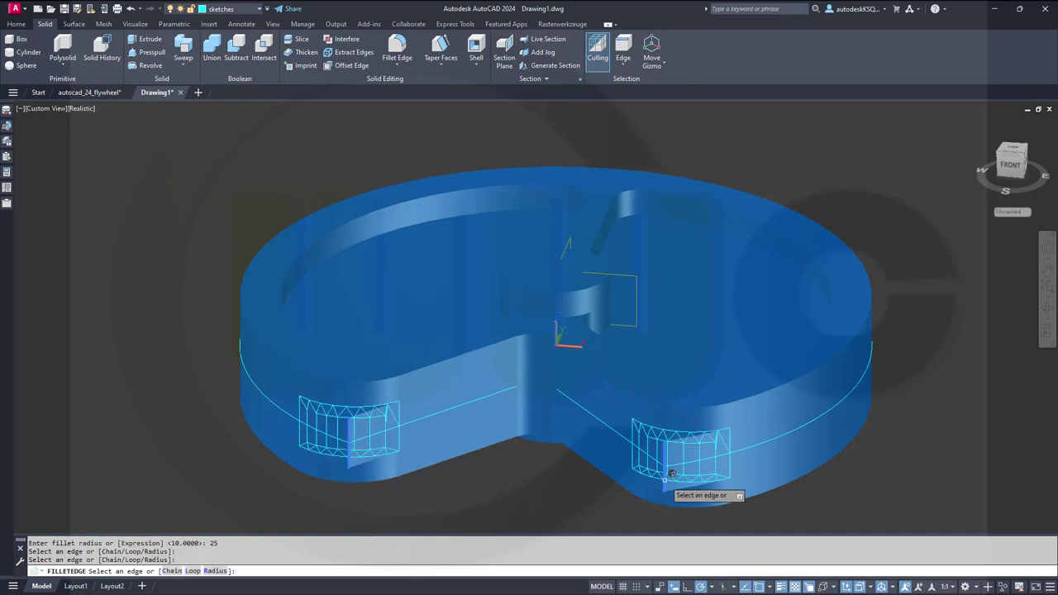
{"action": "key", "text": "Return"}
{"action": "key", "text": "Return"}
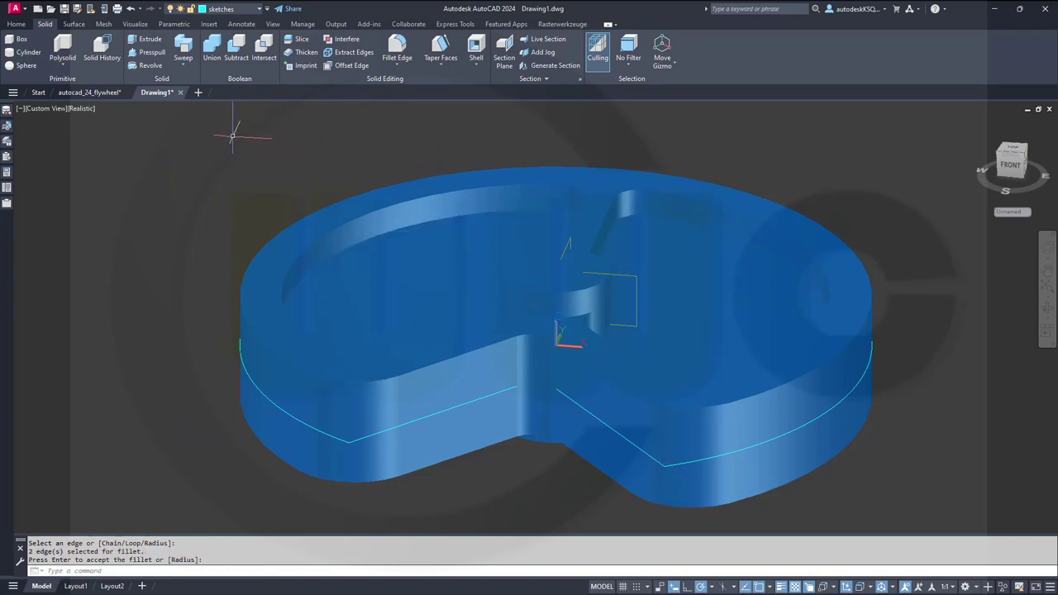
Union all three solids into a single flywheel body and tilt the view to inspect it
{"action": "left_click", "coordinate": [213, 57]}
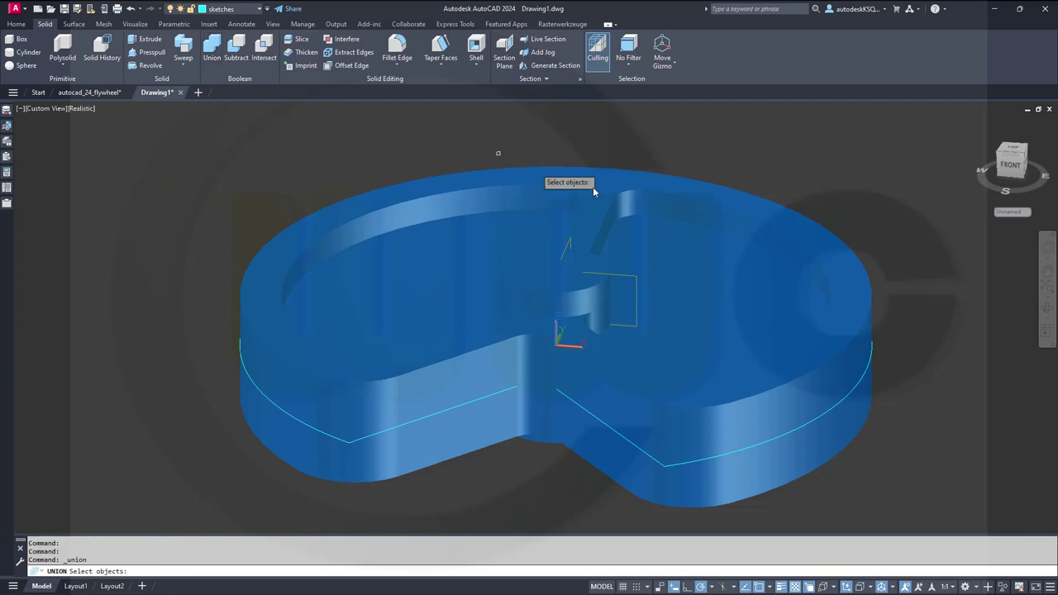
{"action": "left_click", "coordinate": [924, 286]}
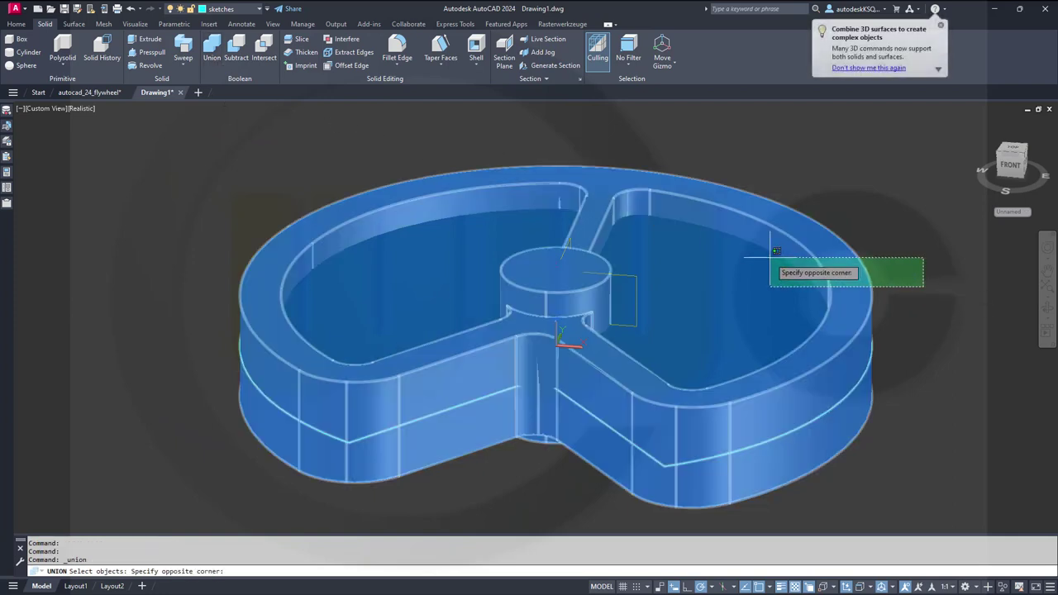
{"action": "left_click", "coordinate": [772, 256]}
{"action": "key", "text": "Return"}
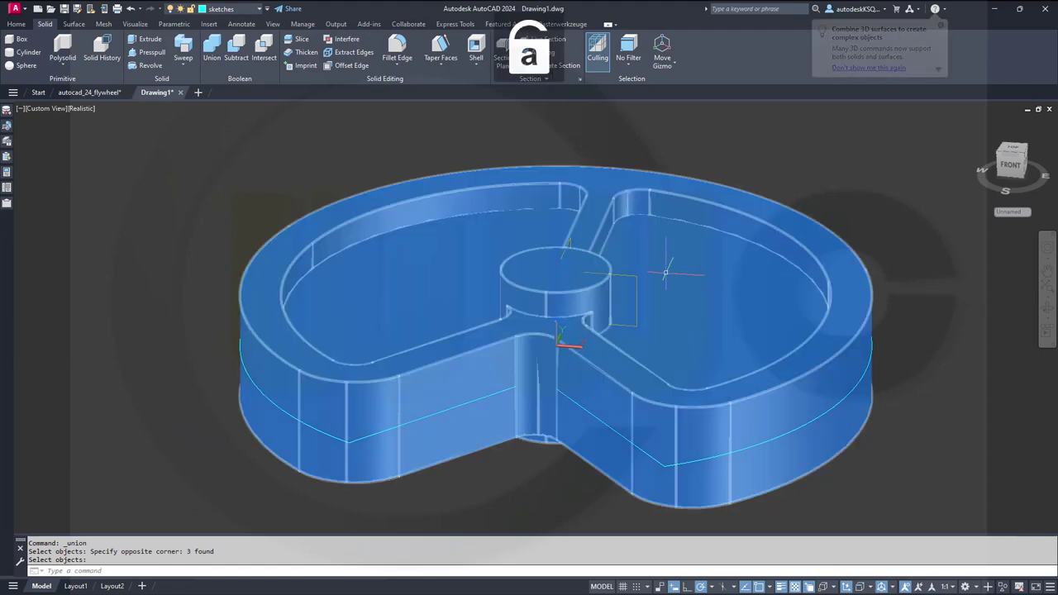
{"action": "middle_click_drag", "start_coordinate": [653, 265], "coordinate": [586, 325], "text": "shift"}
{"action": "scroll", "coordinate": [597, 335], "scroll_direction": "down", "scroll_amount": 3}
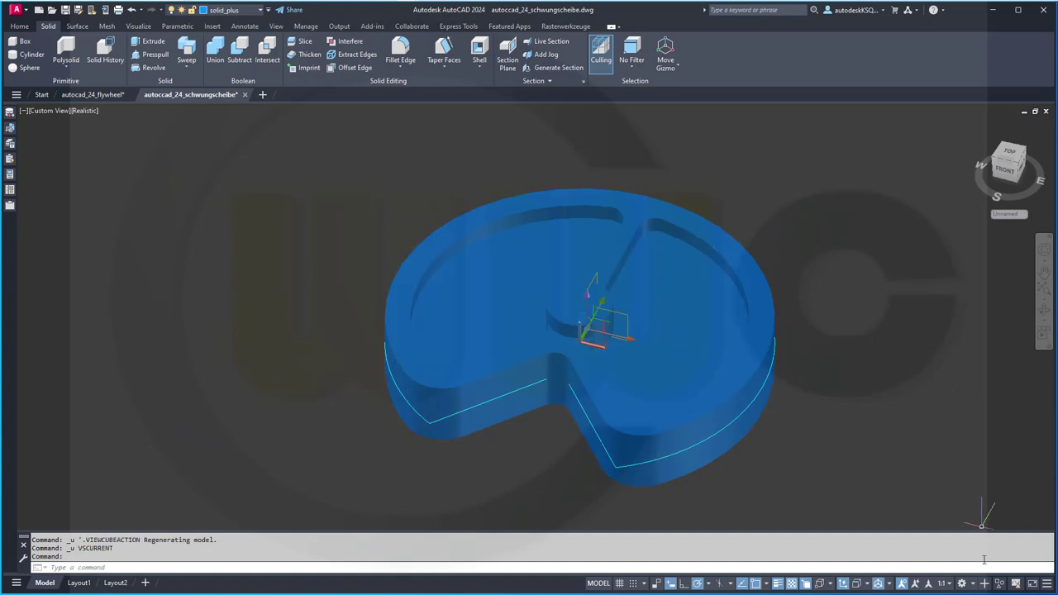
Hide the blue flywheel solid and delete the extruded surface plane
{"action": "left_click", "coordinate": [998, 584]}
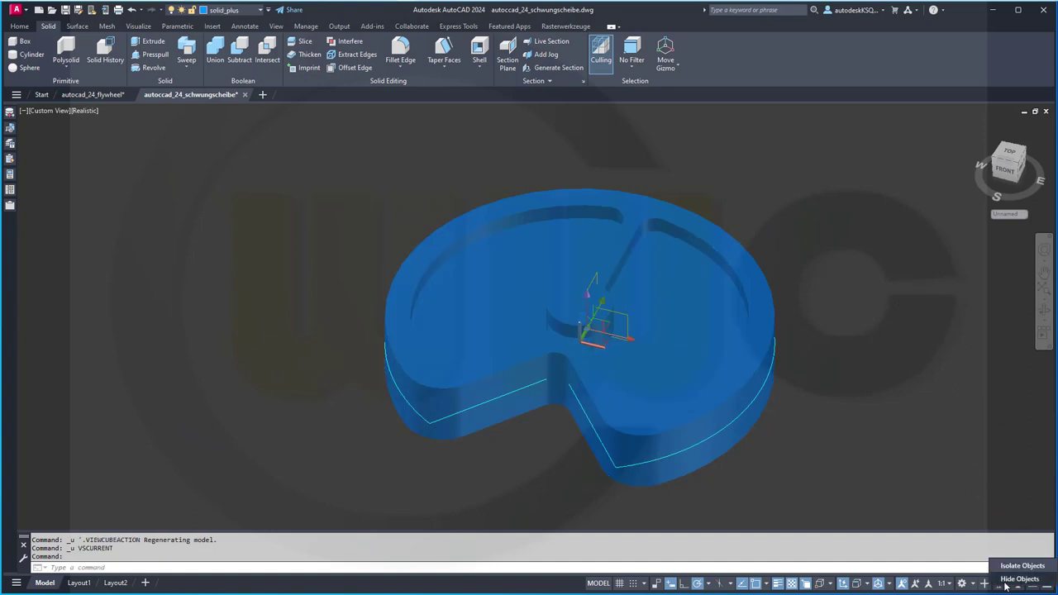
{"action": "left_click", "coordinate": [1009, 581]}
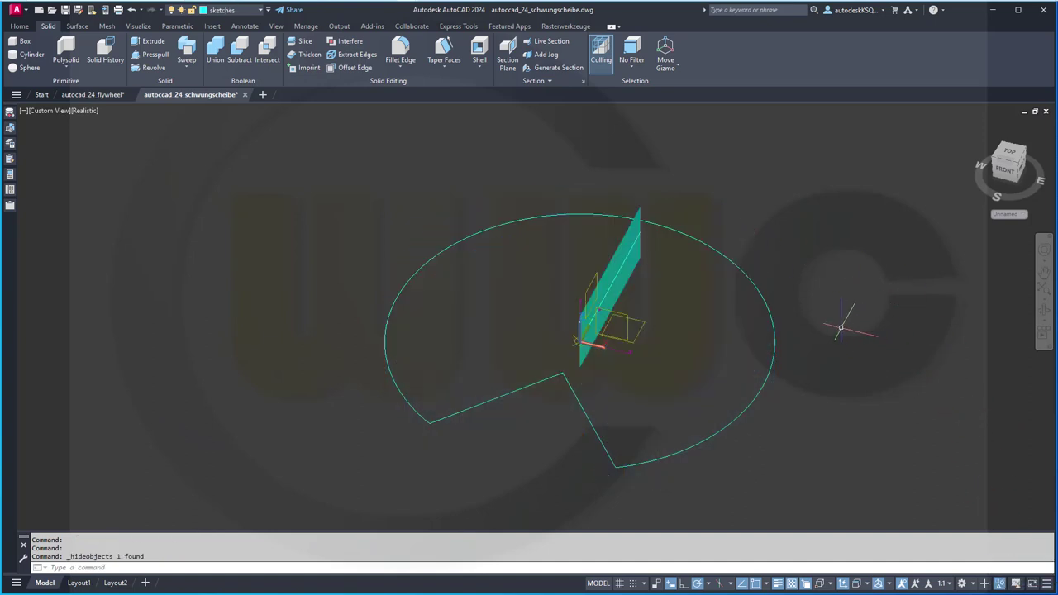
{"action": "left_click", "coordinate": [608, 277]}
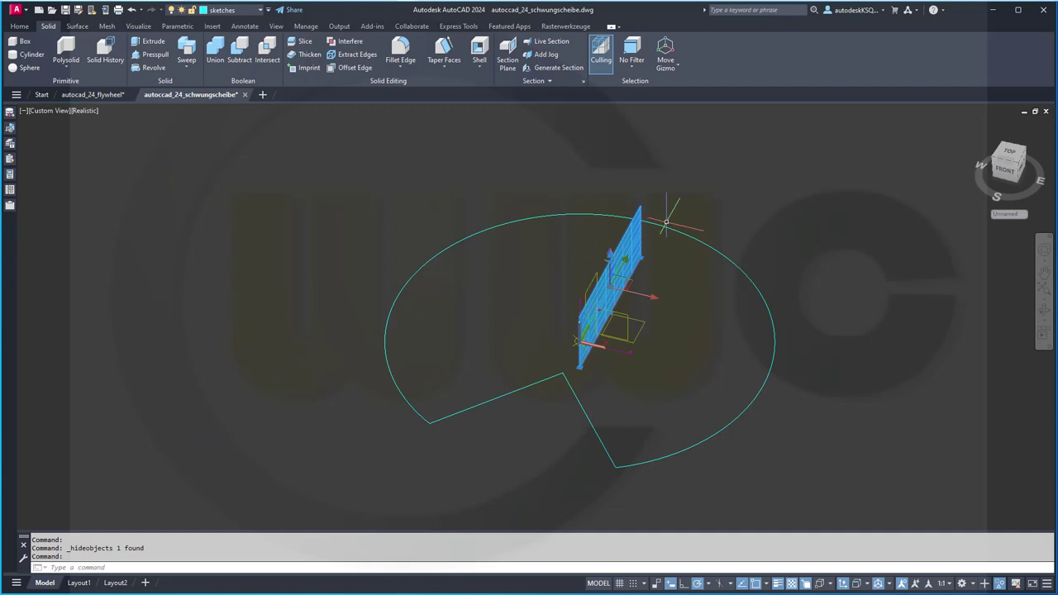
{"action": "key", "text": "Delete"}
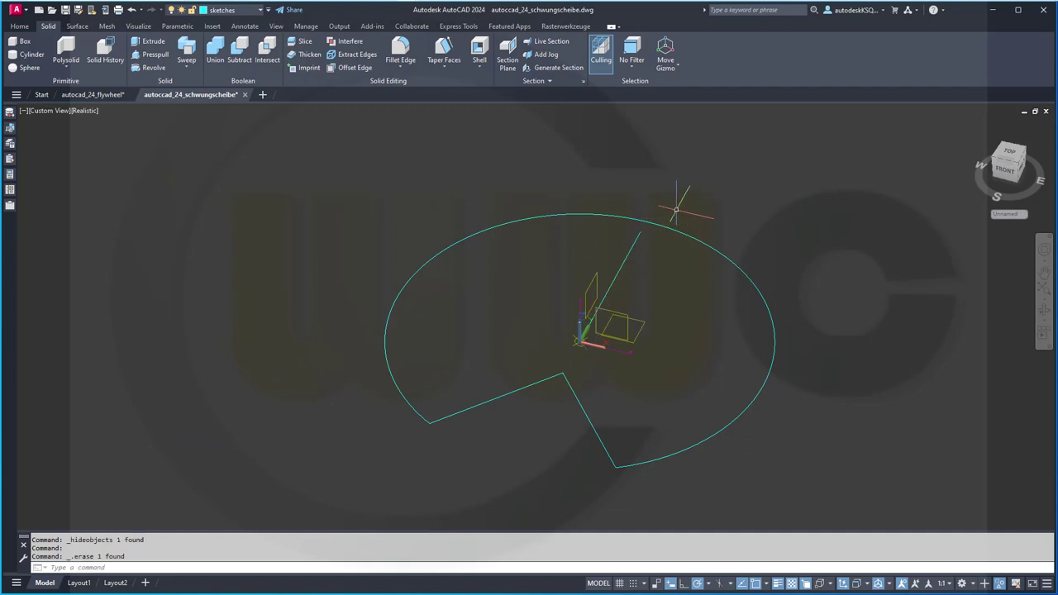
View the sketch from the top in the 2D Wireframe visual style
{"action": "left_click", "coordinate": [1009, 155]}
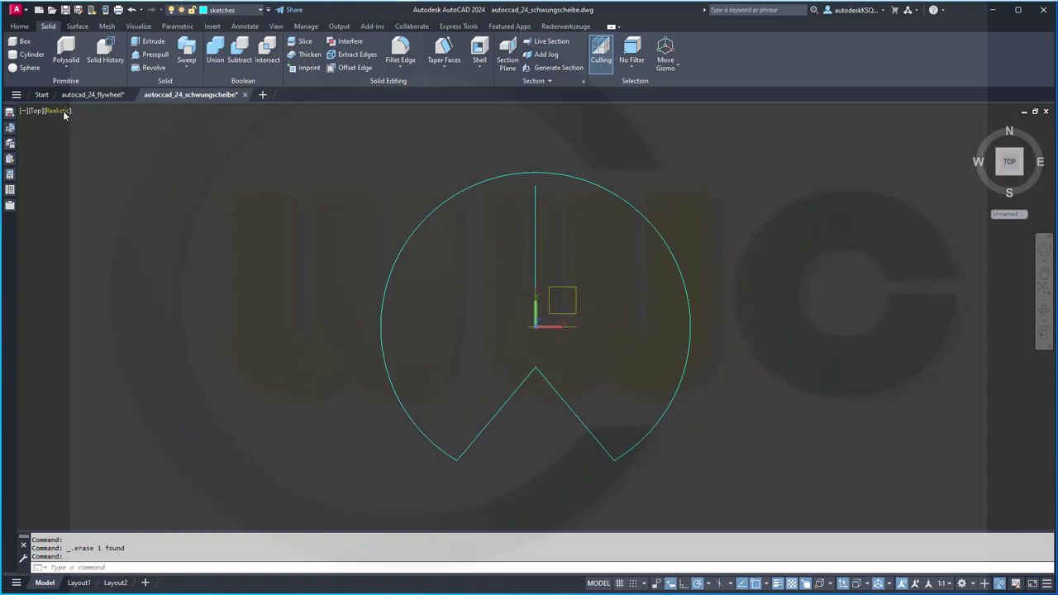
{"action": "left_click", "coordinate": [65, 112]}
{"action": "left_click", "coordinate": [100, 138]}
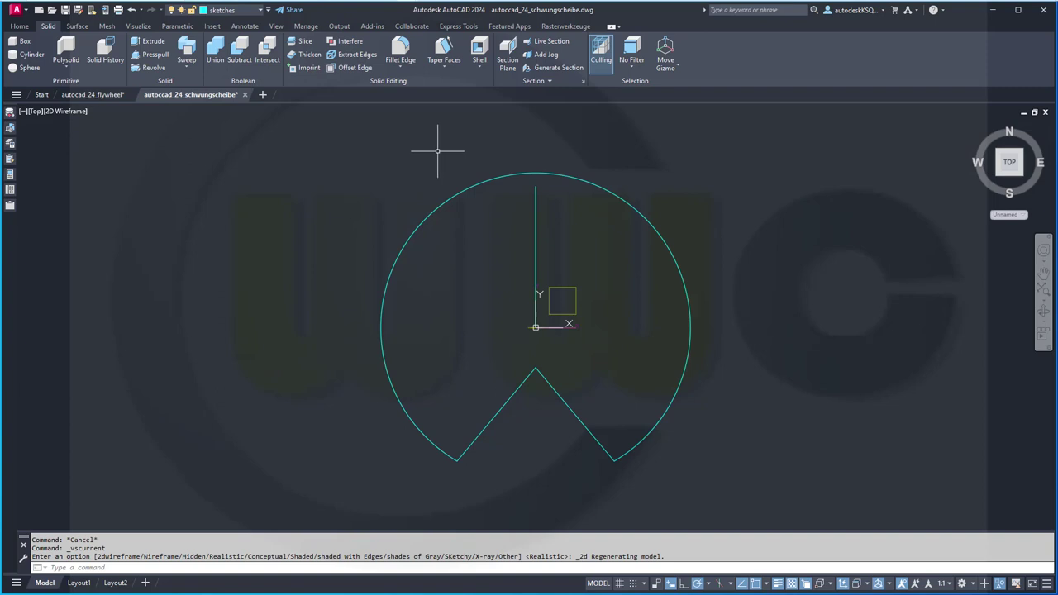
Draw a 25-diameter circle centred at 0,0, then cancel the second circle started
{"action": "key", "text": "Return"}
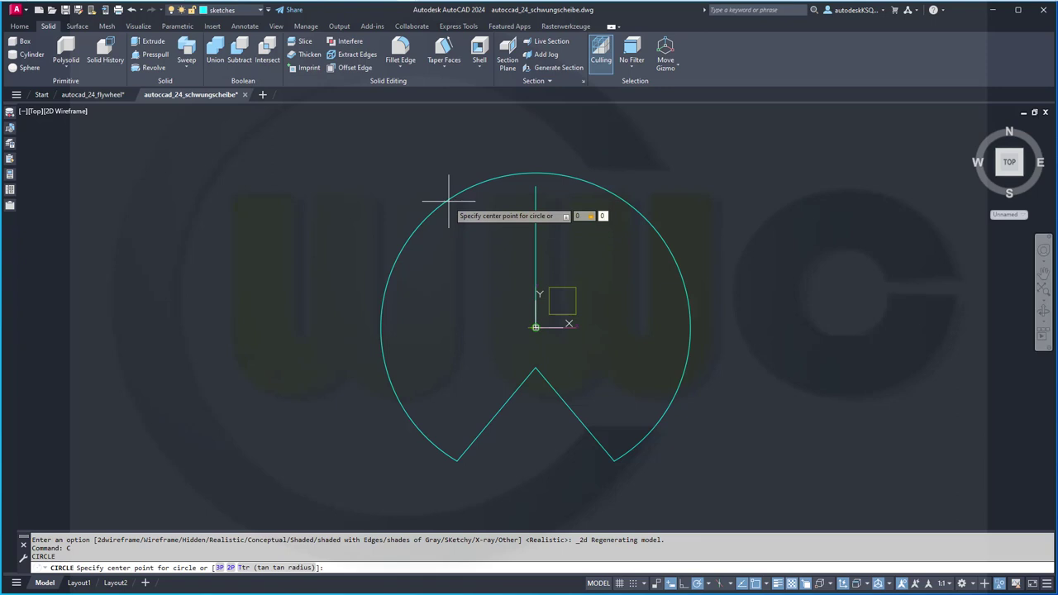
{"action": "type", "text": "0,0"}
{"action": "key", "text": "Return"}
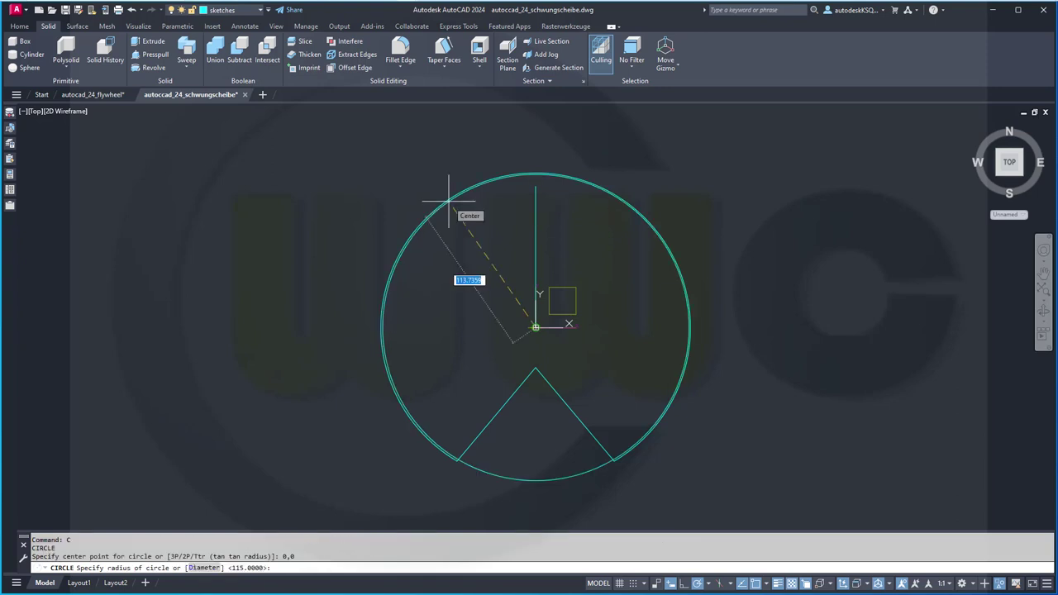
{"action": "right_click", "coordinate": [433, 190]}
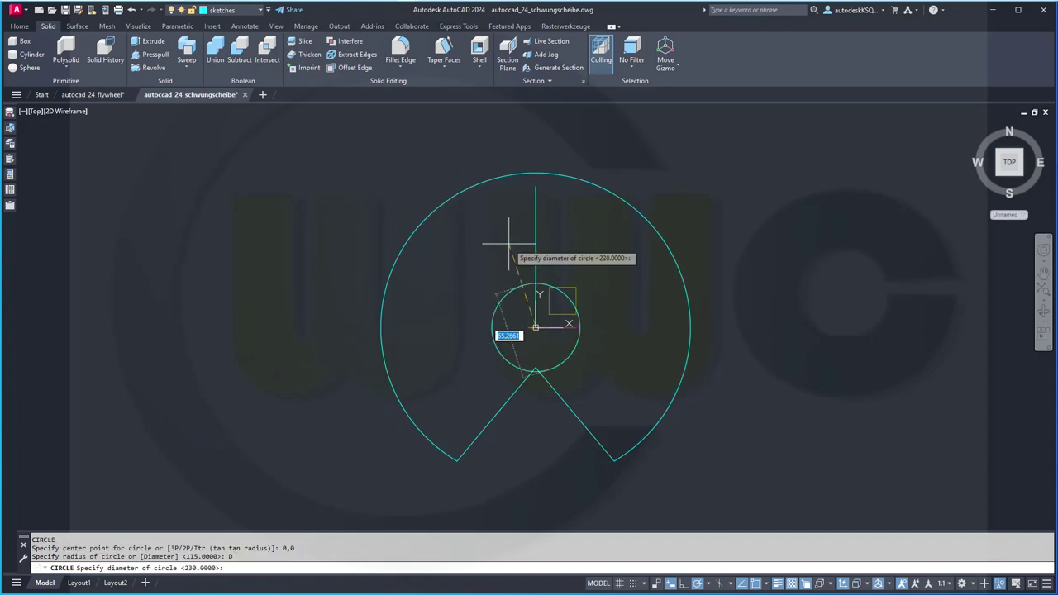
{"action": "key", "text": "Return"}
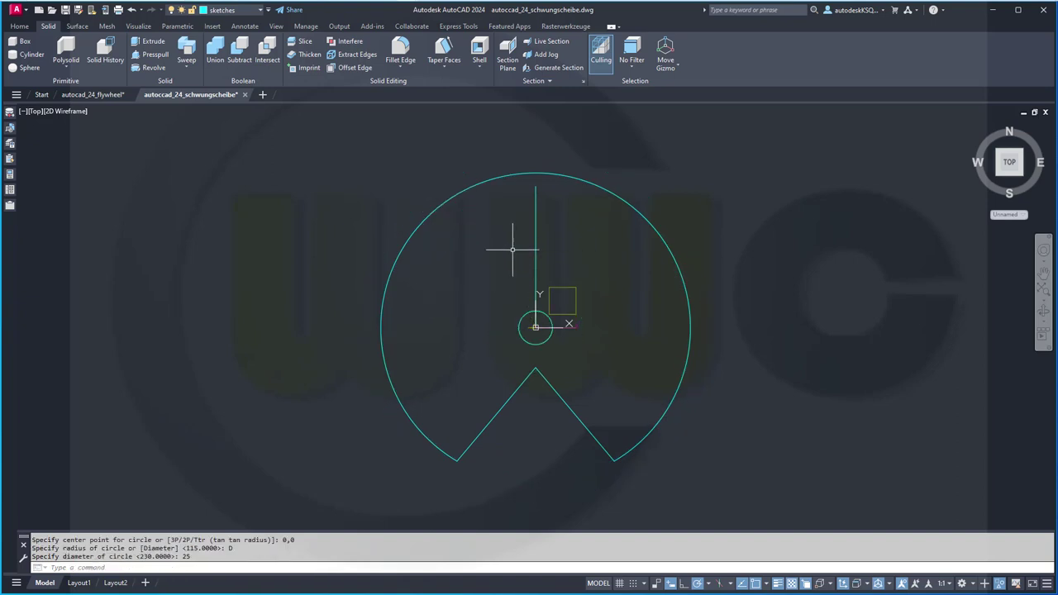
{"action": "scroll", "coordinate": [507, 238], "scroll_direction": "up", "scroll_amount": 2}
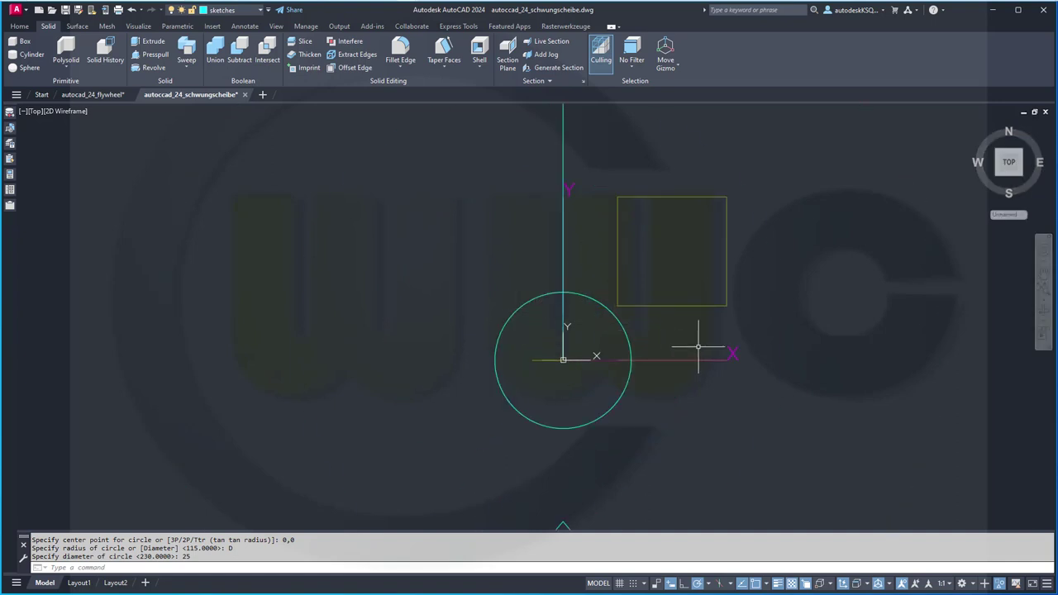
{"action": "key", "text": "Return"}
{"action": "left_click", "coordinate": [563, 360]}
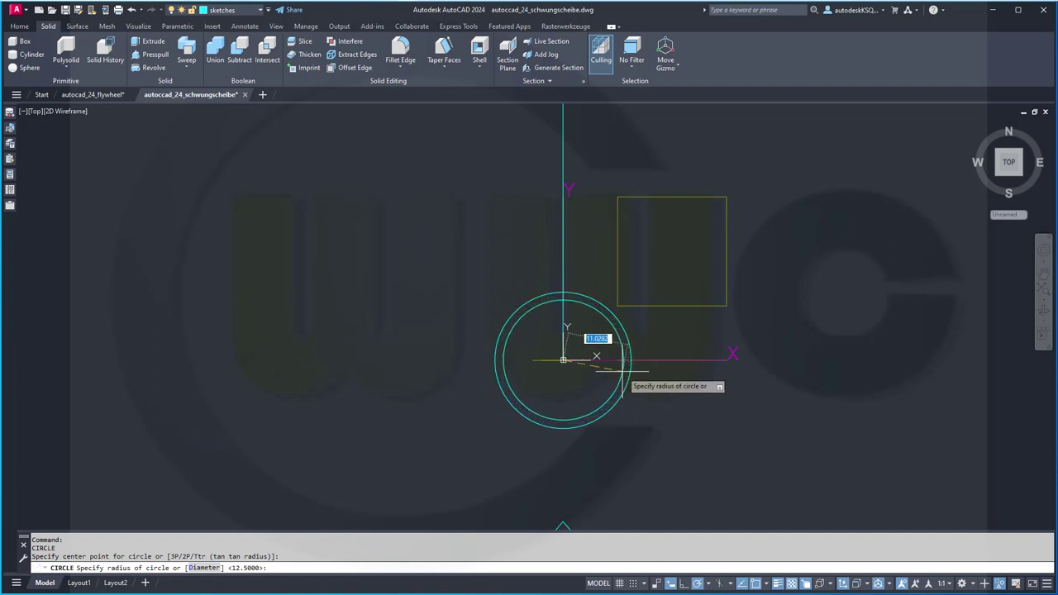
{"action": "key", "text": "Escape"}
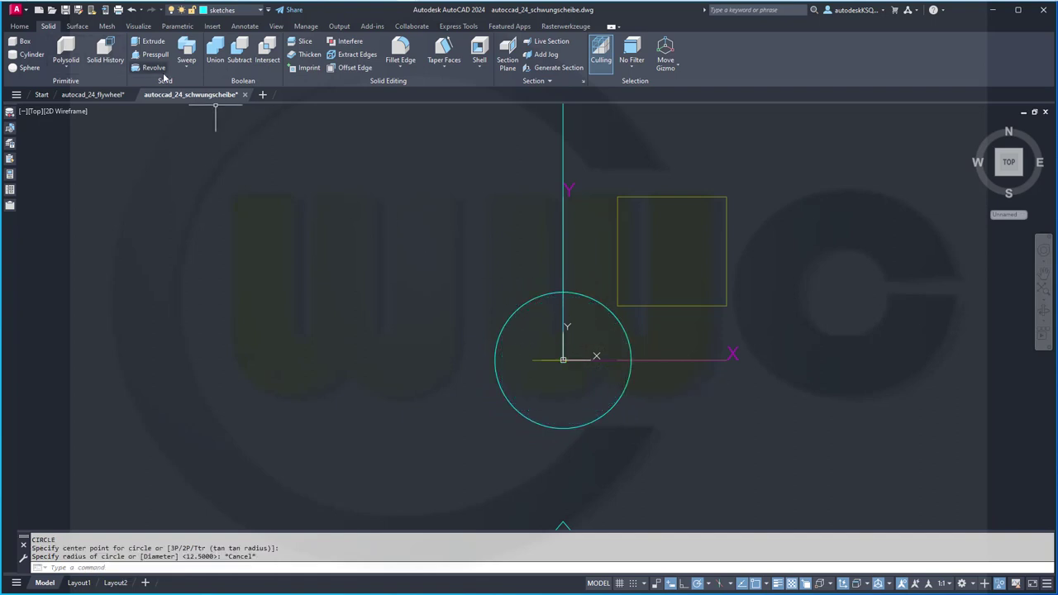
Draw a 15-unit line from the origin at 12.5 degrees
{"action": "type", "text": "l"}
{"action": "key", "text": "Return"}
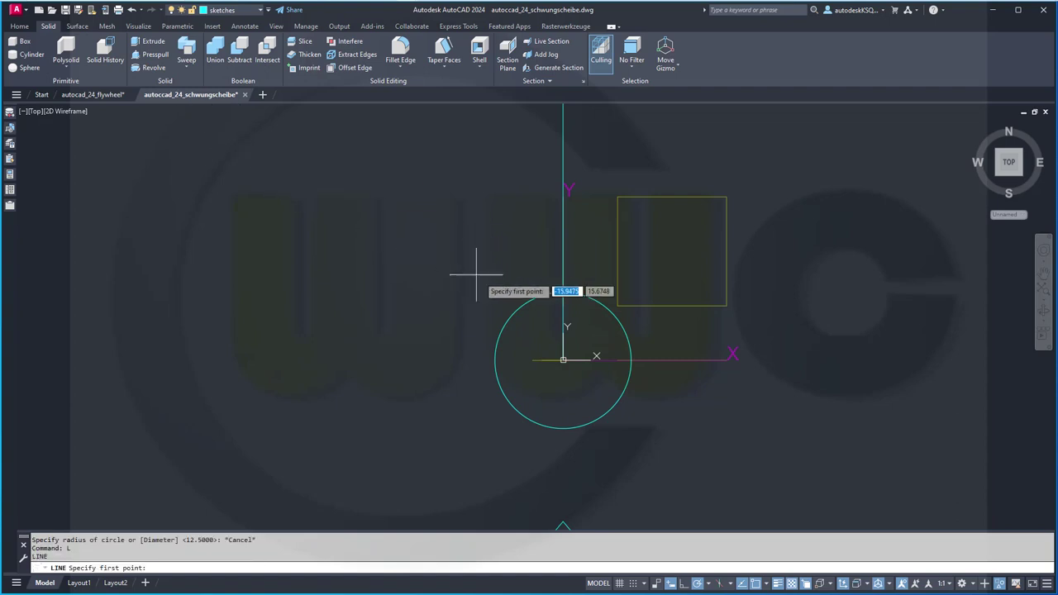
{"action": "left_click", "coordinate": [563, 359]}
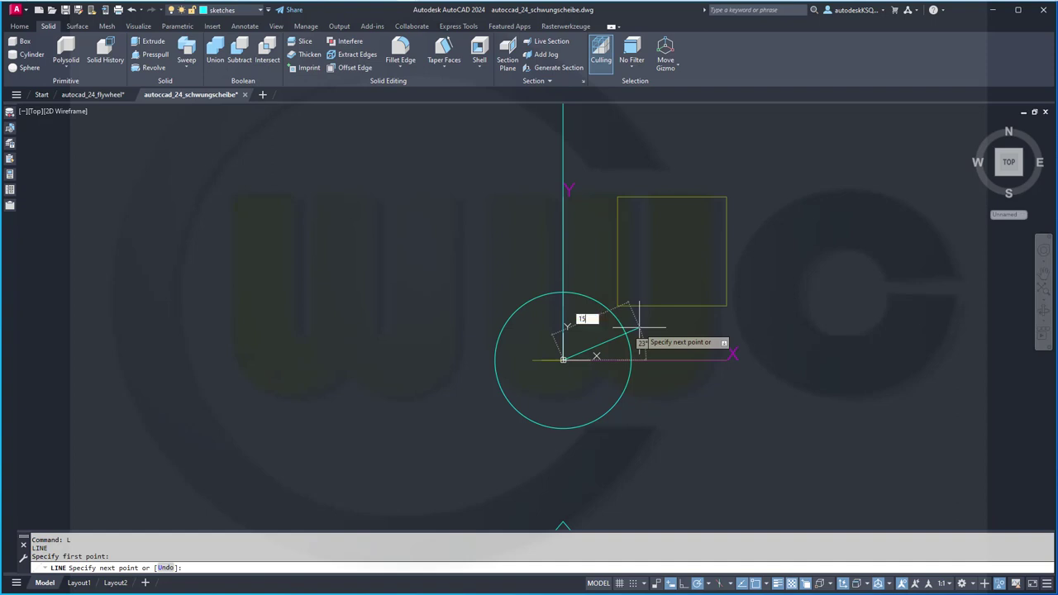
{"action": "key", "text": "Tab"}
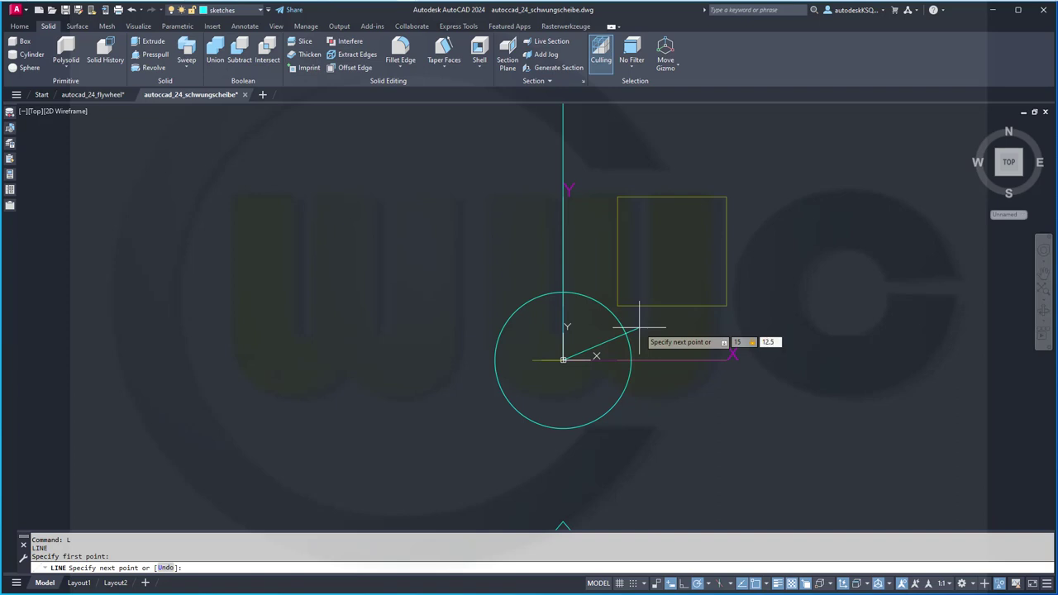
{"action": "key", "text": "Return"}
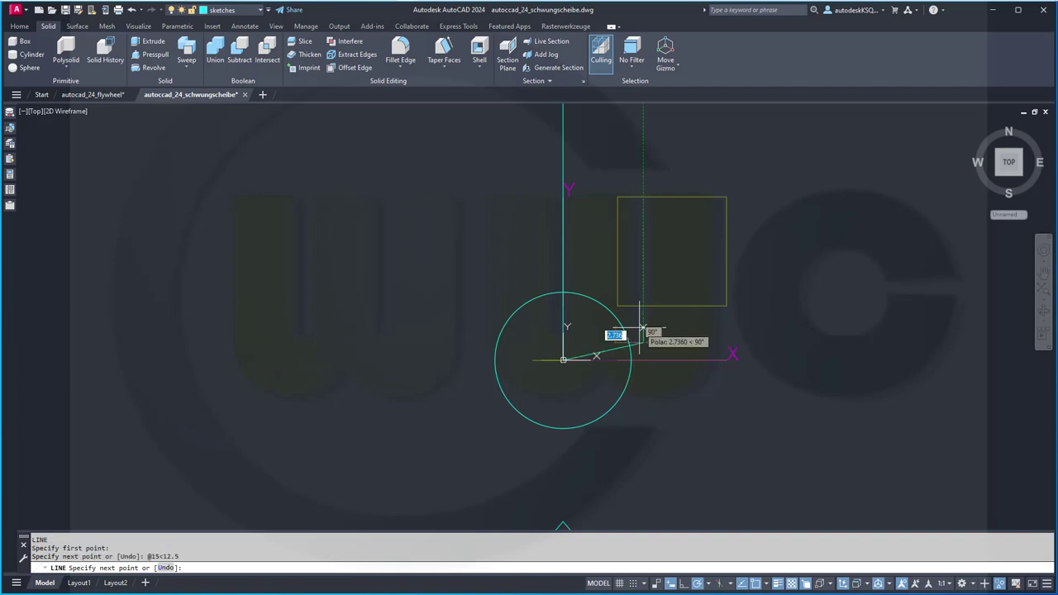
{"action": "key", "text": "Escape"}
{"action": "scroll", "coordinate": [646, 365], "scroll_direction": "up", "scroll_amount": 2}
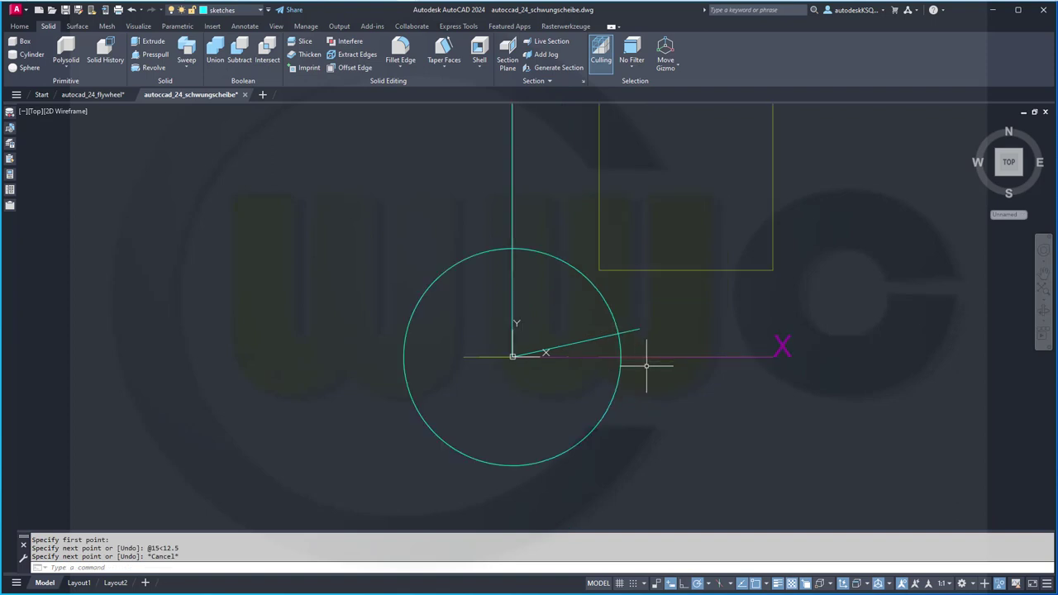
Draw a second 15-unit line from the origin at -12.5 degrees
{"action": "key", "text": "Return"}
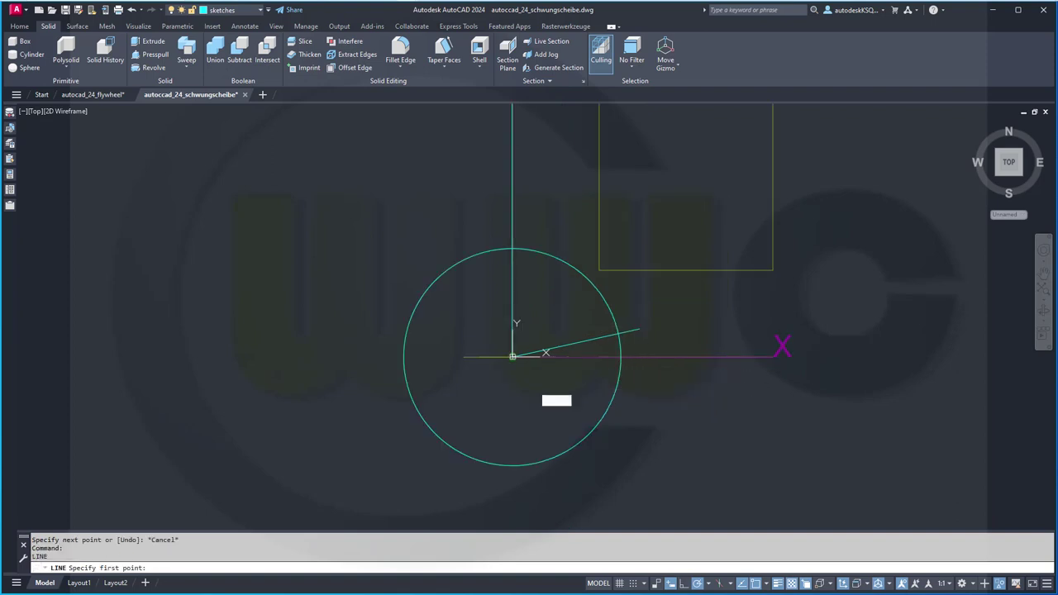
{"action": "left_click", "coordinate": [513, 357]}
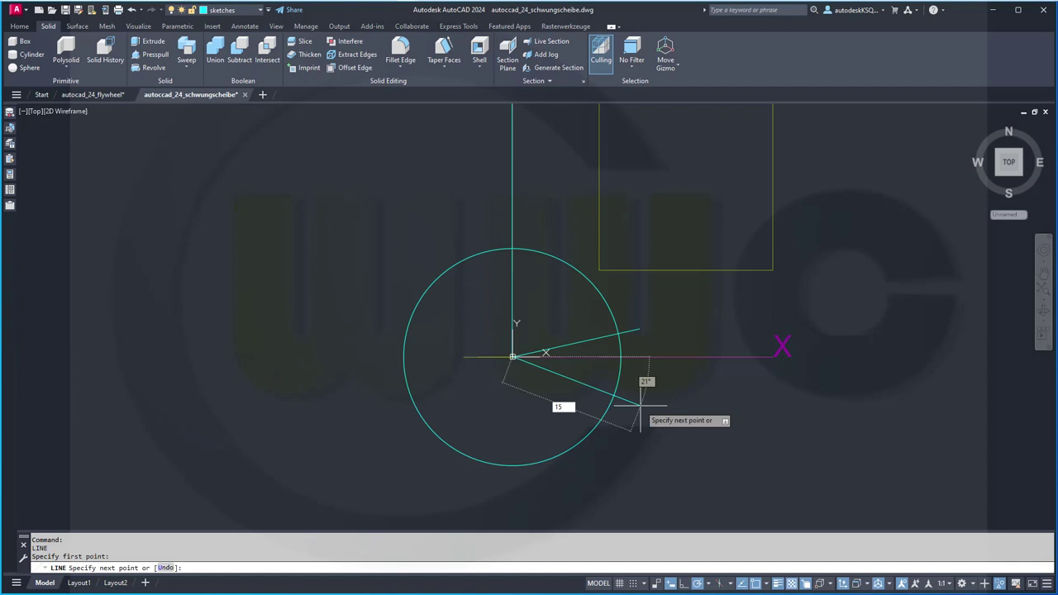
{"action": "type", "text": "15"}
{"action": "key", "text": "Tab"}
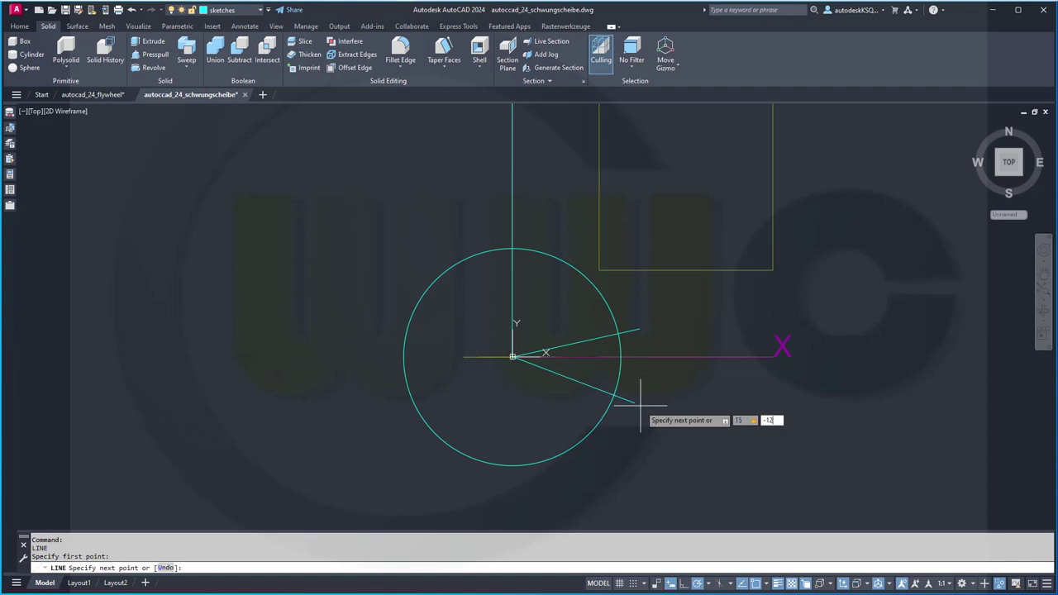
{"action": "key", "text": "Return"}
{"action": "key", "text": "Escape"}
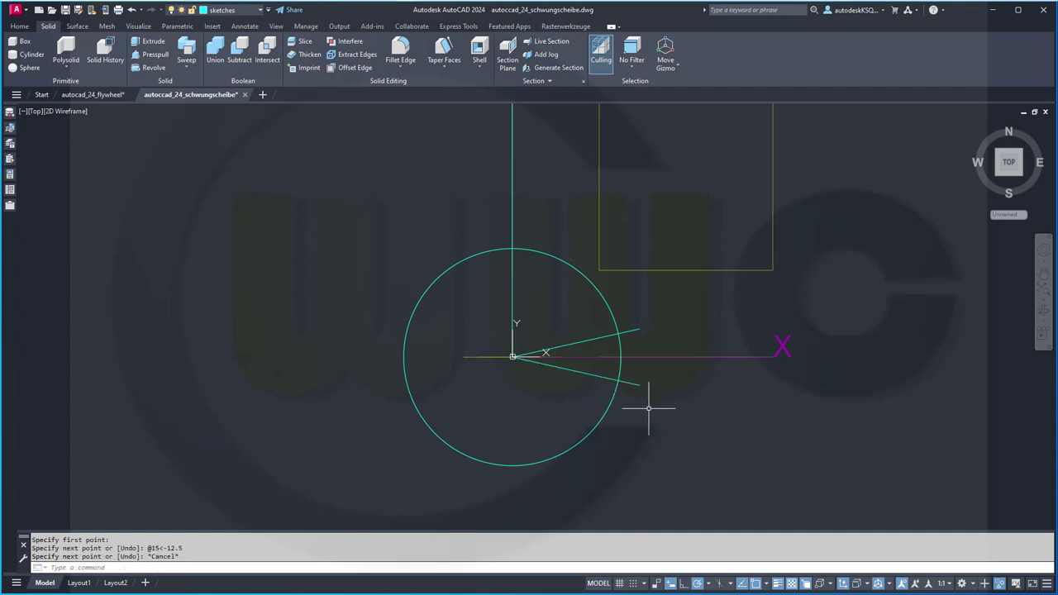
{"action": "scroll", "coordinate": [550, 303], "scroll_direction": "up", "scroll_amount": 2}
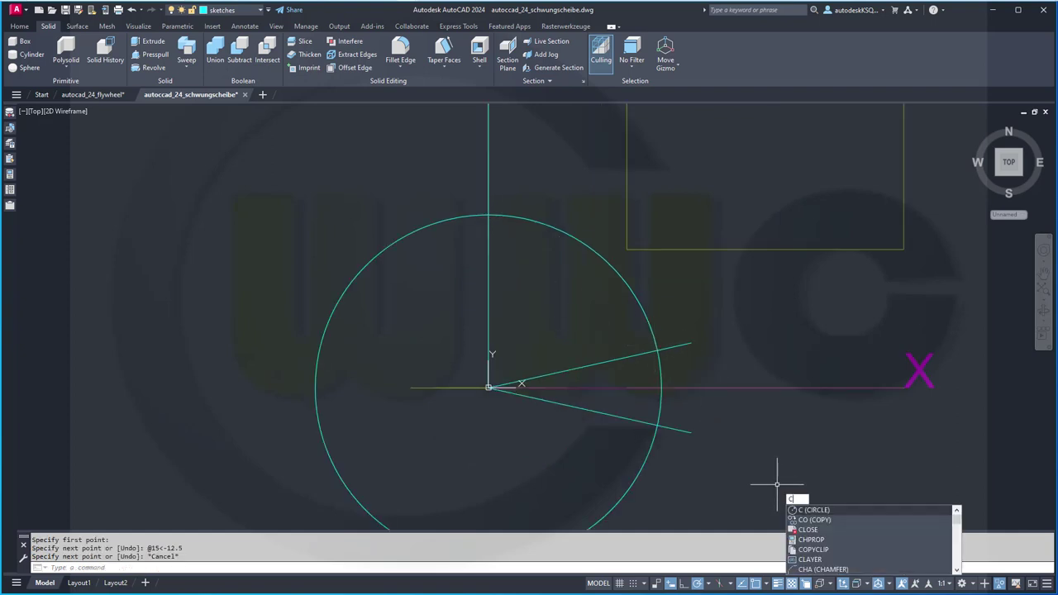
Draw radius-2.5 circles where the upper and lower angled lines meet the hub circle
{"action": "key", "text": "Return"}
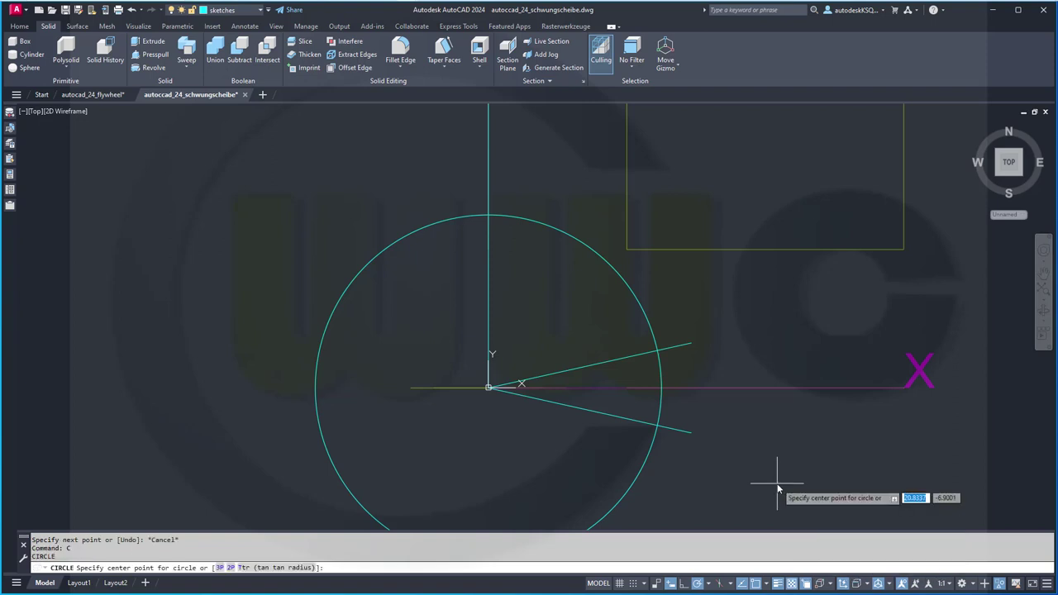
{"action": "left_click", "coordinate": [657, 351]}
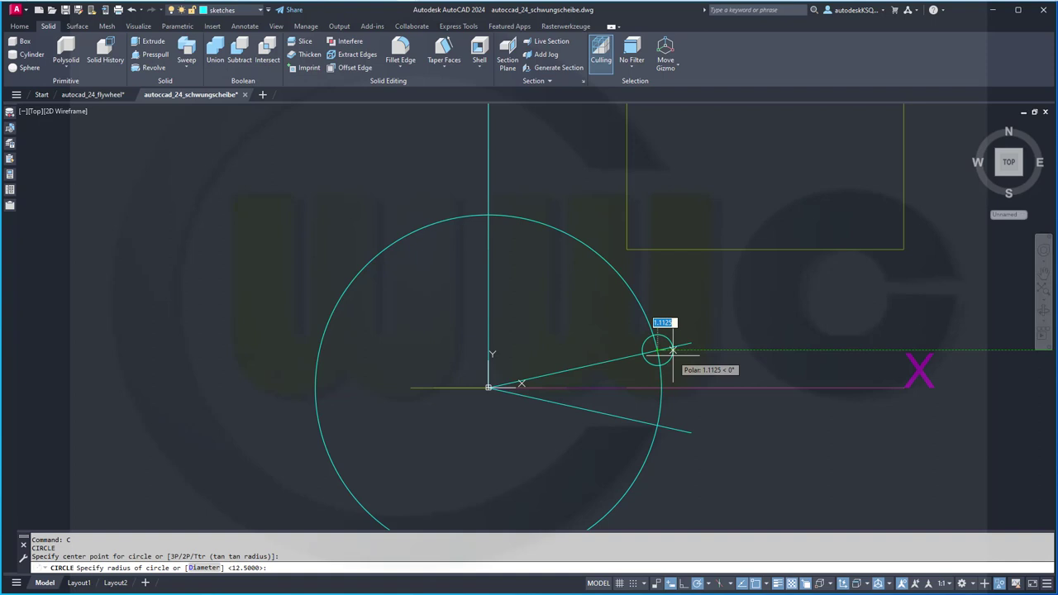
{"action": "type", "text": "2"}
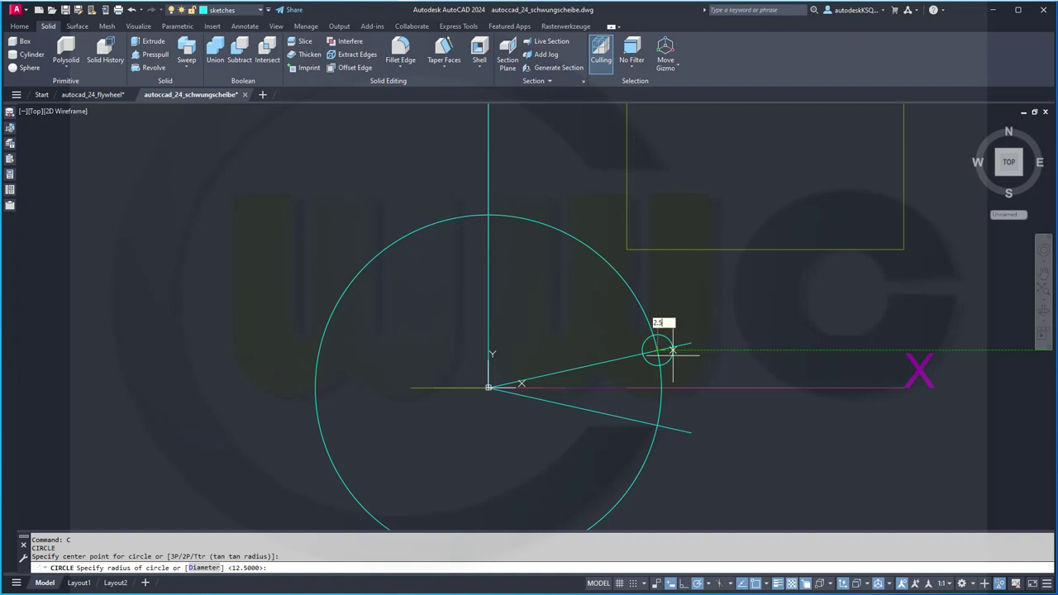
{"action": "type", "text": ".5"}
{"action": "key", "text": "Return"}
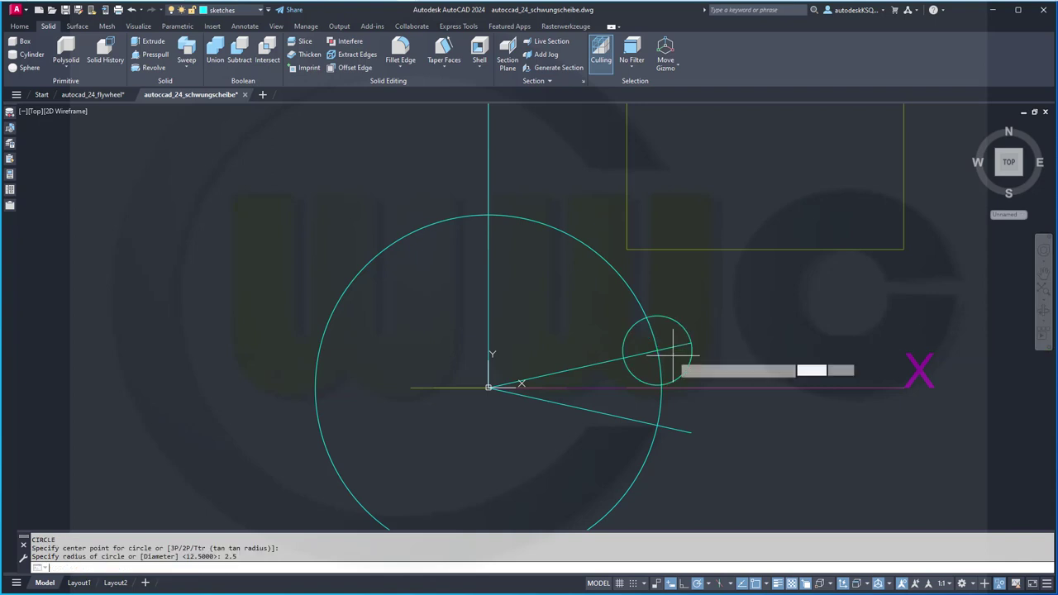
{"action": "key", "text": "Return"}
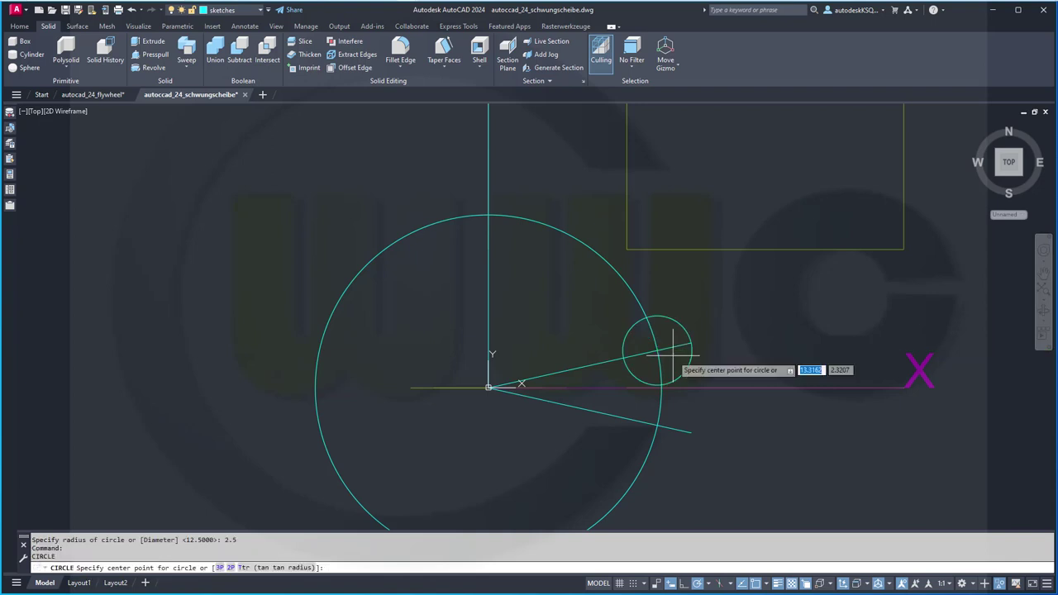
{"action": "left_click", "coordinate": [654, 426]}
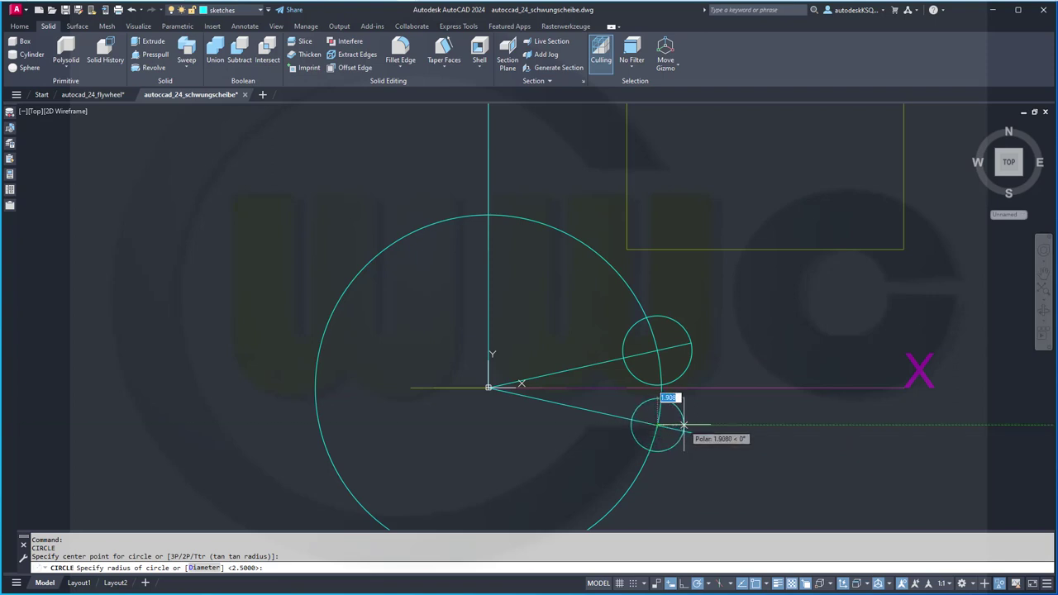
{"action": "key", "text": "Return"}
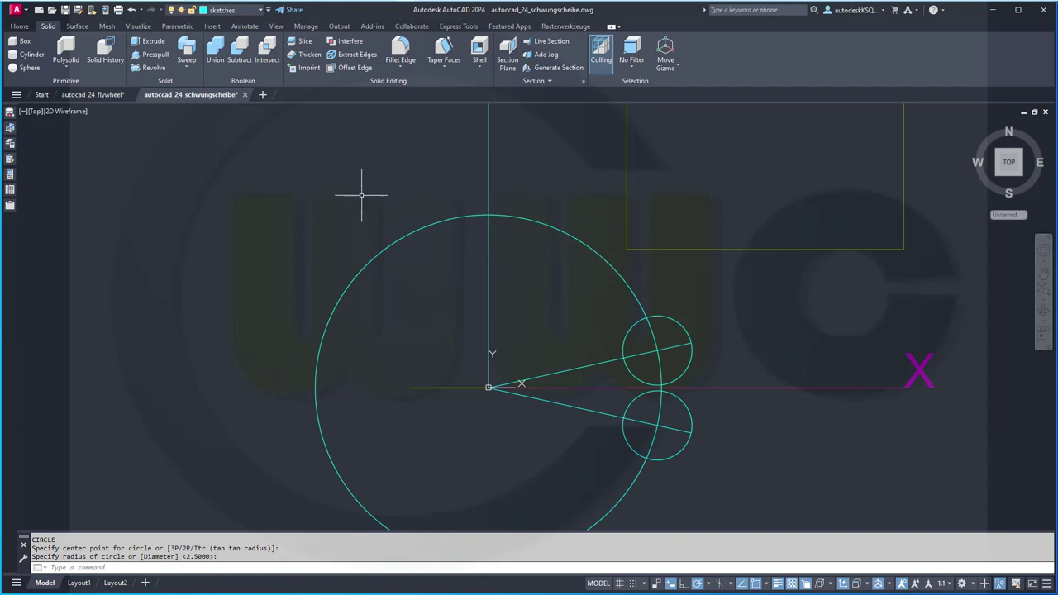
{"action": "key", "text": "Return"}
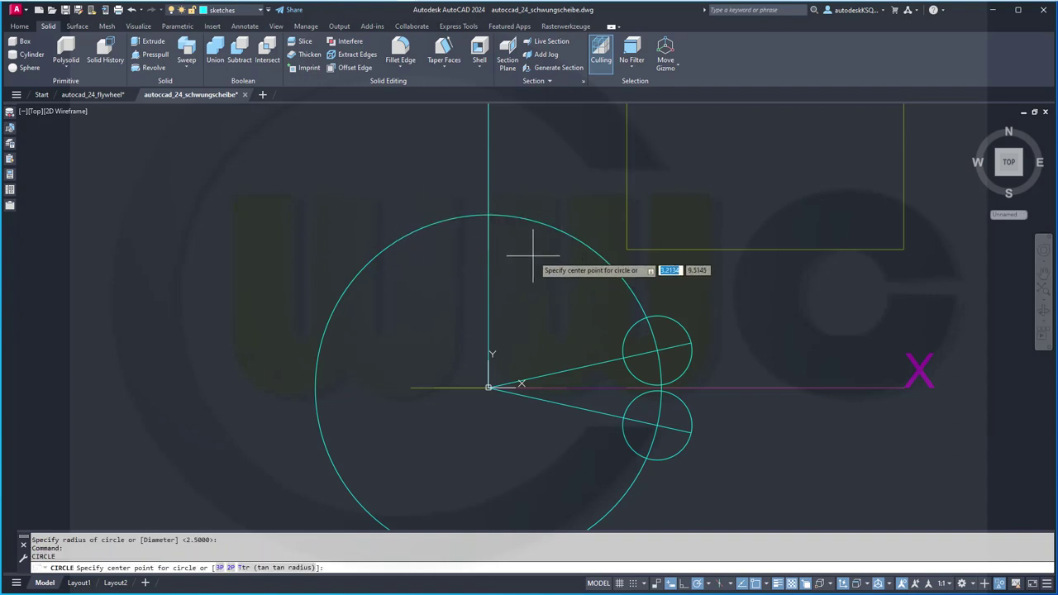
Add an inner and an outer circle centred on the origin, bracketing the small circles
{"action": "type", "text": "1"}
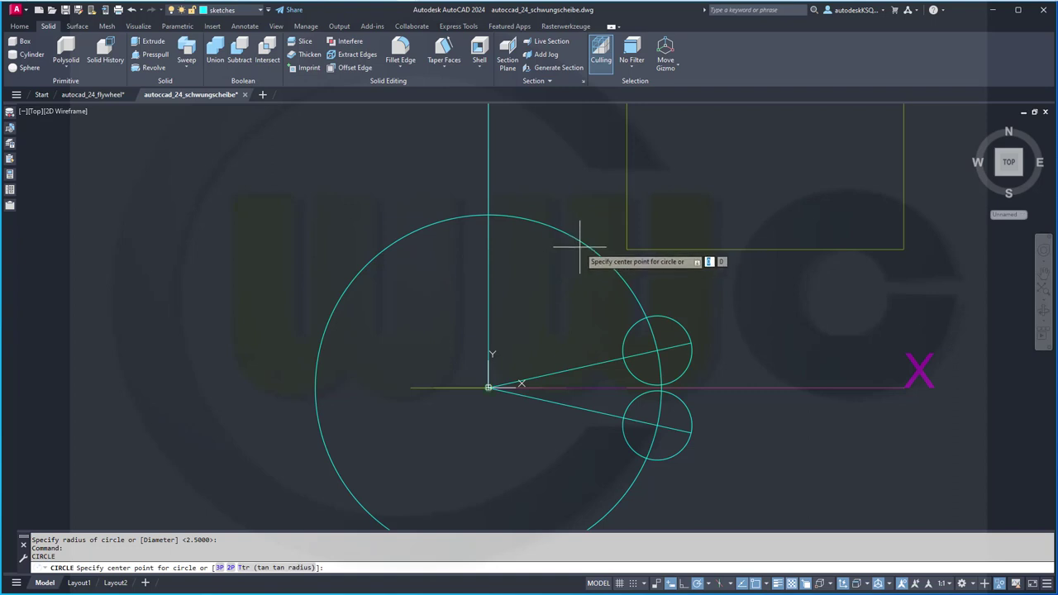
{"action": "key", "text": "Return"}
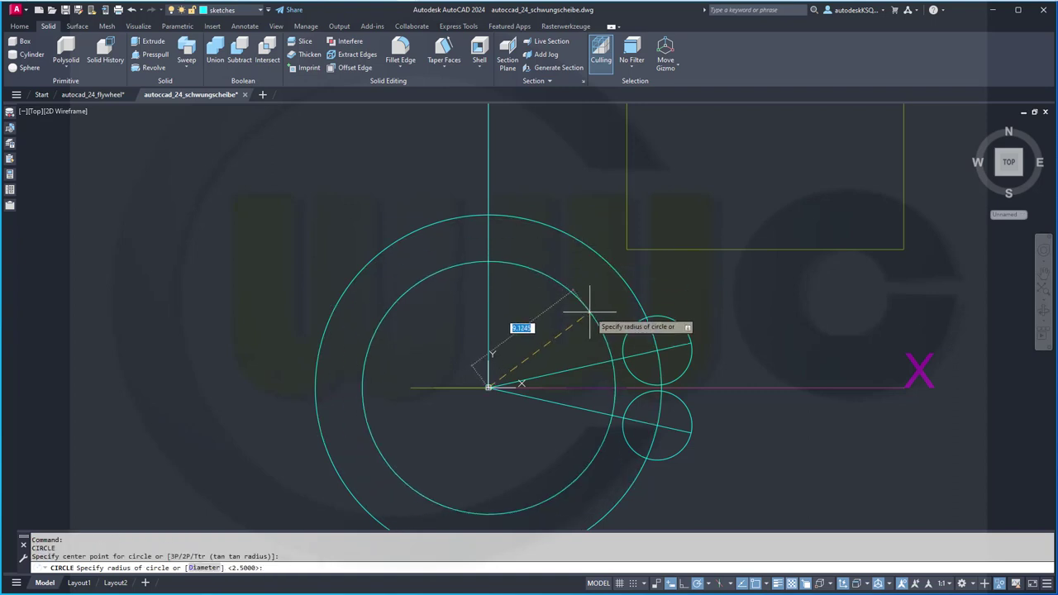
{"action": "left_click", "coordinate": [624, 358]}
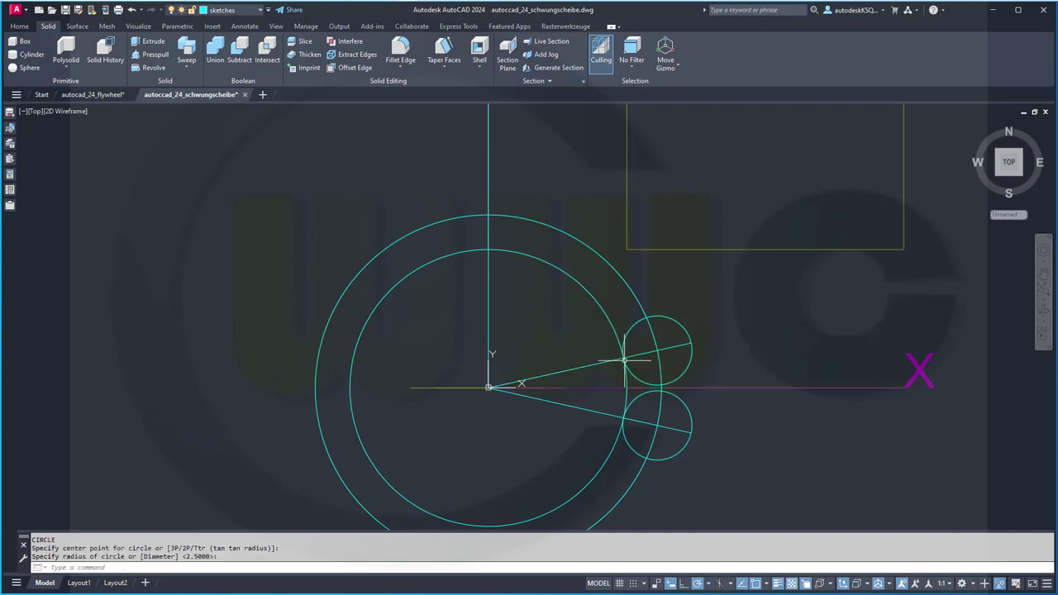
{"action": "key", "text": "Return"}
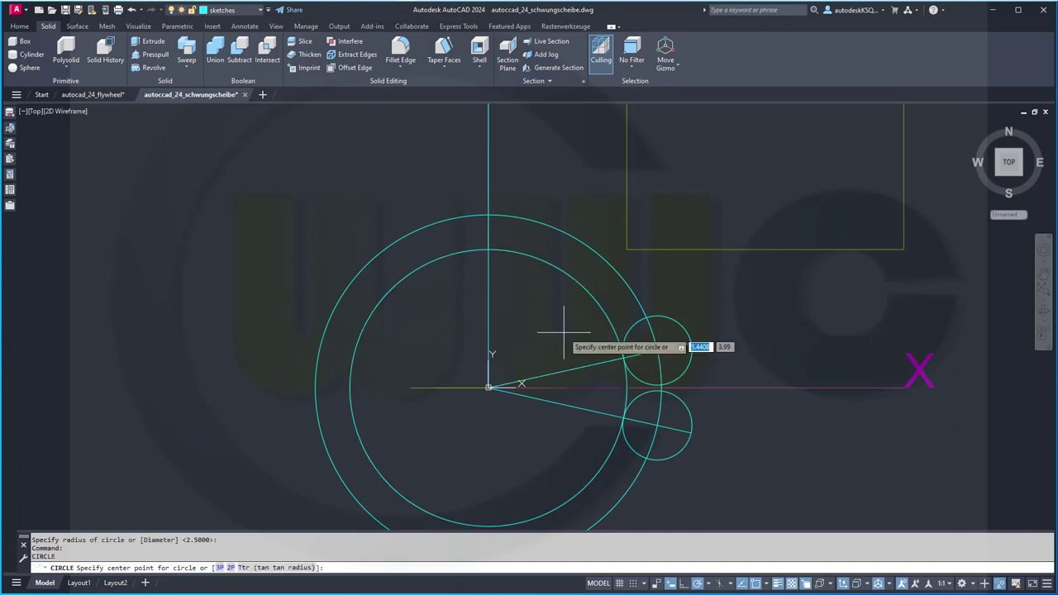
{"action": "left_click", "coordinate": [584, 289]}
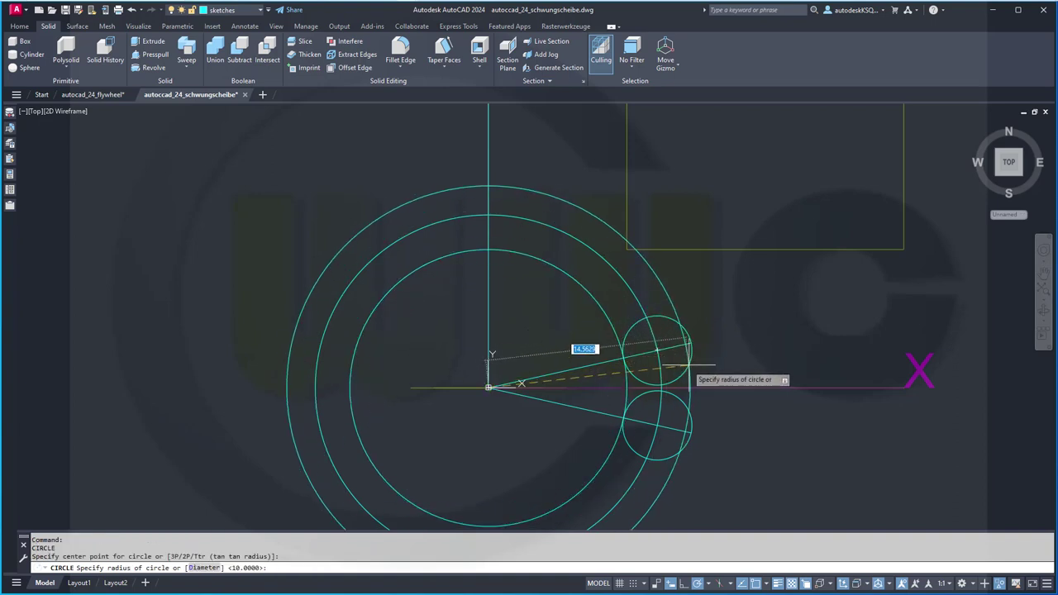
{"action": "key", "text": "Escape"}
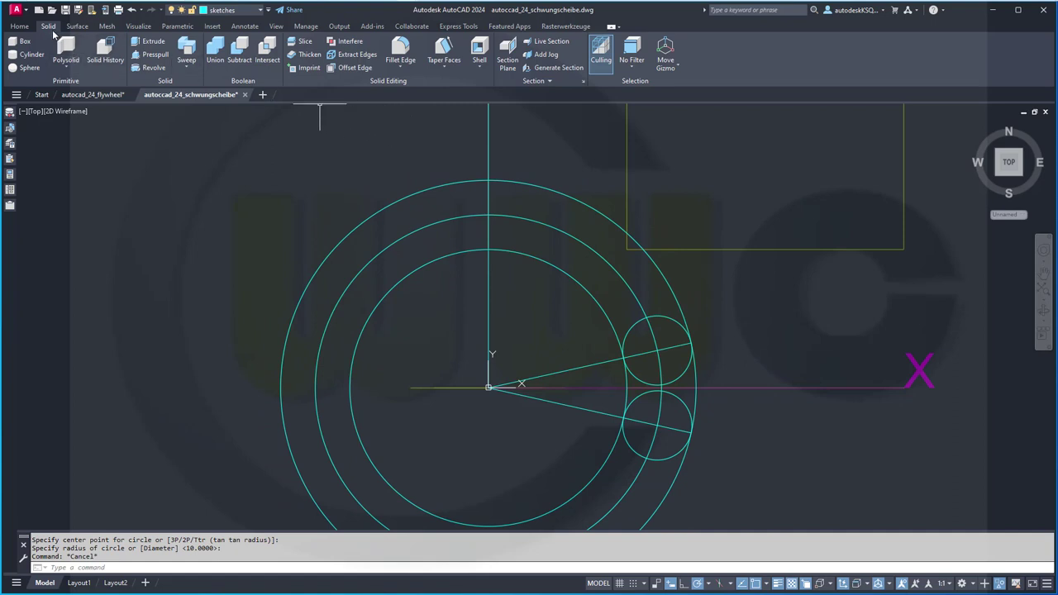
{"action": "left_click", "coordinate": [19, 26]}
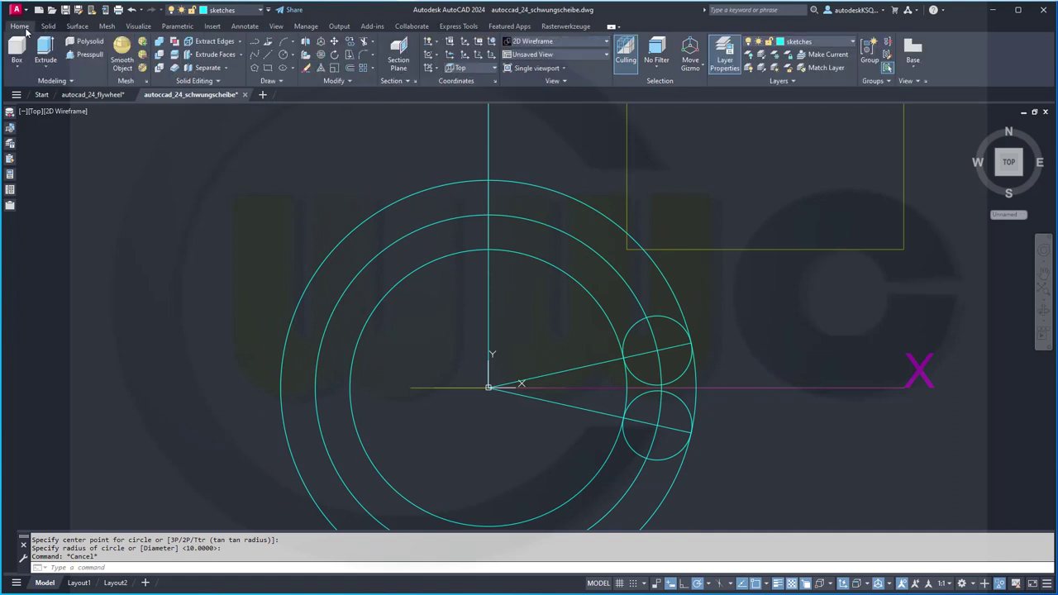
Start Trim and window-select the circles and both small circles as cutting edges
{"action": "left_click", "coordinate": [365, 43]}
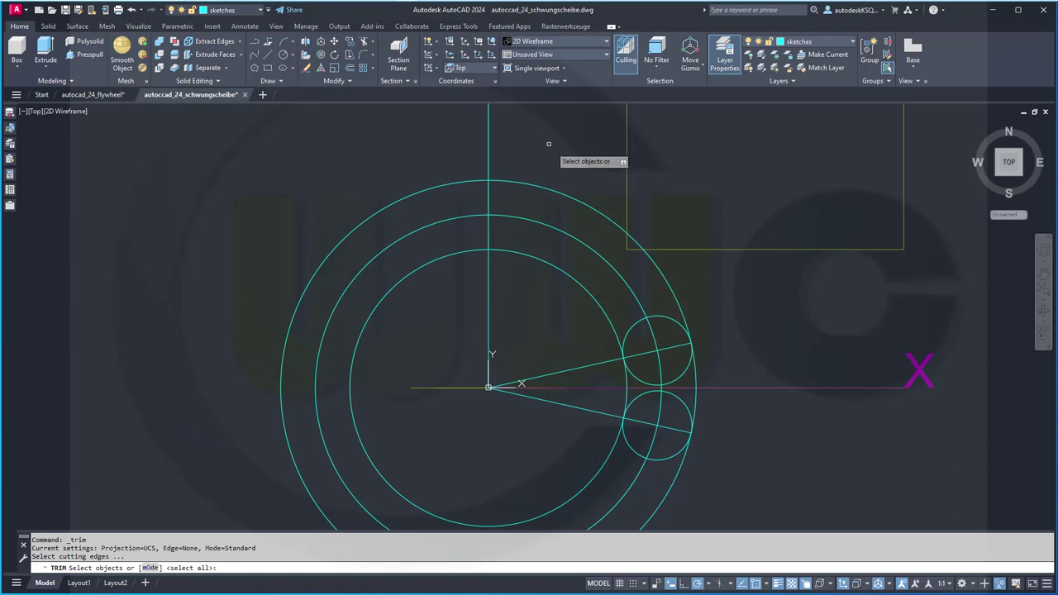
{"action": "scroll", "coordinate": [744, 387], "scroll_direction": "down", "scroll_amount": 2}
{"action": "left_click", "coordinate": [756, 480]}
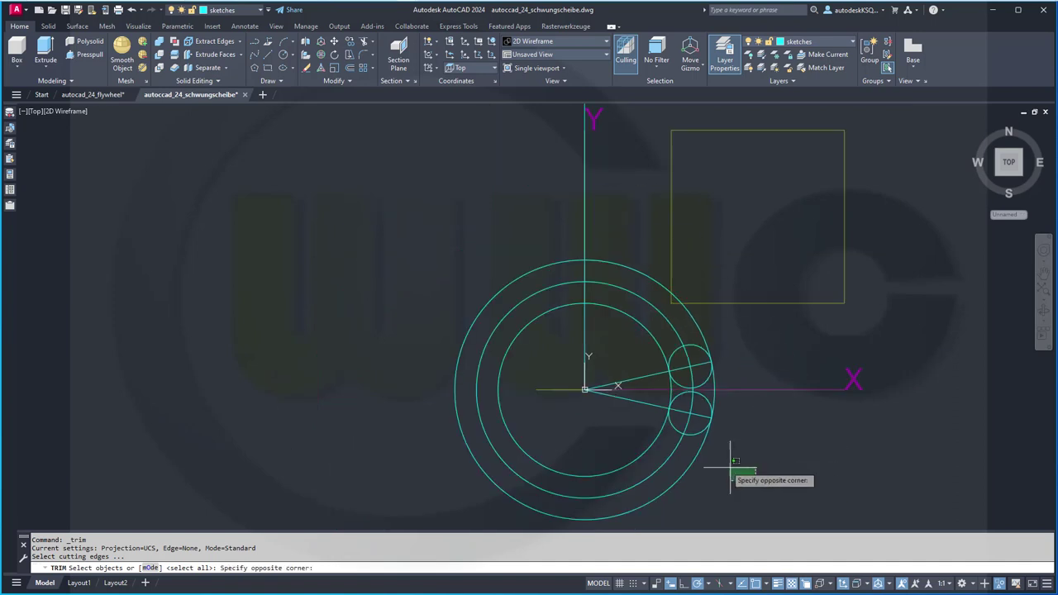
{"action": "left_click", "coordinate": [626, 422]}
{"action": "left_click", "coordinate": [731, 377]}
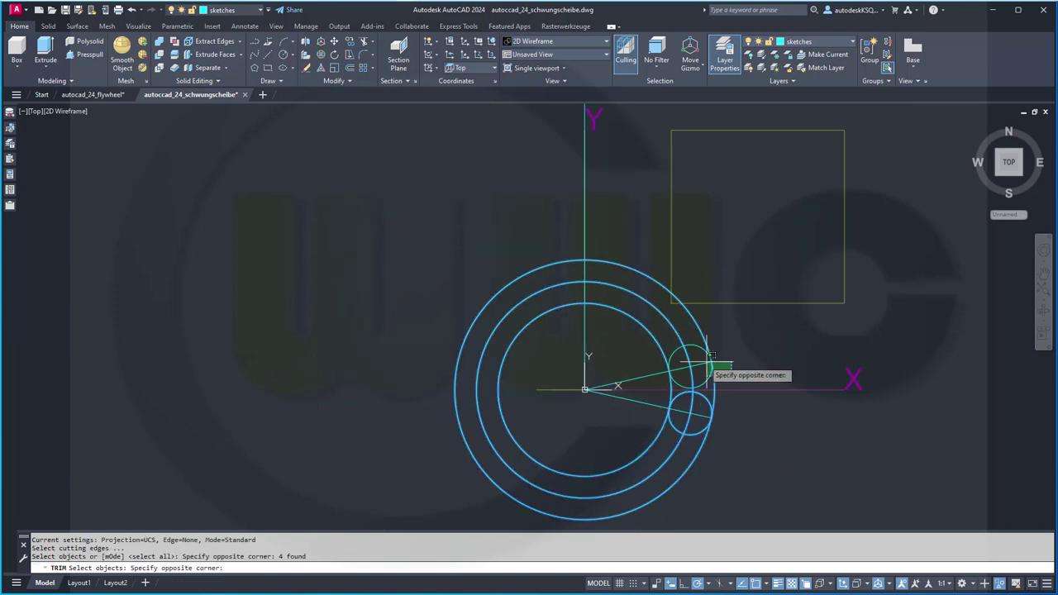
{"action": "left_click", "coordinate": [653, 337]}
{"action": "left_click", "coordinate": [740, 440]}
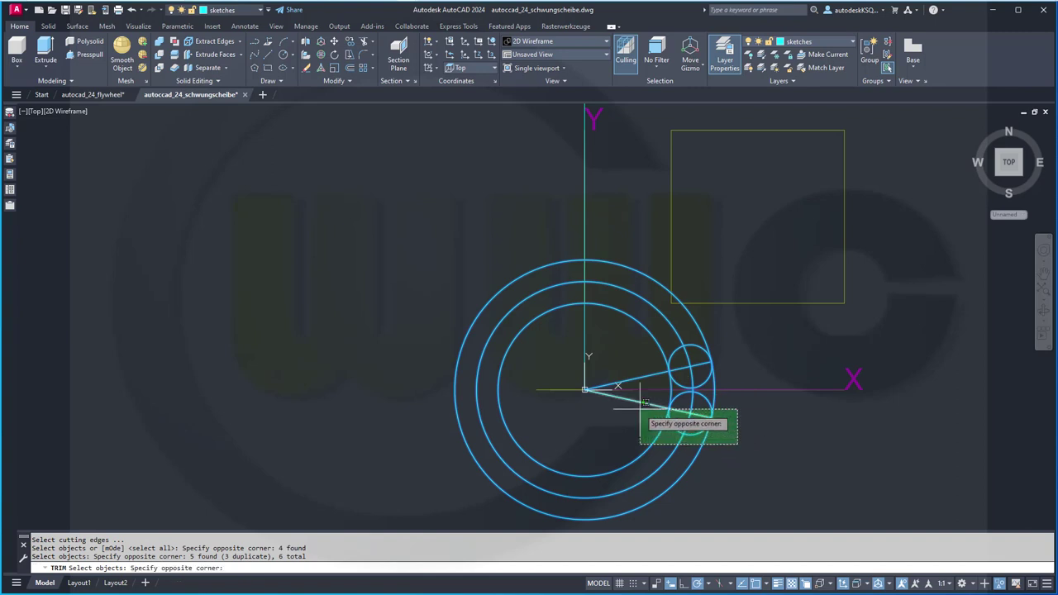
{"action": "left_click", "coordinate": [639, 406]}
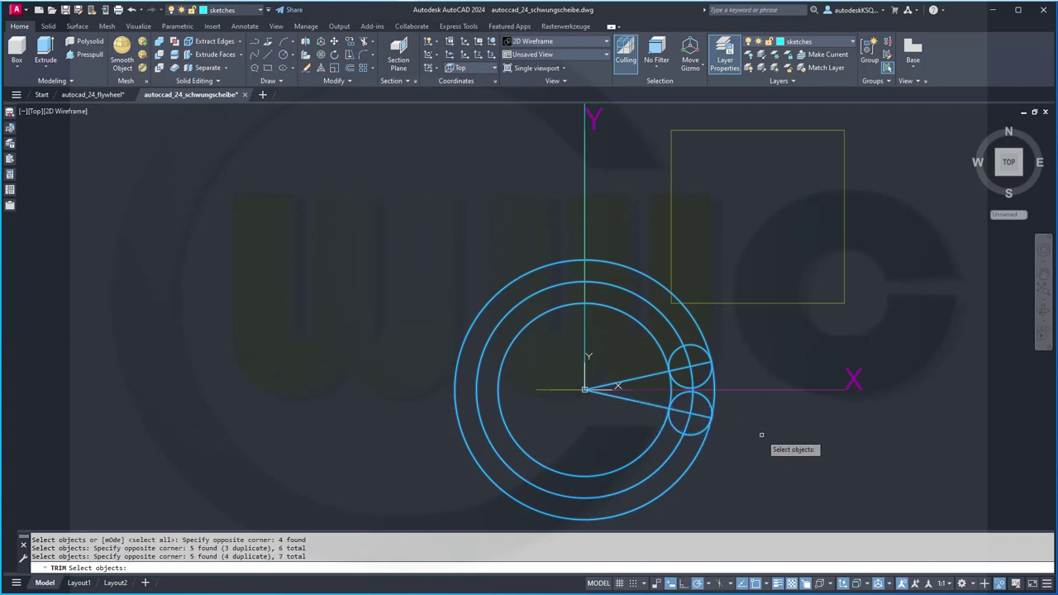
{"action": "key", "text": "Return"}
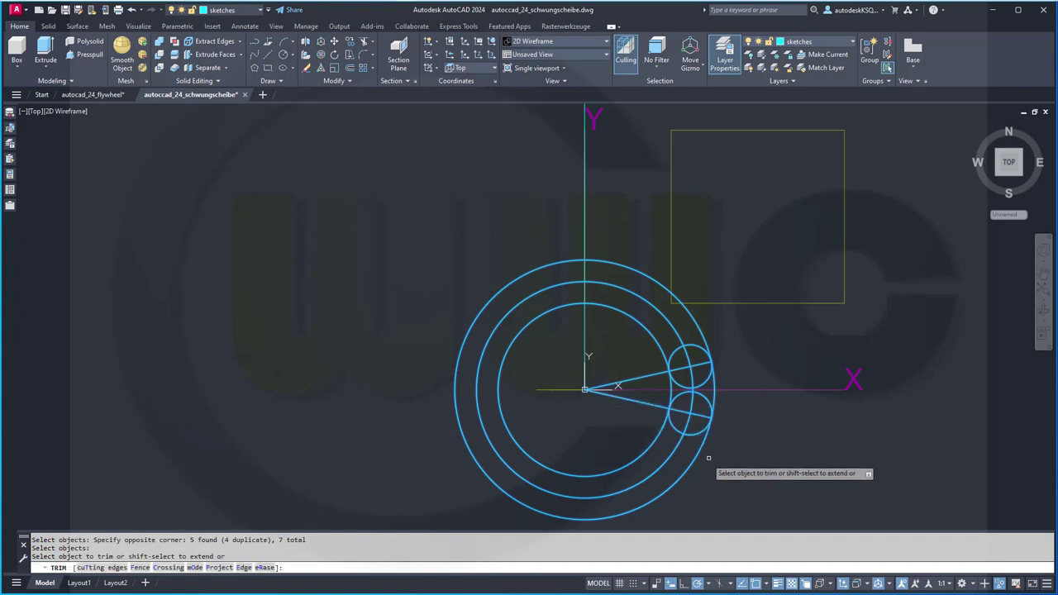
Trim away the big concentric circle pieces, the small circles' inner arcs and the chords inside
{"action": "left_click", "coordinate": [684, 494]}
{"action": "left_click", "coordinate": [637, 472]}
{"action": "left_click", "coordinate": [685, 496]}
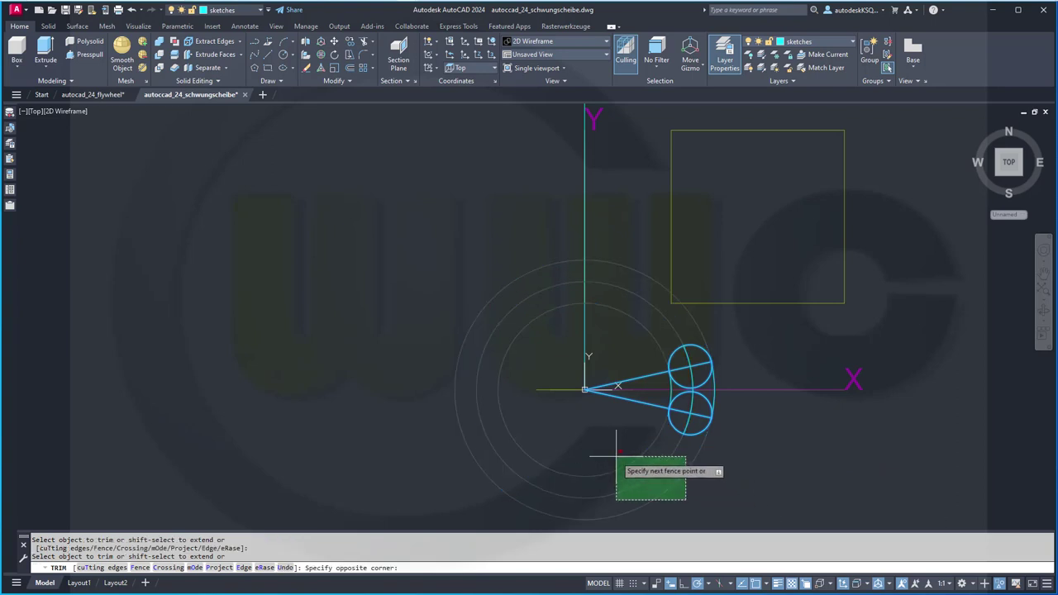
{"action": "left_click", "coordinate": [649, 452]}
{"action": "scroll", "coordinate": [647, 446], "scroll_direction": "up", "scroll_amount": 4}
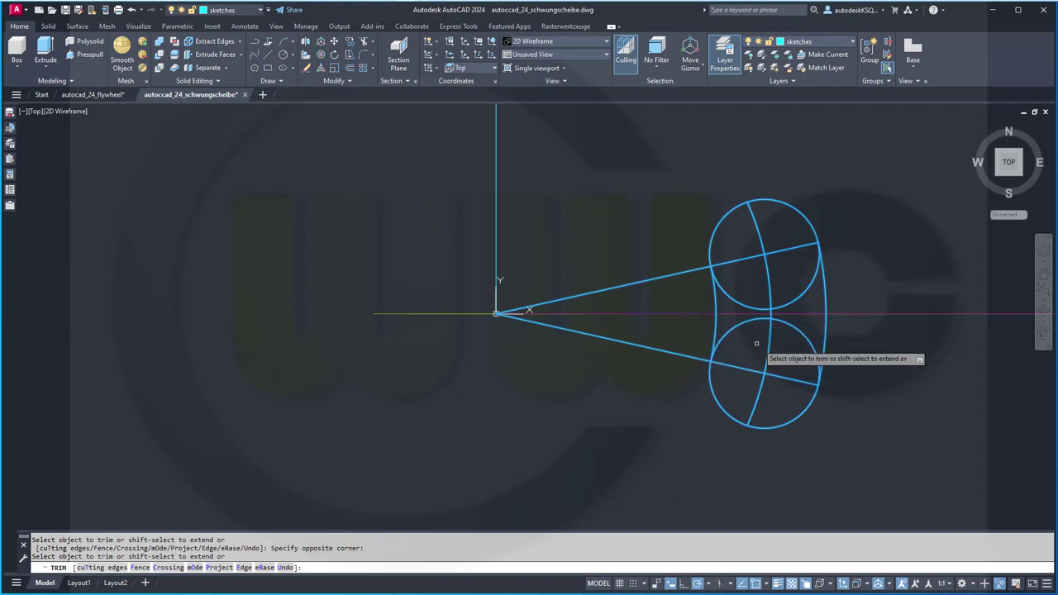
{"action": "left_click", "coordinate": [789, 355]}
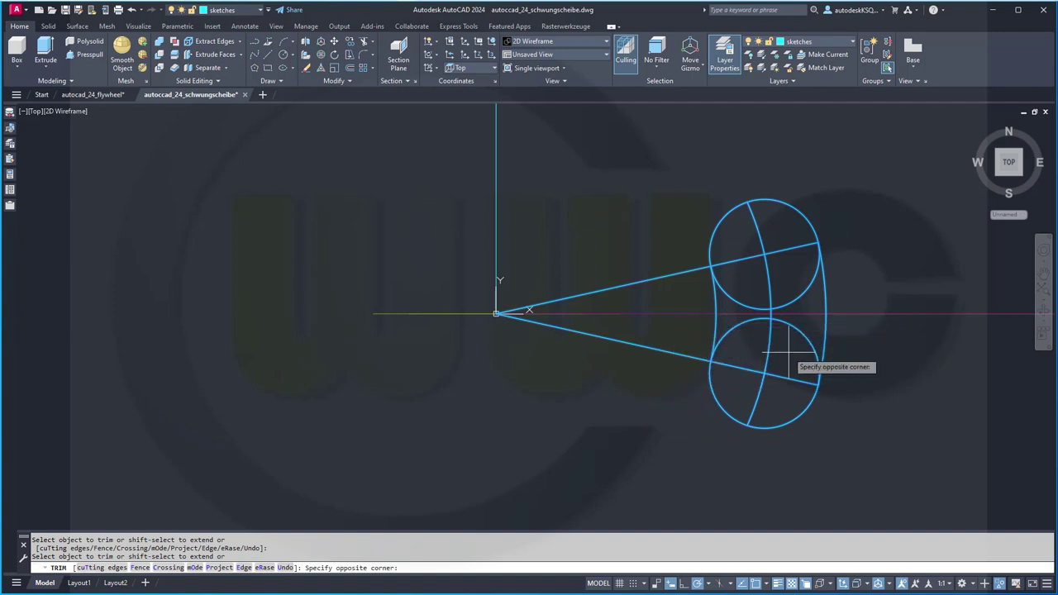
{"action": "left_click", "coordinate": [754, 282]}
{"action": "left_click", "coordinate": [769, 275]}
{"action": "left_click", "coordinate": [756, 244]}
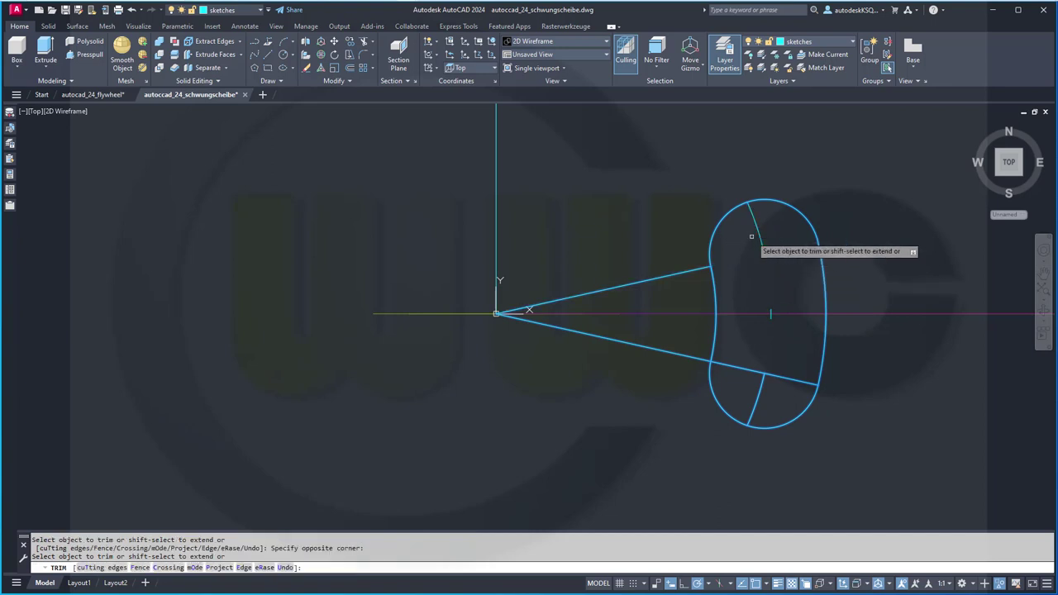
{"action": "left_click", "coordinate": [783, 404]}
{"action": "left_click", "coordinate": [754, 367]}
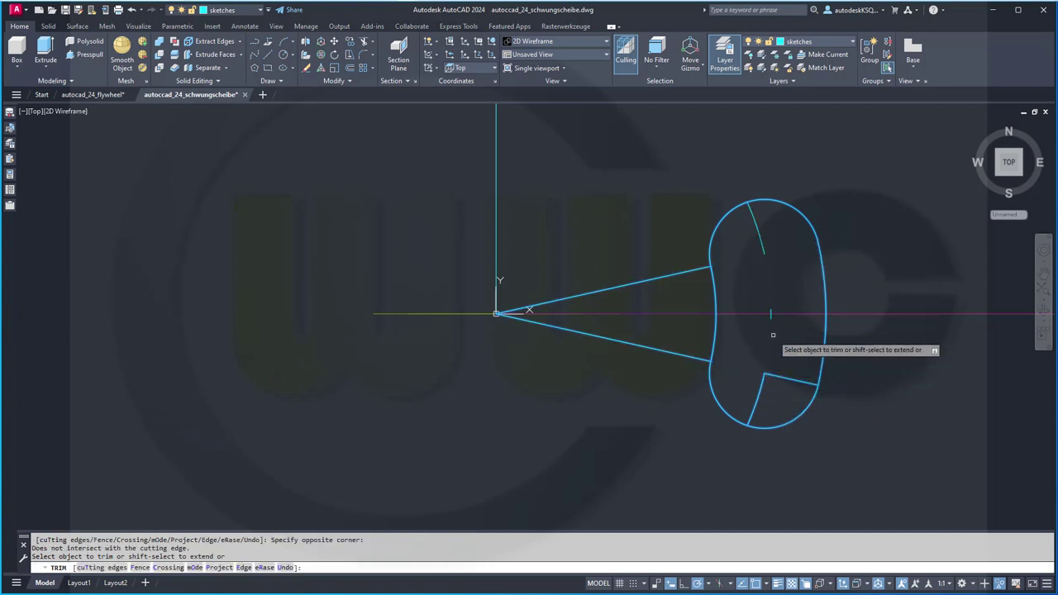
Erase the leftover short lines inside the lobe and end trimming
{"action": "right_click", "coordinate": [772, 393]}
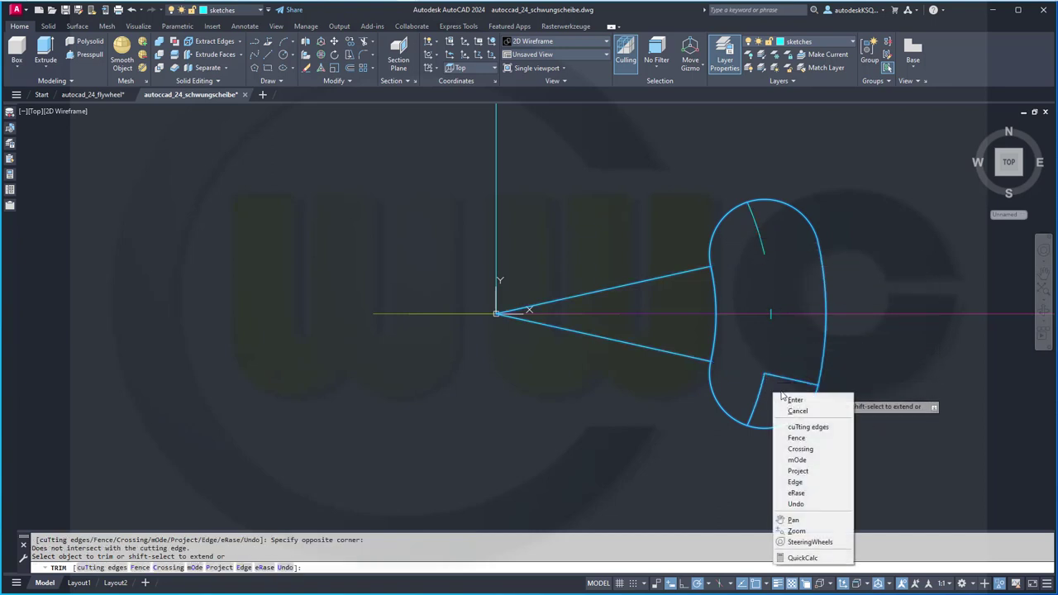
{"action": "left_click", "coordinate": [796, 493]}
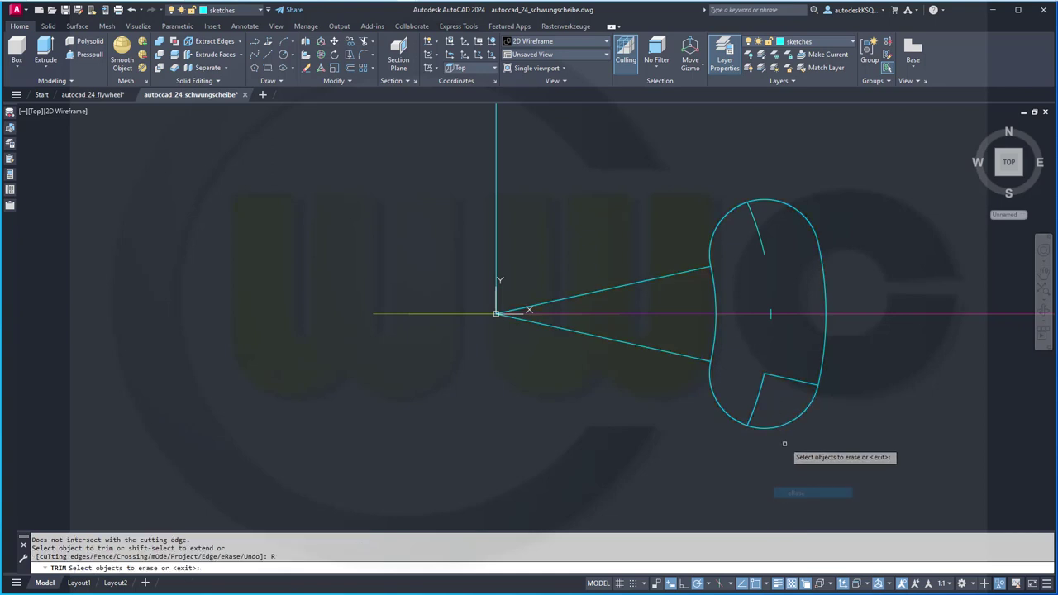
{"action": "left_click", "coordinate": [786, 423]}
{"action": "left_click", "coordinate": [734, 337]}
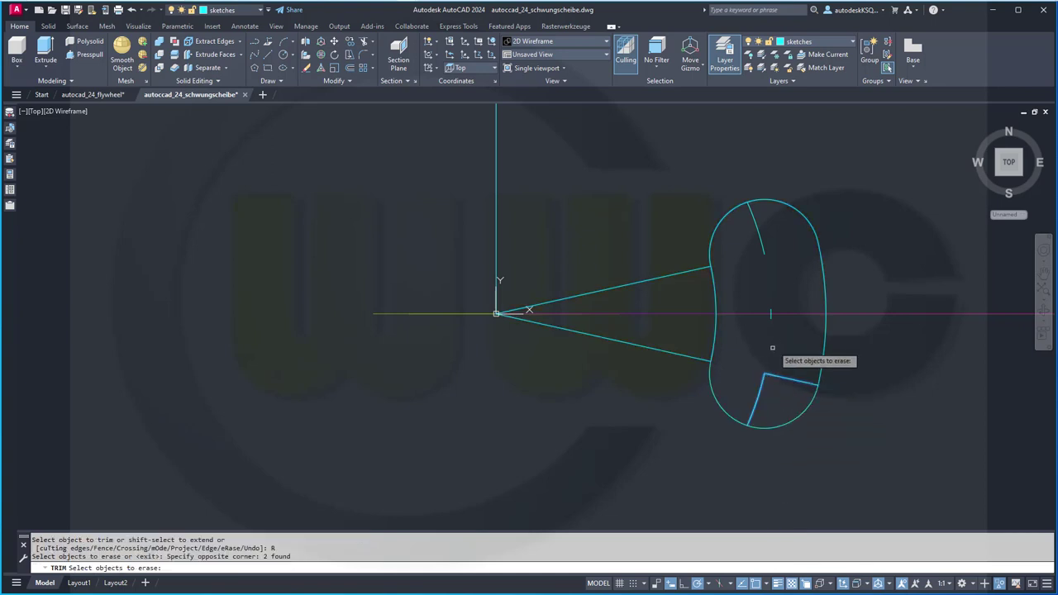
{"action": "left_click", "coordinate": [778, 332]}
{"action": "left_click", "coordinate": [775, 335]}
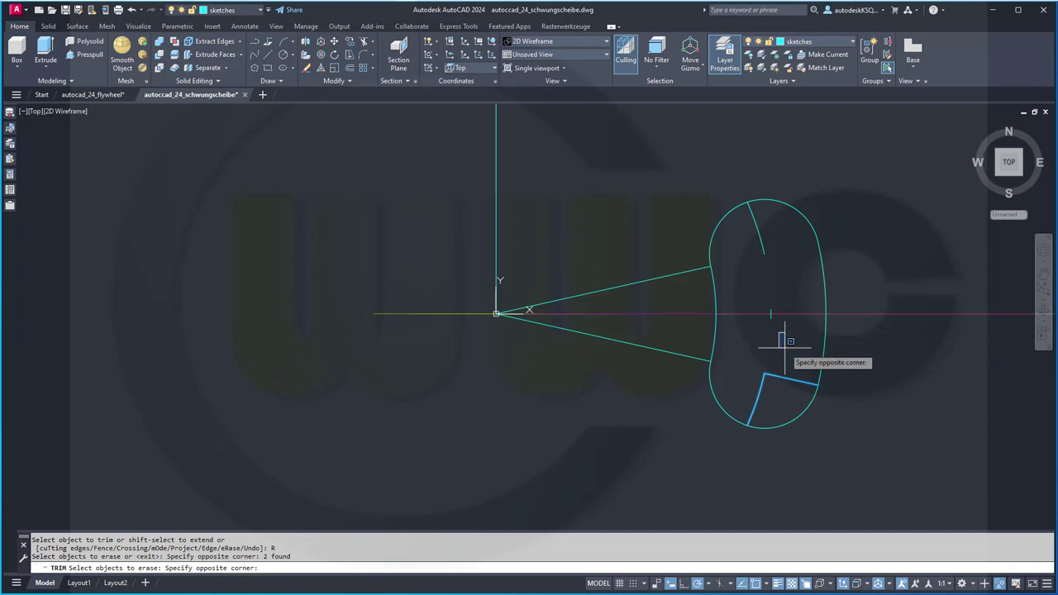
{"action": "left_click", "coordinate": [760, 290]}
{"action": "left_click", "coordinate": [783, 329]}
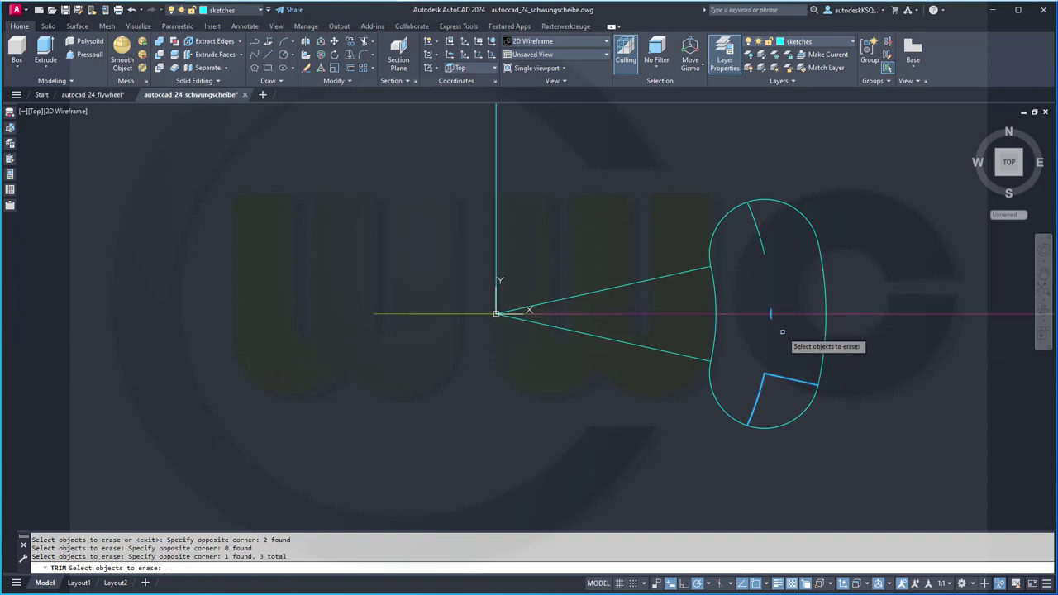
{"action": "left_click", "coordinate": [757, 237]}
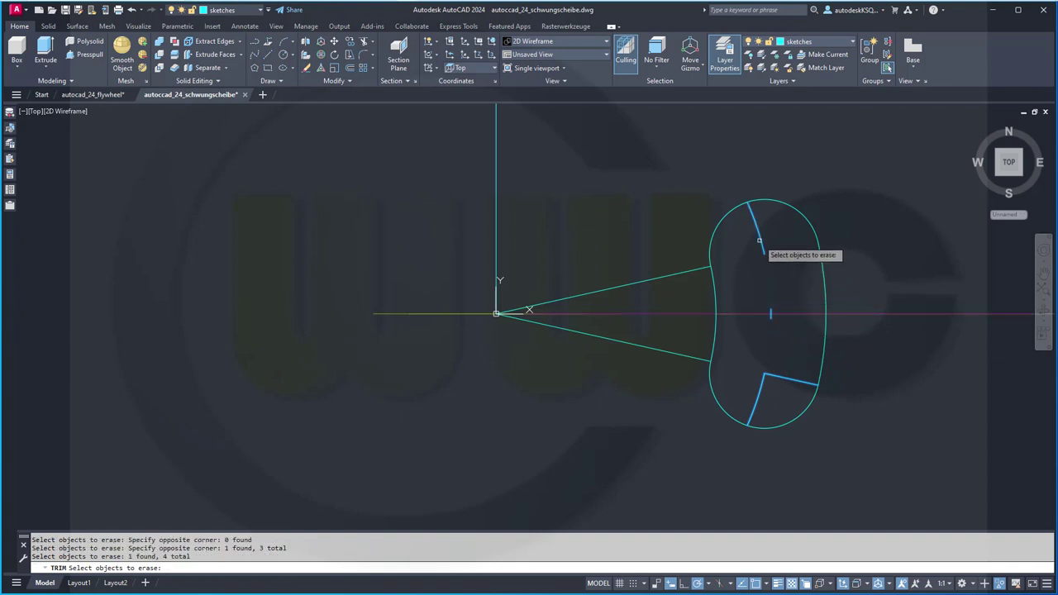
{"action": "key", "text": "Return"}
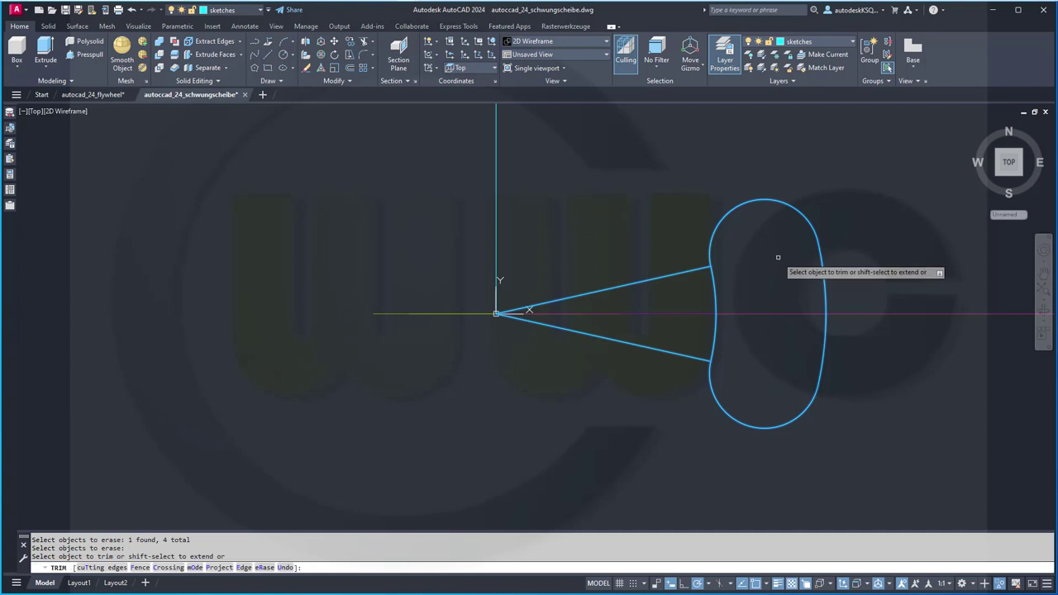
{"action": "key", "text": "Return"}
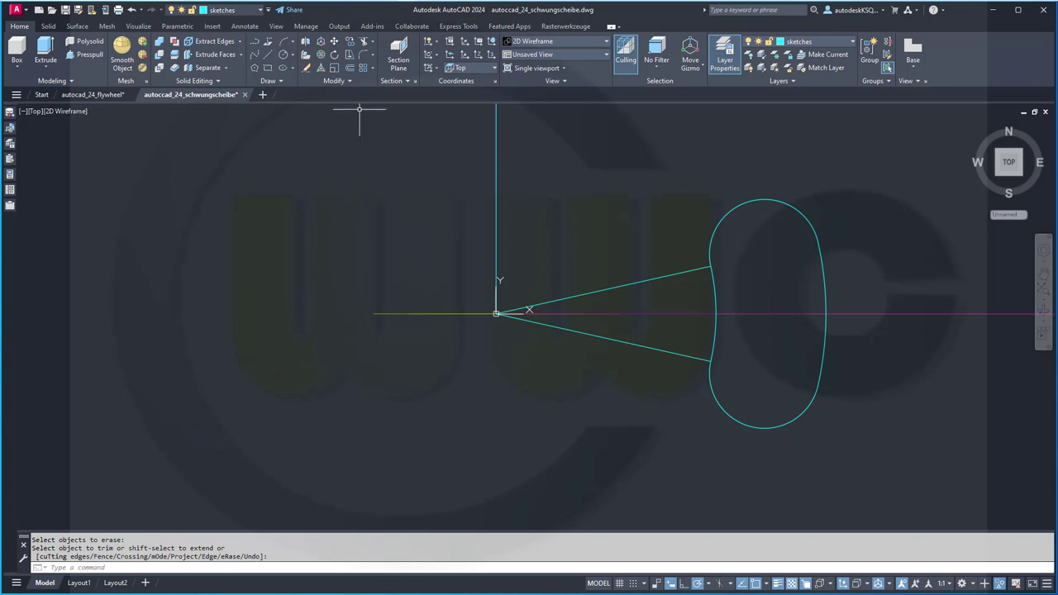
Join the lobe's top, left, lower and right arcs into one closed polyline, then tilt the view
{"action": "left_click", "coordinate": [351, 81]}
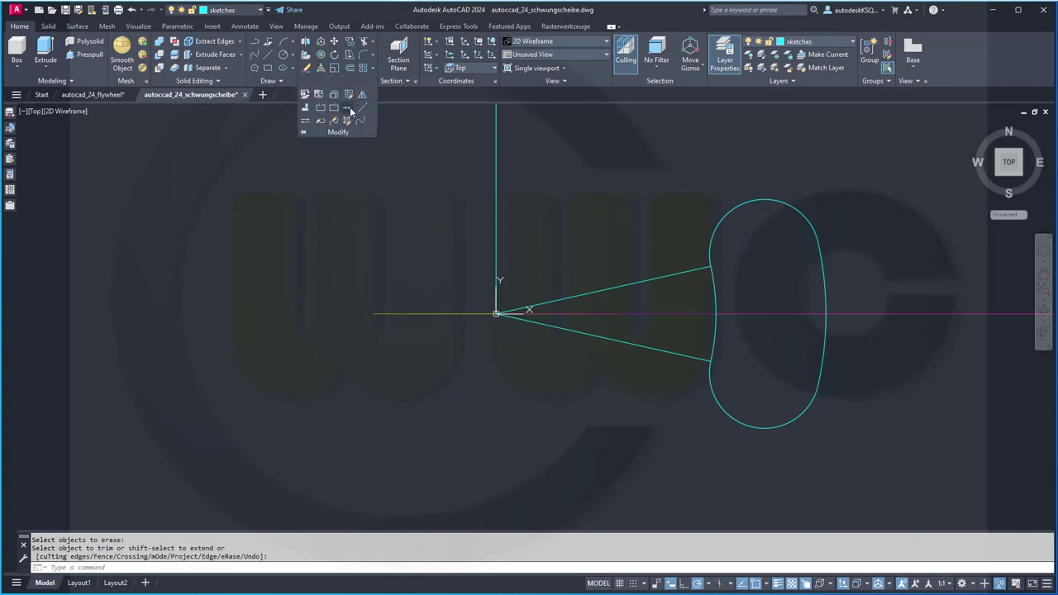
{"action": "left_click", "coordinate": [348, 109]}
{"action": "left_click", "coordinate": [844, 228]}
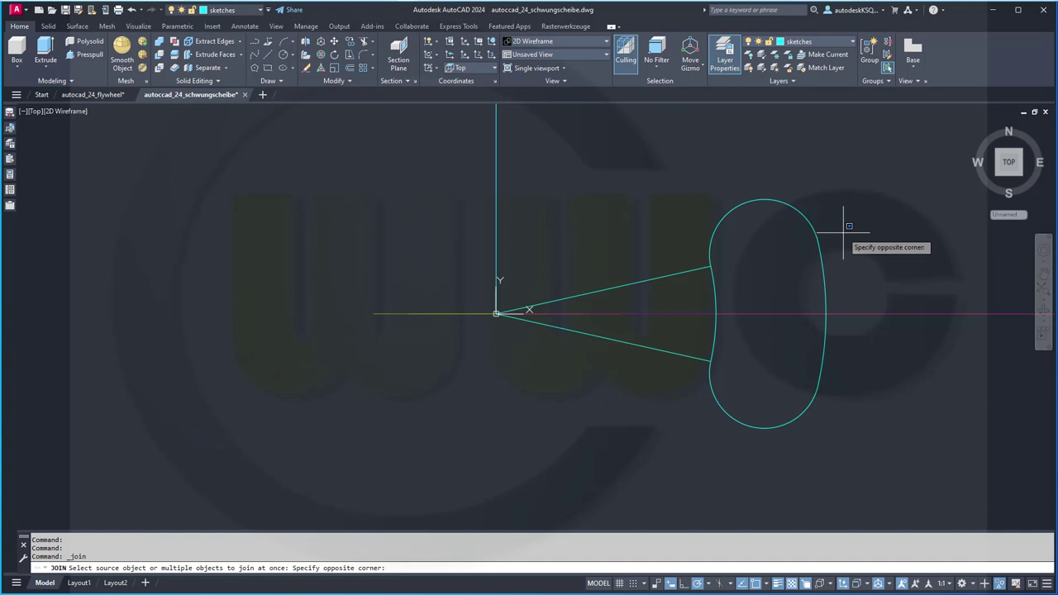
{"action": "left_click", "coordinate": [699, 203]}
{"action": "left_click", "coordinate": [765, 308]}
{"action": "left_click", "coordinate": [698, 303]}
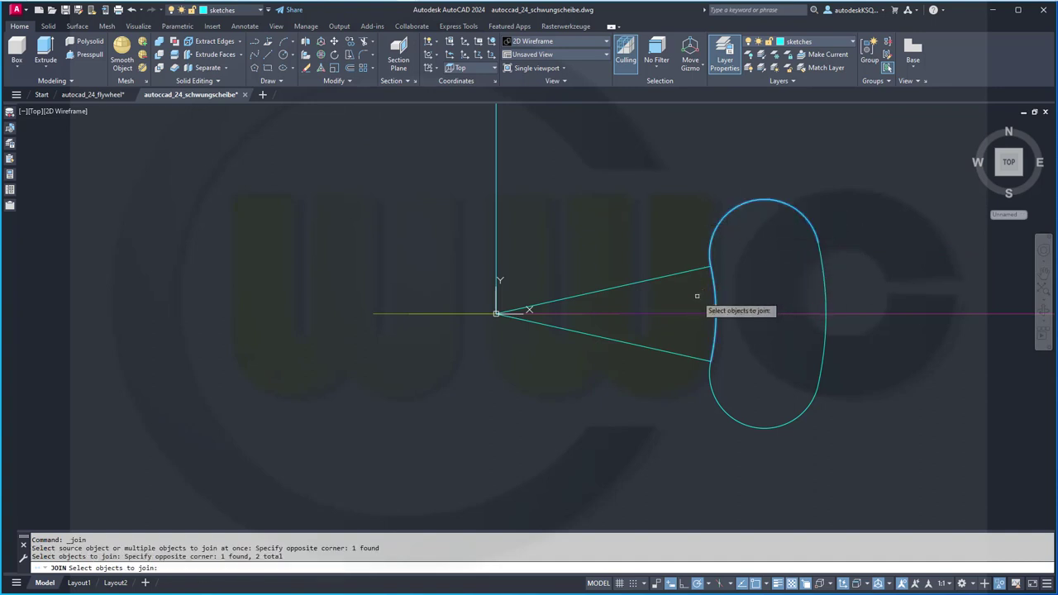
{"action": "left_click", "coordinate": [817, 461]}
{"action": "left_click", "coordinate": [689, 405]}
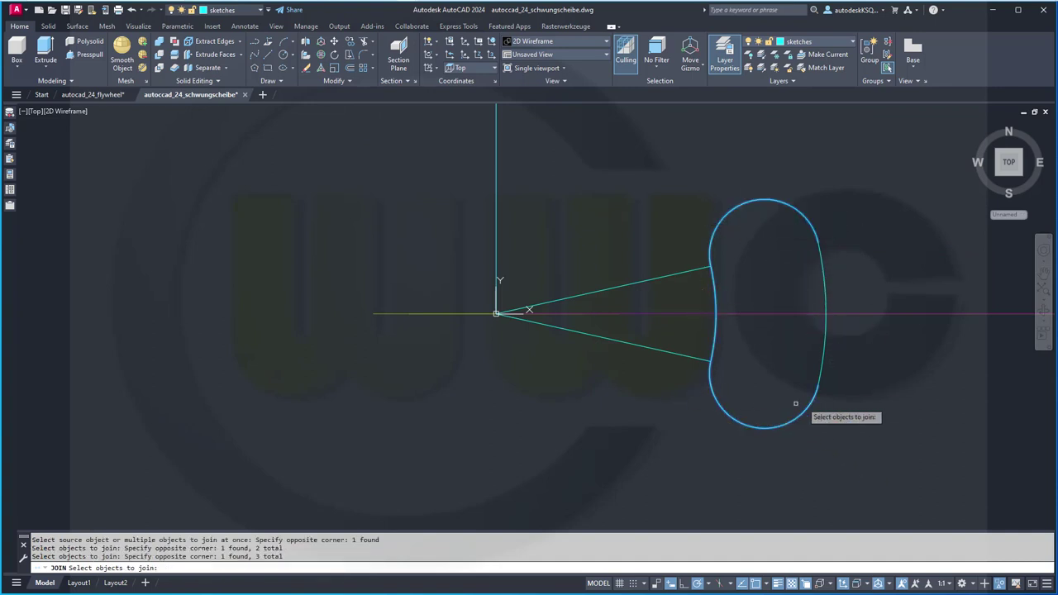
{"action": "left_click", "coordinate": [849, 370]}
{"action": "left_click", "coordinate": [777, 245]}
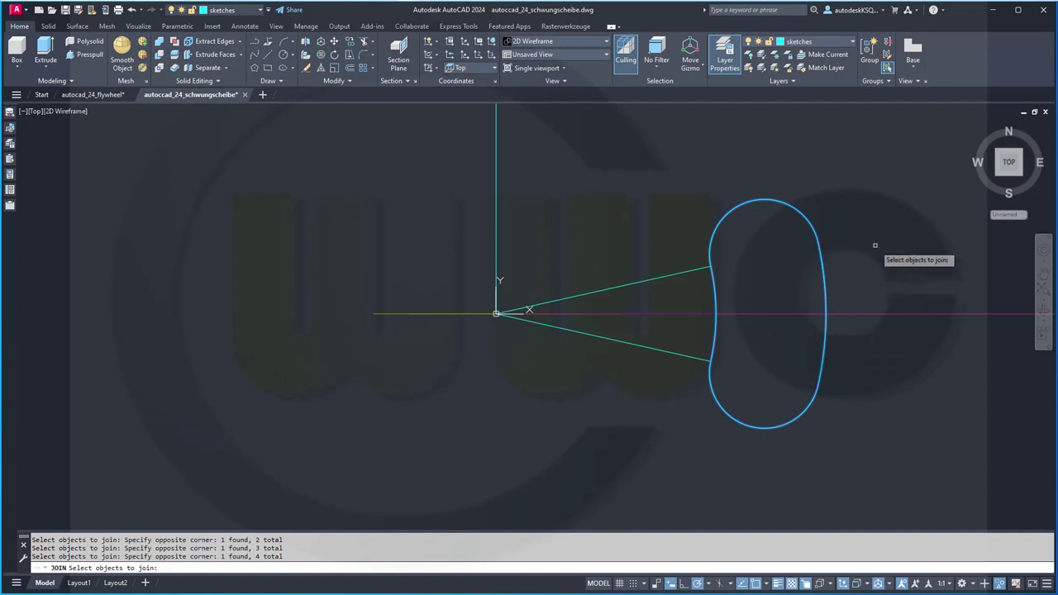
{"action": "key", "text": "Return"}
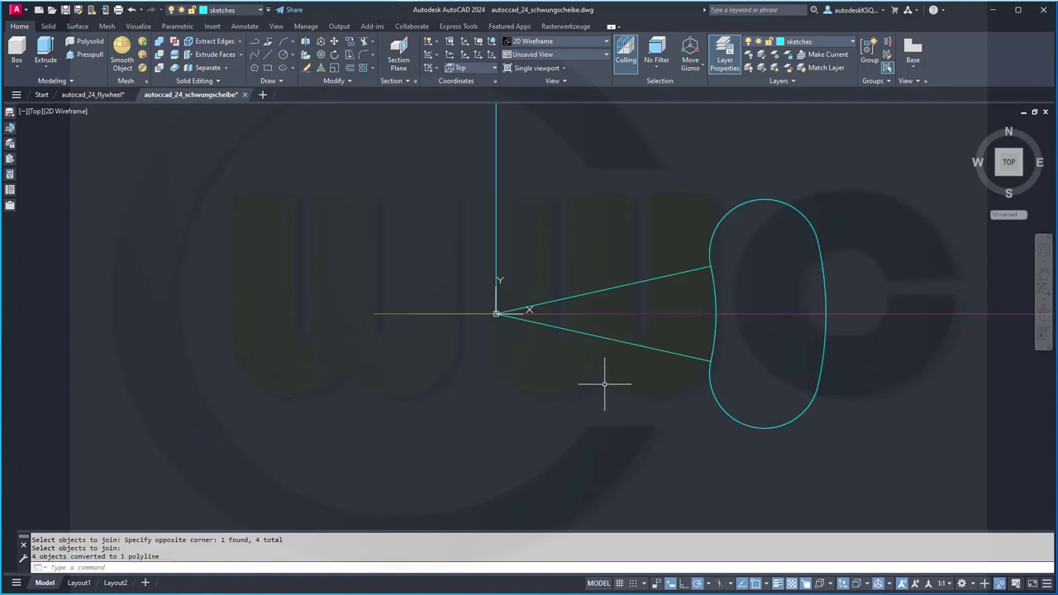
{"action": "middle_click_drag", "start_coordinate": [605, 404], "coordinate": [607, 302], "text": "shift"}
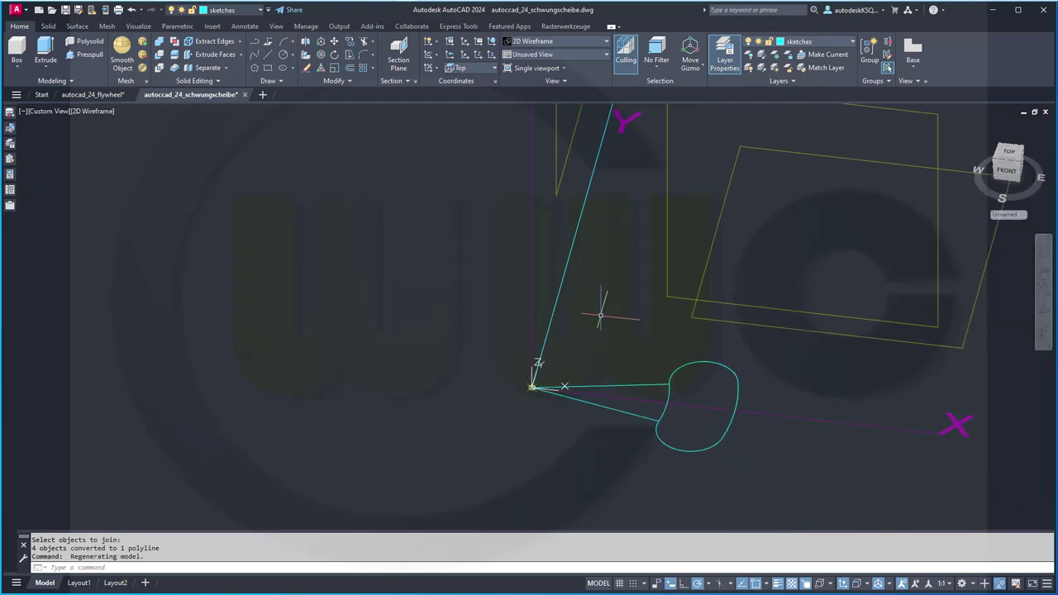
Extrude the lobe outline into a solid 60 units high
{"action": "left_click", "coordinate": [45, 54]}
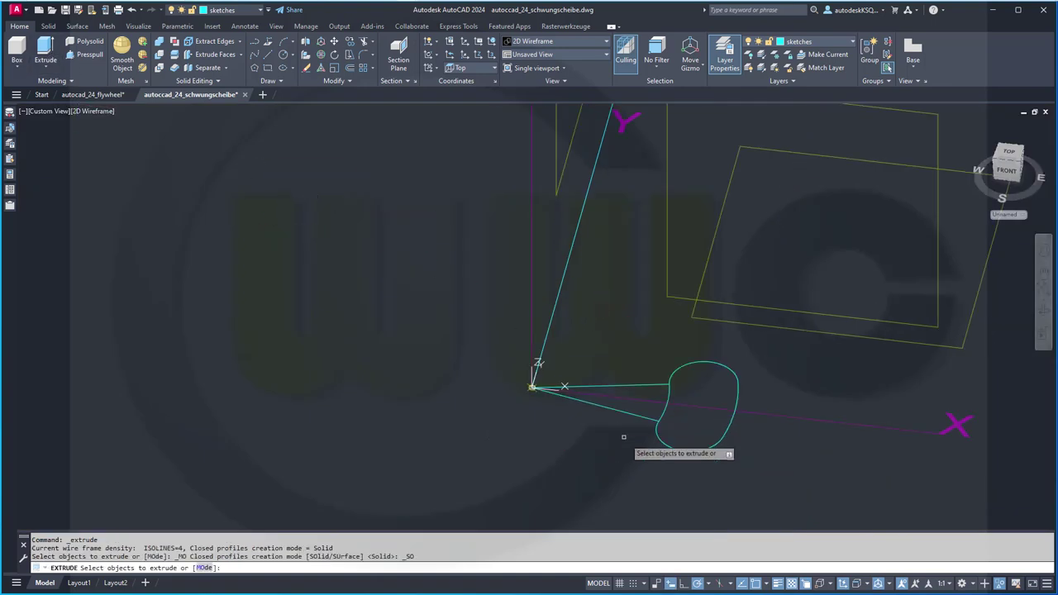
{"action": "left_click", "coordinate": [729, 436]}
{"action": "right_click", "coordinate": [768, 439]}
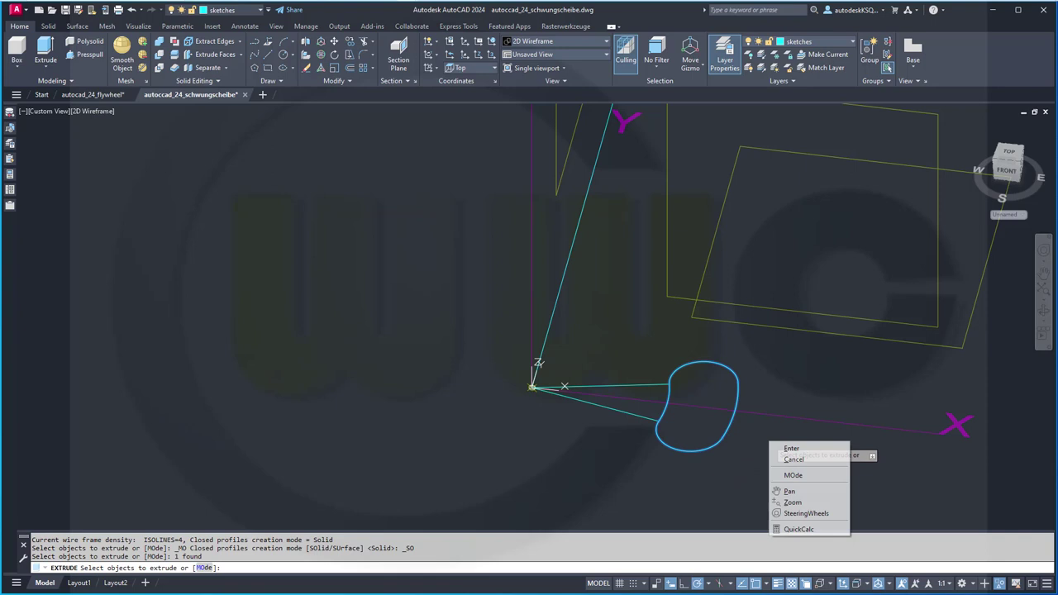
{"action": "left_click", "coordinate": [785, 453]}
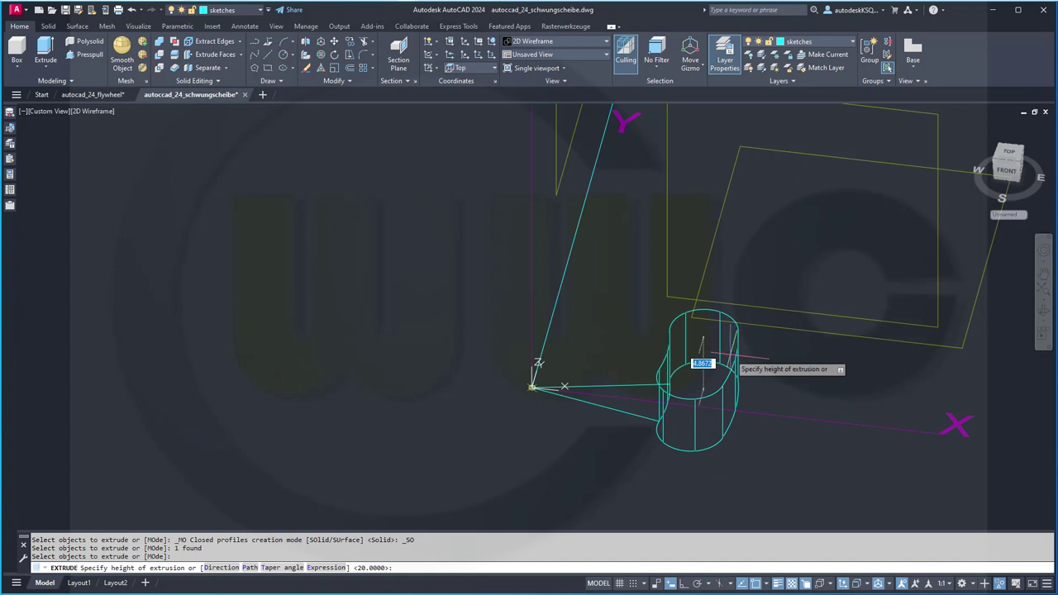
{"action": "type", "text": "60"}
{"action": "key", "text": "Return"}
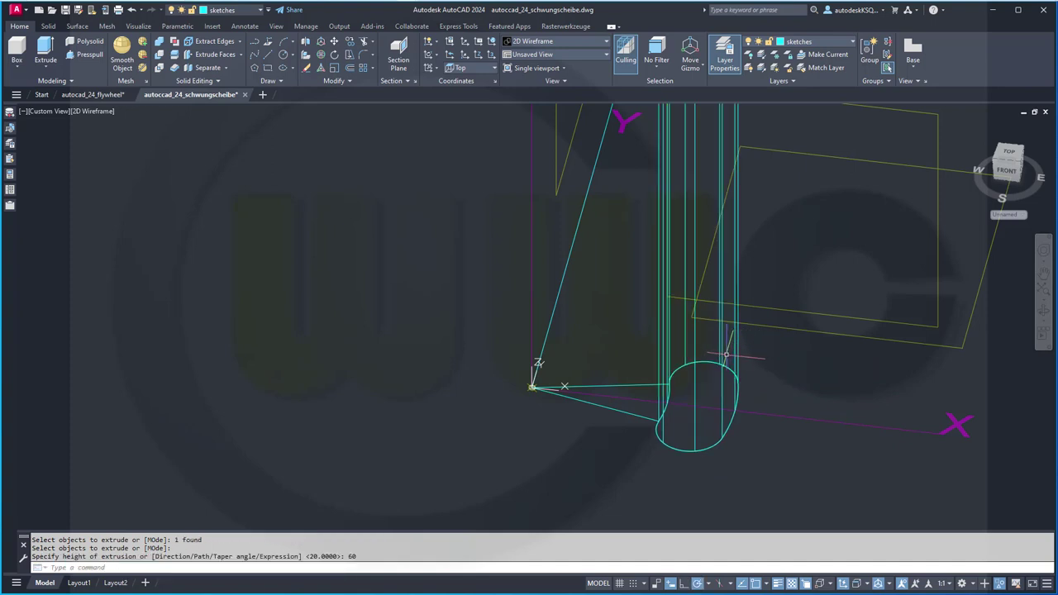
{"action": "scroll", "coordinate": [726, 356], "scroll_direction": "down", "scroll_amount": 5}
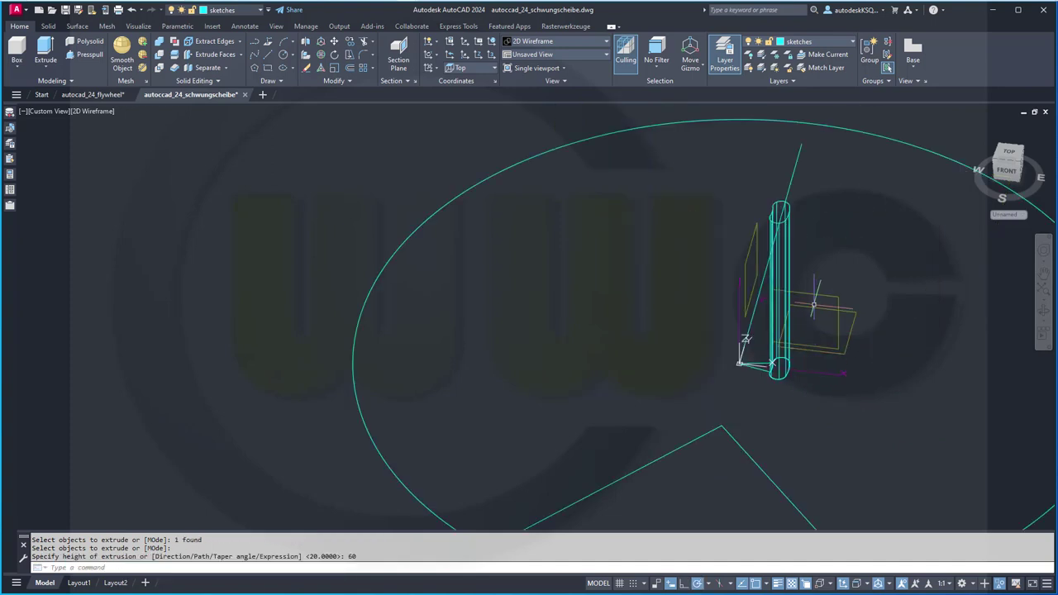
{"action": "scroll", "coordinate": [814, 305], "scroll_direction": "up", "scroll_amount": 3}
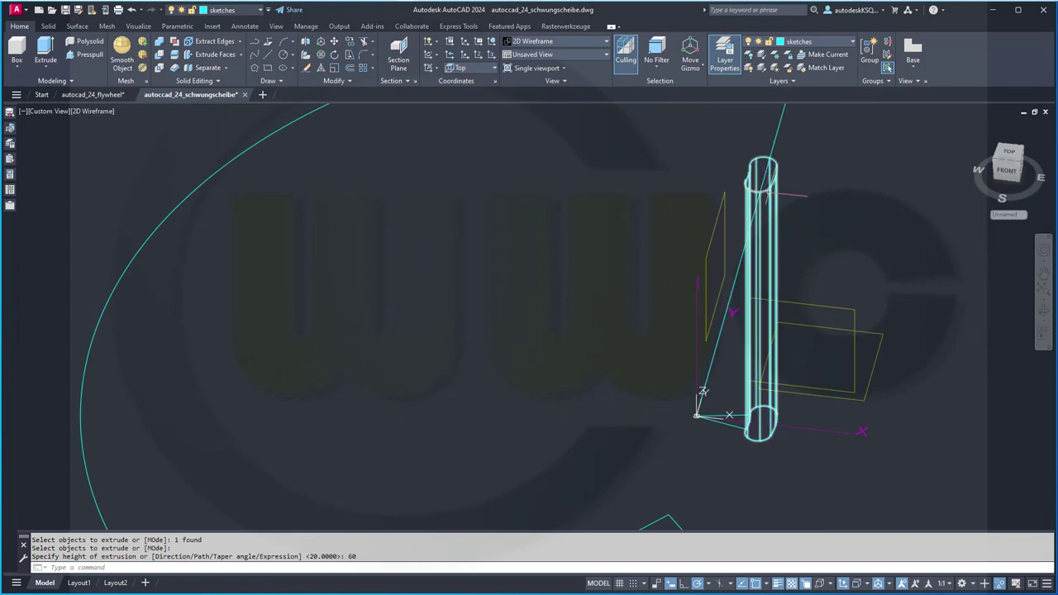
{"action": "key", "text": "Return"}
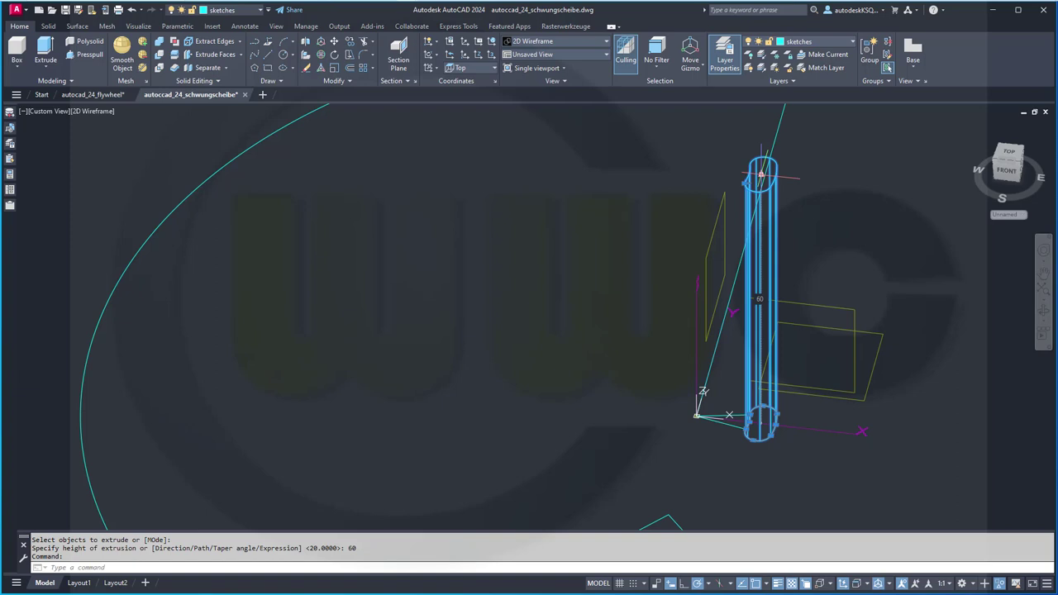
{"action": "scroll", "coordinate": [760, 173], "scroll_direction": "up", "scroll_amount": 3}
{"action": "scroll", "coordinate": [761, 172], "scroll_direction": "down", "scroll_amount": 3}
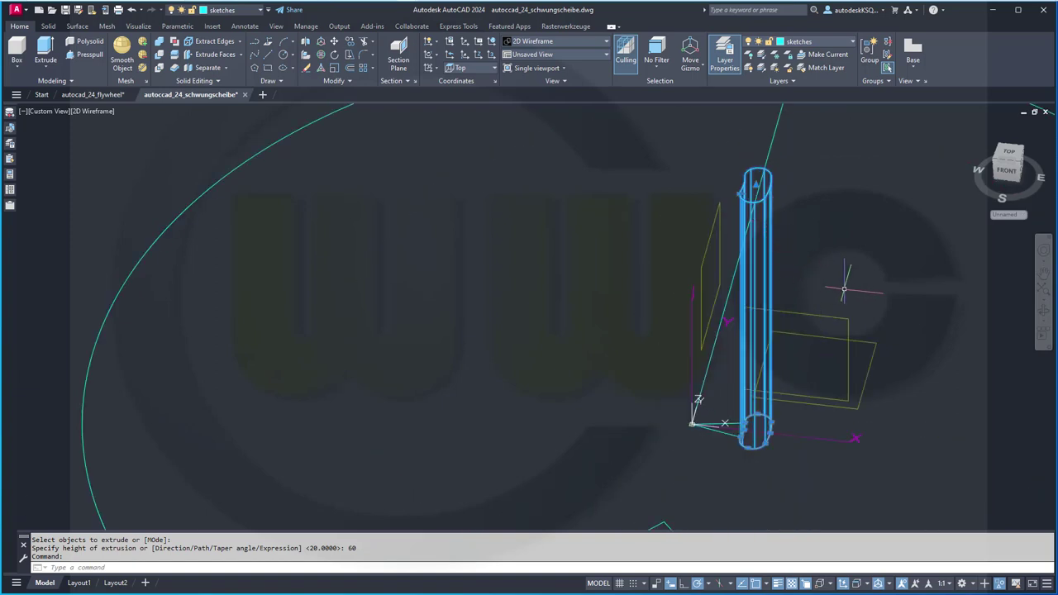
{"action": "mouse_move", "coordinate": [806, 268]}
{"action": "middle_mouse_down", "text": "shift"}
{"action": "mouse_move", "coordinate": [746, 265]}
{"action": "mouse_move", "coordinate": [809, 269]}
{"action": "middle_mouse_up", "text": "shift"}
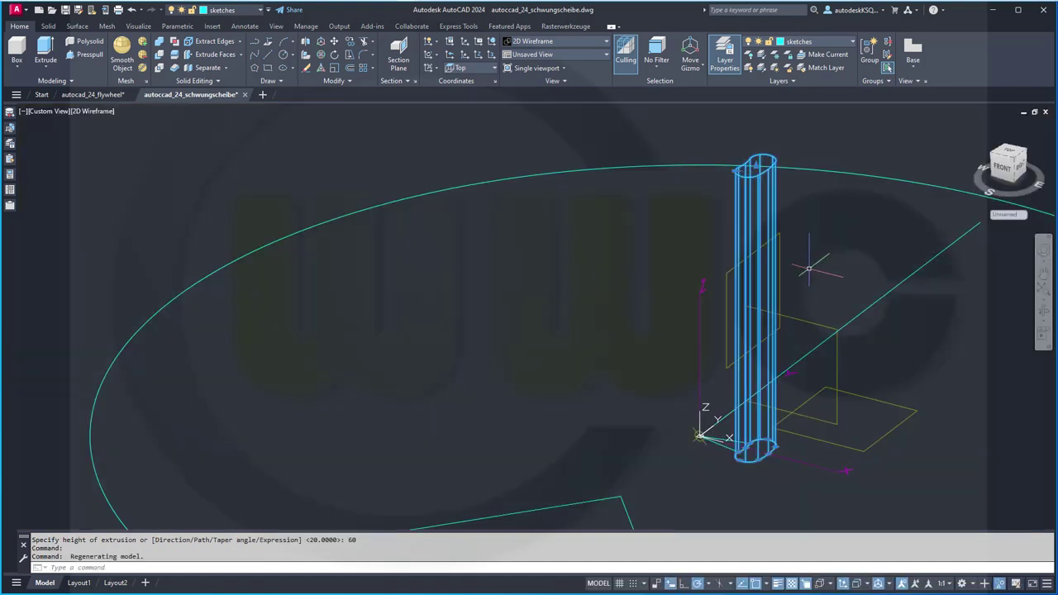
{"action": "key", "text": "Escape"}
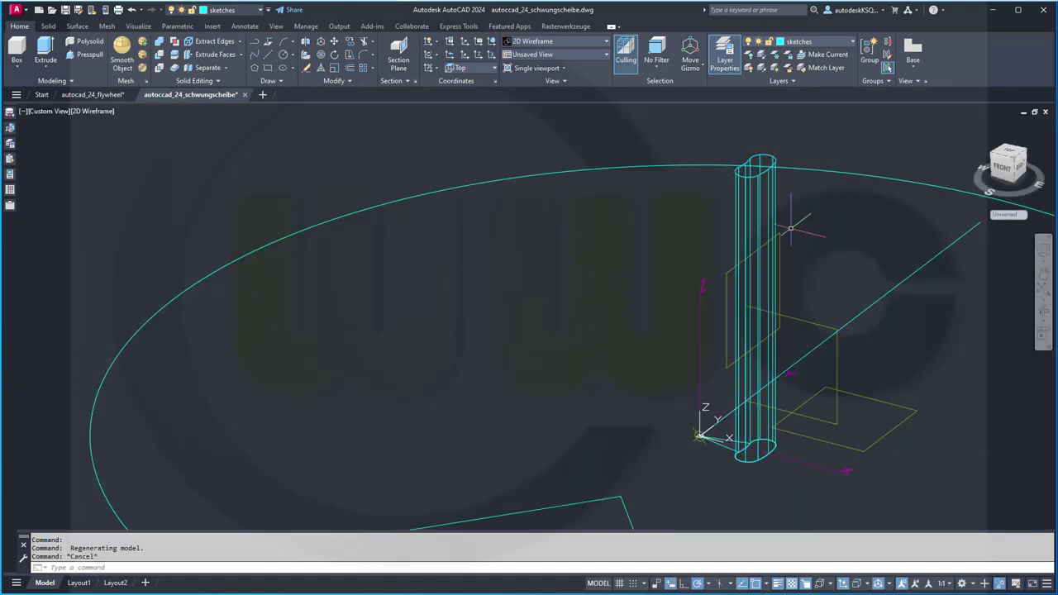
Switch to the Wireframe style and move the lobe solid 30 units down along Z
{"action": "left_click", "coordinate": [747, 181]}
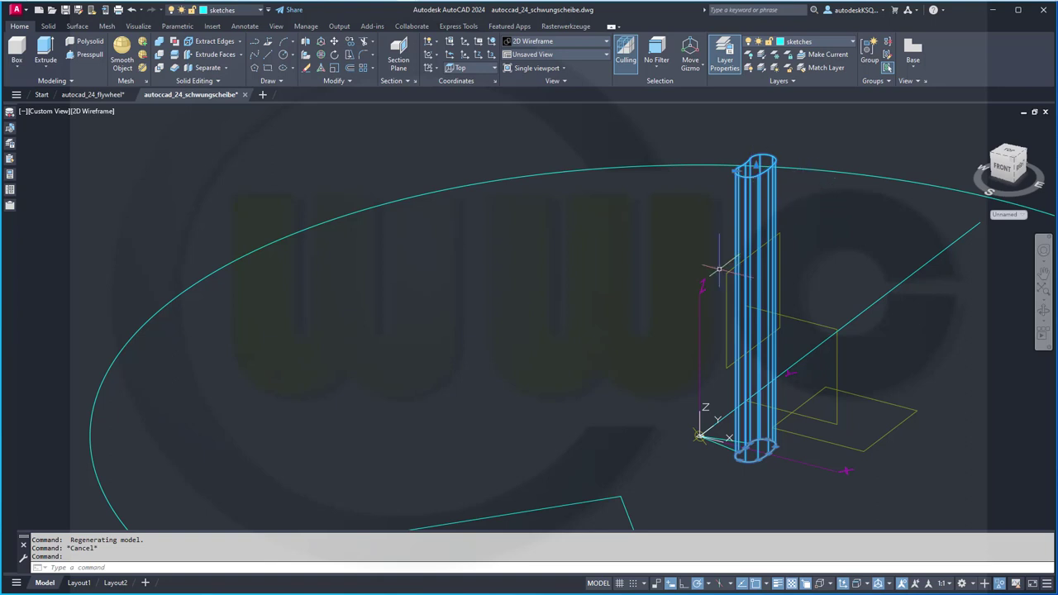
{"action": "left_click", "coordinate": [96, 117]}
{"action": "left_click", "coordinate": [134, 235]}
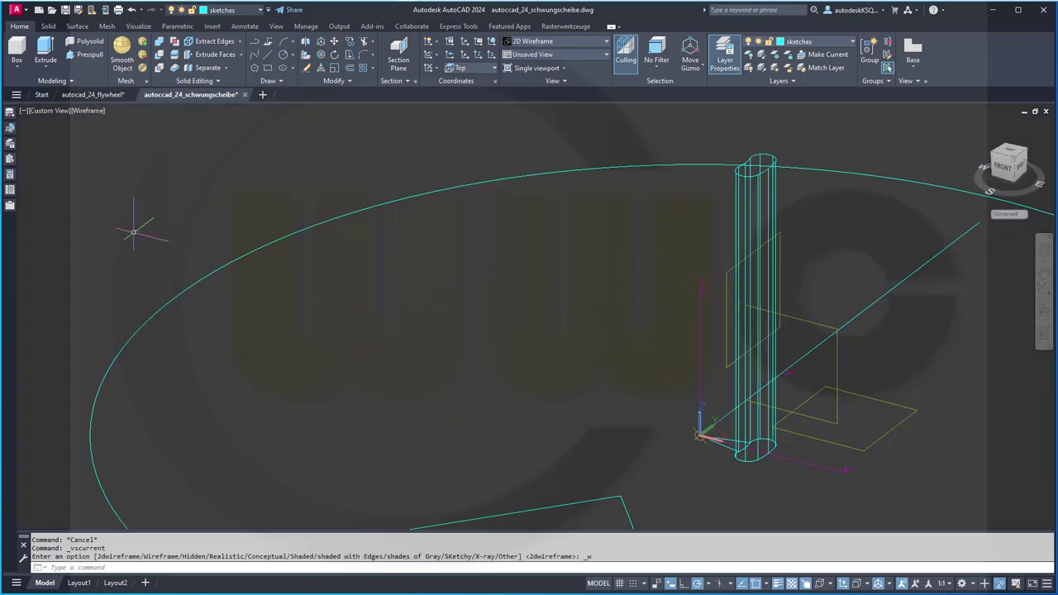
{"action": "left_click", "coordinate": [754, 174]}
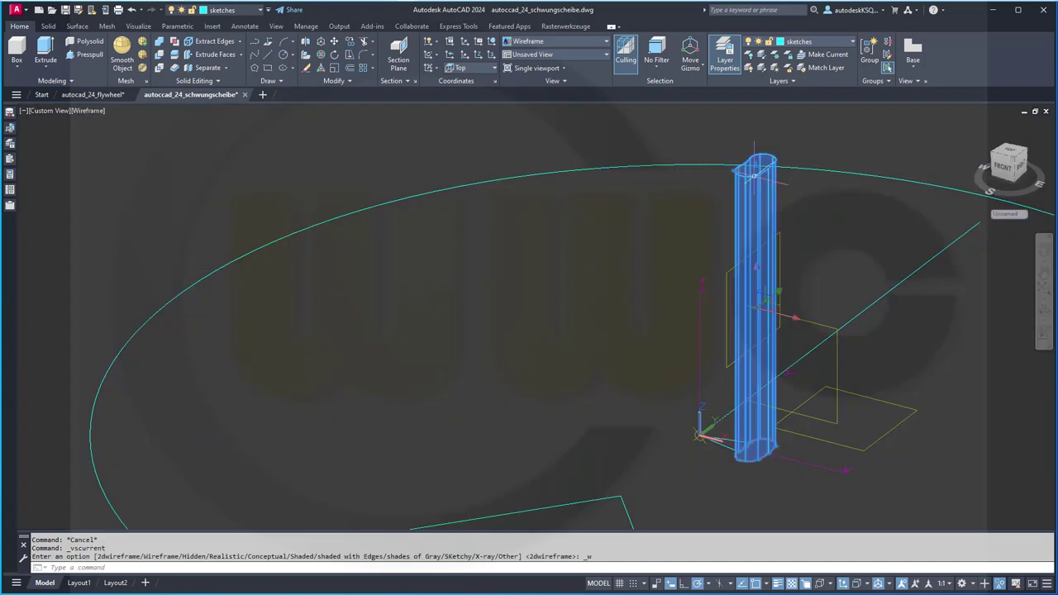
{"action": "left_click", "coordinate": [755, 272]}
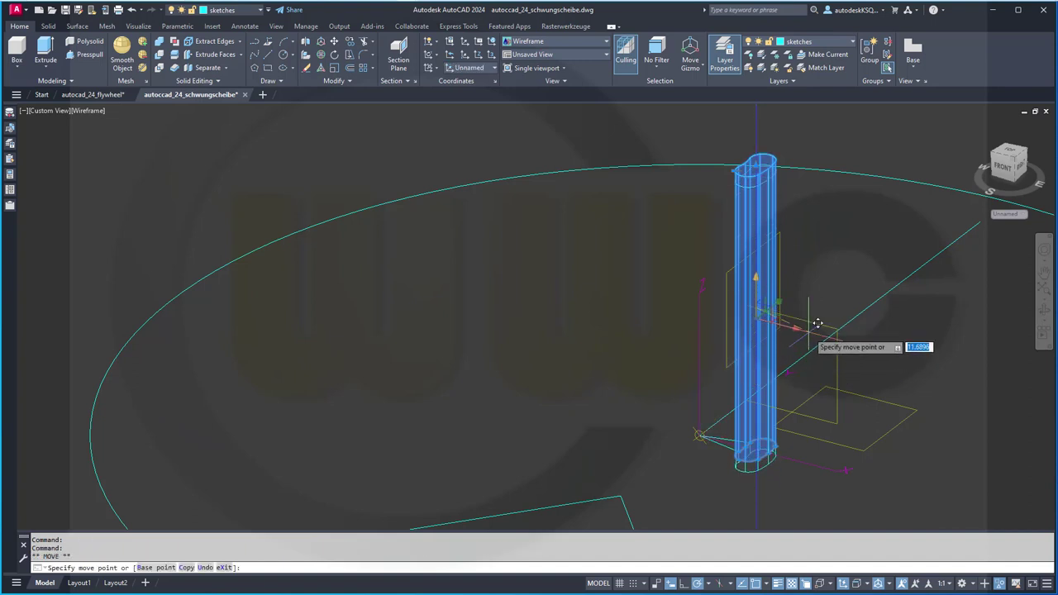
{"action": "type", "text": "30"}
{"action": "key", "text": "Return"}
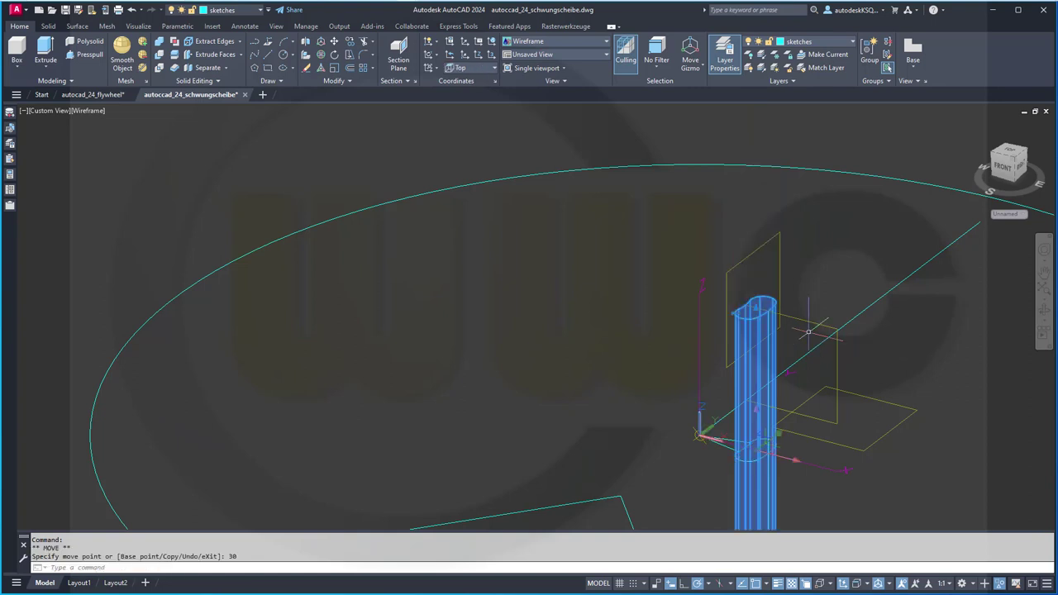
Put the lobe solid on the solid_minus layer and return to the top view
{"action": "left_click", "coordinate": [258, 13]}
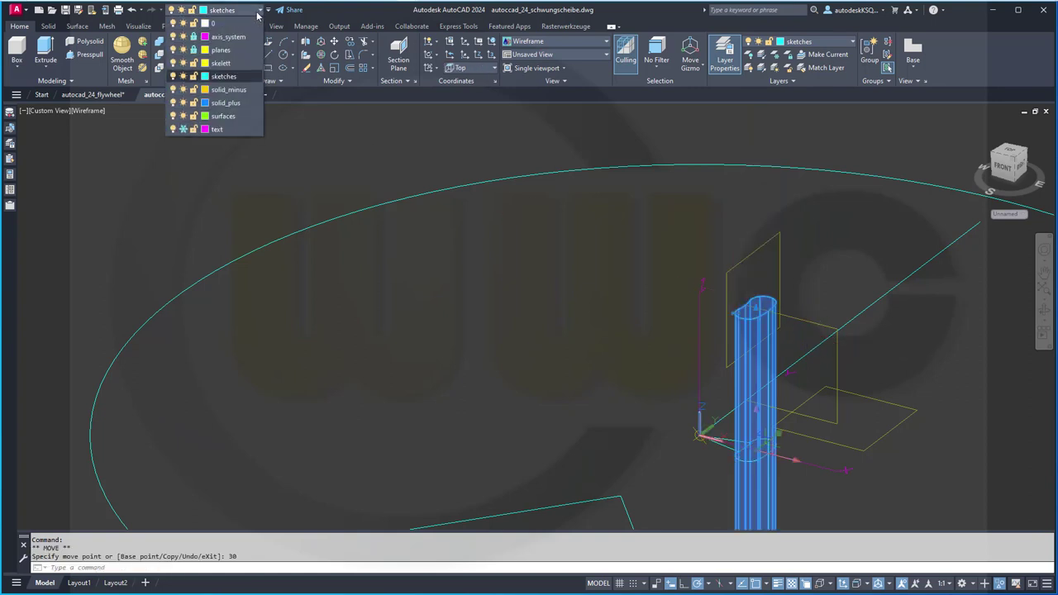
{"action": "left_click", "coordinate": [242, 88]}
{"action": "key", "text": "Escape"}
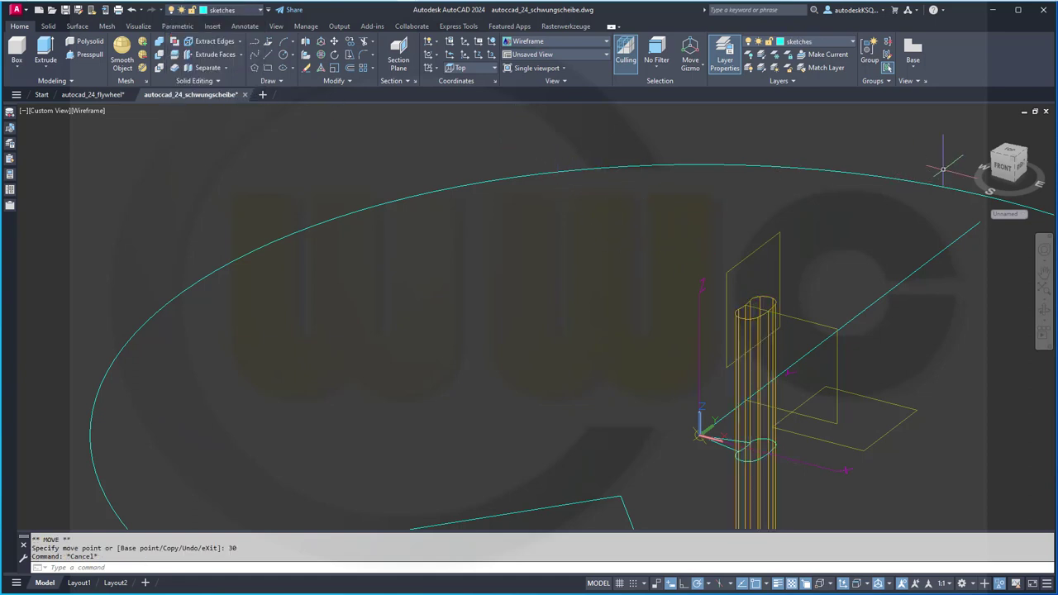
{"action": "left_click", "coordinate": [1010, 154]}
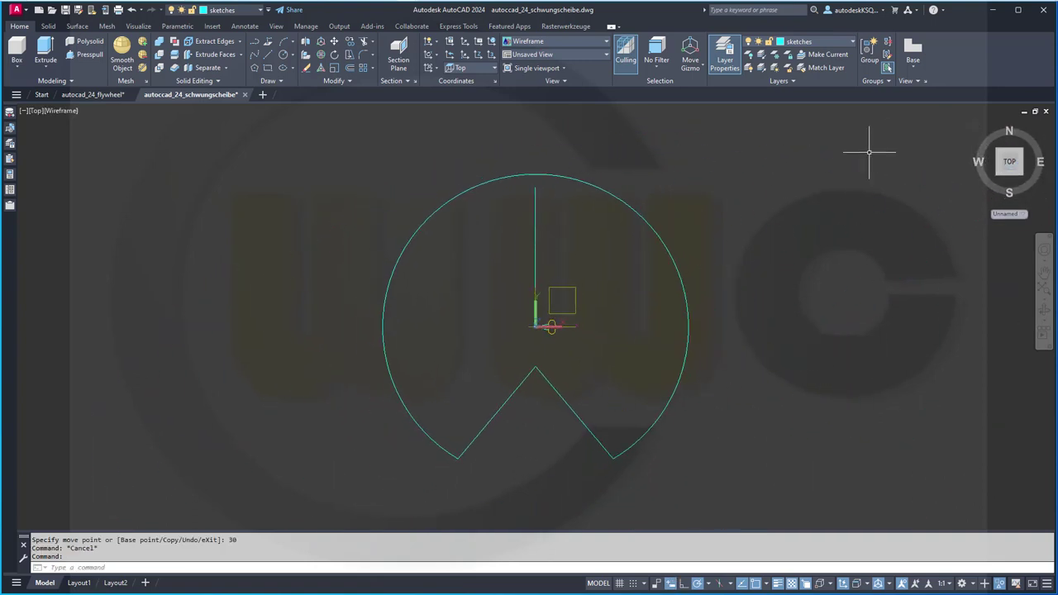
Polar-array the lobe solid into 6 items over 360° around center 0,0
{"action": "scroll", "coordinate": [541, 326], "scroll_direction": "up", "scroll_amount": 6}
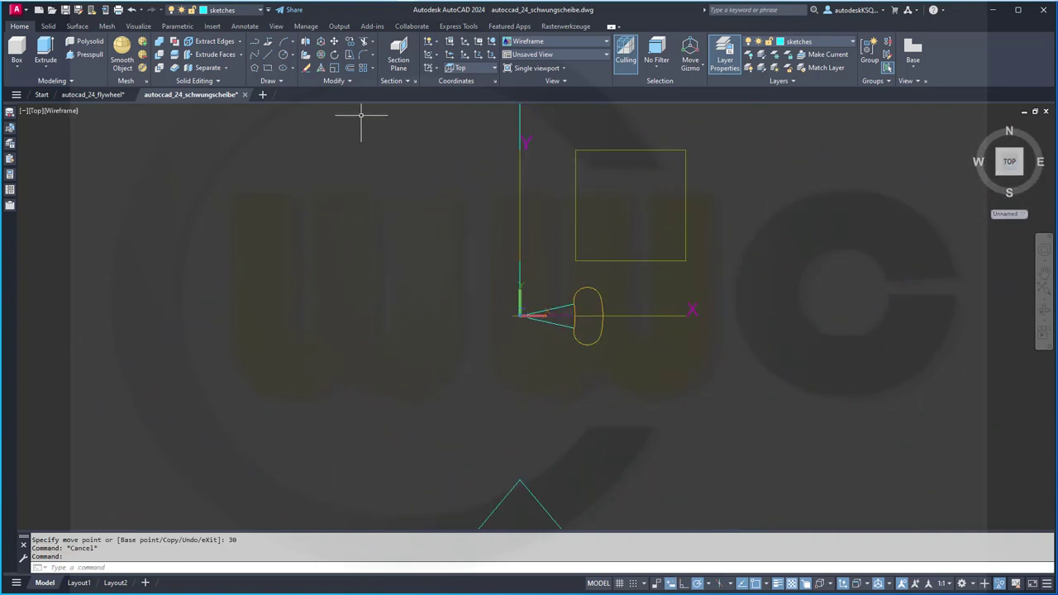
{"action": "left_click", "coordinate": [374, 72]}
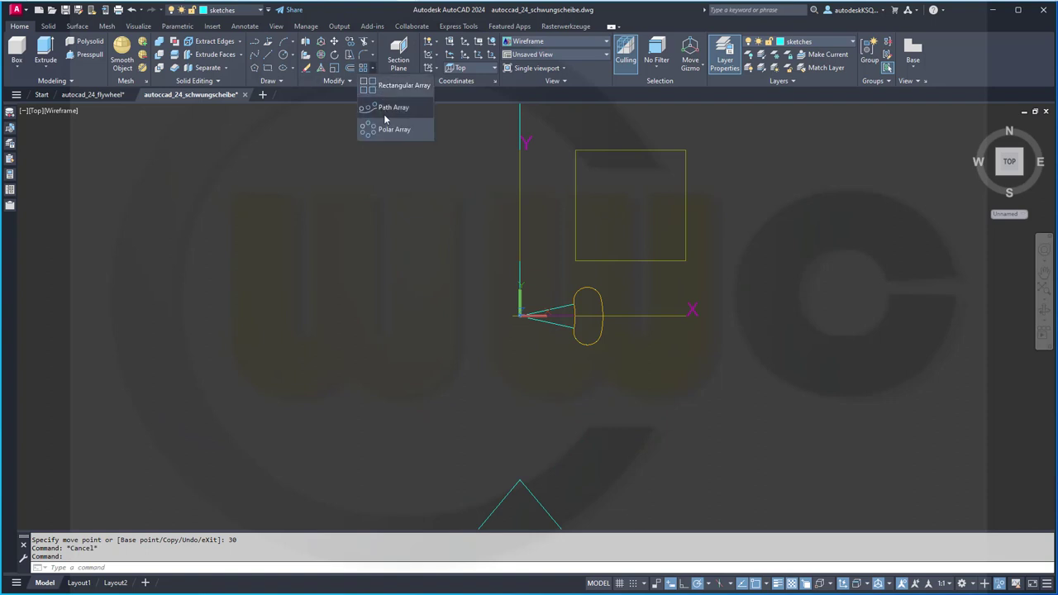
{"action": "left_click", "coordinate": [601, 336]}
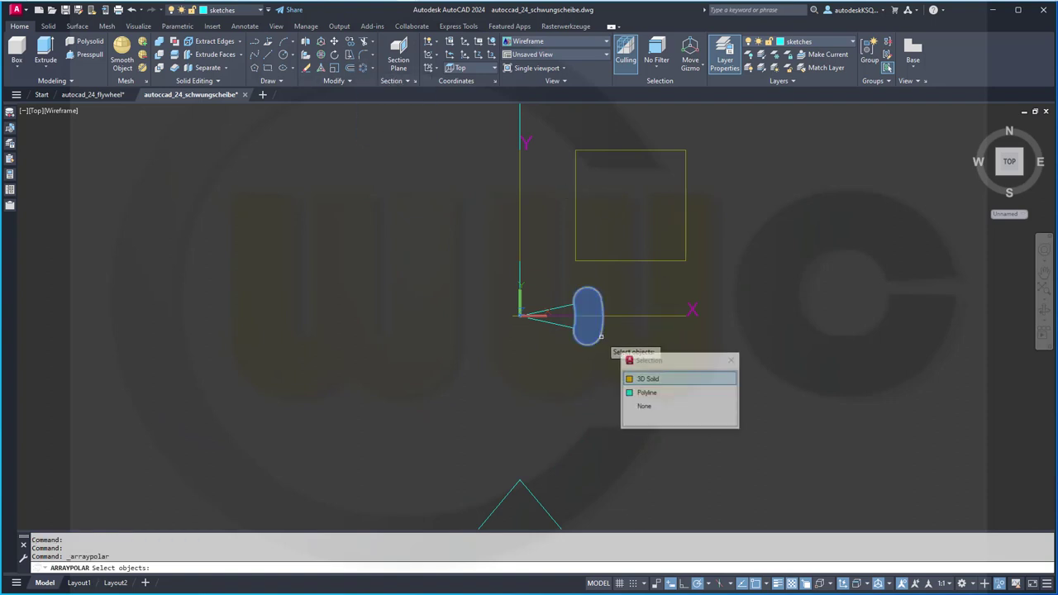
{"action": "left_click", "coordinate": [648, 379]}
{"action": "key", "text": "Return"}
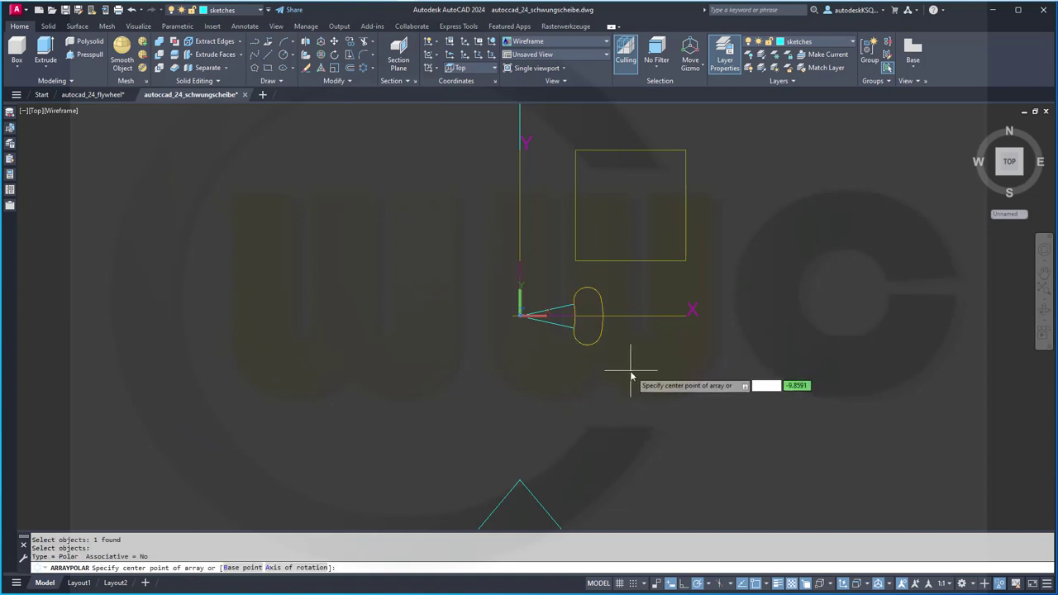
{"action": "type", "text": "0,0"}
{"action": "key", "text": "Return"}
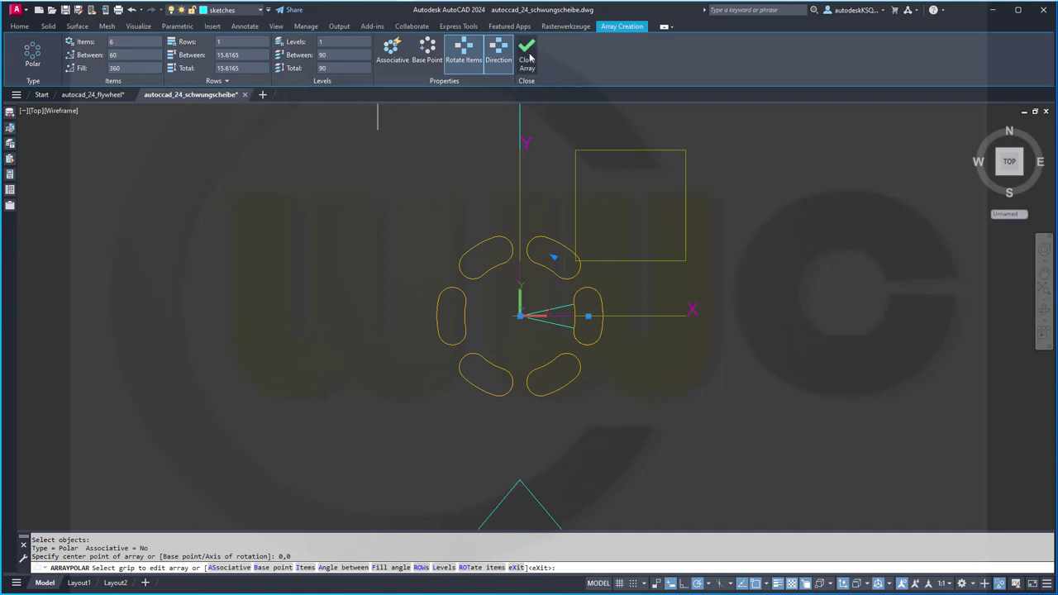
{"action": "left_click", "coordinate": [528, 57]}
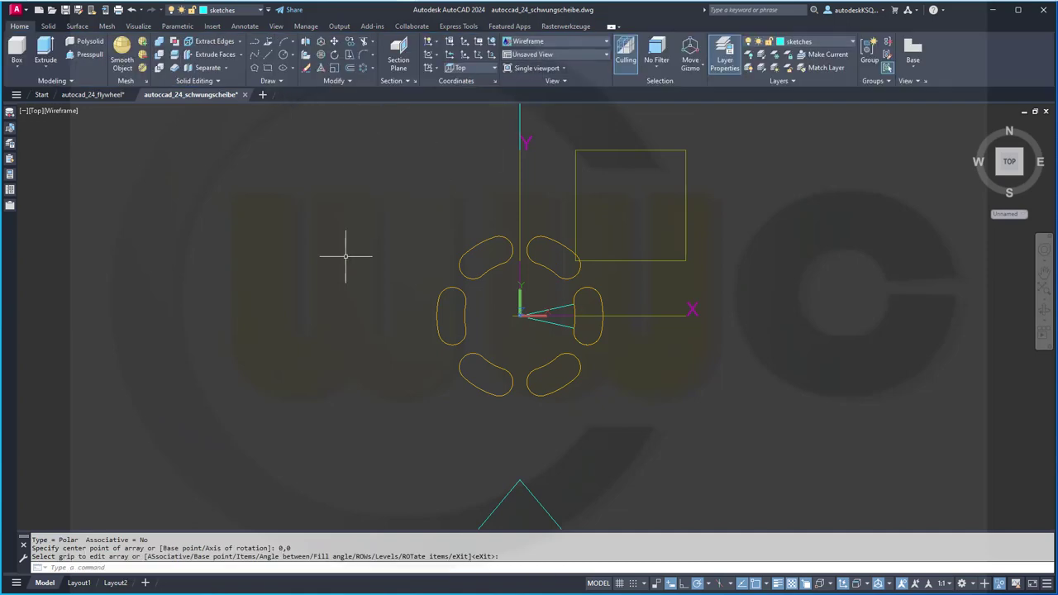
{"action": "middle_click_drag", "start_coordinate": [352, 272], "coordinate": [334, 218], "text": "shift"}
{"action": "scroll", "coordinate": [360, 239], "scroll_direction": "down", "scroll_amount": 2}
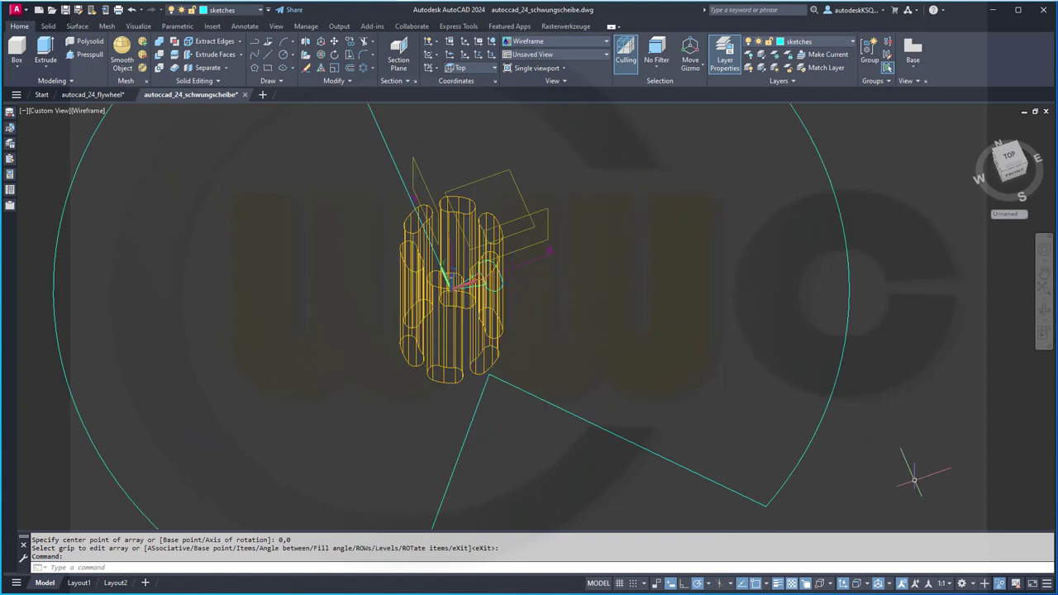
End object isolation so the hidden flywheel objects are visible again
{"action": "left_click", "coordinate": [1000, 584]}
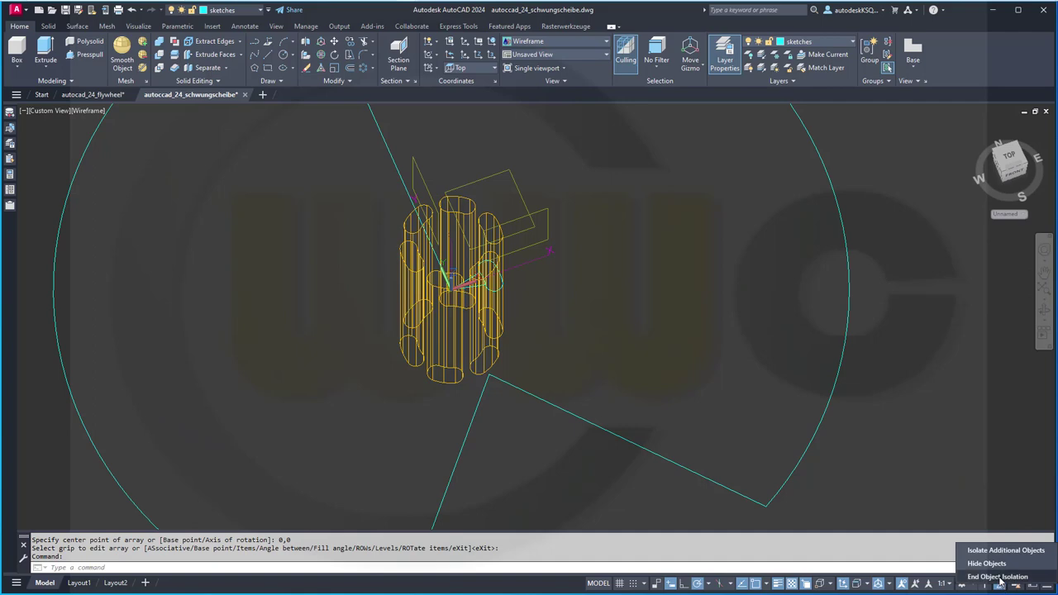
{"action": "left_click", "coordinate": [1000, 577]}
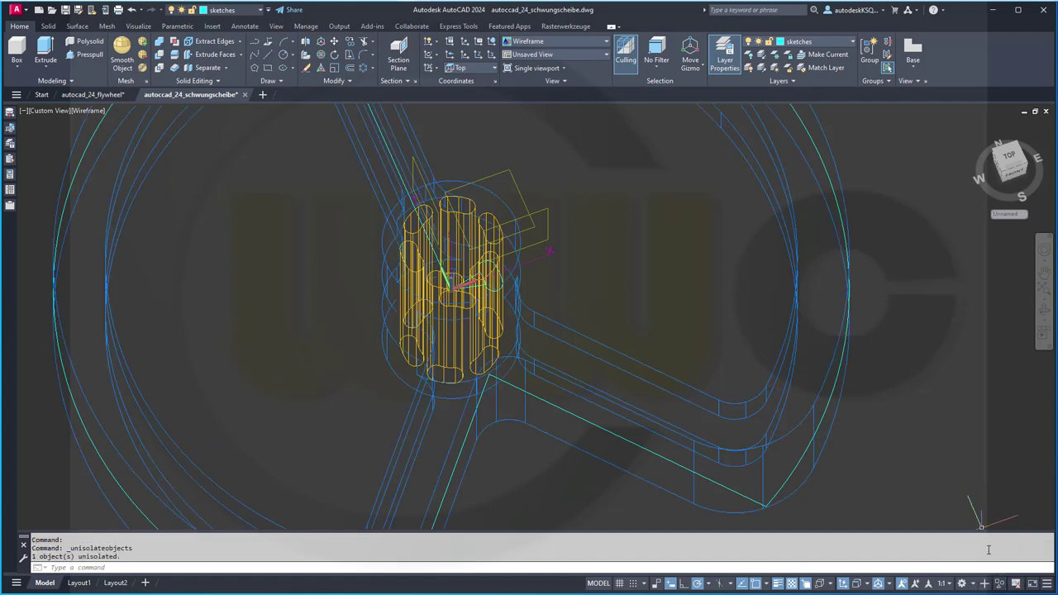
{"action": "middle_click_drag", "start_coordinate": [669, 373], "coordinate": [719, 351]}
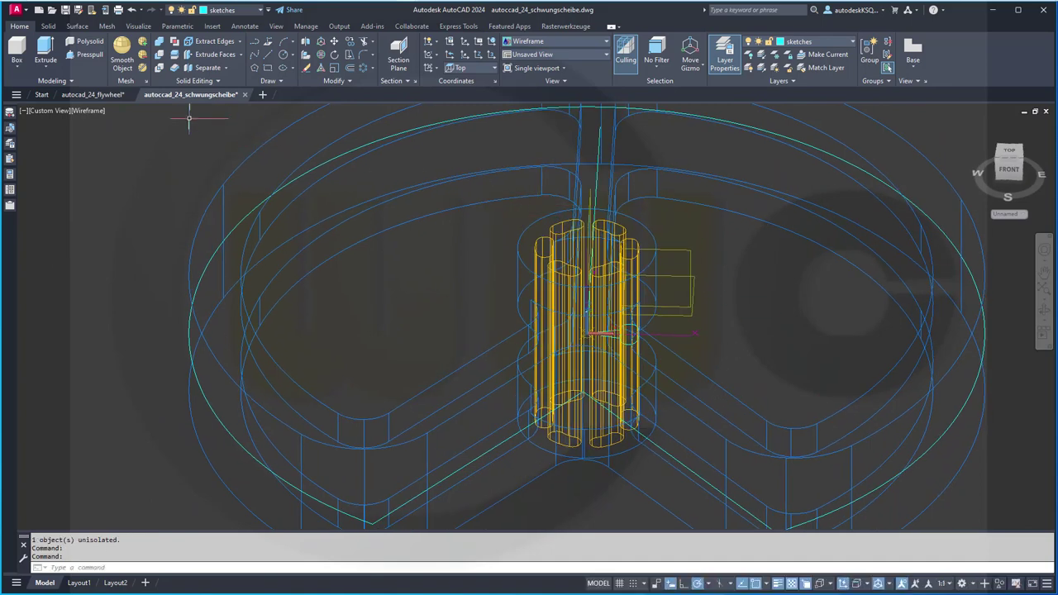
Start subtracting from the flywheel, selecting the first three lobe solids to remove
{"action": "left_click", "coordinate": [158, 55]}
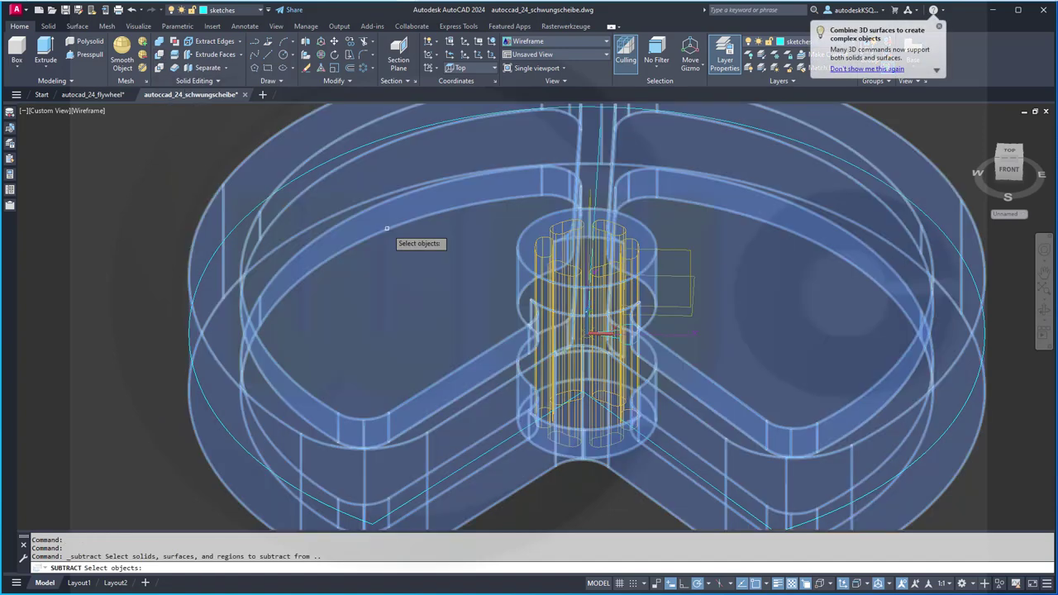
{"action": "left_click", "coordinate": [386, 228]}
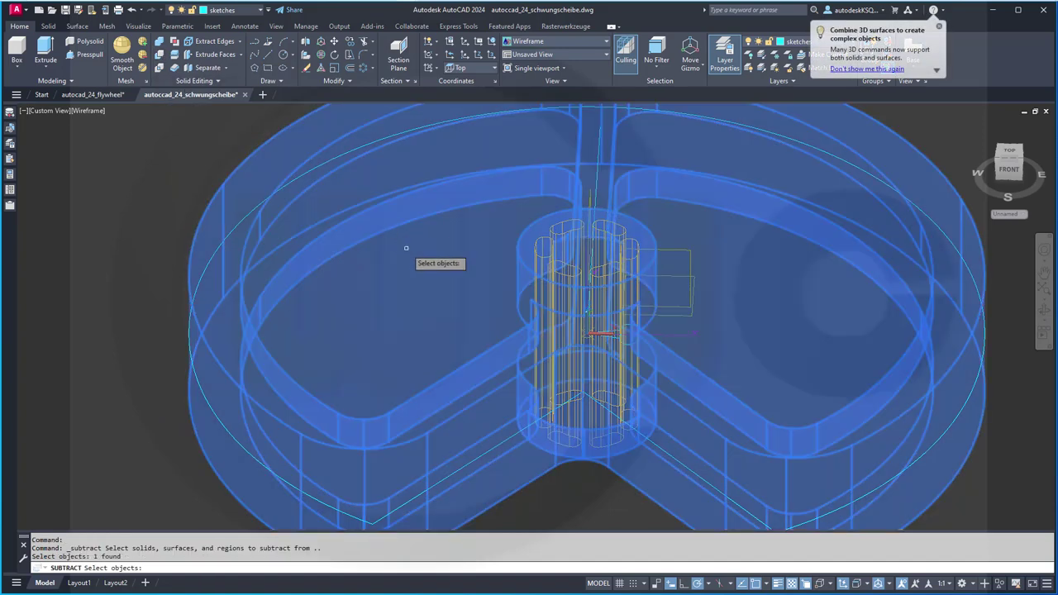
{"action": "key", "text": "Return"}
{"action": "scroll", "coordinate": [525, 226], "scroll_direction": "up", "scroll_amount": 2}
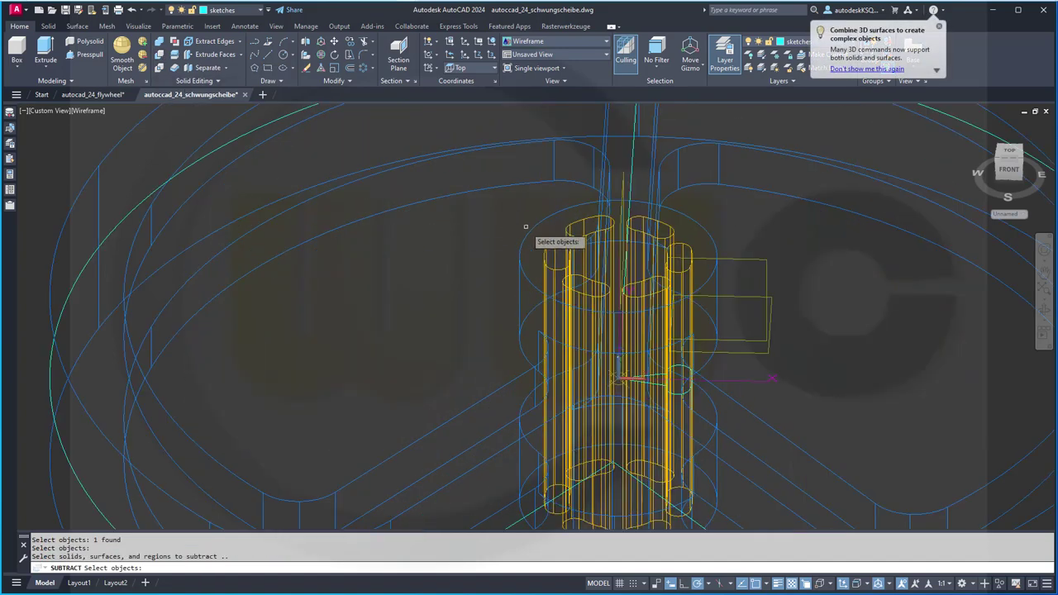
{"action": "left_click", "coordinate": [583, 220]}
{"action": "left_click", "coordinate": [648, 222]}
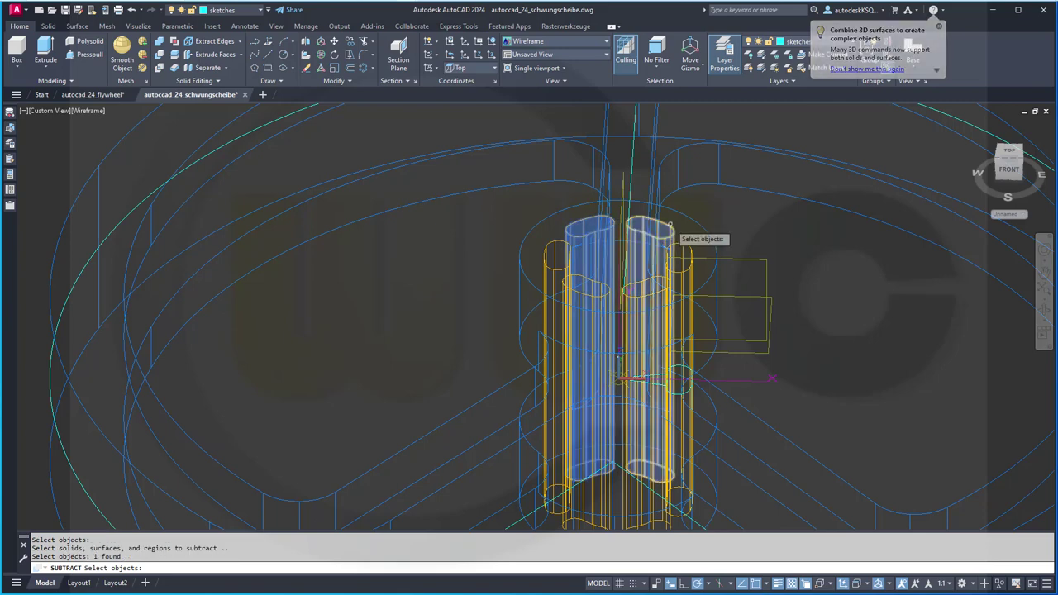
{"action": "left_click", "coordinate": [691, 246]}
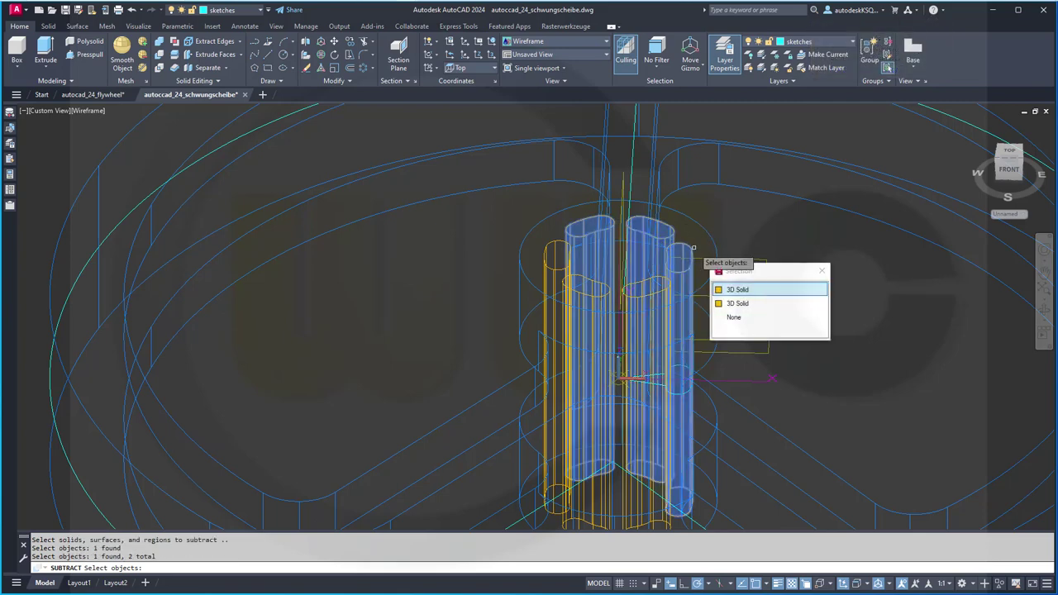
{"action": "left_click", "coordinate": [738, 291]}
Add the remaining three lobe solids via selection cycling and complete the subtraction
{"action": "left_click", "coordinate": [650, 295]}
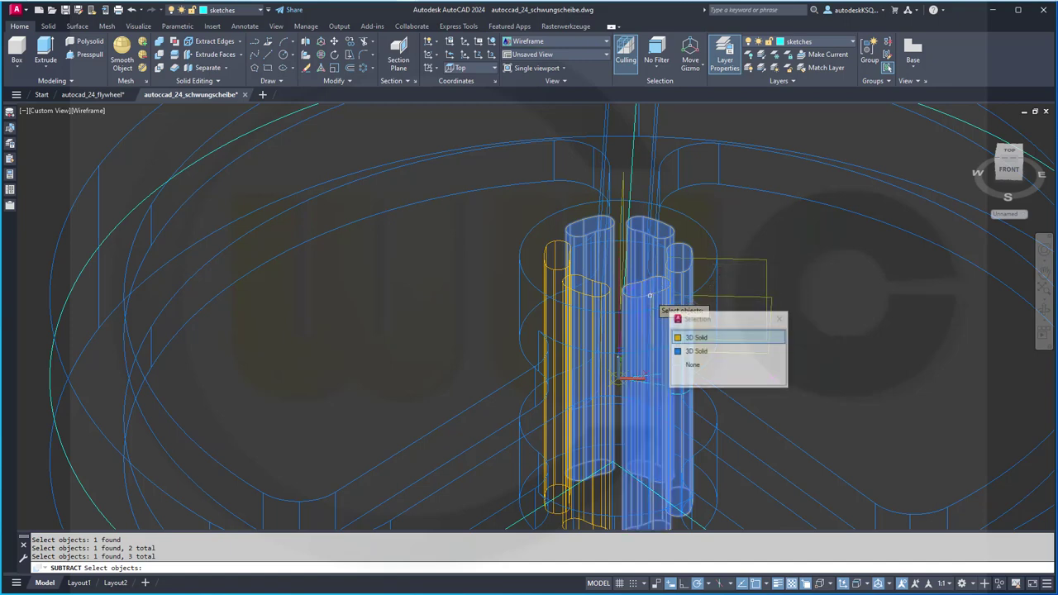
{"action": "left_click", "coordinate": [695, 338]}
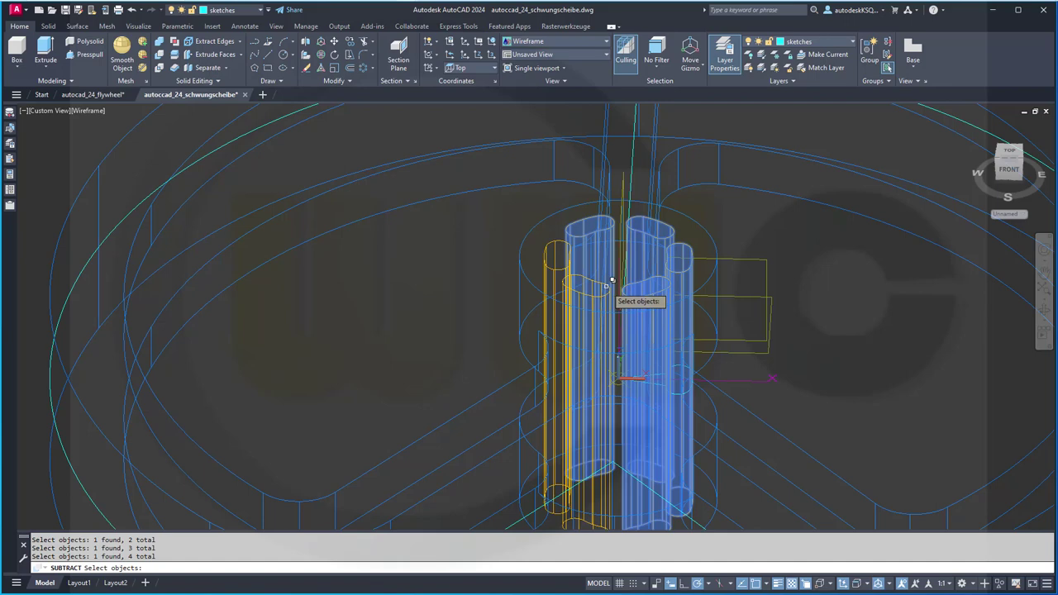
{"action": "left_click", "coordinate": [621, 299]}
{"action": "left_click", "coordinate": [650, 328]}
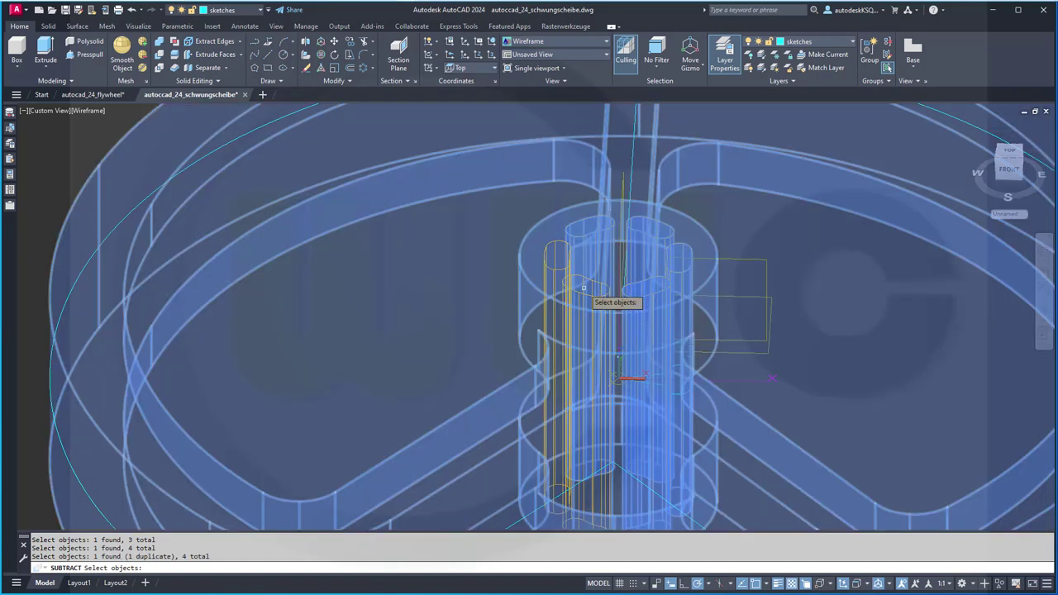
{"action": "left_click", "coordinate": [547, 265]}
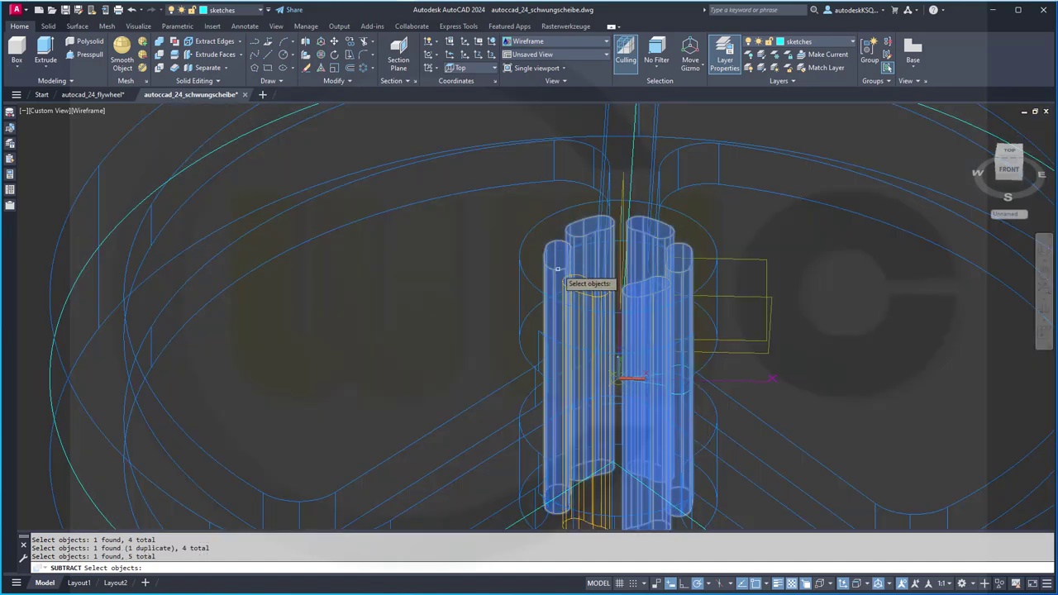
{"action": "left_click", "coordinate": [608, 293]}
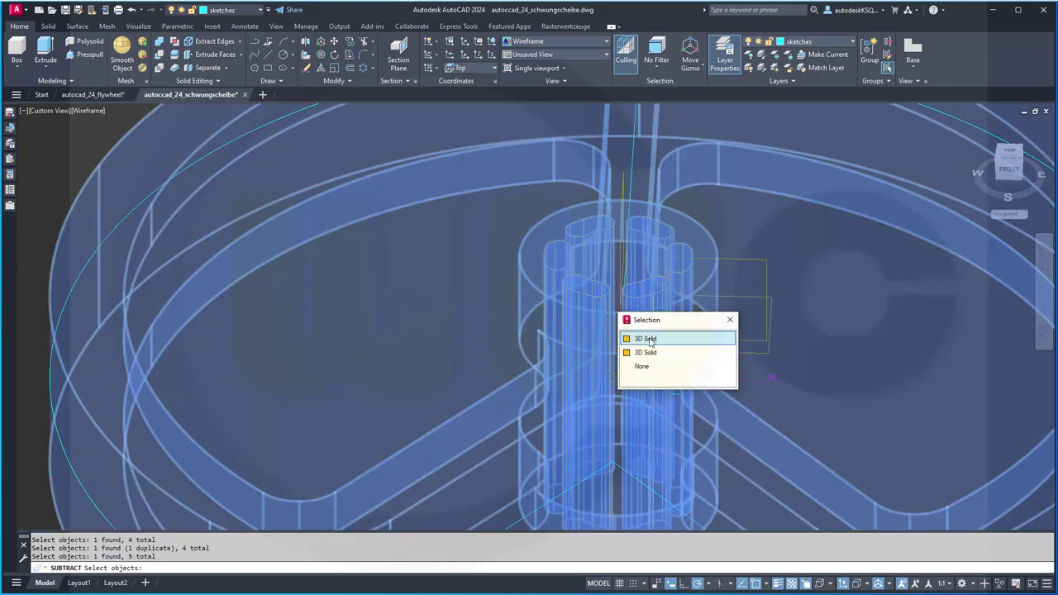
{"action": "left_click", "coordinate": [650, 340]}
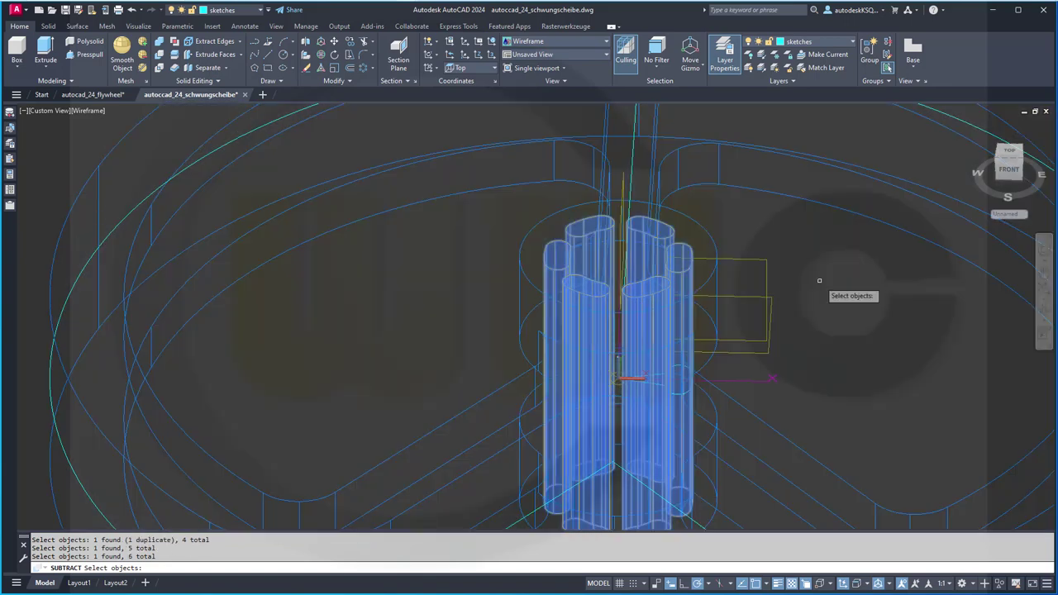
{"action": "key", "text": "Return"}
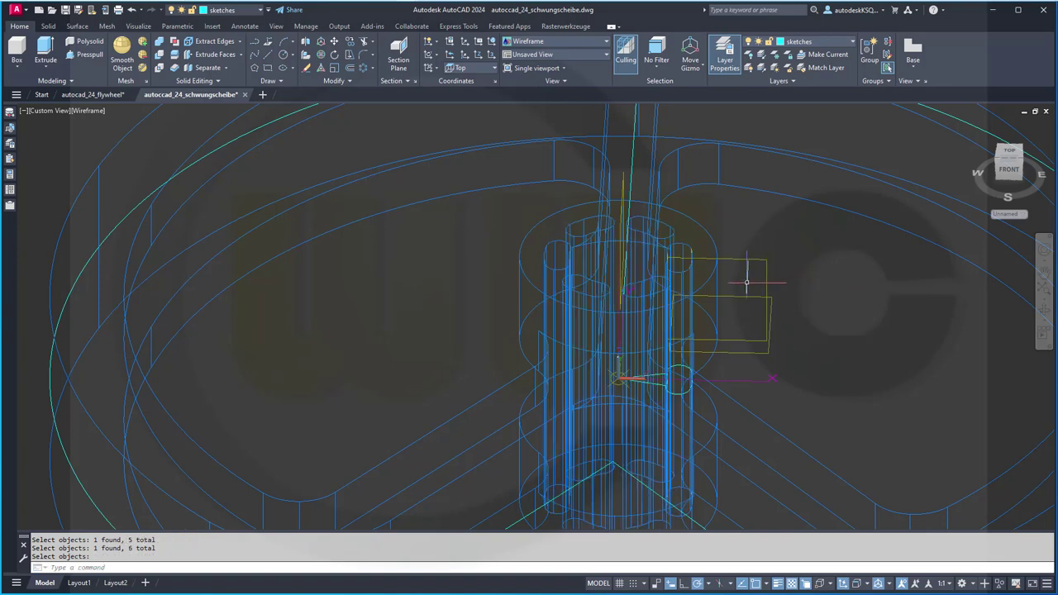
Erase the leftover lobe solid on the solid_minus layer and return to the Top view
{"action": "scroll", "coordinate": [746, 282], "scroll_direction": "up", "scroll_amount": 2}
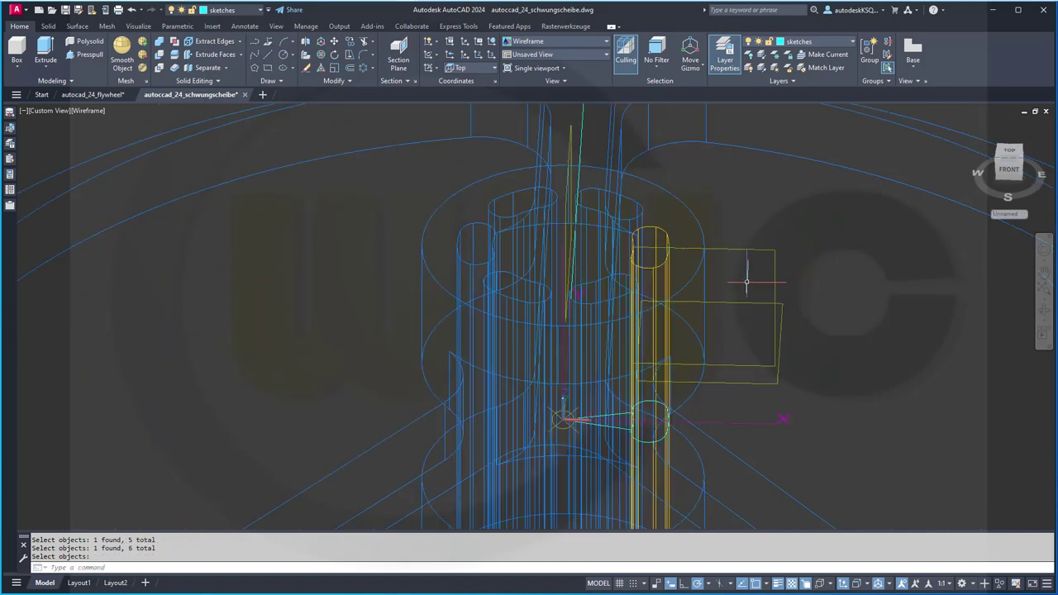
{"action": "left_click", "coordinate": [659, 262]}
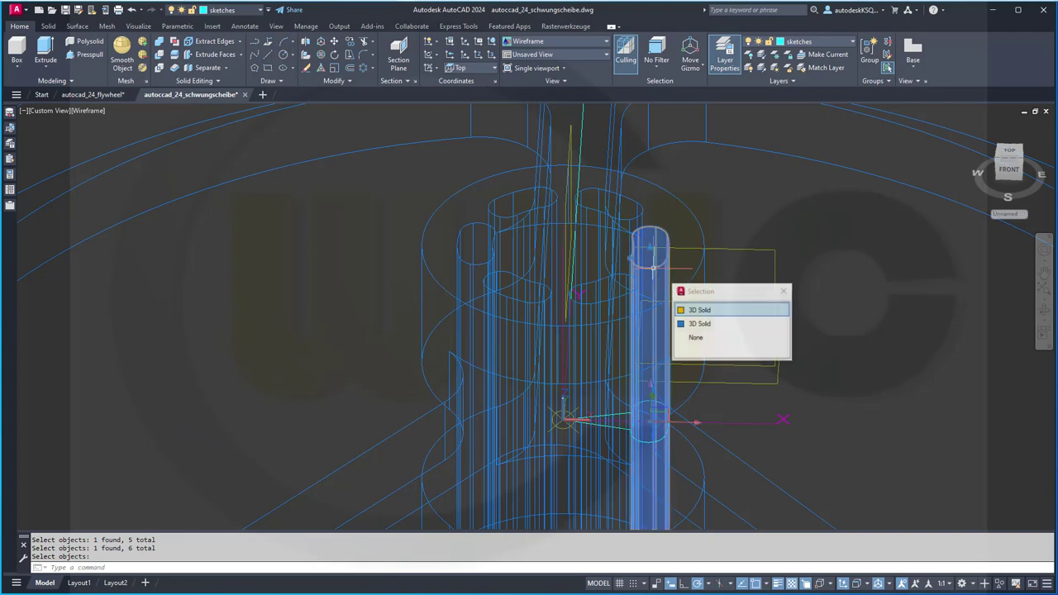
{"action": "key", "text": "Delete"}
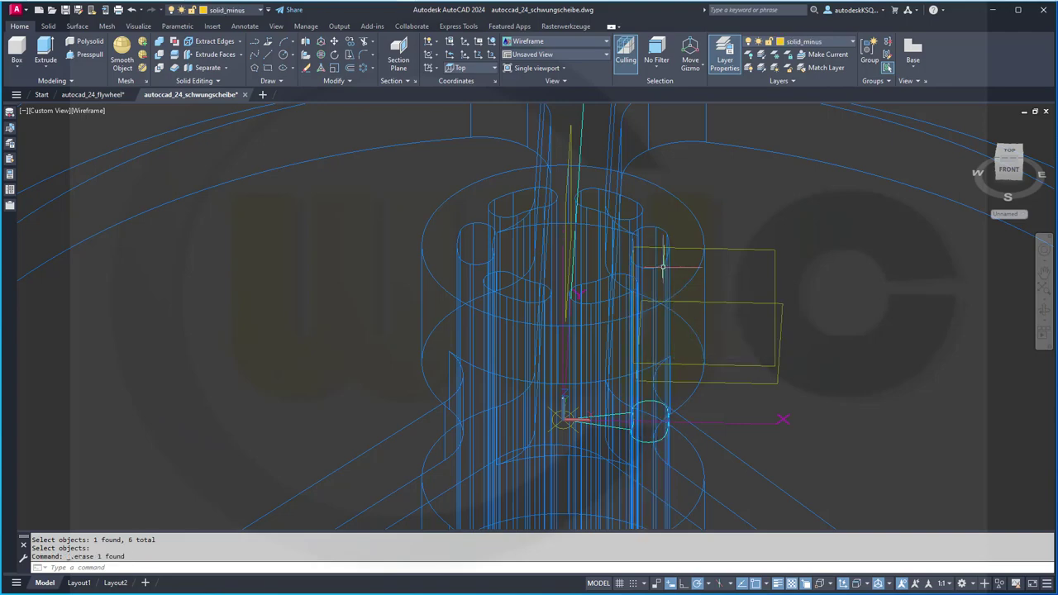
{"action": "scroll", "coordinate": [599, 285], "scroll_direction": "down", "scroll_amount": 3}
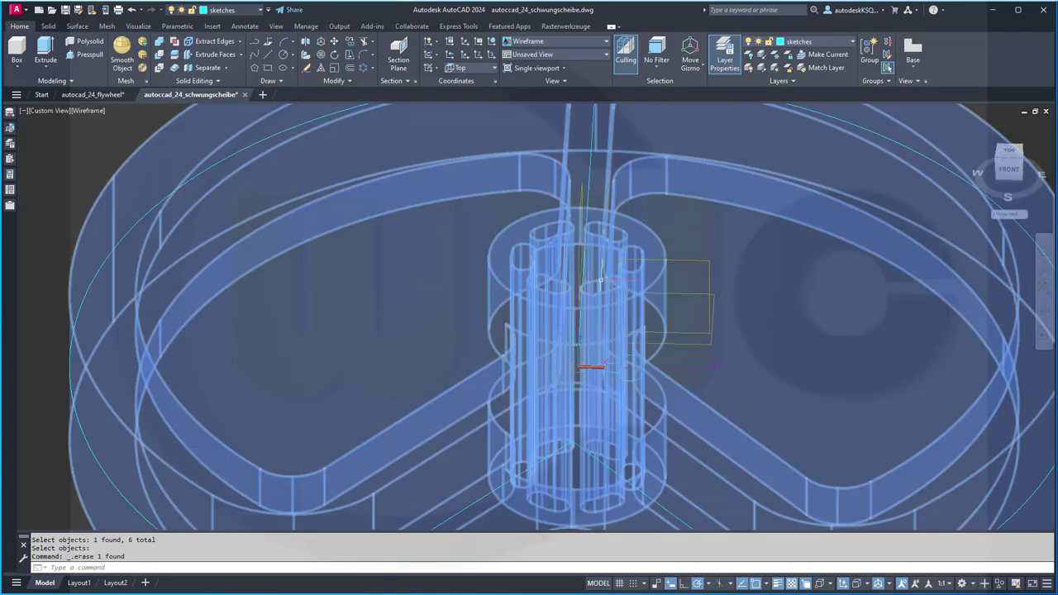
{"action": "middle_click_drag", "start_coordinate": [580, 289], "coordinate": [552, 263], "text": "shift"}
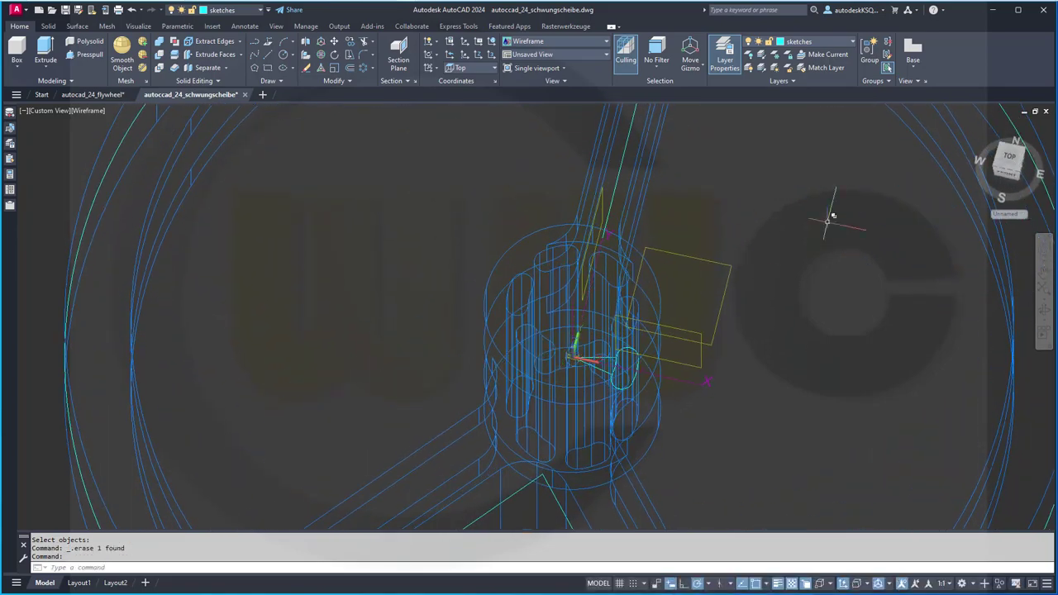
{"action": "left_click", "coordinate": [1012, 153]}
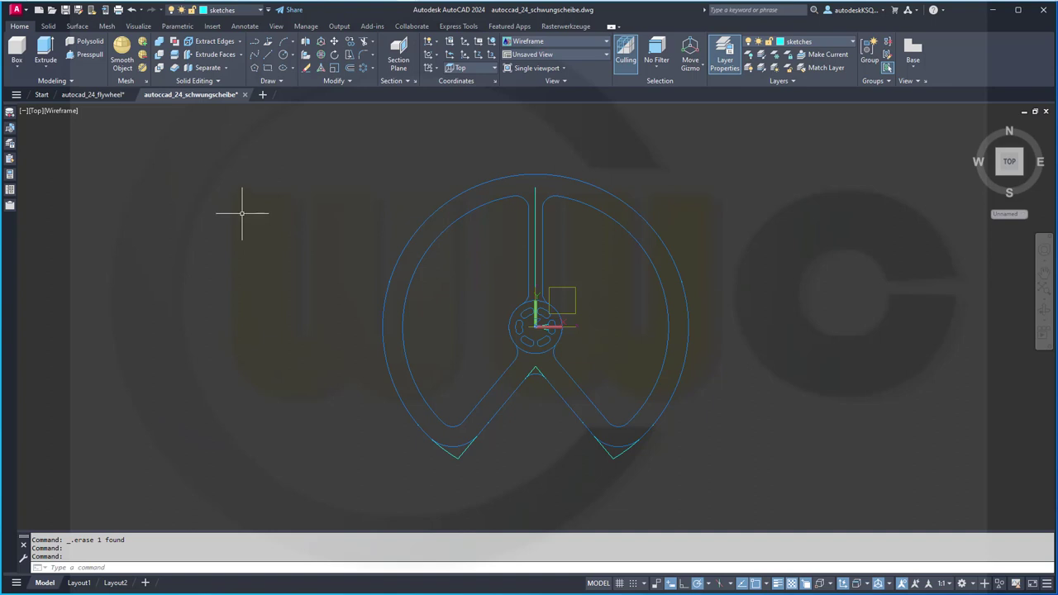
Hide the existing flywheel sketch with Hide Objects
{"action": "left_click", "coordinate": [1004, 584]}
{"action": "left_click", "coordinate": [1019, 575]}
{"action": "left_click", "coordinate": [740, 513]}
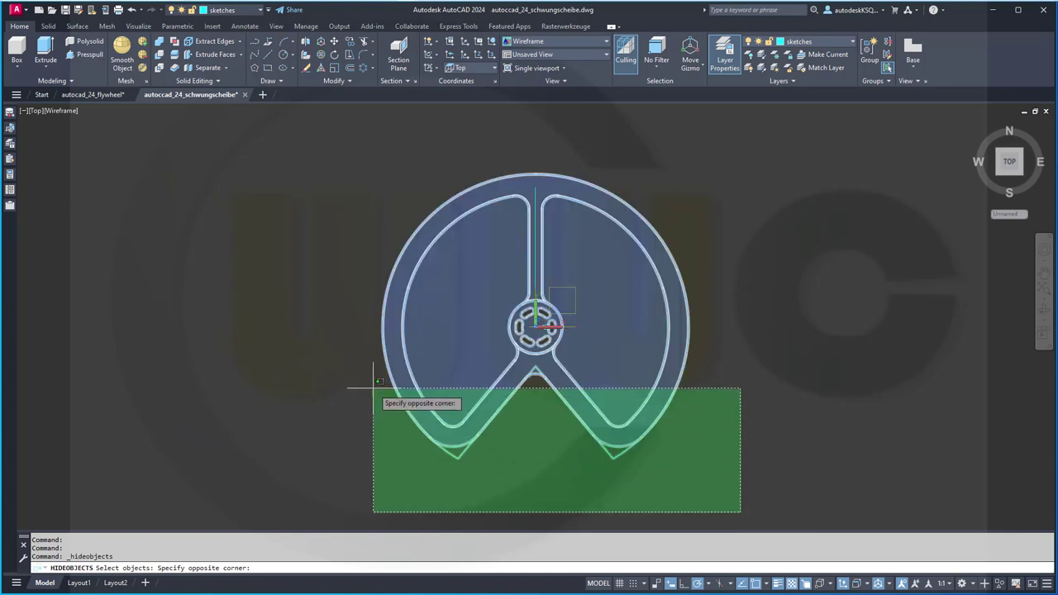
{"action": "left_click", "coordinate": [376, 388]}
{"action": "key", "text": "Return"}
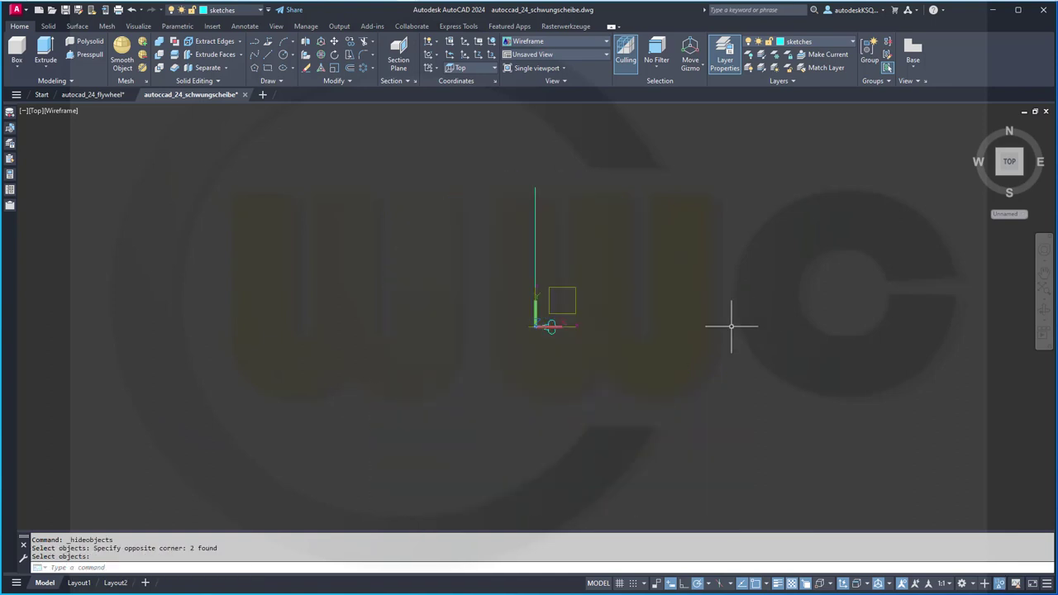
{"action": "scroll", "coordinate": [504, 380], "scroll_direction": "up", "scroll_amount": 2}
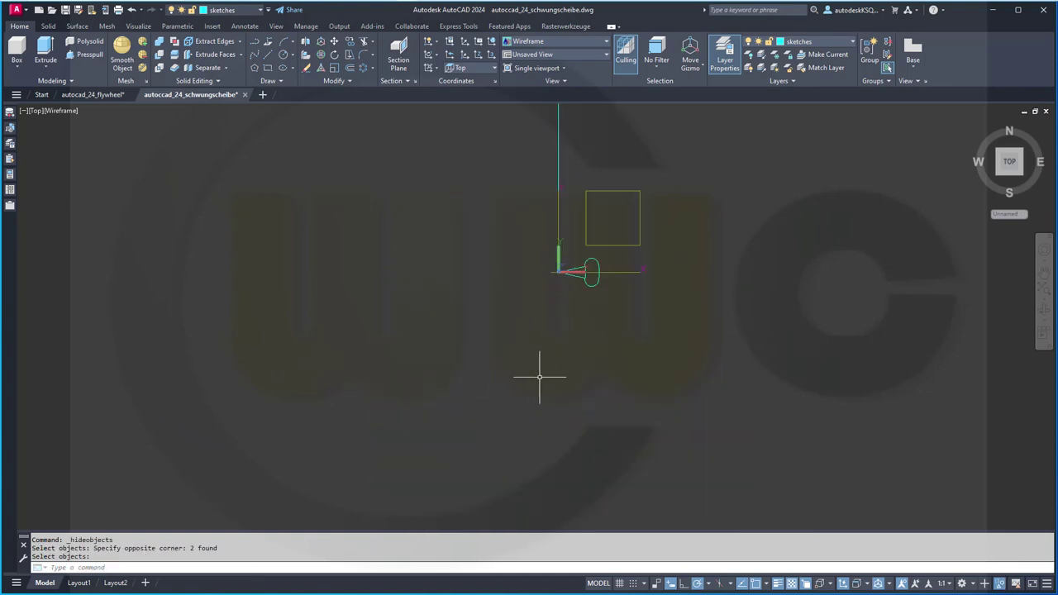
Hide the lobe-shaped spoke profile, including its stray line, and re-centre the view on the origin
{"action": "left_click", "coordinate": [1000, 584]}
{"action": "left_click", "coordinate": [1000, 568]}
{"action": "scroll", "coordinate": [579, 322], "scroll_direction": "up", "scroll_amount": 3}
{"action": "left_click", "coordinate": [641, 248]}
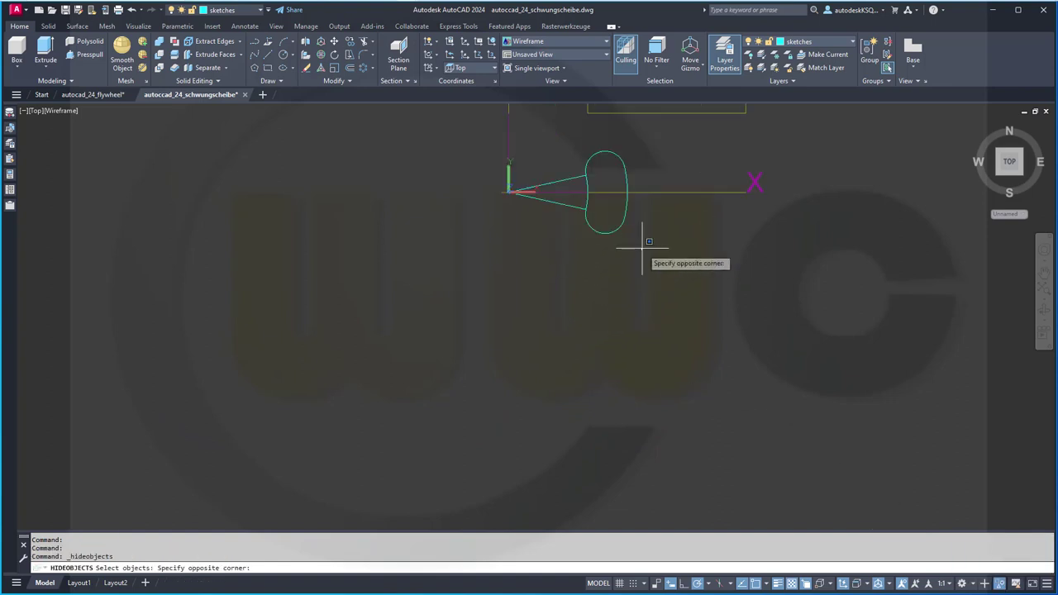
{"action": "left_click", "coordinate": [573, 217]}
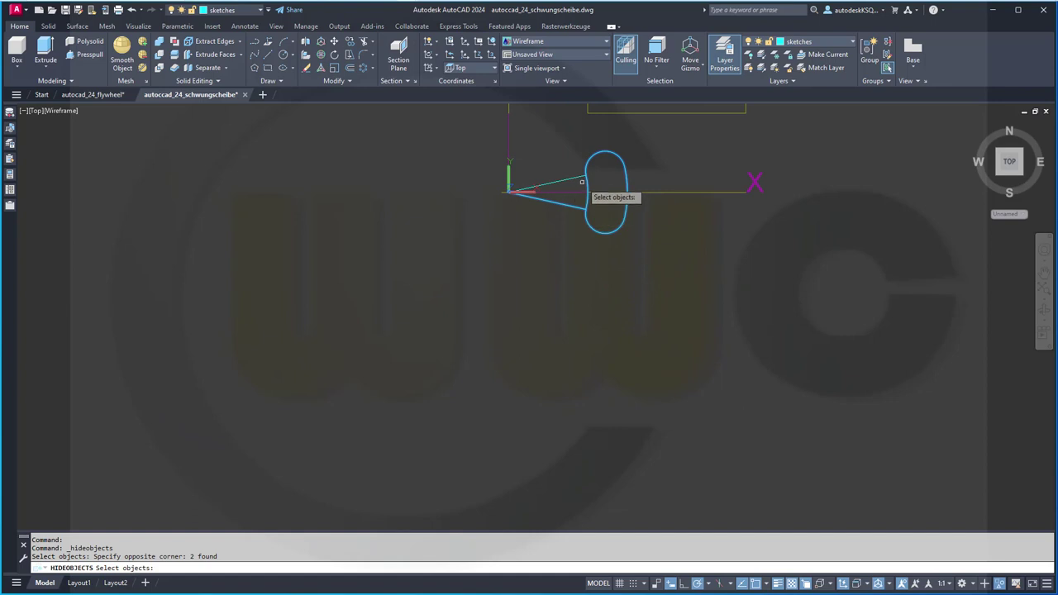
{"action": "left_click", "coordinate": [572, 172]}
{"action": "left_click", "coordinate": [598, 175]}
{"action": "key", "text": "Return"}
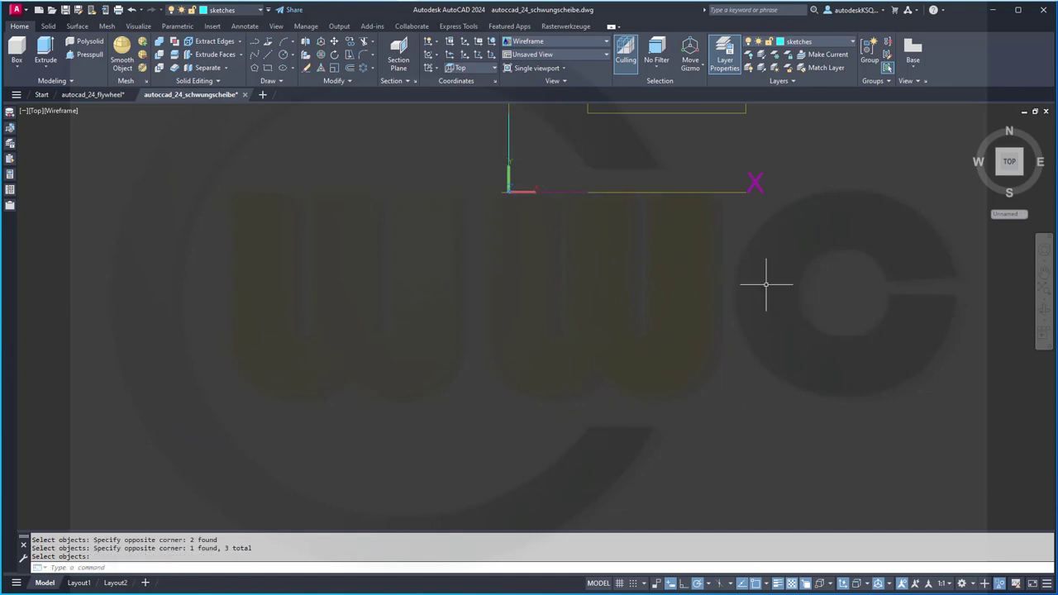
{"action": "scroll", "coordinate": [768, 293], "scroll_direction": "down", "scroll_amount": 5}
{"action": "middle_click_drag", "start_coordinate": [845, 278], "coordinate": [694, 330]}
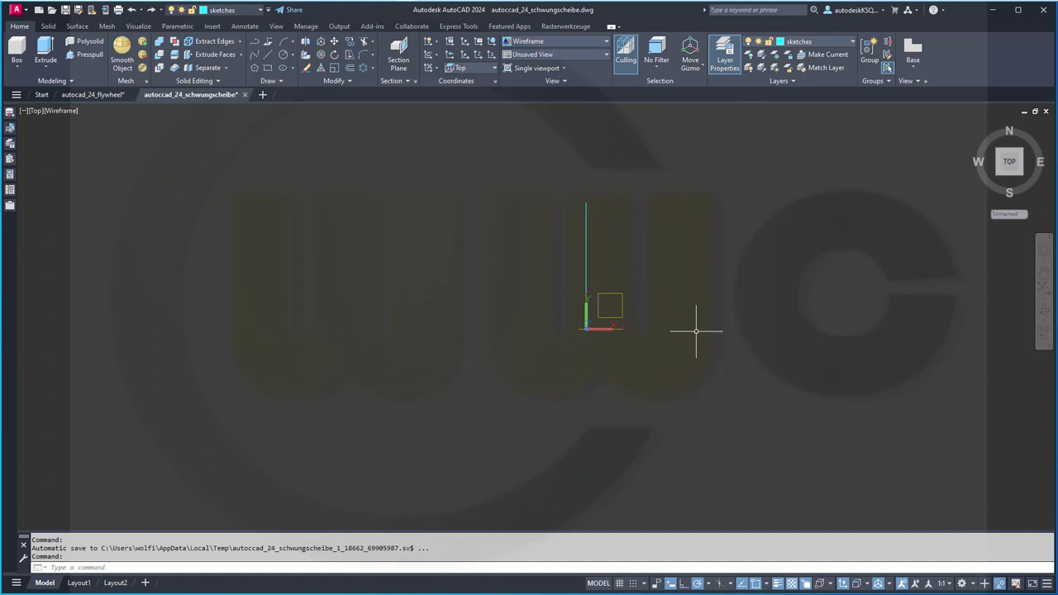
Draw a radius-70 circle centred at 0,0
{"action": "key", "text": "Return"}
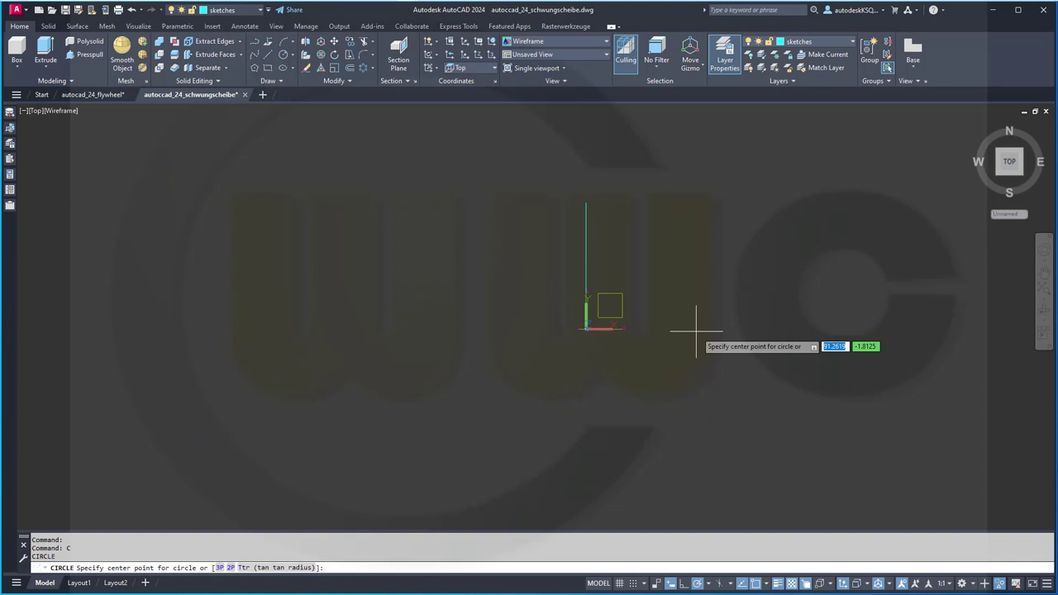
{"action": "type", "text": "0"}
{"action": "key", "text": "Tab"}
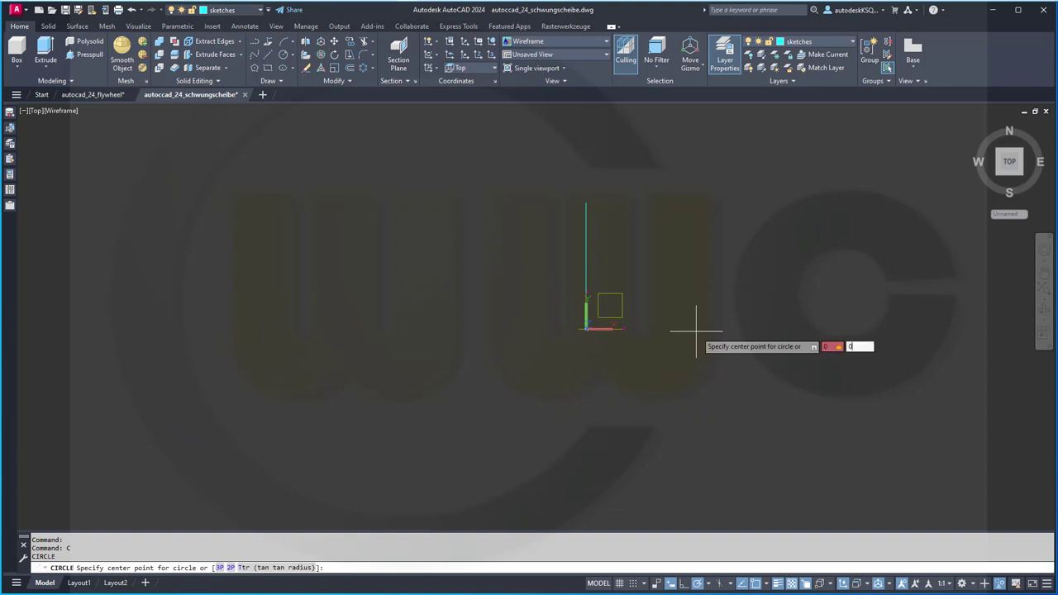
{"action": "key", "text": "Return"}
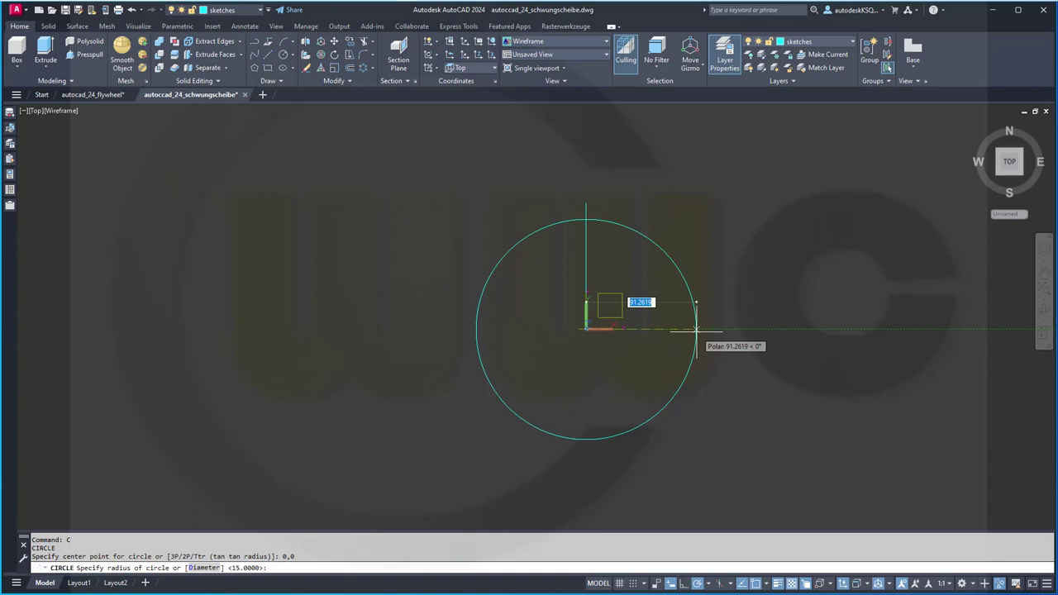
{"action": "type", "text": "70"}
{"action": "key", "text": "Return"}
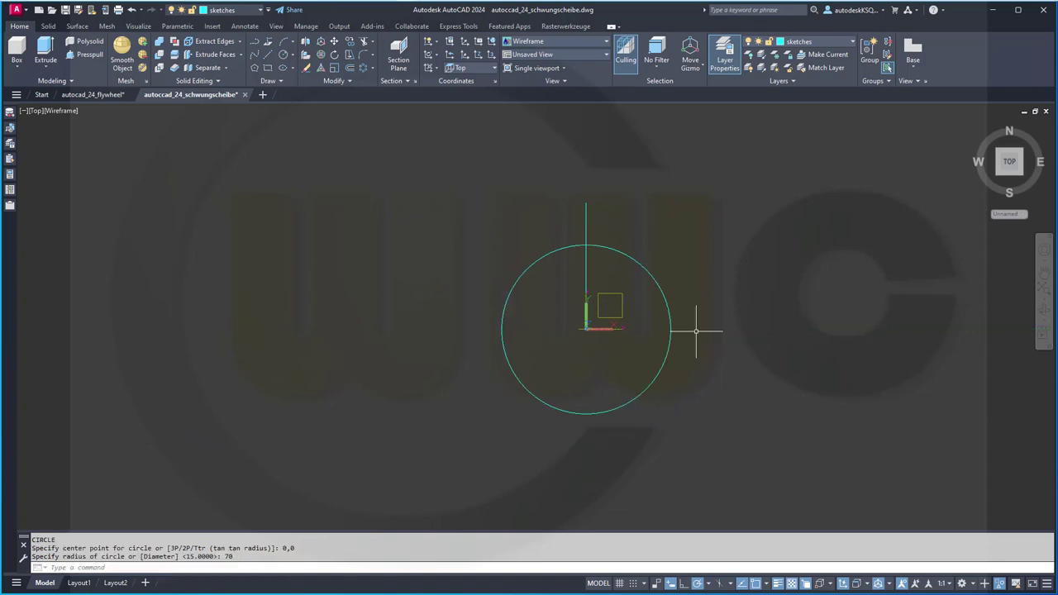
Draw two 70-unit lines from the circle's centre at 15° and −15°
{"action": "scroll", "coordinate": [711, 311], "scroll_direction": "up", "scroll_amount": 3}
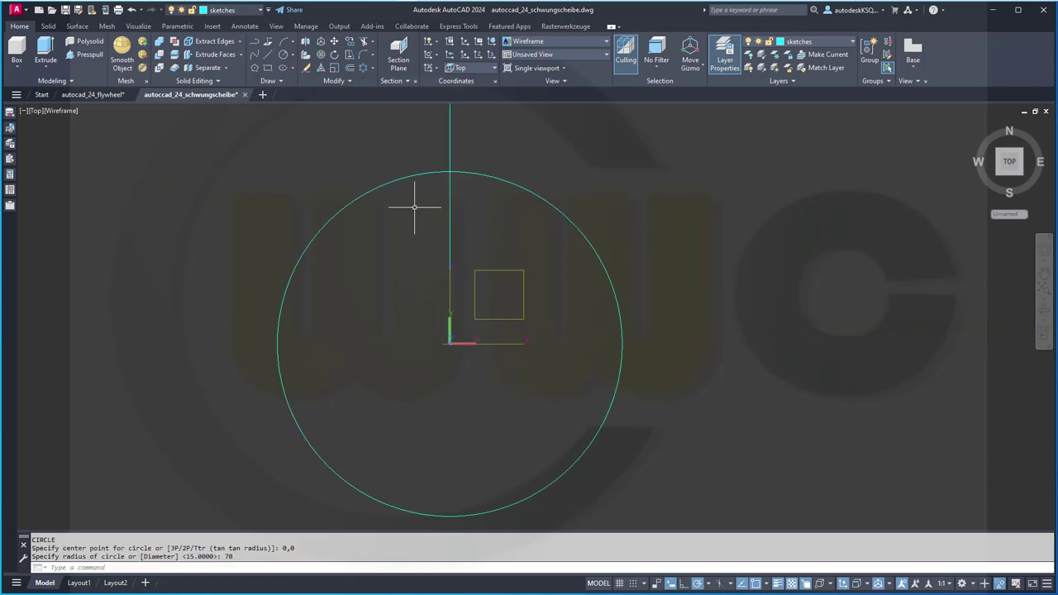
{"action": "left_click", "coordinate": [262, 55]}
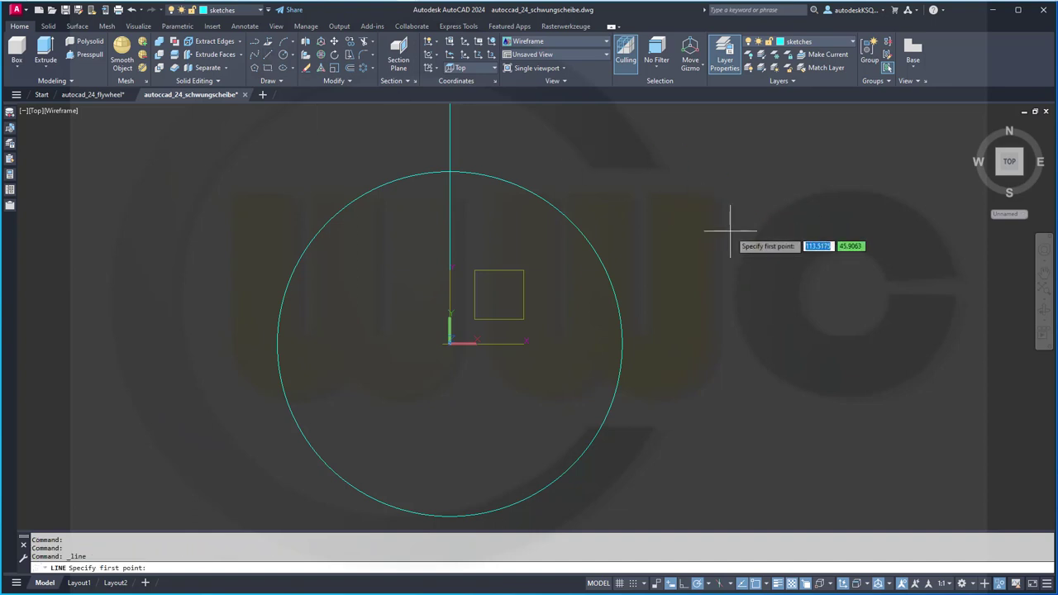
{"action": "left_click", "coordinate": [630, 311]}
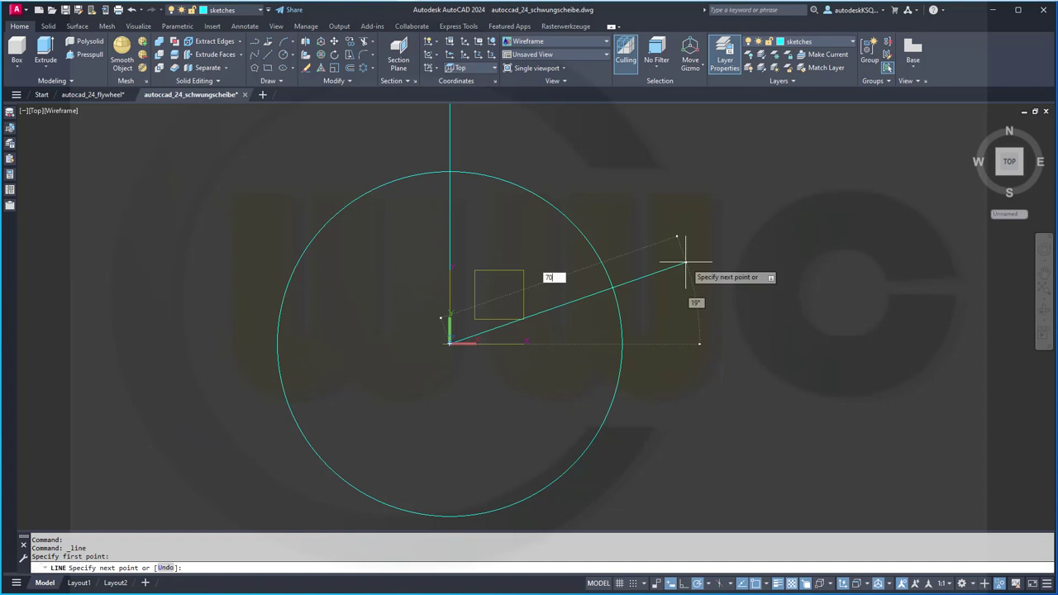
{"action": "key", "text": "Tab"}
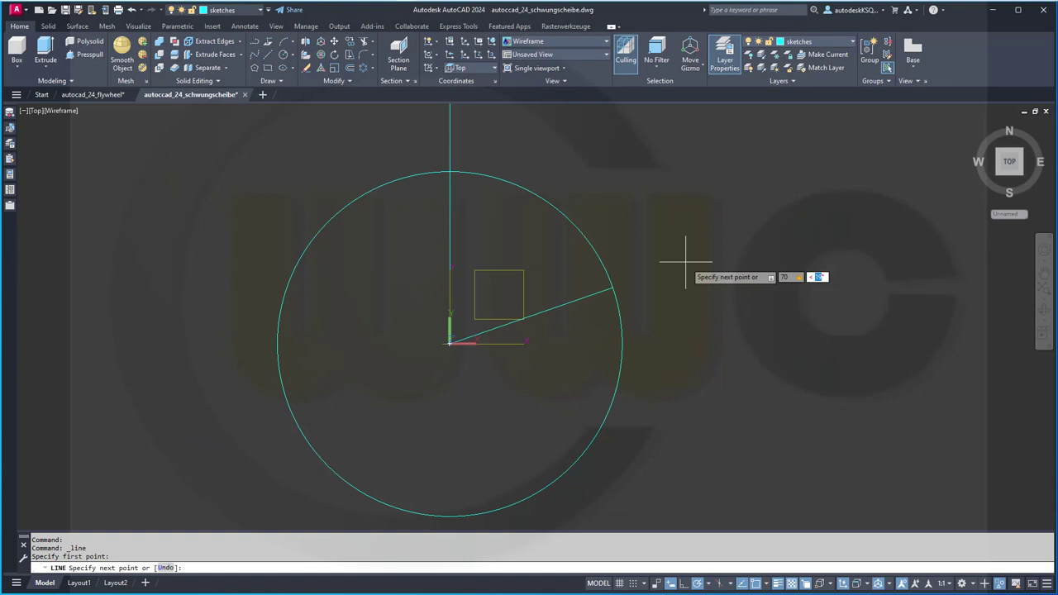
{"action": "key", "text": "Return"}
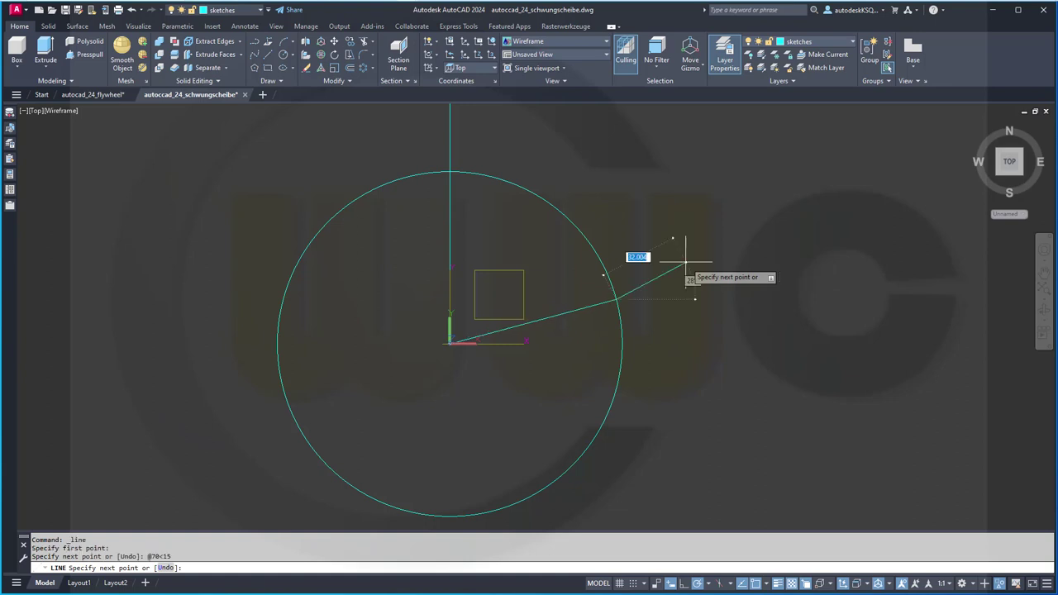
{"action": "key", "text": "Return"}
{"action": "key", "text": "Return"}
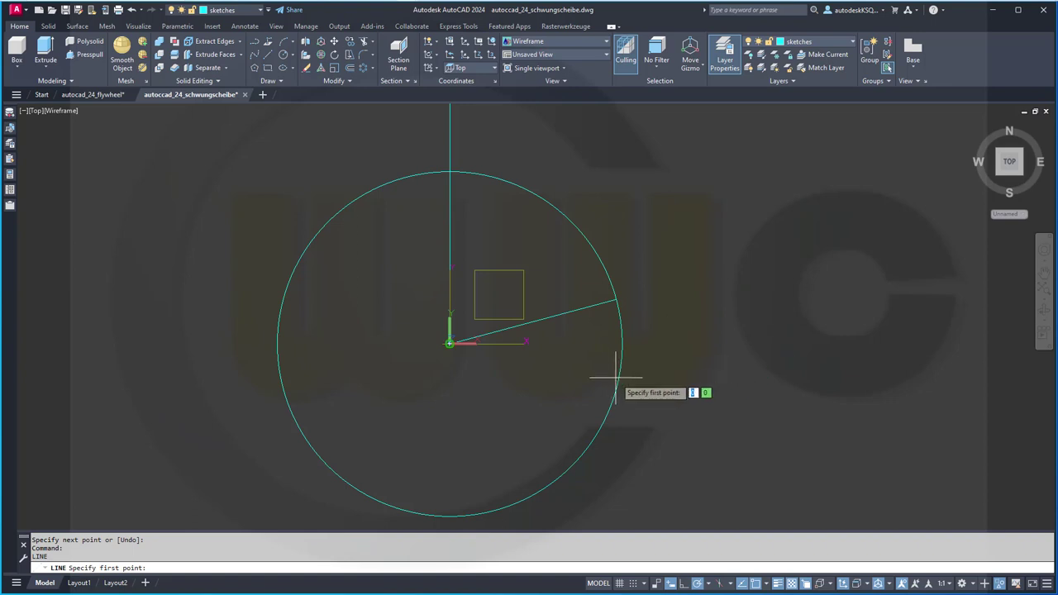
{"action": "left_click", "coordinate": [449, 343]}
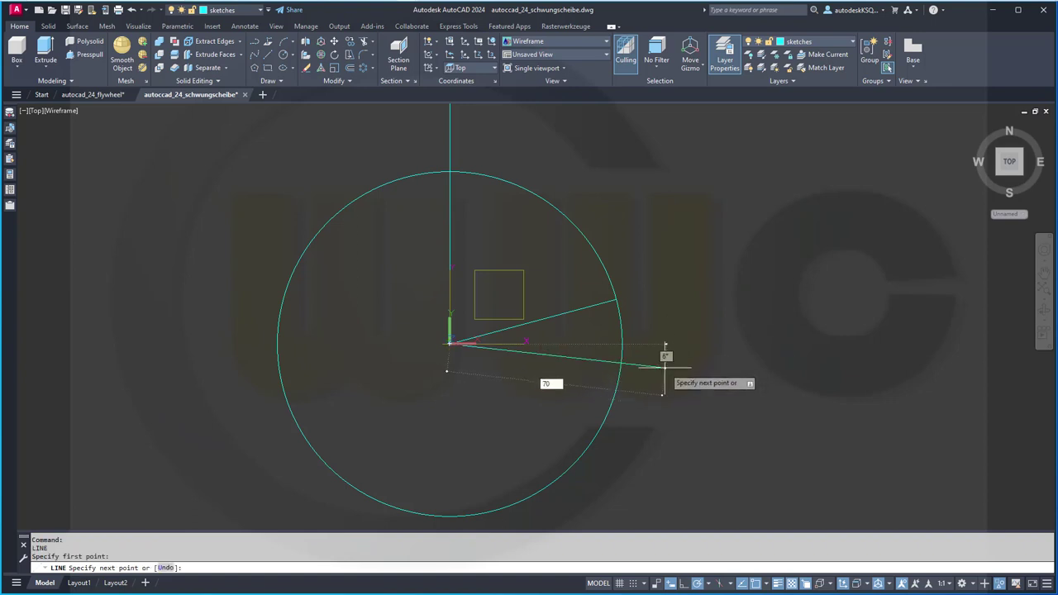
{"action": "key", "text": "Tab"}
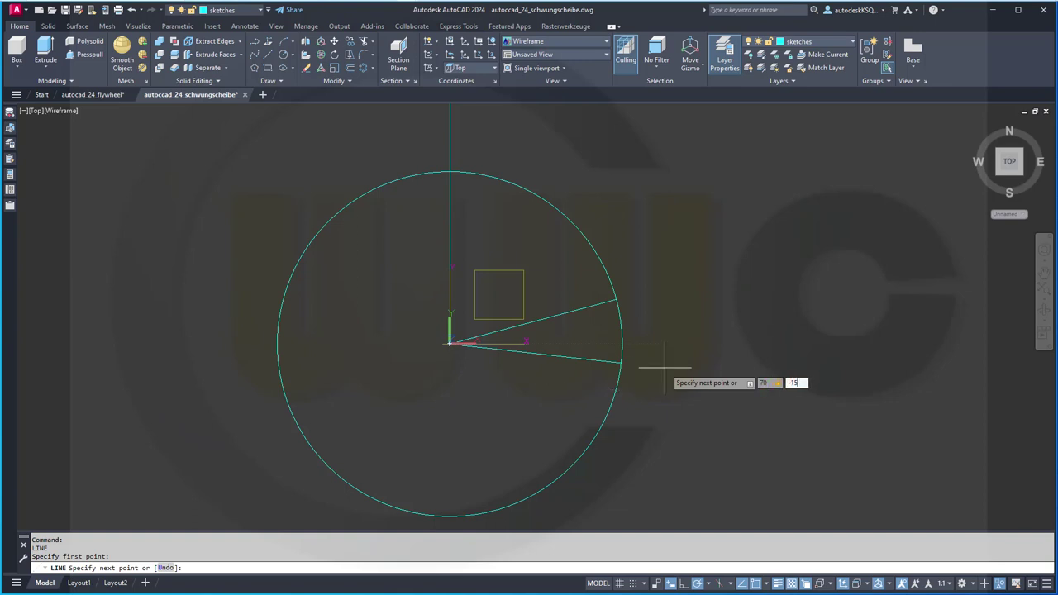
{"action": "type", "text": "-15"}
{"action": "key", "text": "Return"}
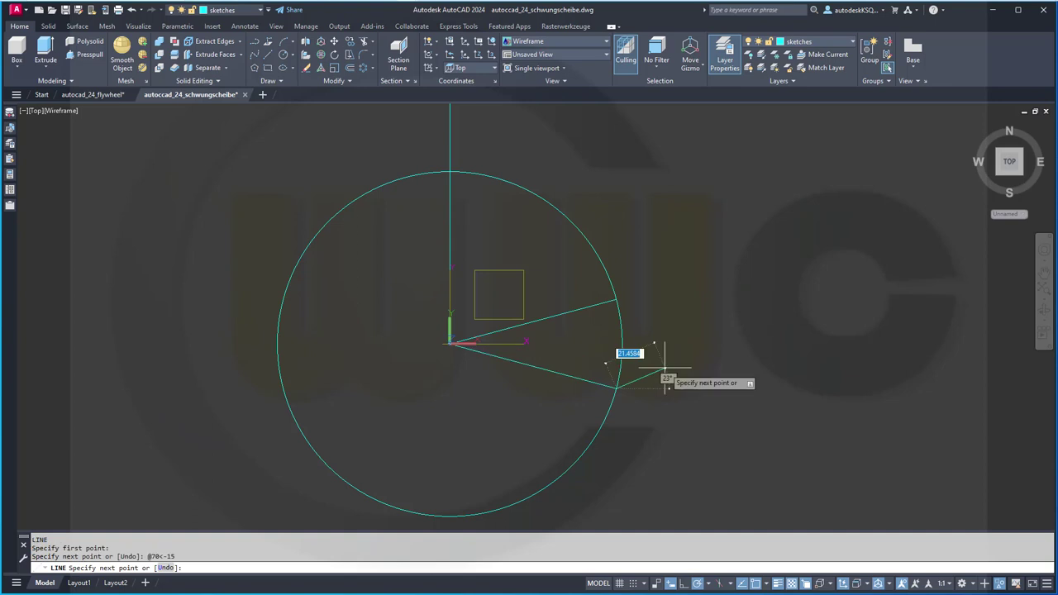
{"action": "key", "text": "Escape"}
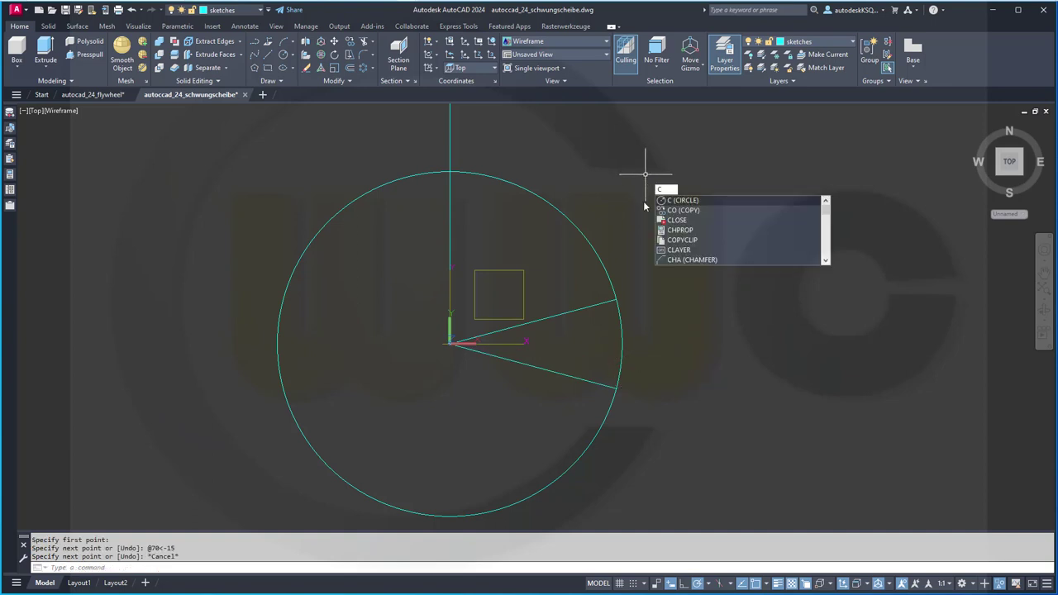
Draw radius-10 circles centred on the outer ends of both radial lines
{"action": "key", "text": "Return"}
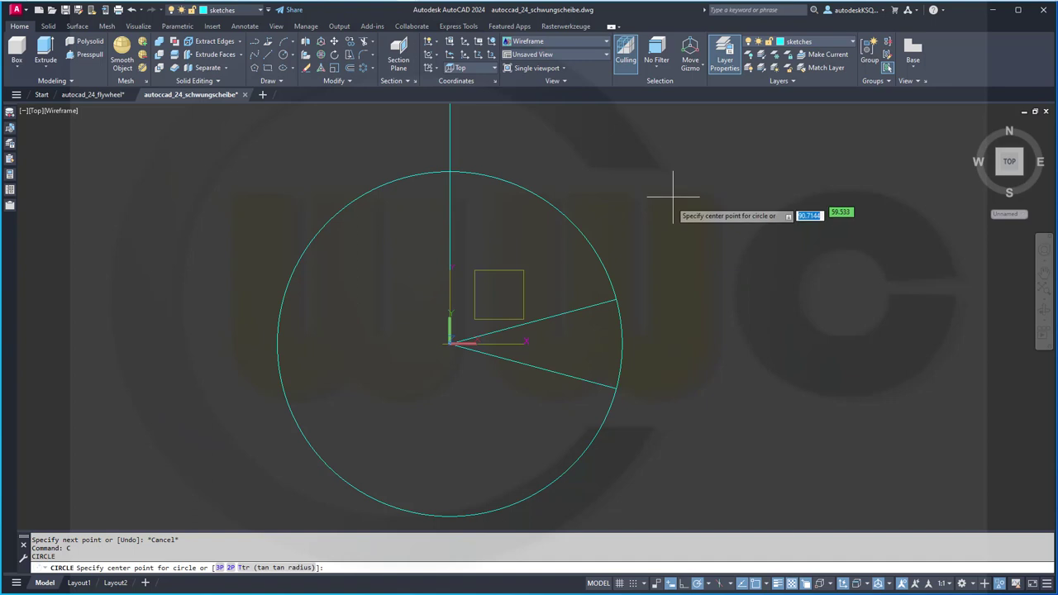
{"action": "left_click", "coordinate": [616, 299]}
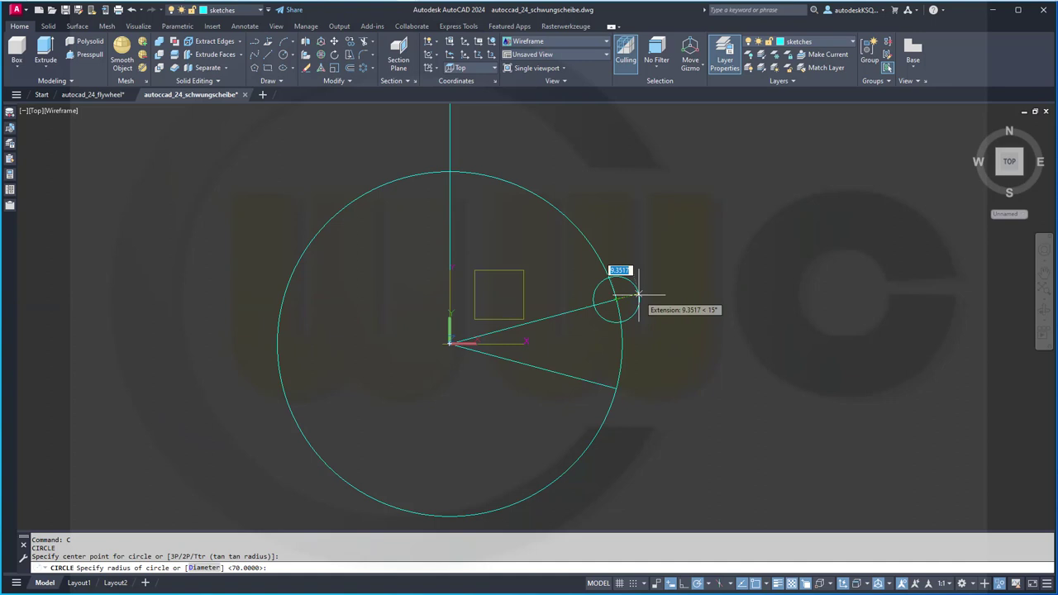
{"action": "type", "text": "10"}
{"action": "key", "text": "Return"}
{"action": "key", "text": "Return"}
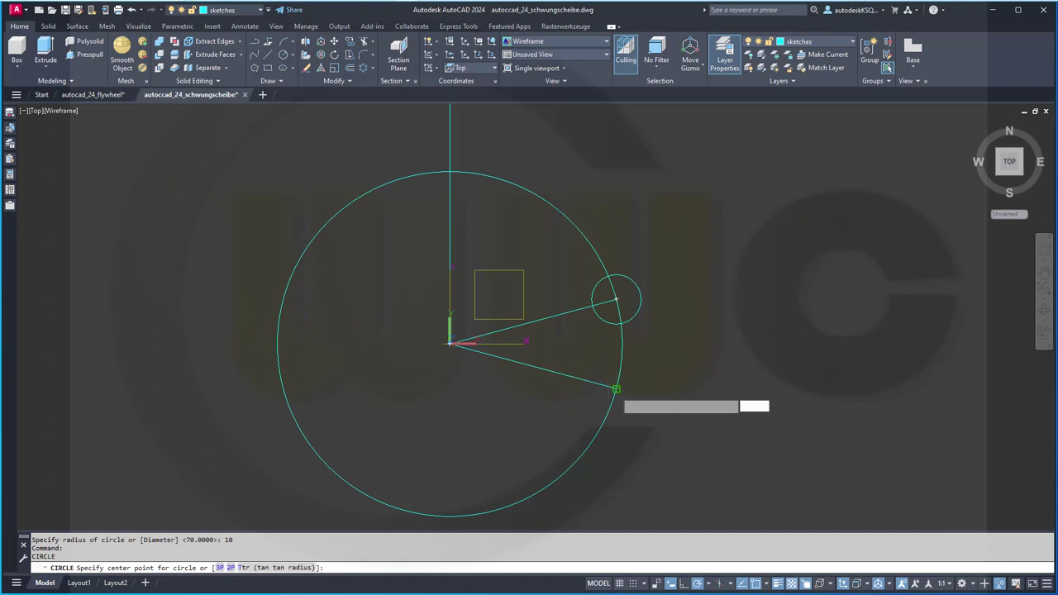
{"action": "left_click", "coordinate": [616, 388]}
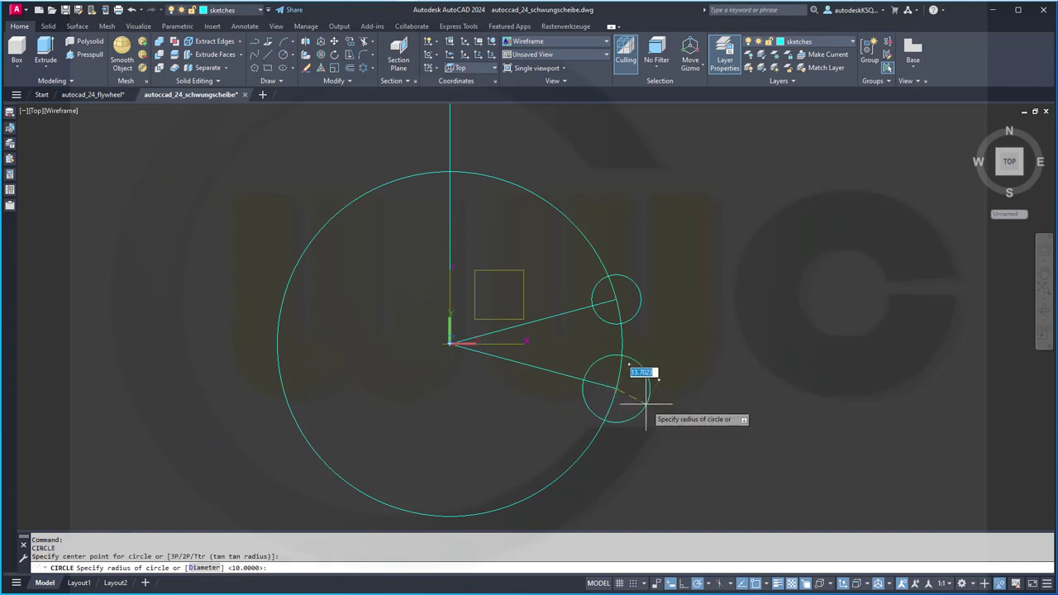
{"action": "key", "text": "Return"}
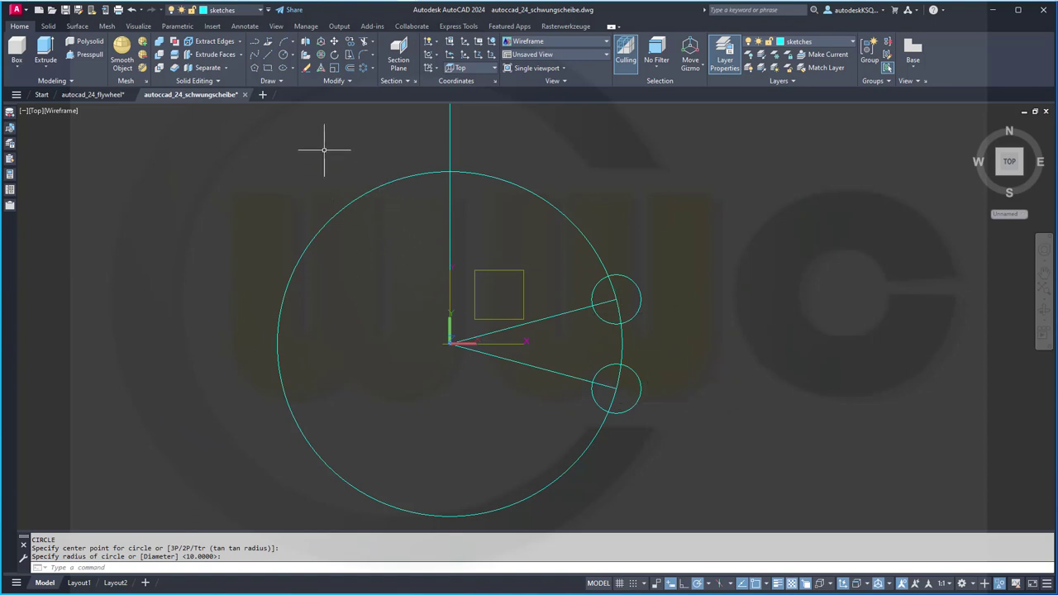
Add two circles concentric with the origin: one of radius 80, one sized by a picked point
{"action": "type", "text": "c"}
{"action": "key", "text": "Return"}
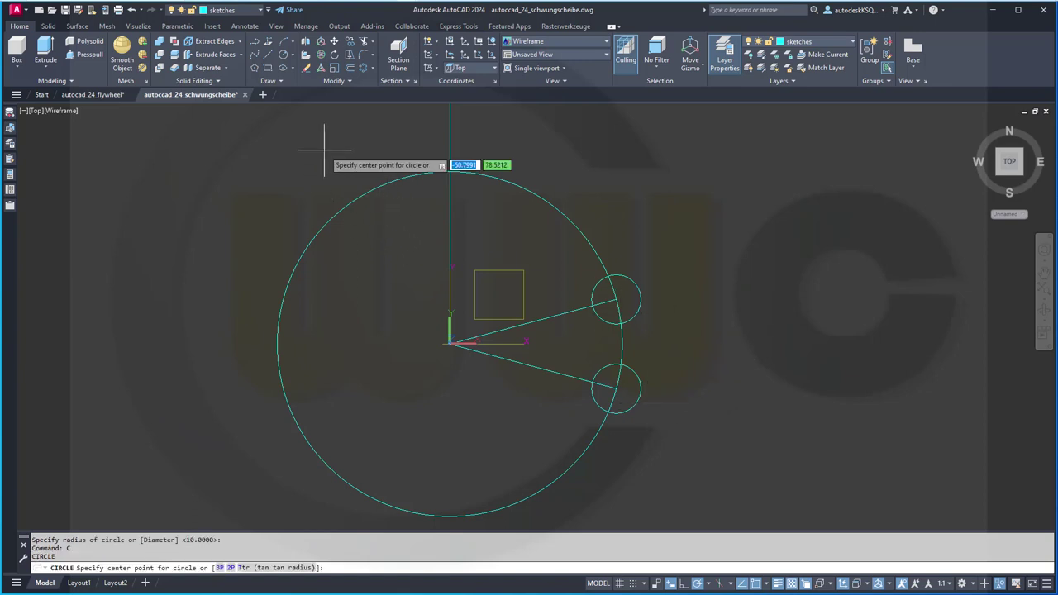
{"action": "left_click", "coordinate": [562, 223]}
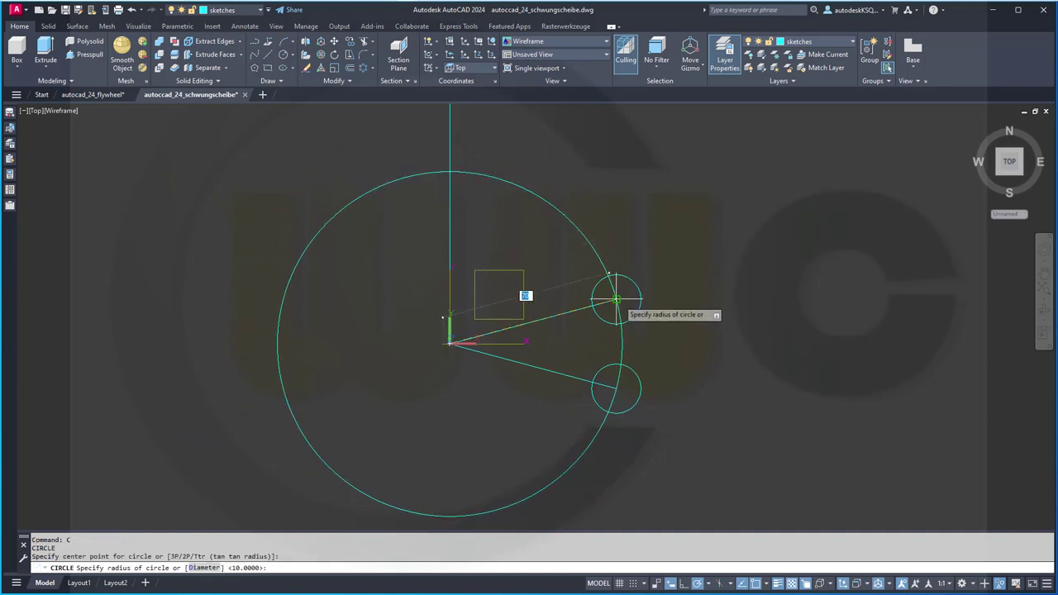
{"action": "type", "text": "80"}
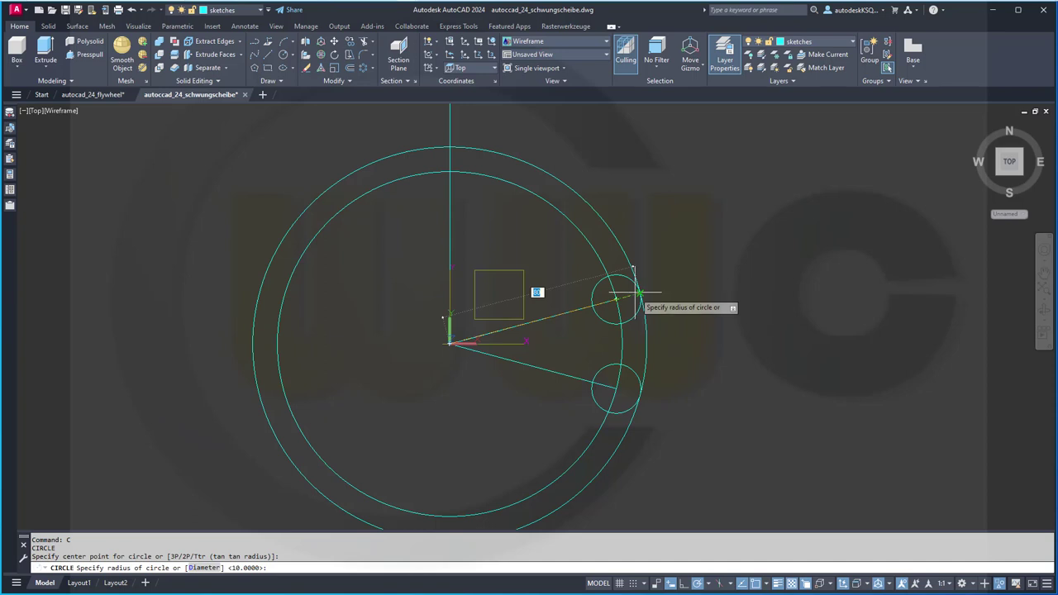
{"action": "key", "text": "Return"}
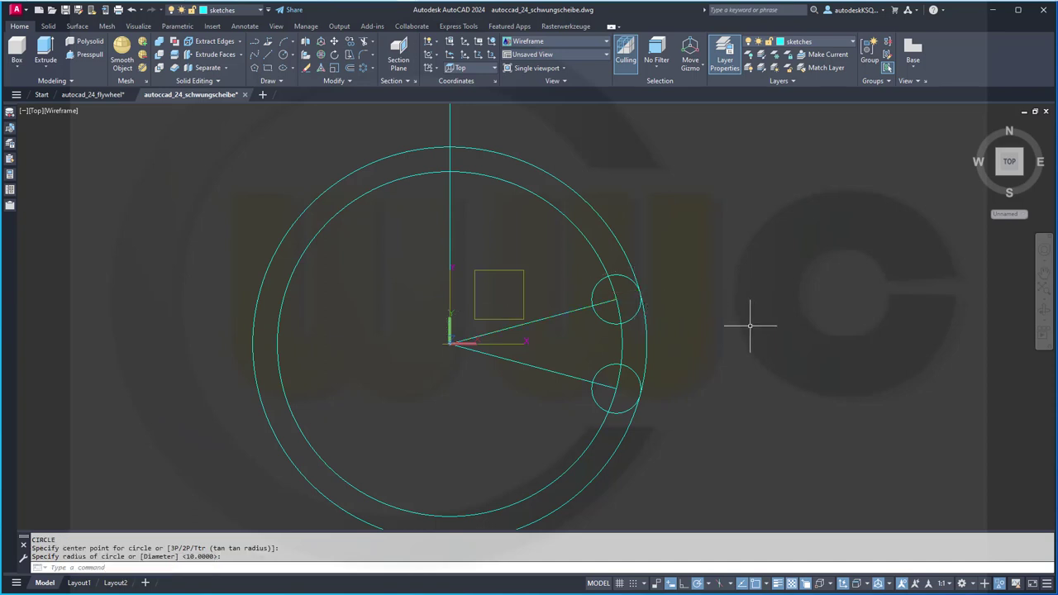
{"action": "key", "text": "Return"}
{"action": "left_click", "coordinate": [449, 342]}
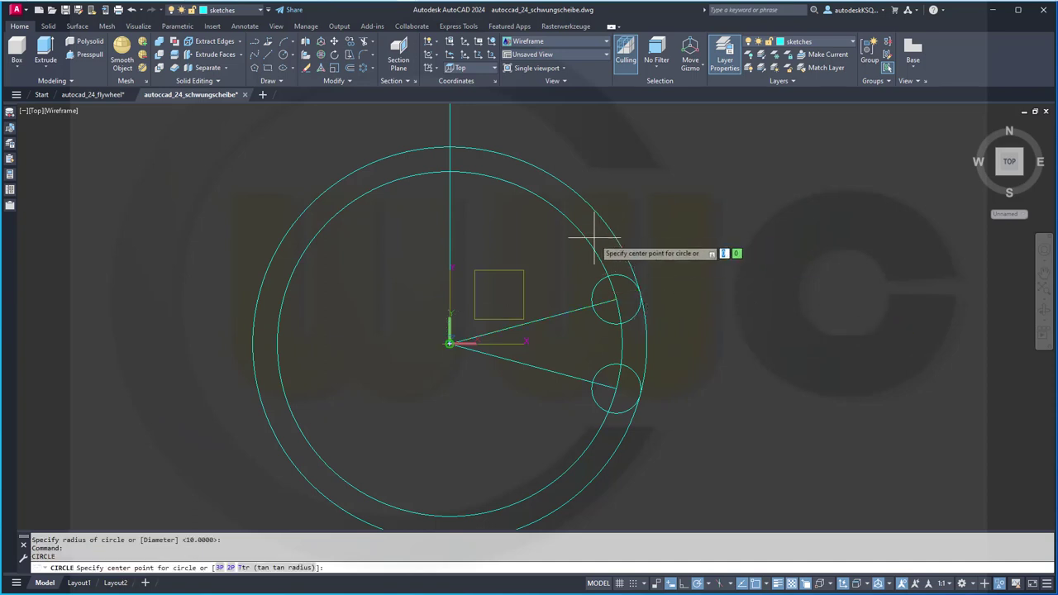
{"action": "left_click", "coordinate": [593, 307]}
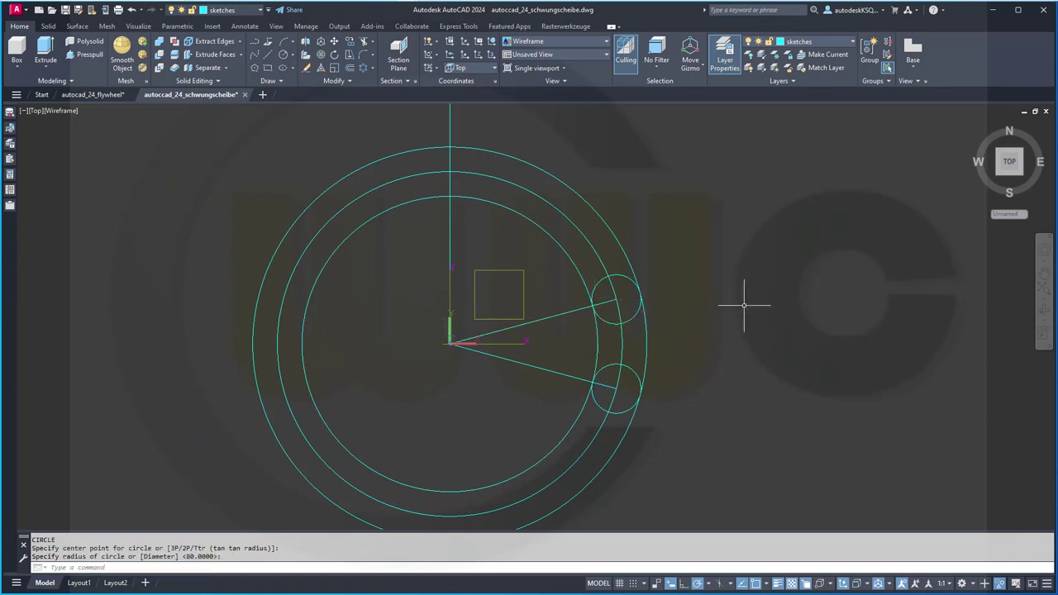
{"action": "key", "text": "Escape"}
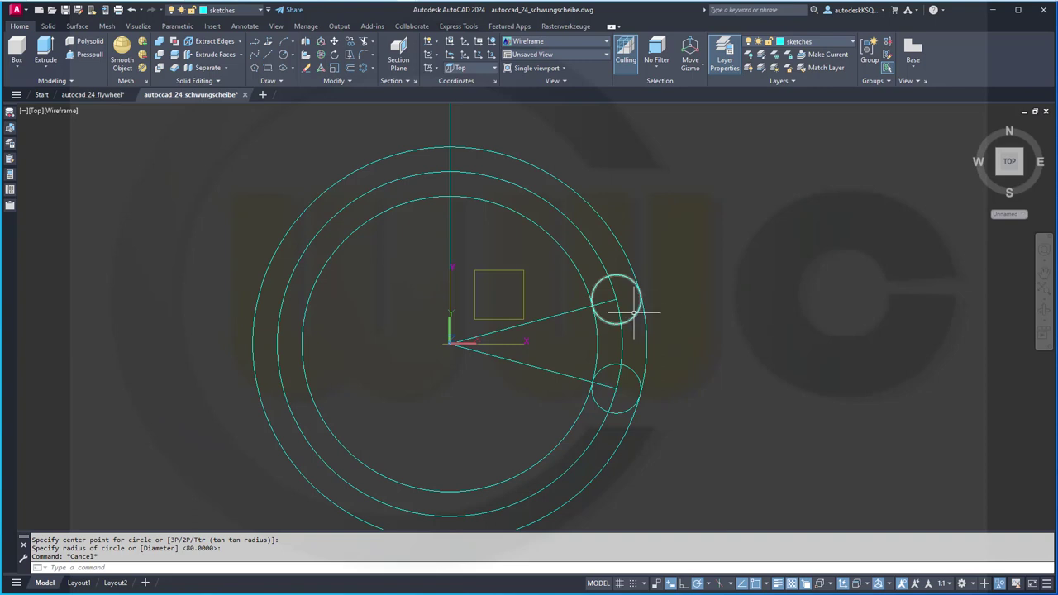
{"action": "scroll", "coordinate": [630, 306], "scroll_direction": "up", "scroll_amount": 5}
{"action": "scroll", "coordinate": [615, 309], "scroll_direction": "down", "scroll_amount": 2}
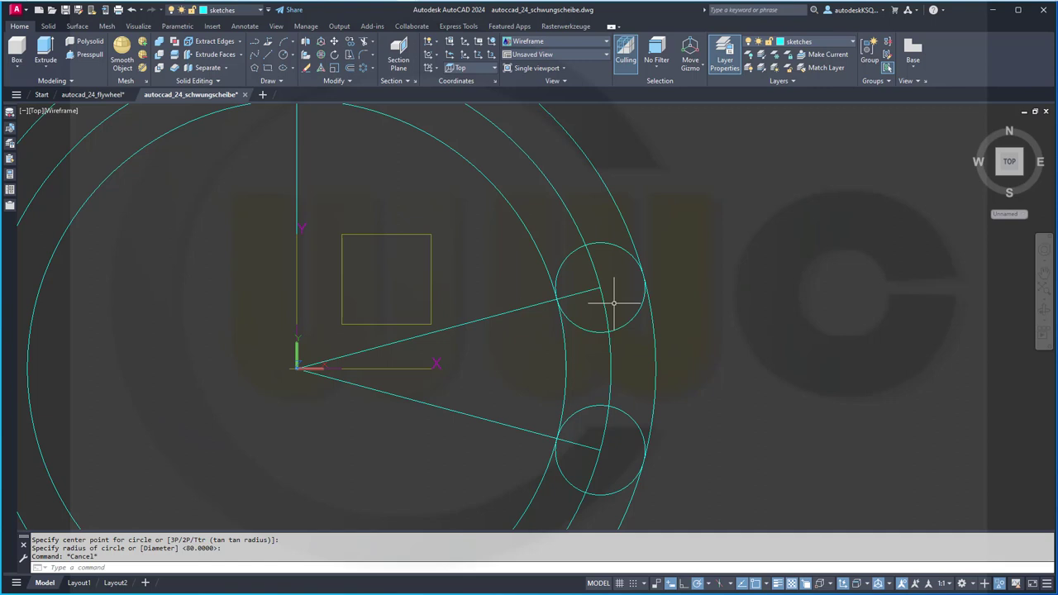
Place a radius-10 circle at 50,0 between the lines and zoom in to inspect the intersections
{"action": "left_click", "coordinate": [282, 58]}
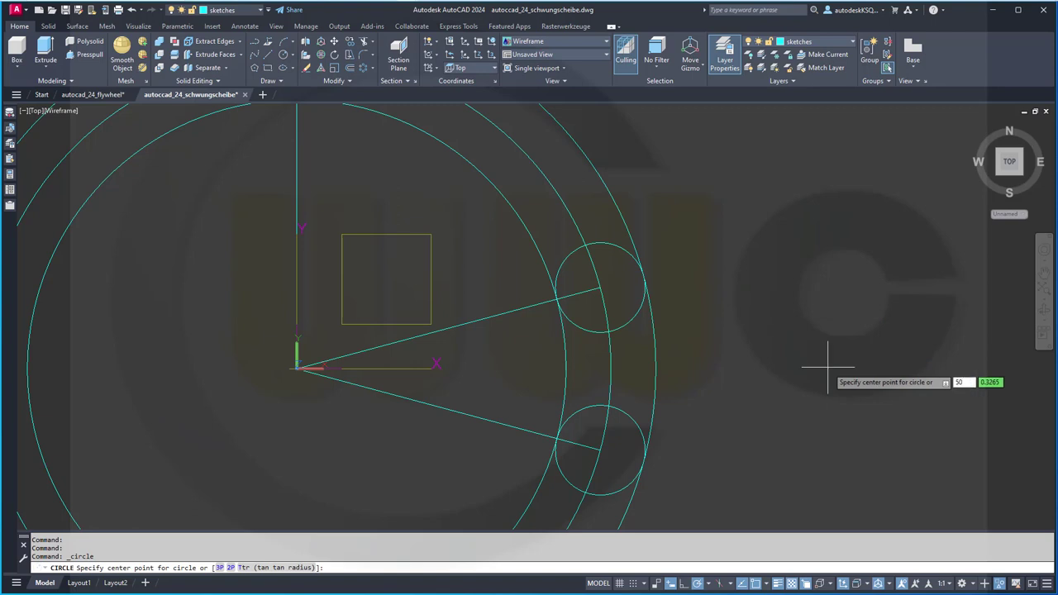
{"action": "key", "text": "Tab"}
{"action": "type", "text": "0"}
{"action": "key", "text": "Return"}
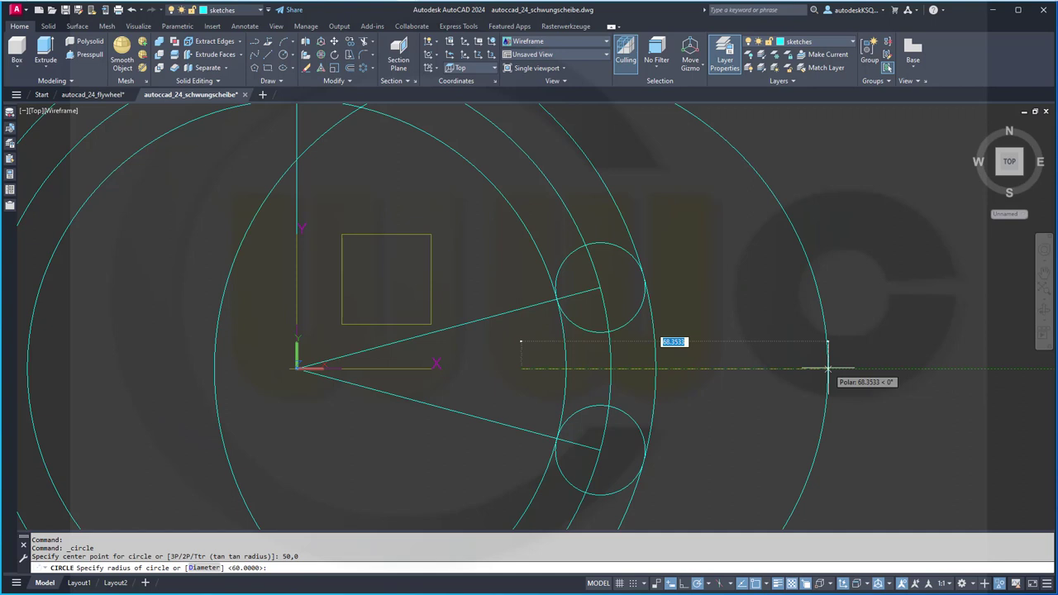
{"action": "type", "text": "10"}
{"action": "key", "text": "Return"}
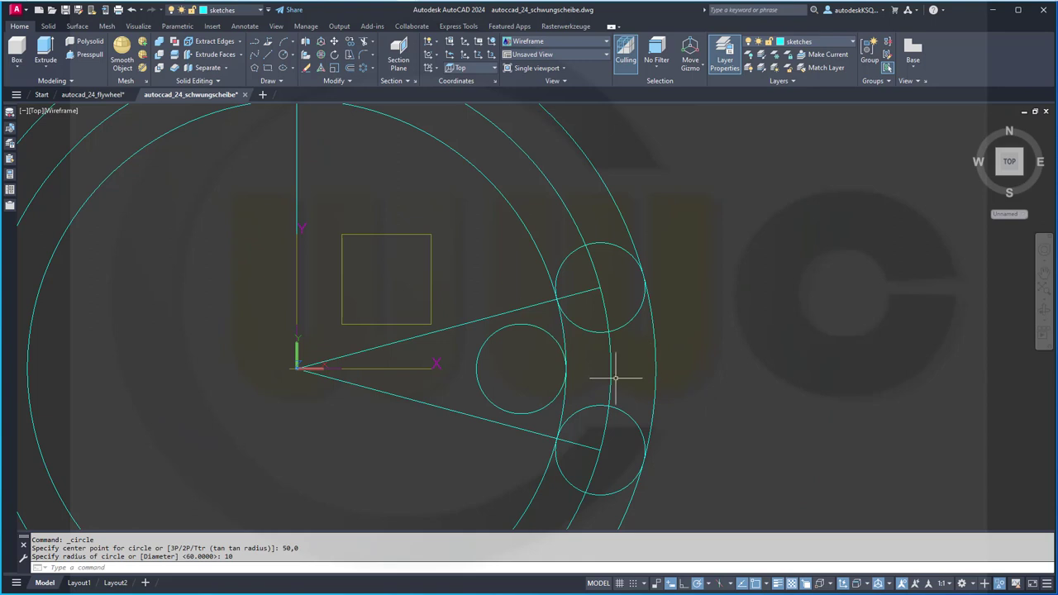
{"action": "scroll", "coordinate": [581, 374], "scroll_direction": "up", "scroll_amount": 2}
{"action": "scroll", "coordinate": [581, 375], "scroll_direction": "up", "scroll_amount": 1}
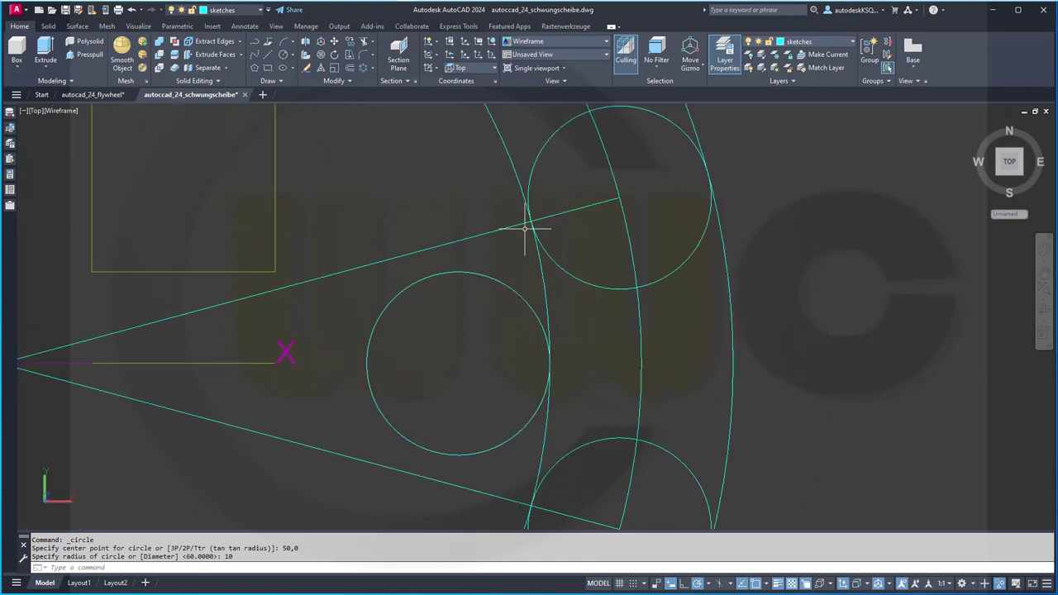
{"action": "scroll", "coordinate": [501, 219], "scroll_direction": "up", "scroll_amount": 1}
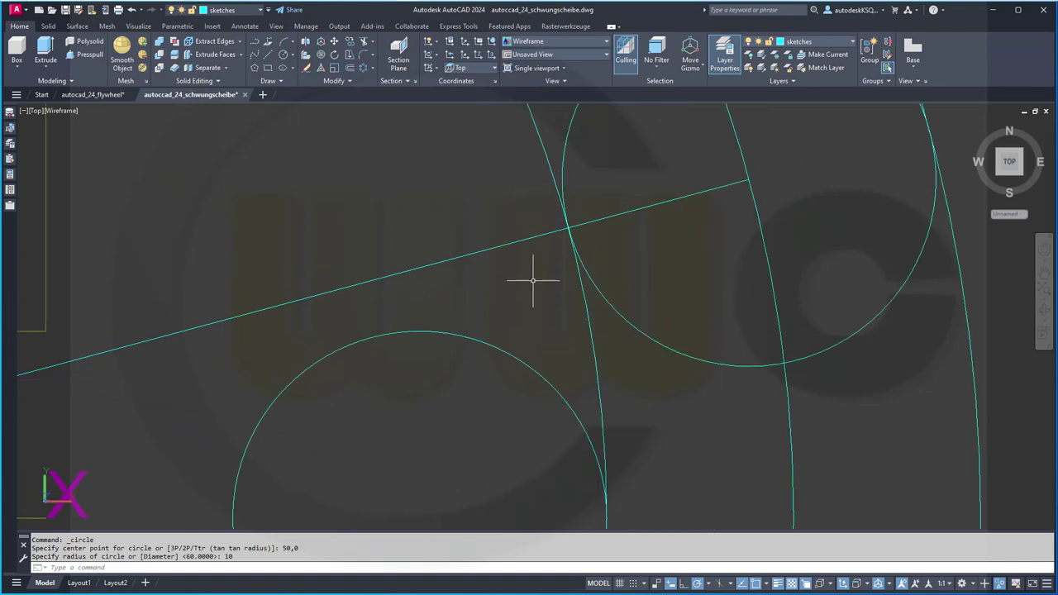
{"action": "middle_click_drag", "start_coordinate": [538, 279], "coordinate": [634, 329]}
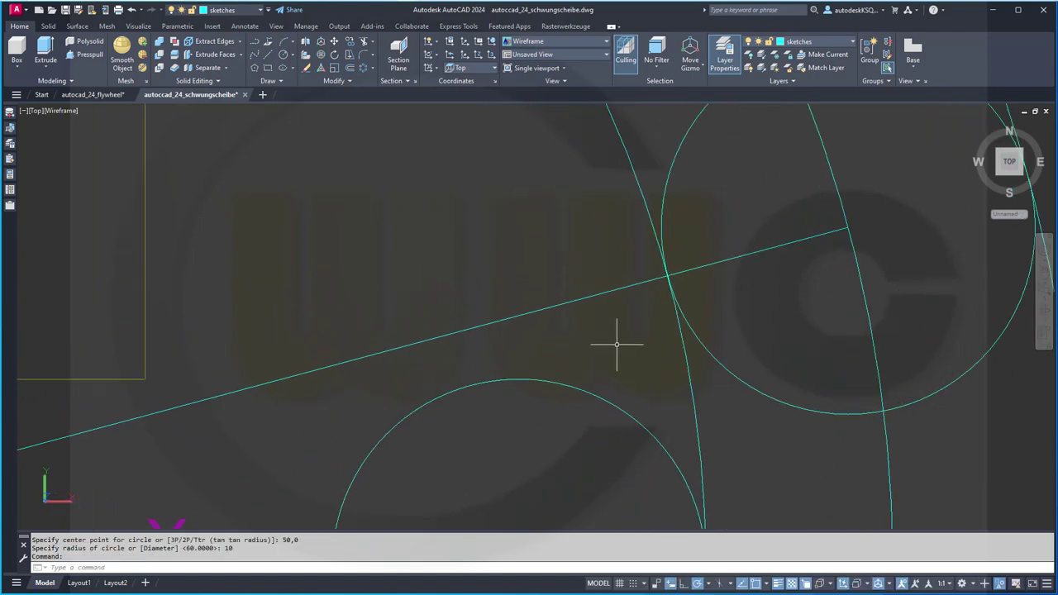
{"action": "scroll", "coordinate": [618, 337], "scroll_direction": "down", "scroll_amount": 6}
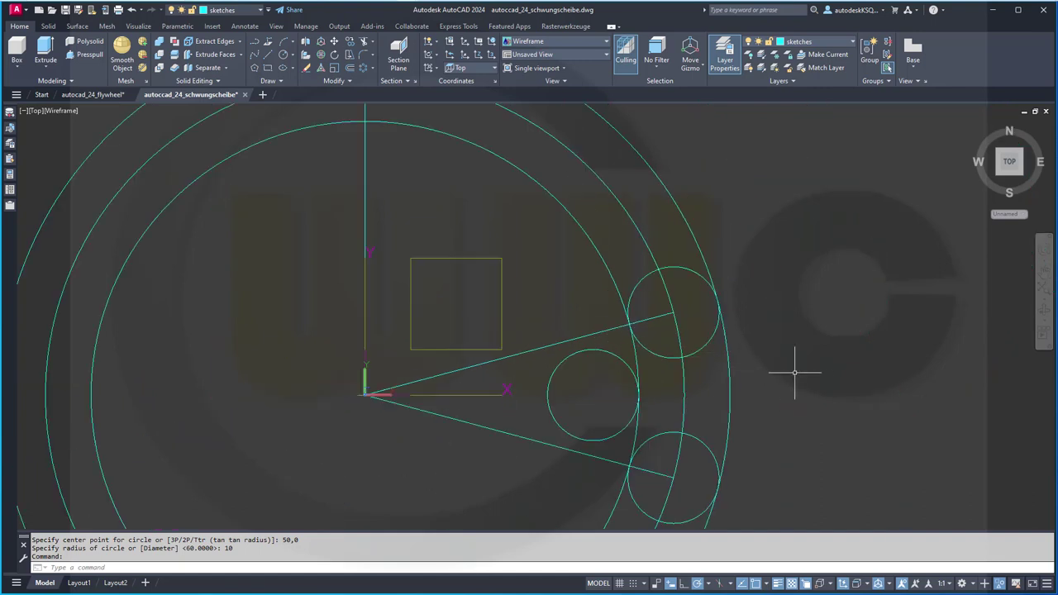
{"action": "middle_click_drag", "start_coordinate": [805, 372], "coordinate": [796, 338]}
{"action": "scroll", "coordinate": [802, 334], "scroll_direction": "down", "scroll_amount": 3}
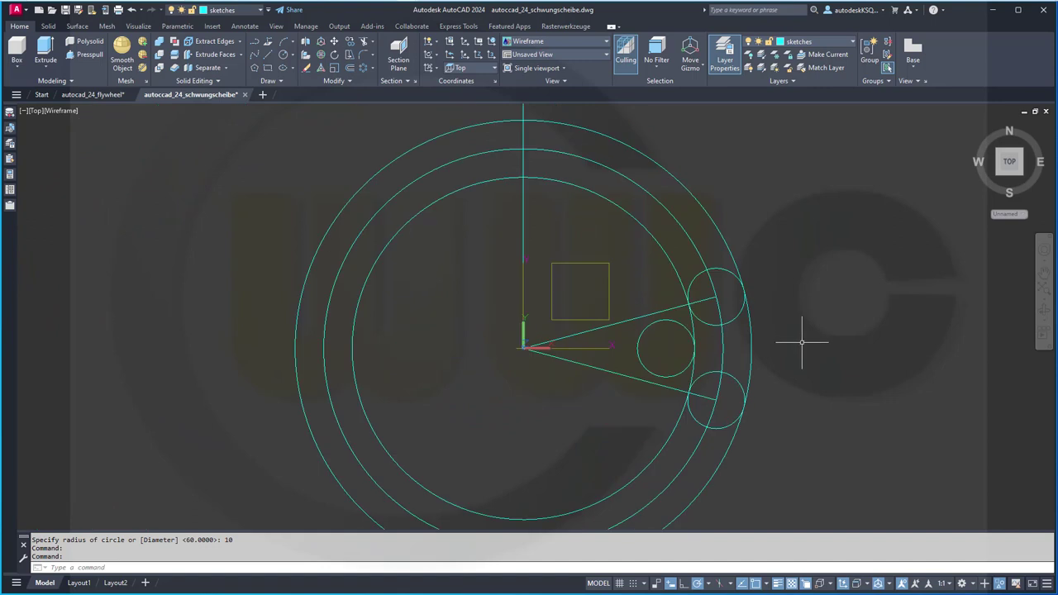
Trim the large circles and both radial lines, using all eight objects as cutting edges
{"action": "left_click", "coordinate": [366, 48]}
{"action": "left_click", "coordinate": [853, 459]}
{"action": "left_click", "coordinate": [645, 223]}
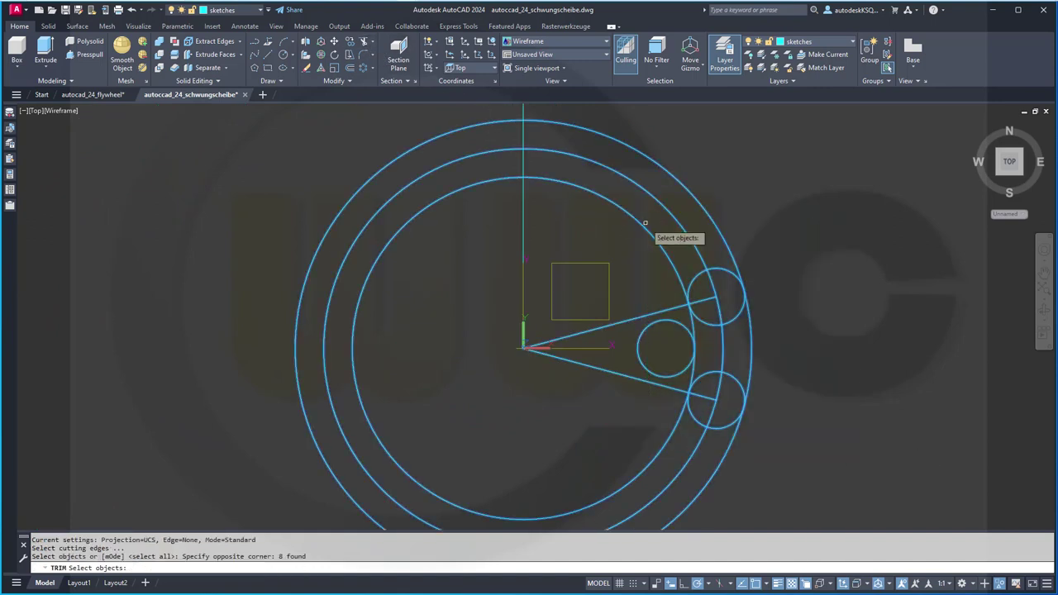
{"action": "key", "text": "Return"}
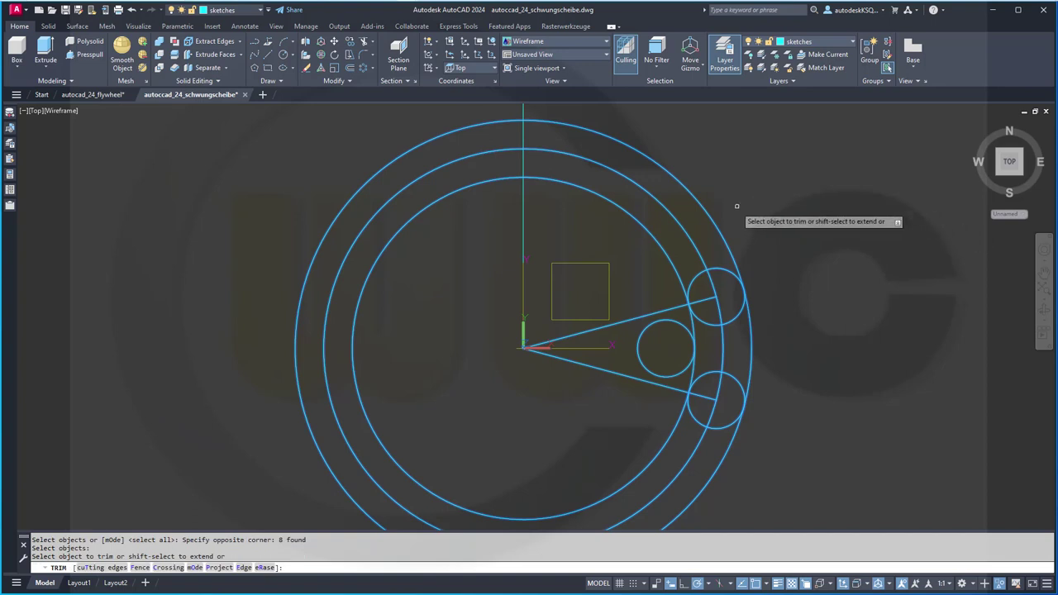
{"action": "left_click", "coordinate": [720, 522]}
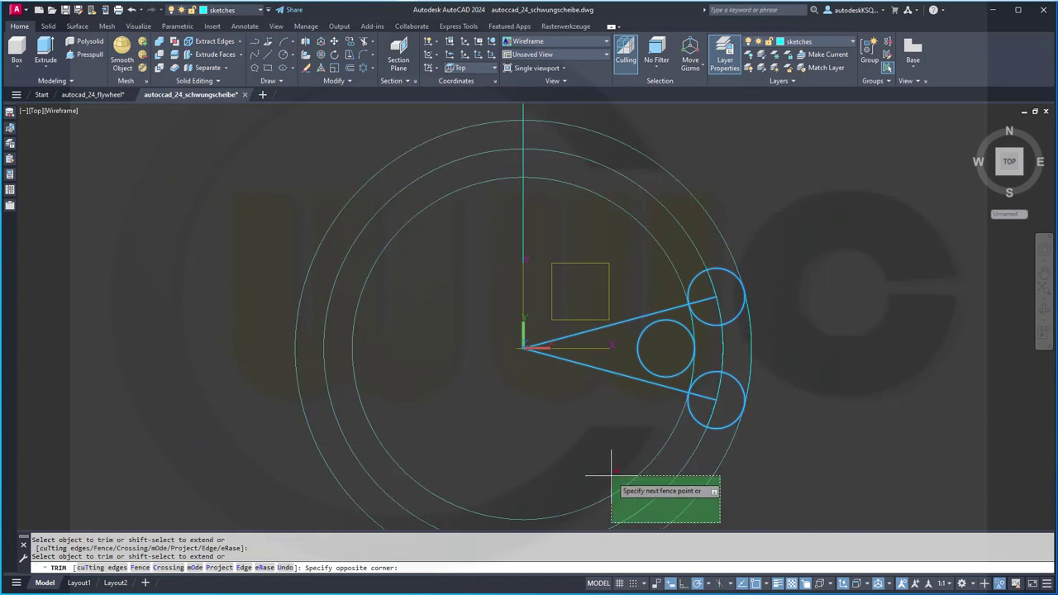
{"action": "left_click", "coordinate": [612, 475]}
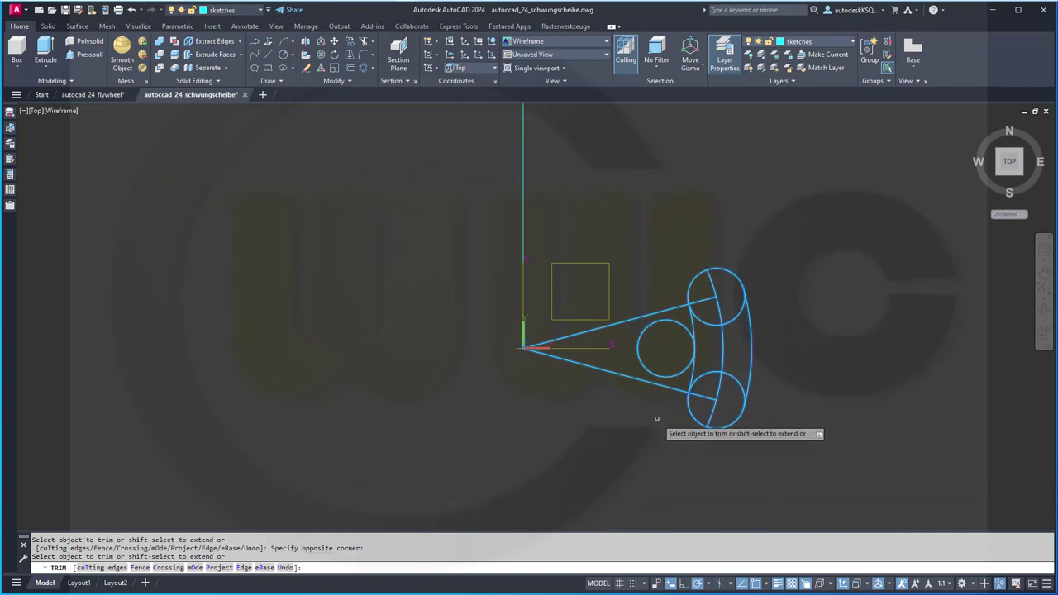
{"action": "scroll", "coordinate": [657, 419], "scroll_direction": "up", "scroll_amount": 2}
{"action": "left_click", "coordinate": [600, 372]}
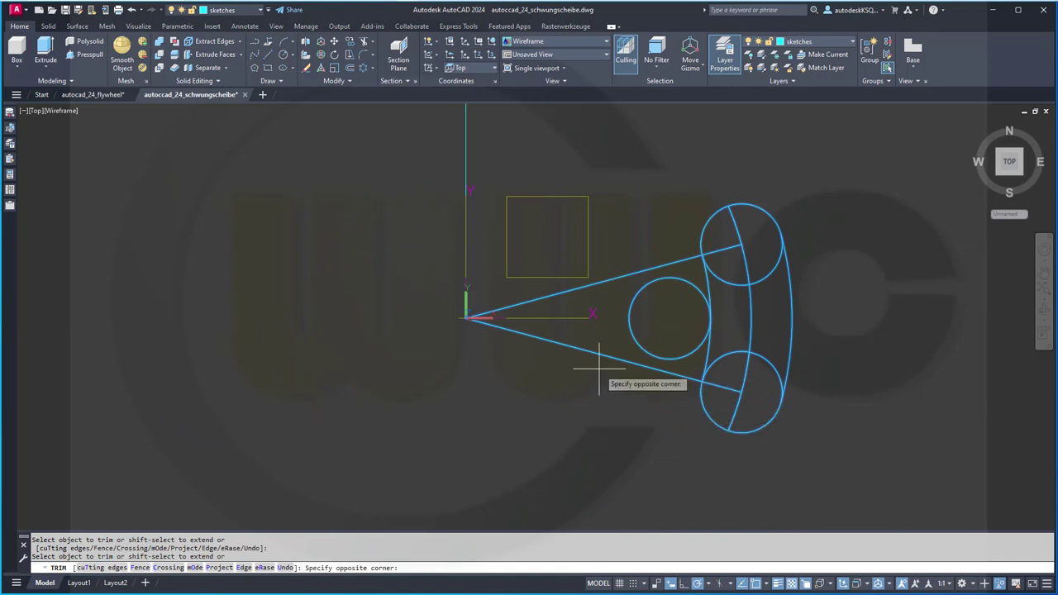
{"action": "left_click", "coordinate": [593, 347]}
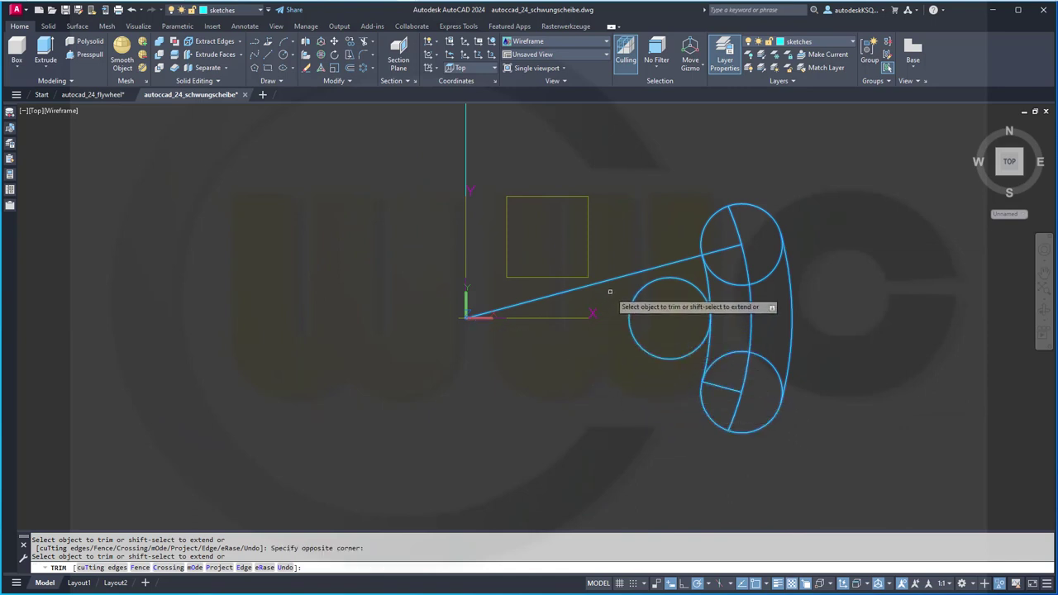
{"action": "left_click", "coordinate": [566, 290]}
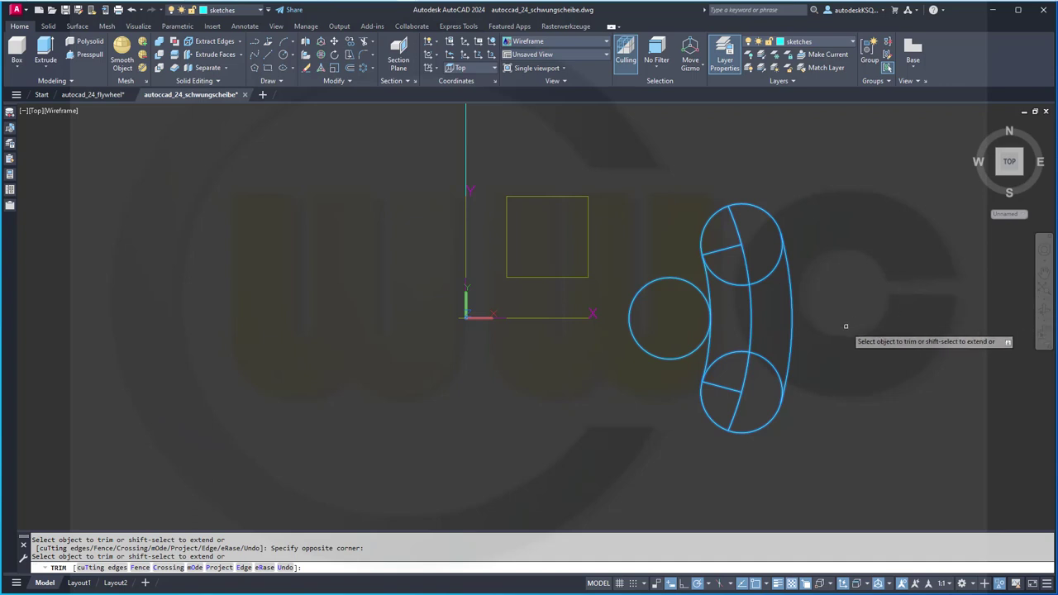
{"action": "key", "text": "Return"}
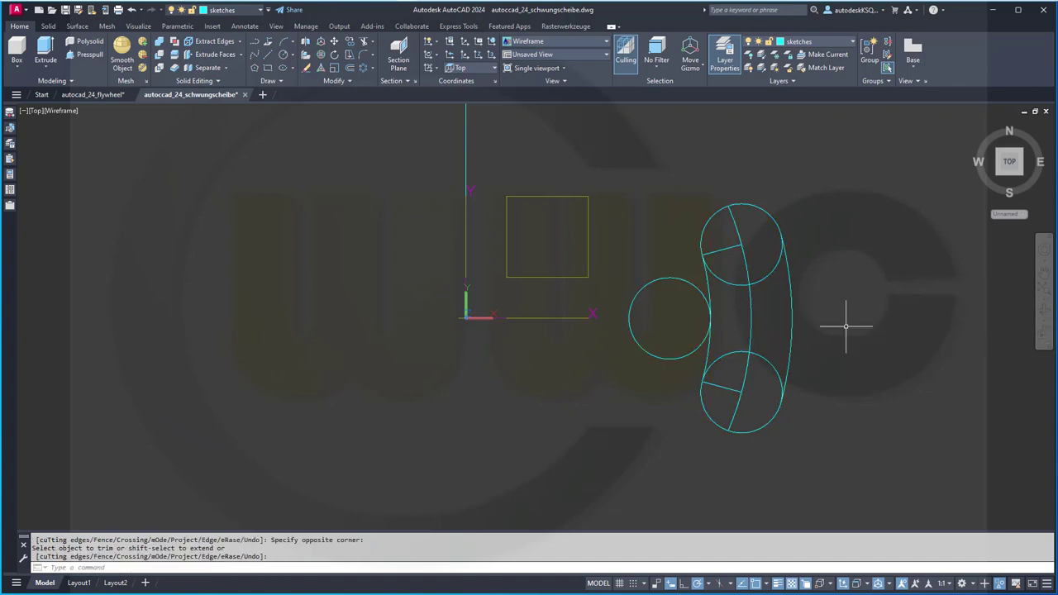
Draw a radius-5 circle tangent to the lower and upper circles with the Ttr option
{"action": "left_click", "coordinate": [283, 55]}
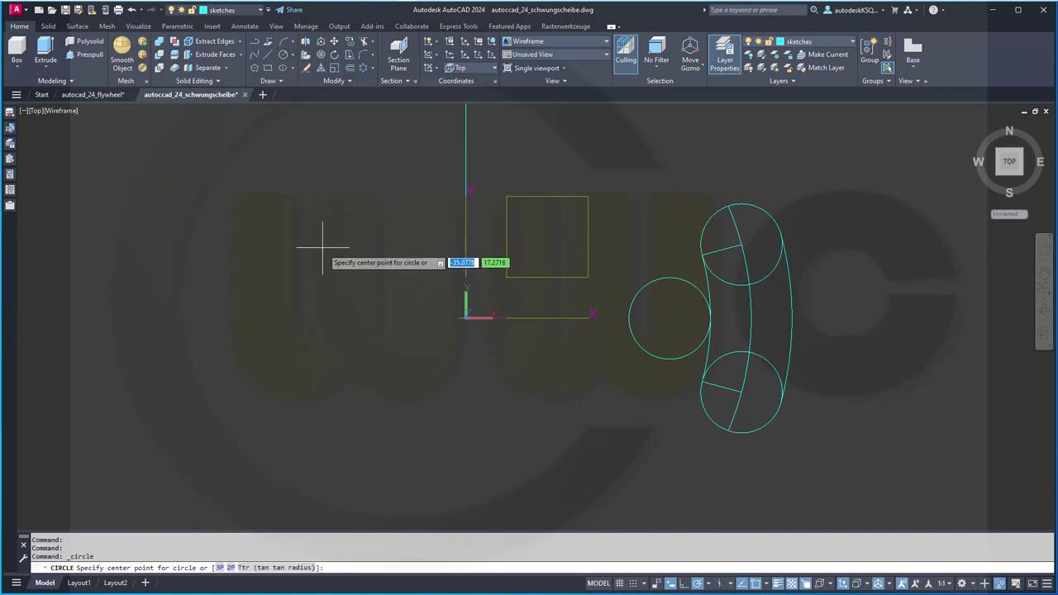
{"action": "left_click", "coordinate": [278, 568]}
{"action": "scroll", "coordinate": [649, 228], "scroll_direction": "up", "scroll_amount": 2}
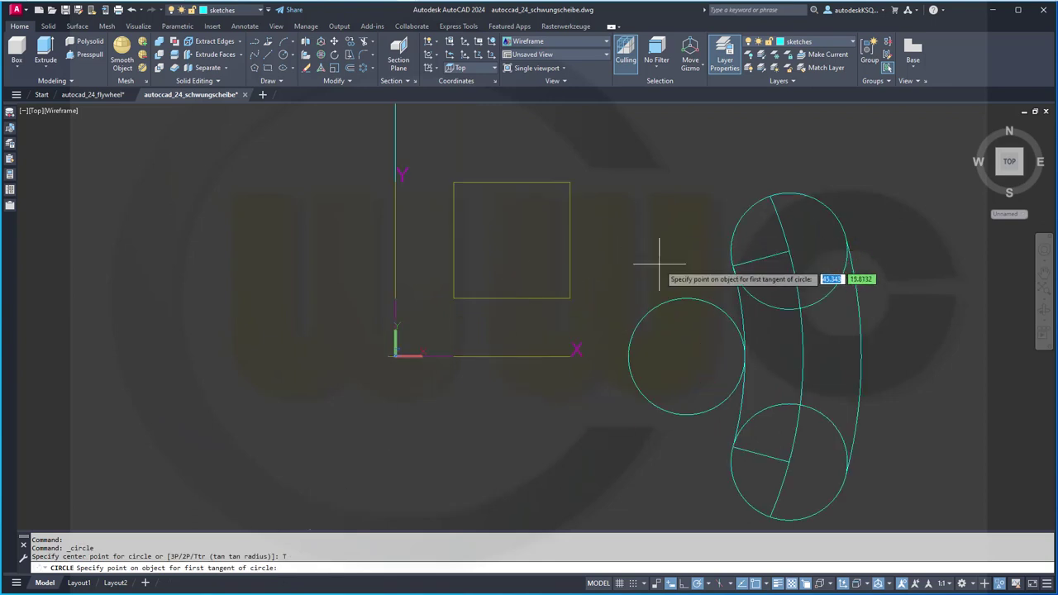
{"action": "scroll", "coordinate": [694, 289], "scroll_direction": "up", "scroll_amount": 3}
{"action": "left_click", "coordinate": [698, 337]}
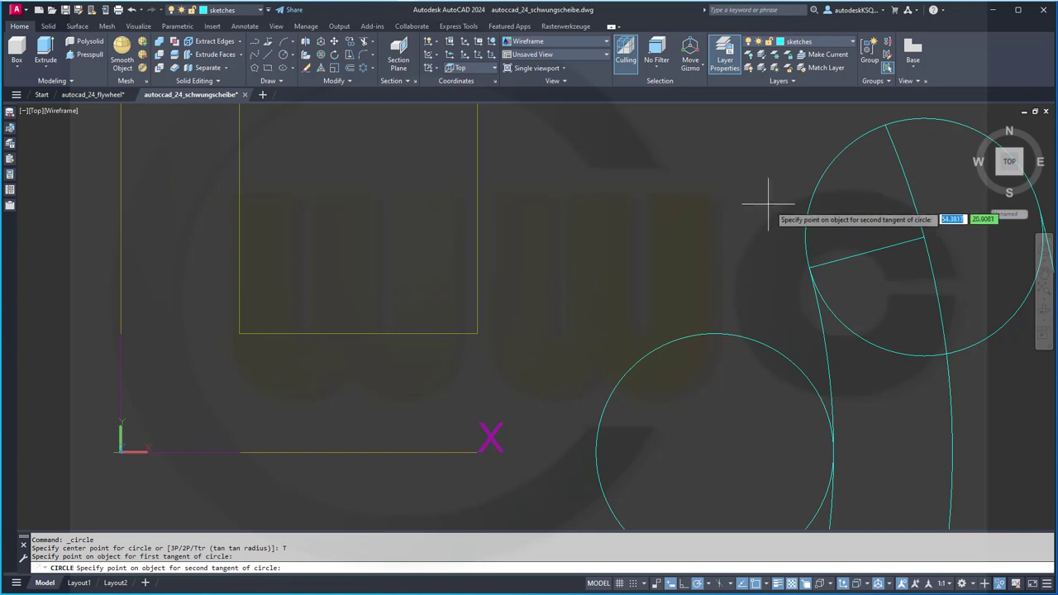
{"action": "left_click", "coordinate": [807, 213]}
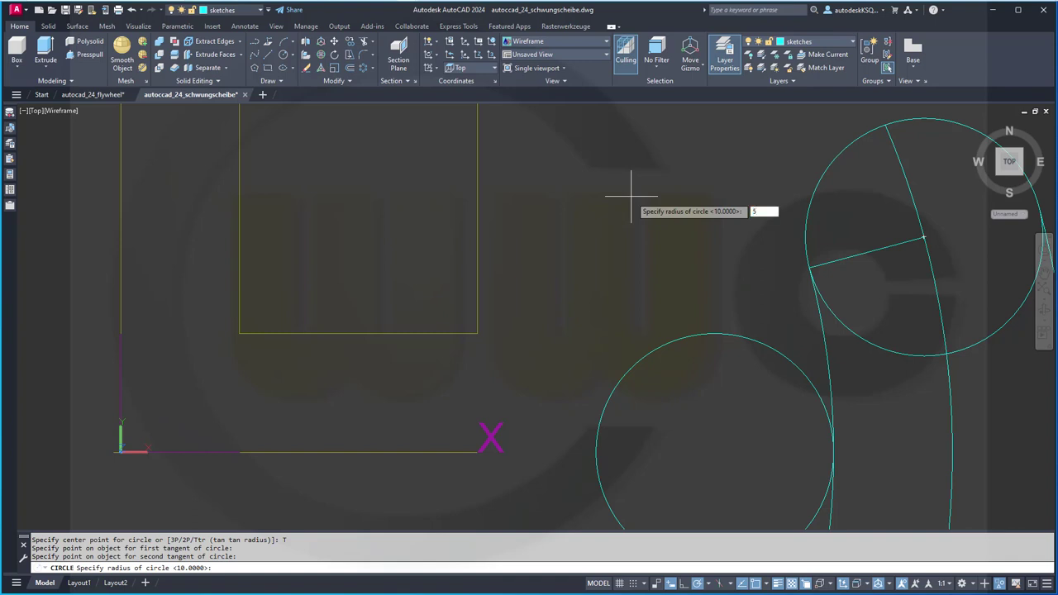
{"action": "key", "text": "Return"}
{"action": "key", "text": "Return"}
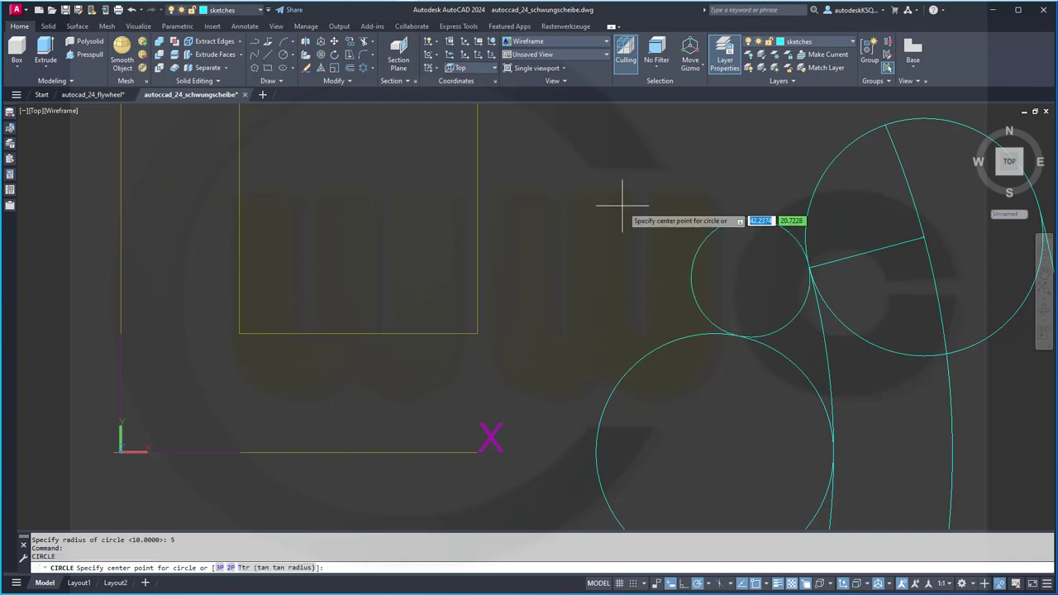
Draw a second radius-5 Ttr circle on the opposite side of the middle circle
{"action": "left_click", "coordinate": [281, 567]}
{"action": "middle_click_drag", "start_coordinate": [732, 436], "coordinate": [645, 111]}
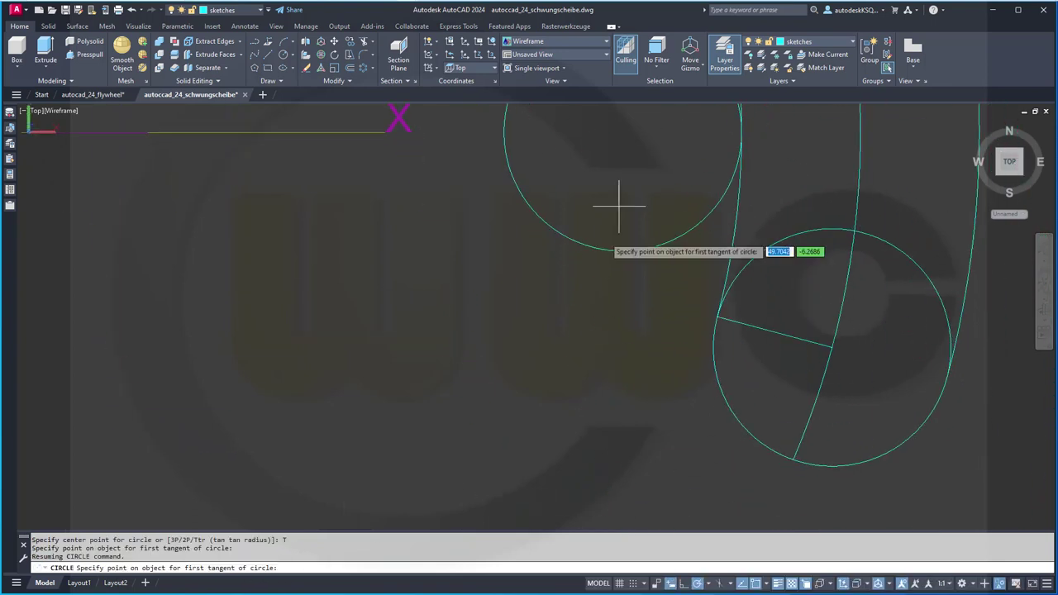
{"action": "left_click", "coordinate": [620, 250]}
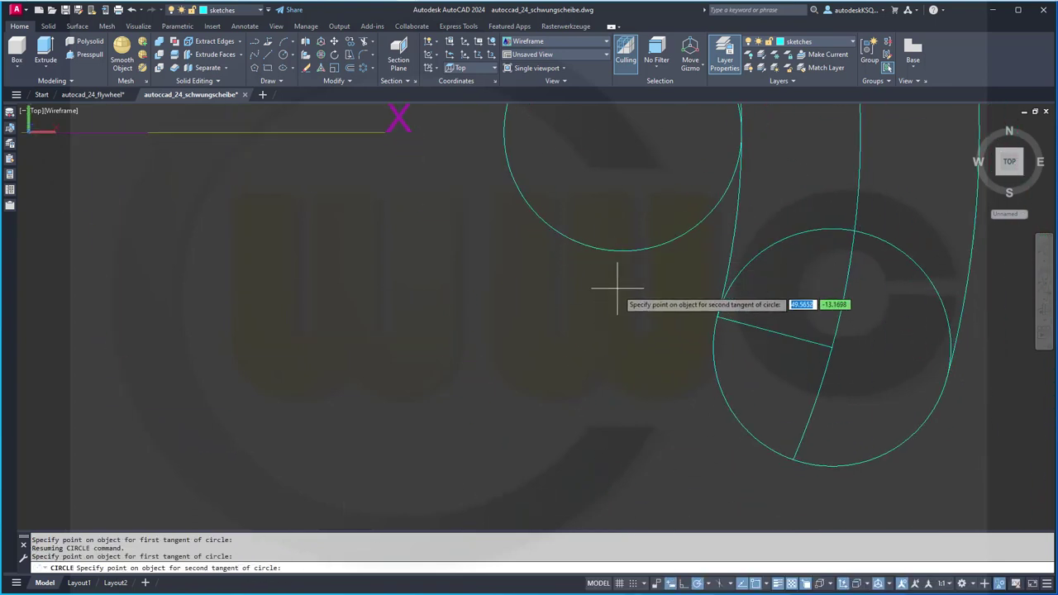
{"action": "left_click", "coordinate": [711, 351]}
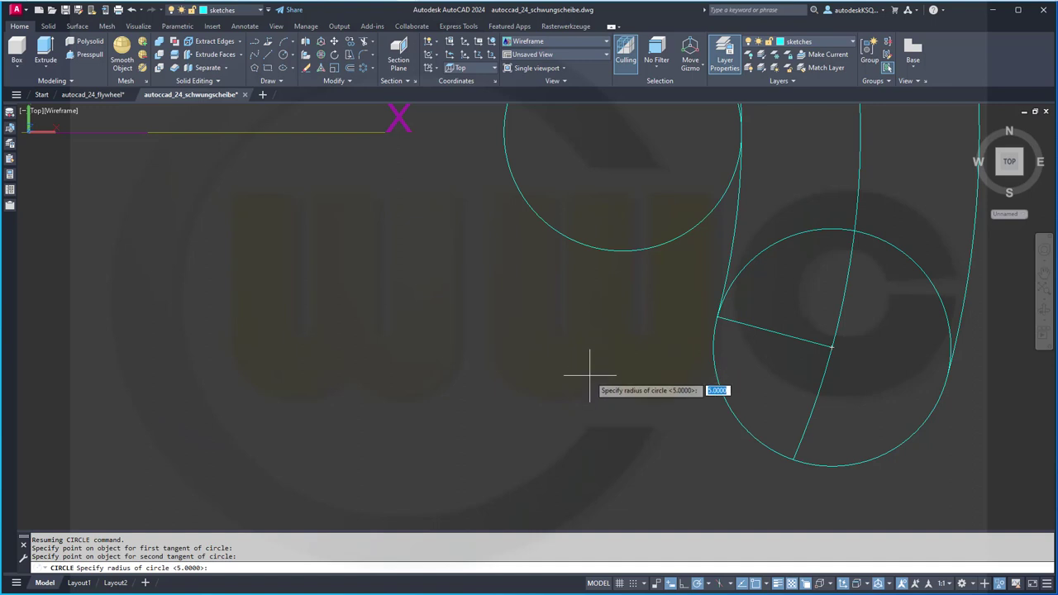
{"action": "type", "text": "5"}
{"action": "key", "text": "Return"}
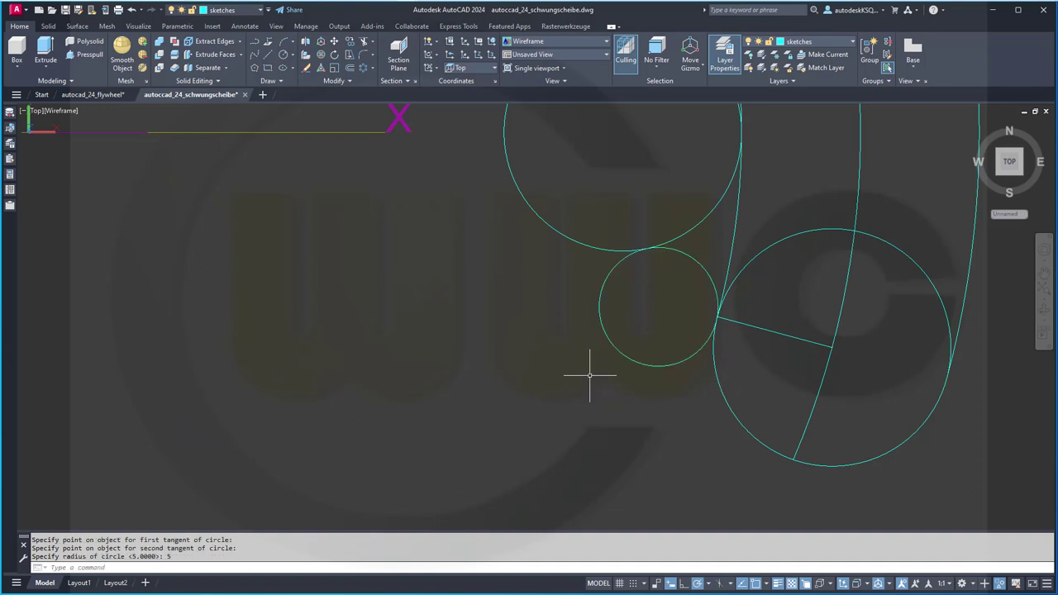
{"action": "scroll", "coordinate": [666, 322], "scroll_direction": "up", "scroll_amount": 5}
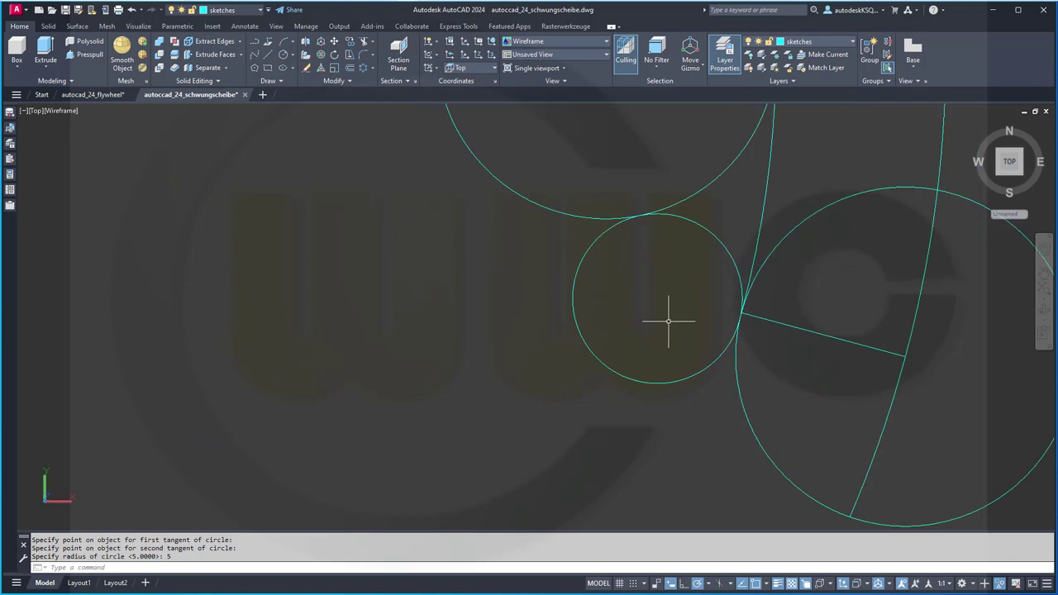
{"action": "scroll", "coordinate": [681, 314], "scroll_direction": "down", "scroll_amount": 4}
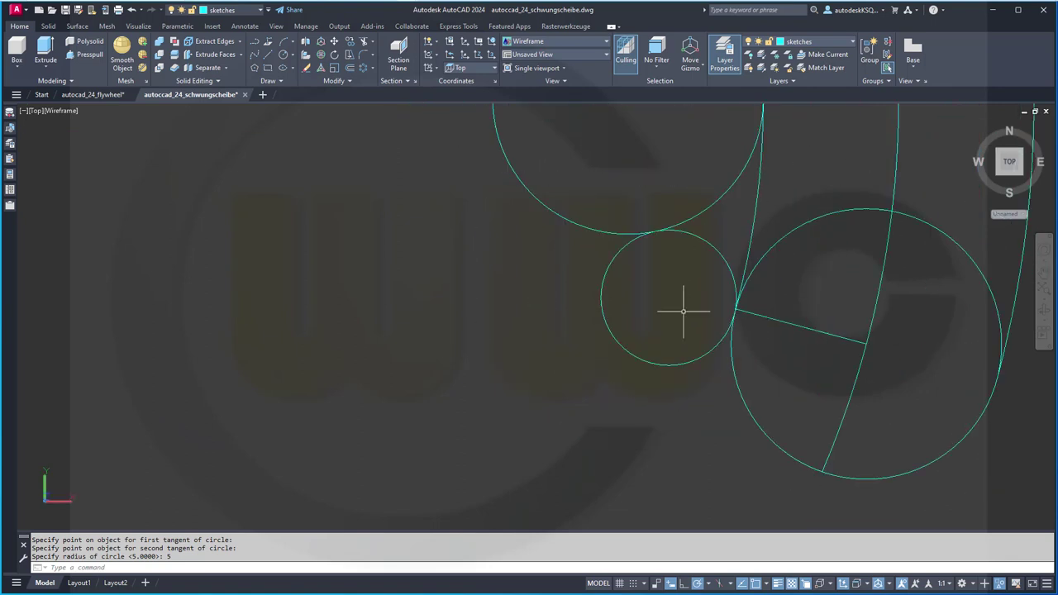
{"action": "scroll", "coordinate": [683, 312], "scroll_direction": "up", "scroll_amount": 6}
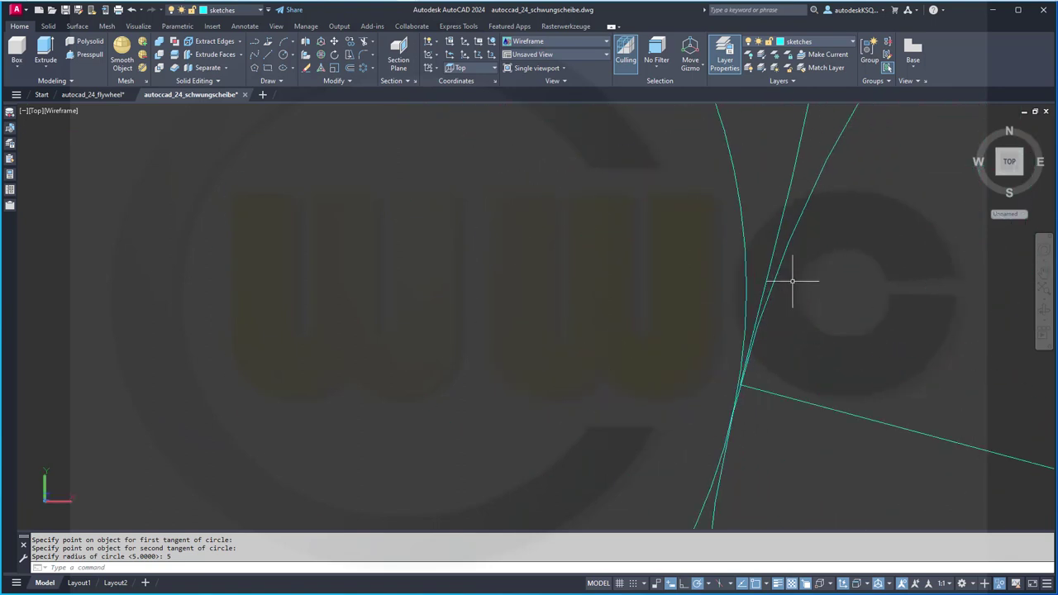
{"action": "scroll", "coordinate": [786, 283], "scroll_direction": "up", "scroll_amount": 2}
{"action": "scroll", "coordinate": [786, 283], "scroll_direction": "down", "scroll_amount": 5}
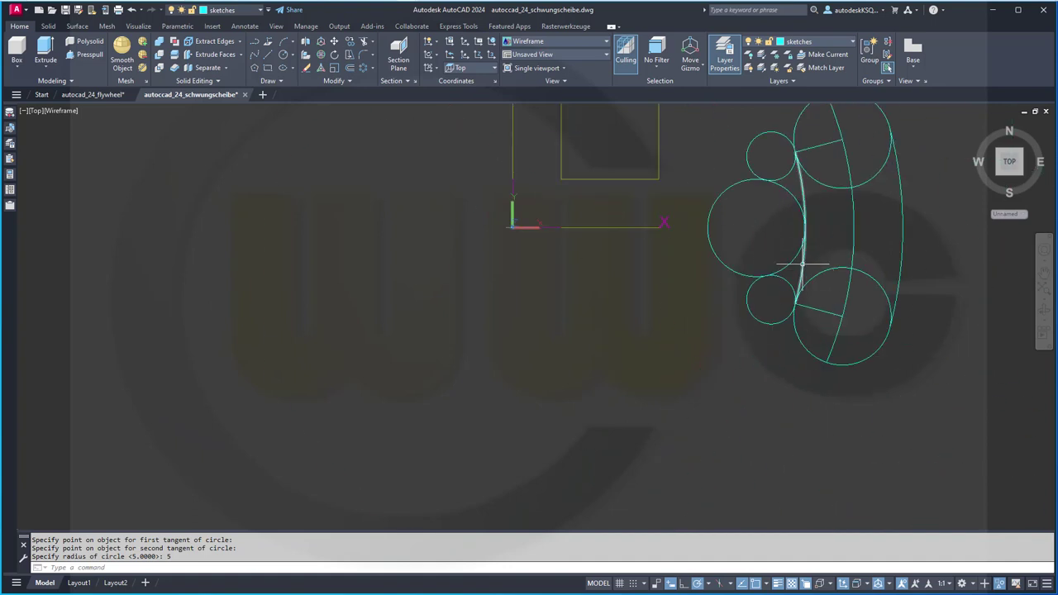
Erase the two inner arcs and the radius lines in the top and bottom circles
{"action": "left_click", "coordinate": [801, 263]}
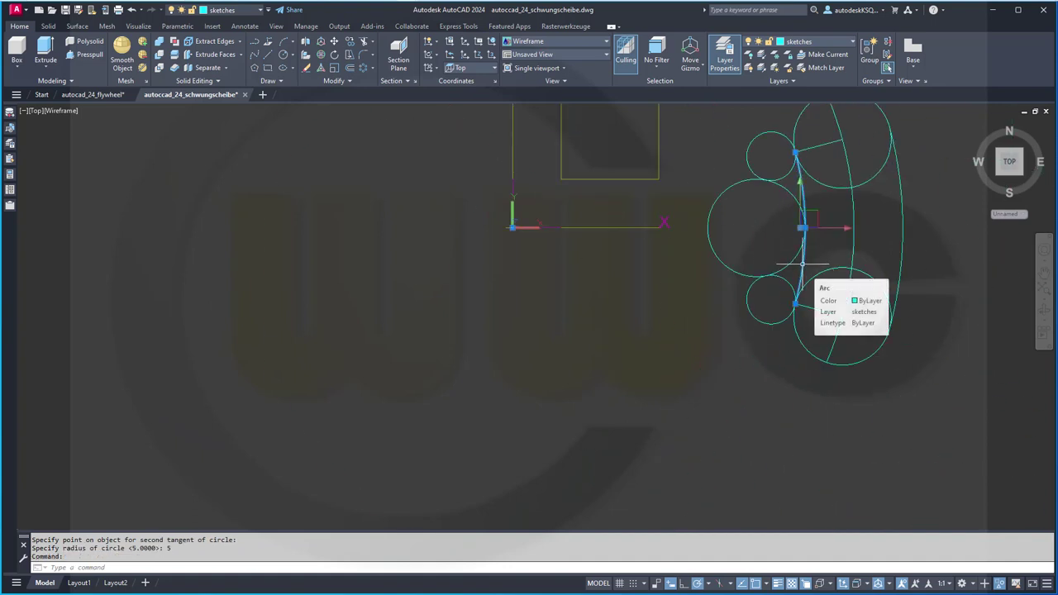
{"action": "key", "text": "Delete"}
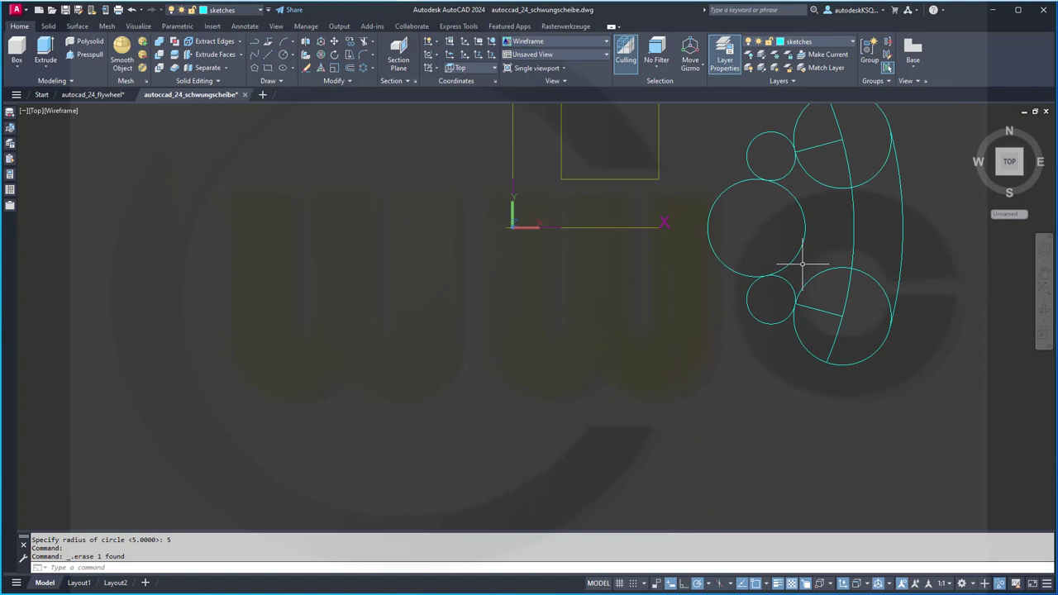
{"action": "left_click", "coordinate": [856, 231]}
{"action": "key", "text": "Delete"}
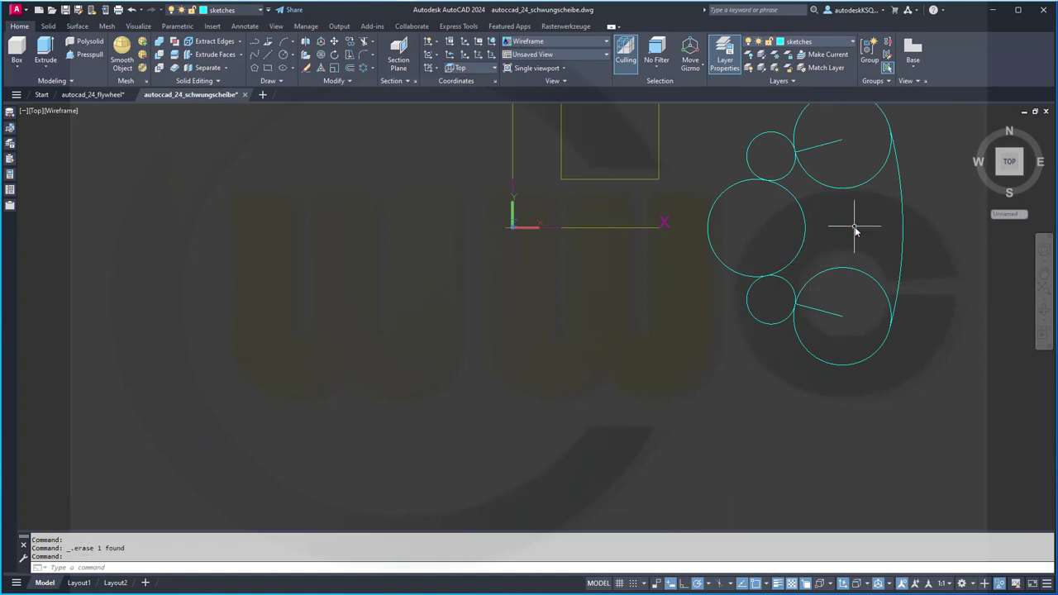
{"action": "left_click", "coordinate": [840, 142]}
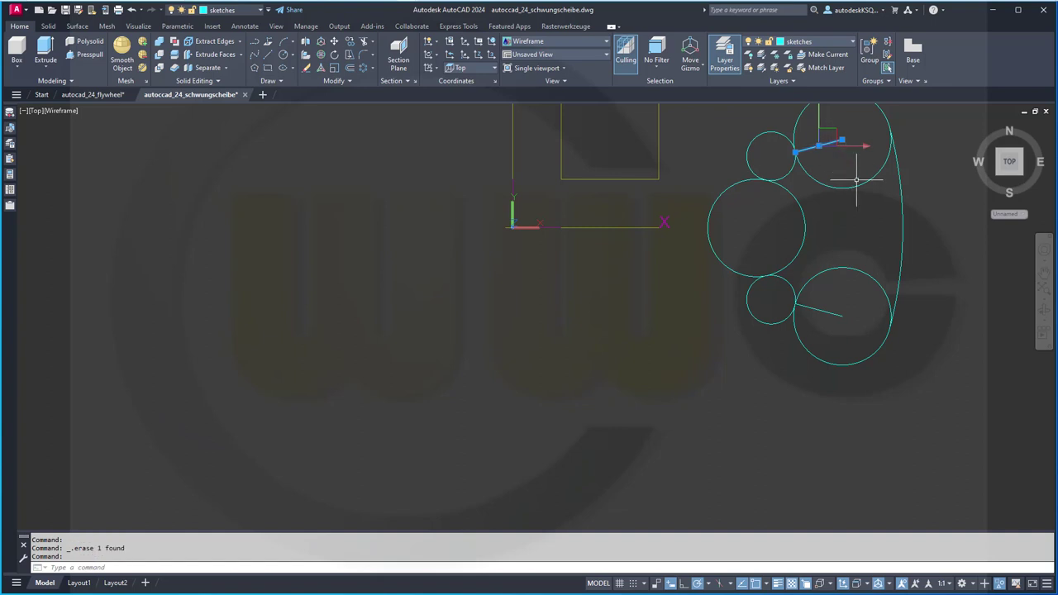
{"action": "key", "text": "Delete"}
{"action": "left_click", "coordinate": [828, 312]}
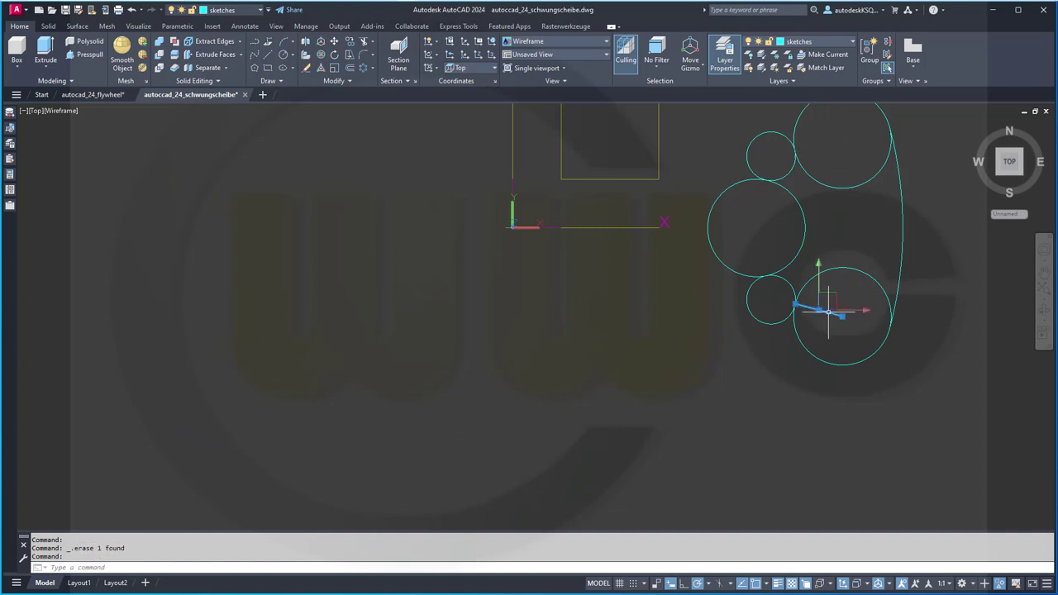
{"action": "key", "text": "Delete"}
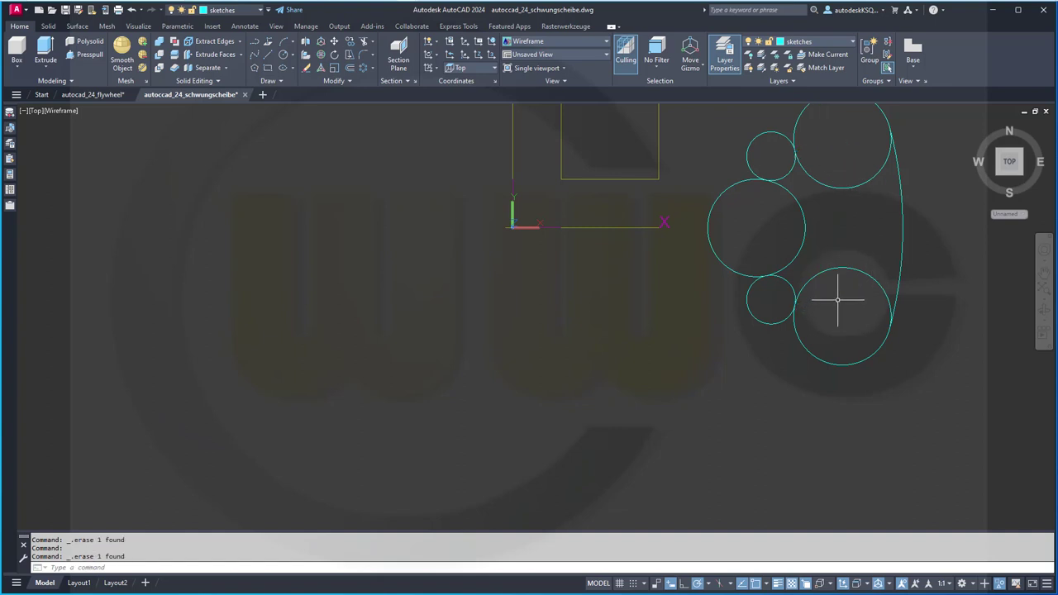
Trim the small circles' outer parts and the inner arcs of the large circles, using all six curves as edges
{"action": "left_click", "coordinate": [367, 43]}
{"action": "scroll", "coordinate": [838, 347], "scroll_direction": "down", "scroll_amount": 3}
{"action": "left_click", "coordinate": [932, 394]}
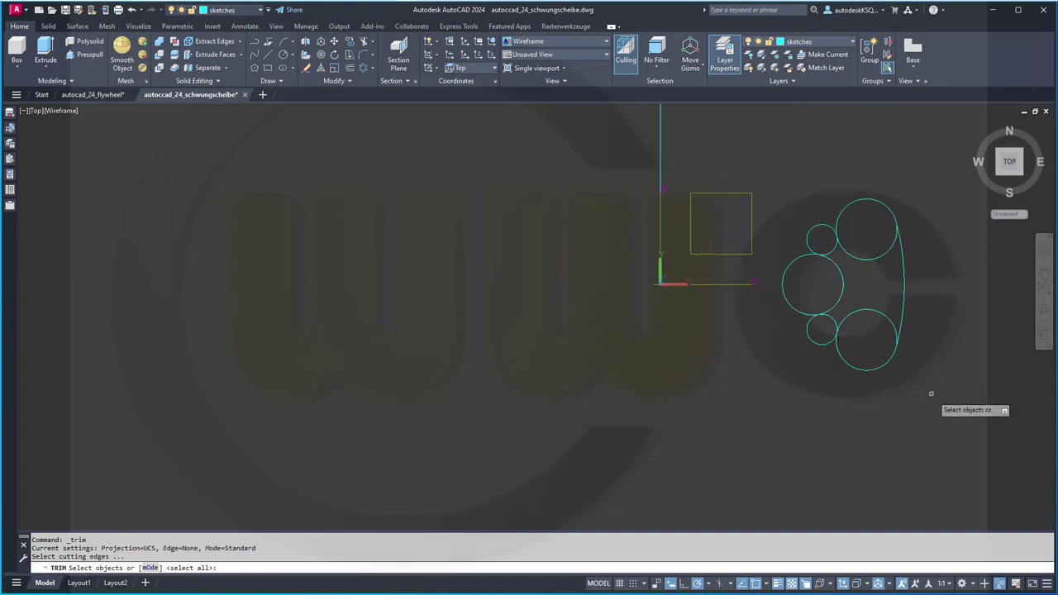
{"action": "left_click", "coordinate": [776, 182]}
{"action": "key", "text": "Return"}
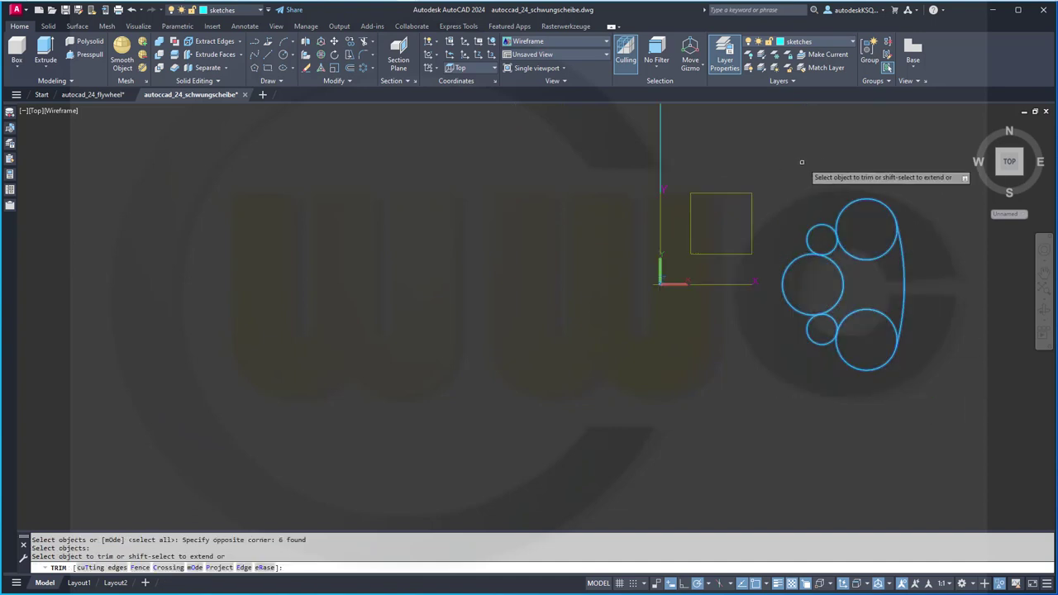
{"action": "scroll", "coordinate": [927, 208], "scroll_direction": "up", "scroll_amount": 4}
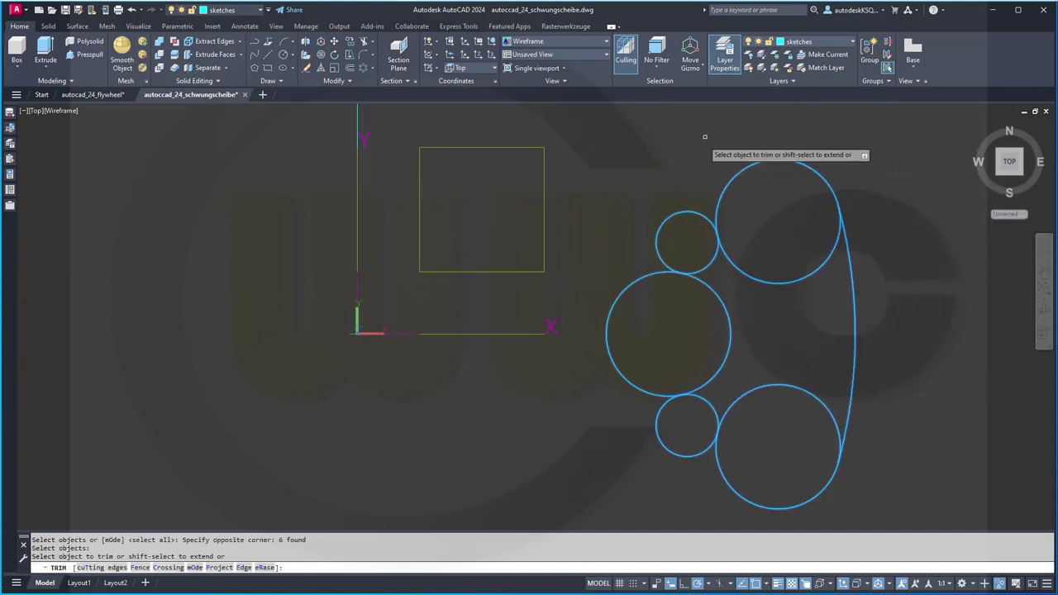
{"action": "left_click", "coordinate": [671, 217]}
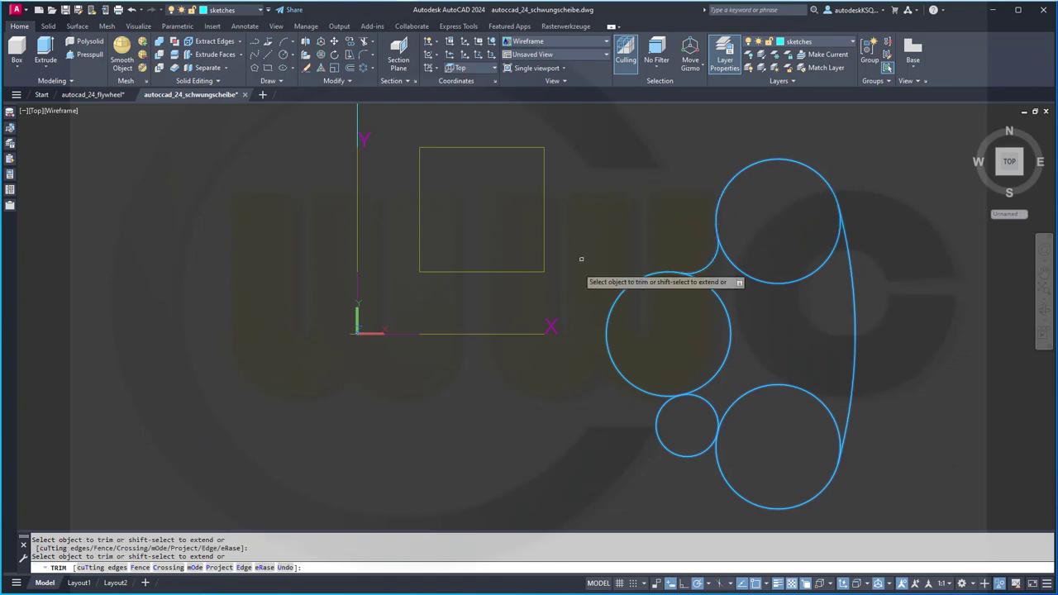
{"action": "left_click", "coordinate": [666, 450]}
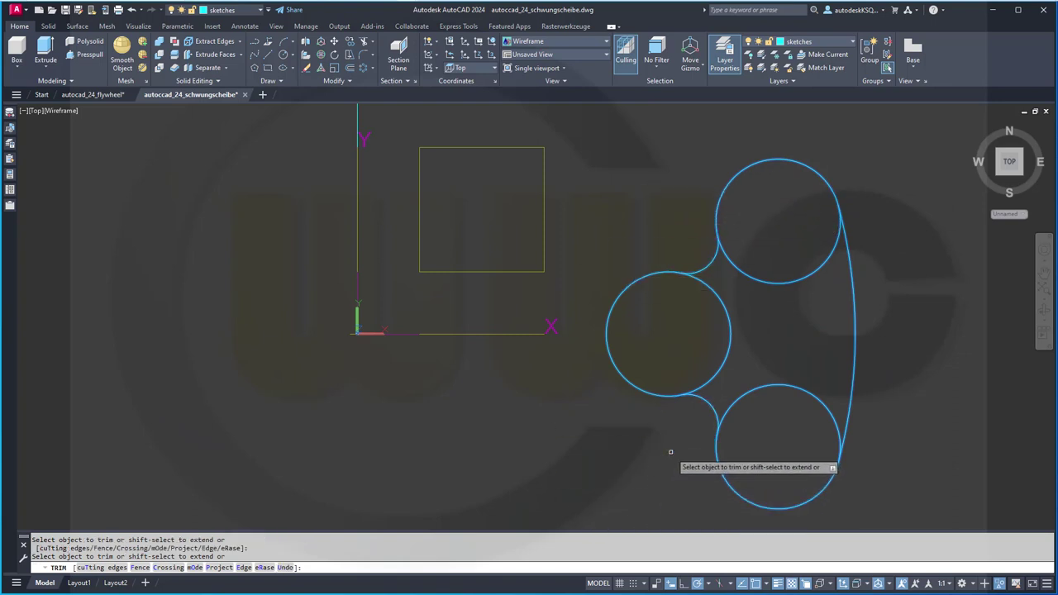
{"action": "left_click", "coordinate": [793, 387]}
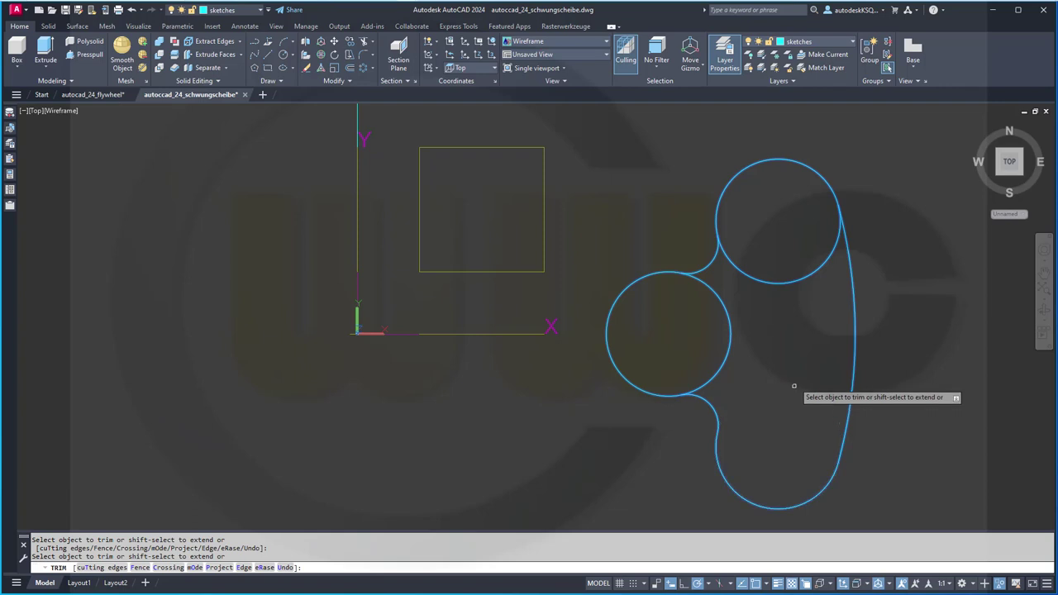
{"action": "left_click", "coordinate": [779, 276]}
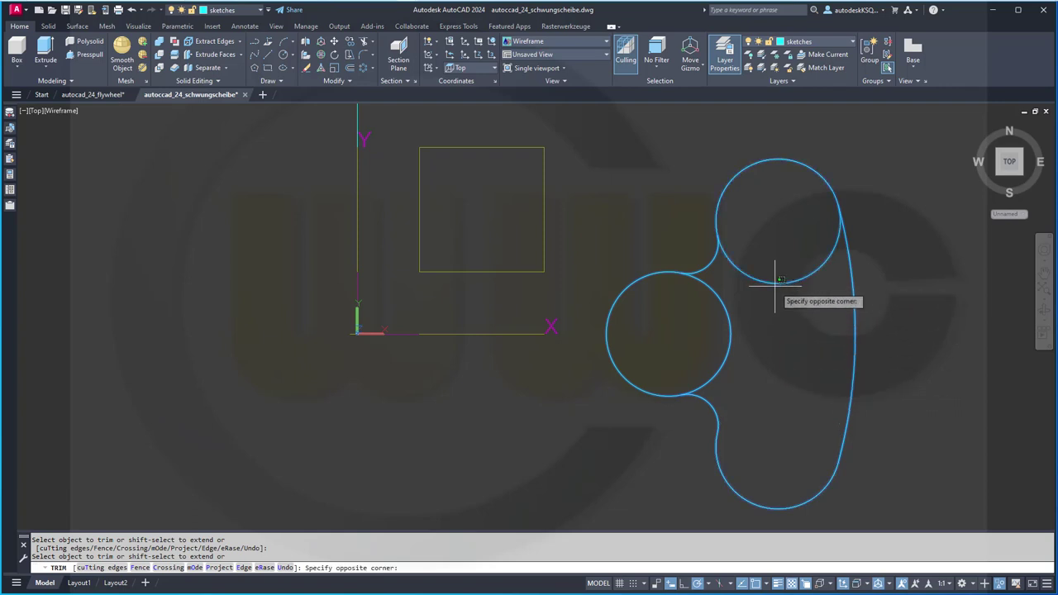
{"action": "left_click", "coordinate": [776, 279]}
{"action": "left_click", "coordinate": [730, 330]}
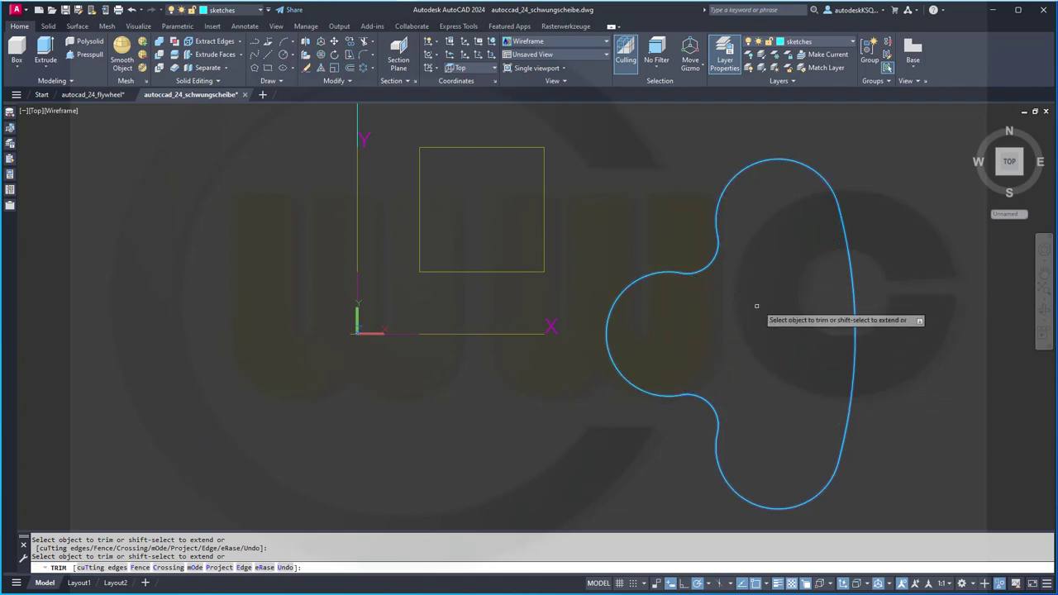
{"action": "key", "text": "Return"}
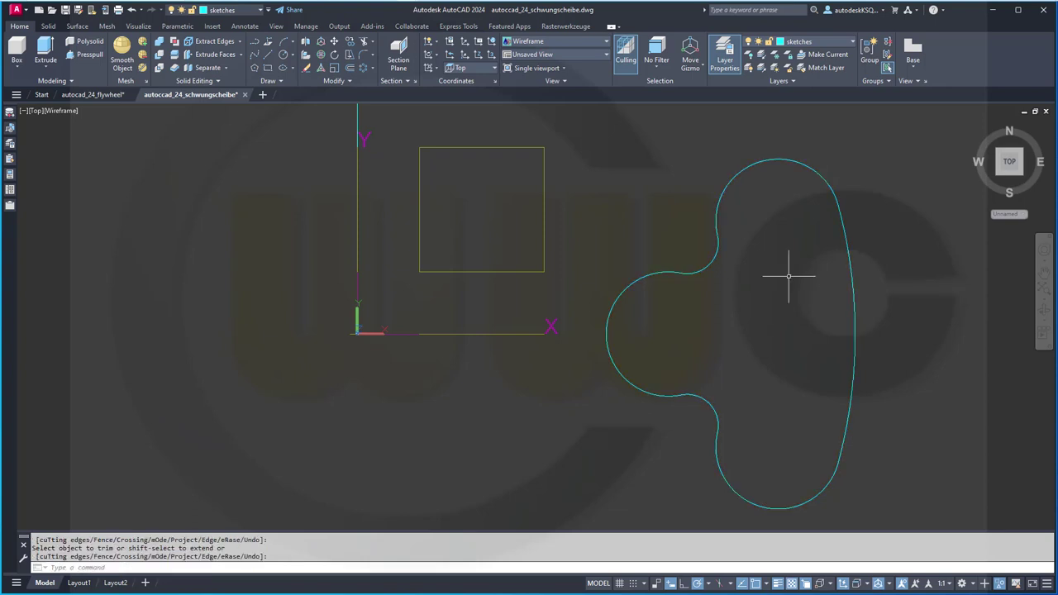
{"action": "scroll", "coordinate": [789, 277], "scroll_direction": "down", "scroll_amount": 2}
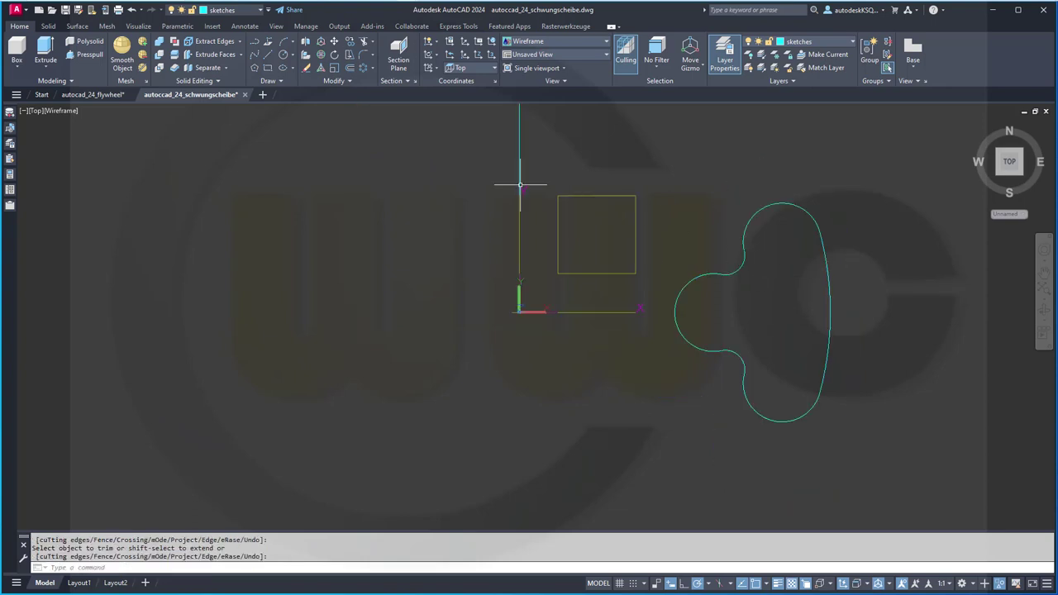
Join the six trimmed outline curves into one closed polyline with Join
{"action": "left_click", "coordinate": [347, 81]}
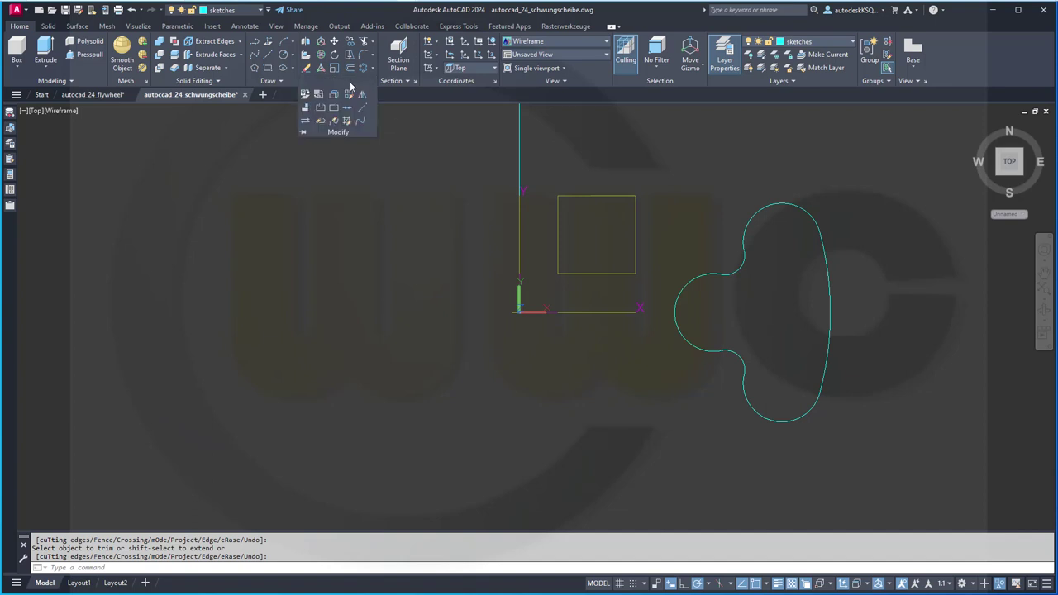
{"action": "left_click", "coordinate": [351, 111]}
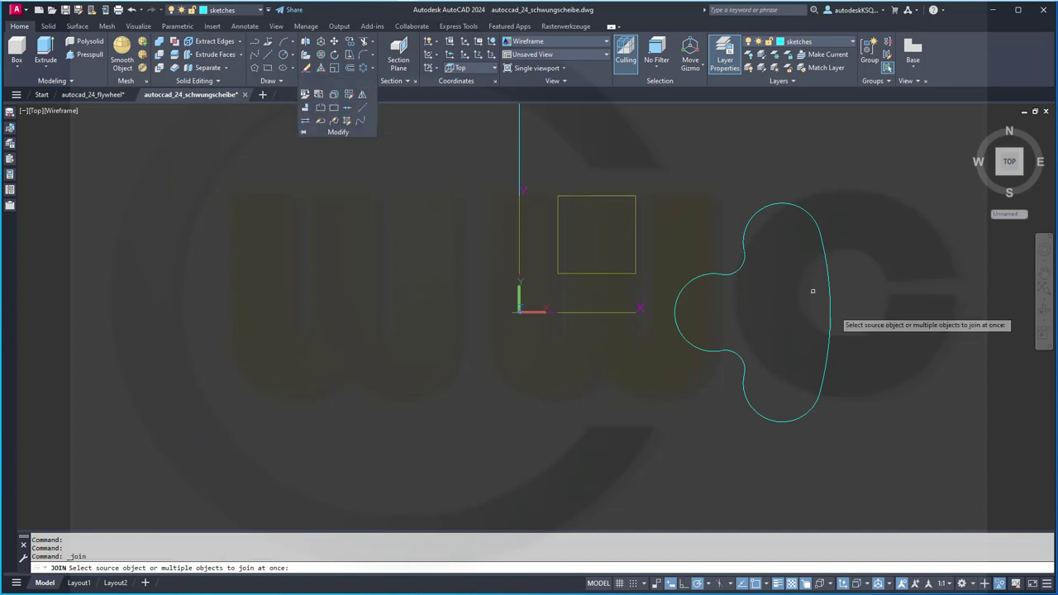
{"action": "left_click", "coordinate": [889, 438]}
{"action": "left_click", "coordinate": [683, 178]}
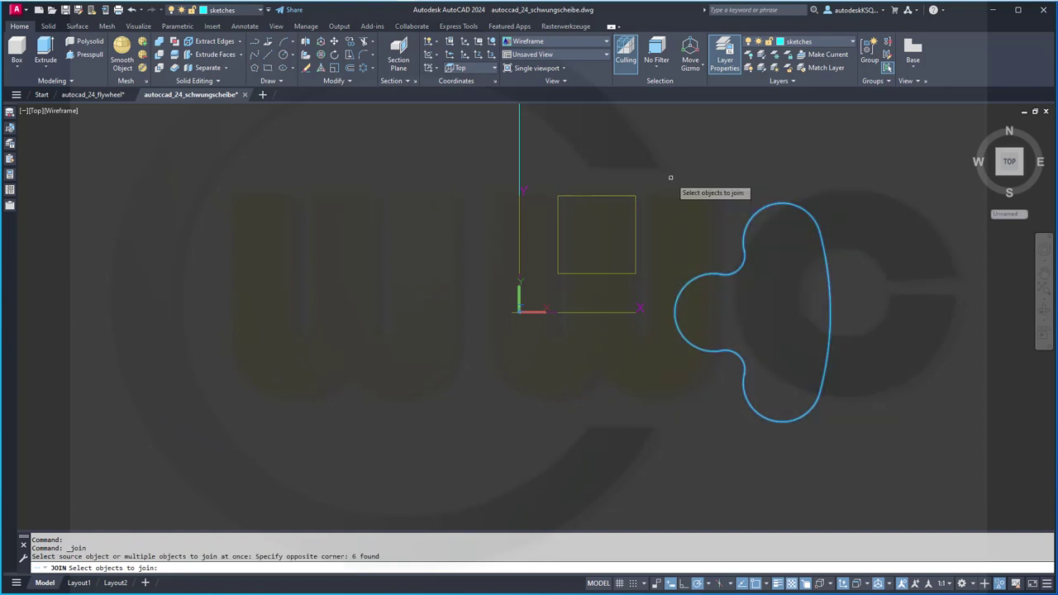
{"action": "key", "text": "Return"}
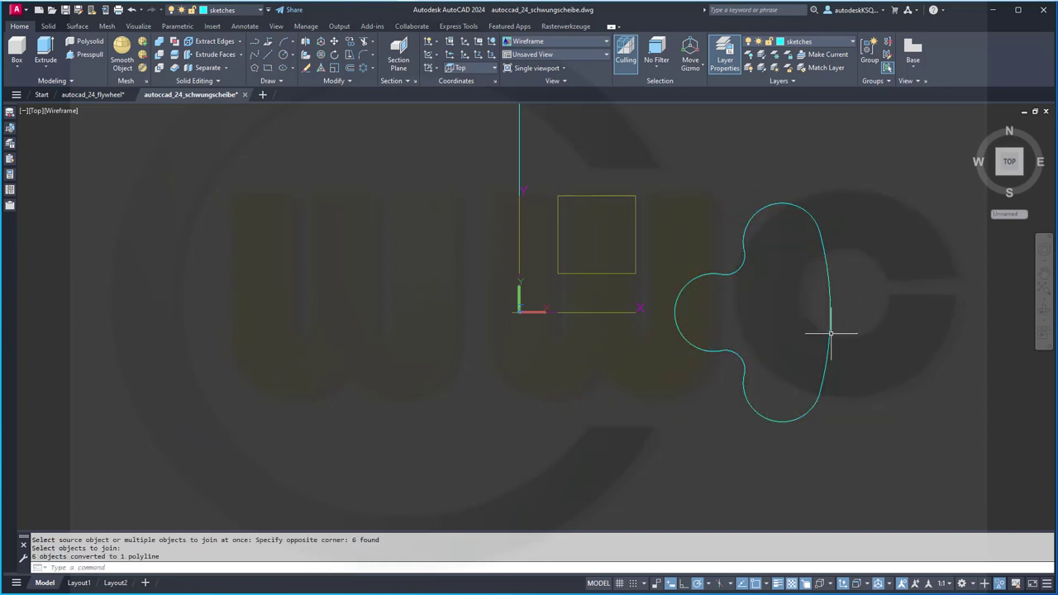
{"action": "middle_click_drag", "start_coordinate": [697, 417], "coordinate": [678, 314], "text": "shift"}
Undo the earlier extrusion and extrude the three-lobed outline to a height of 20
{"action": "key", "text": "ctrl+z"}
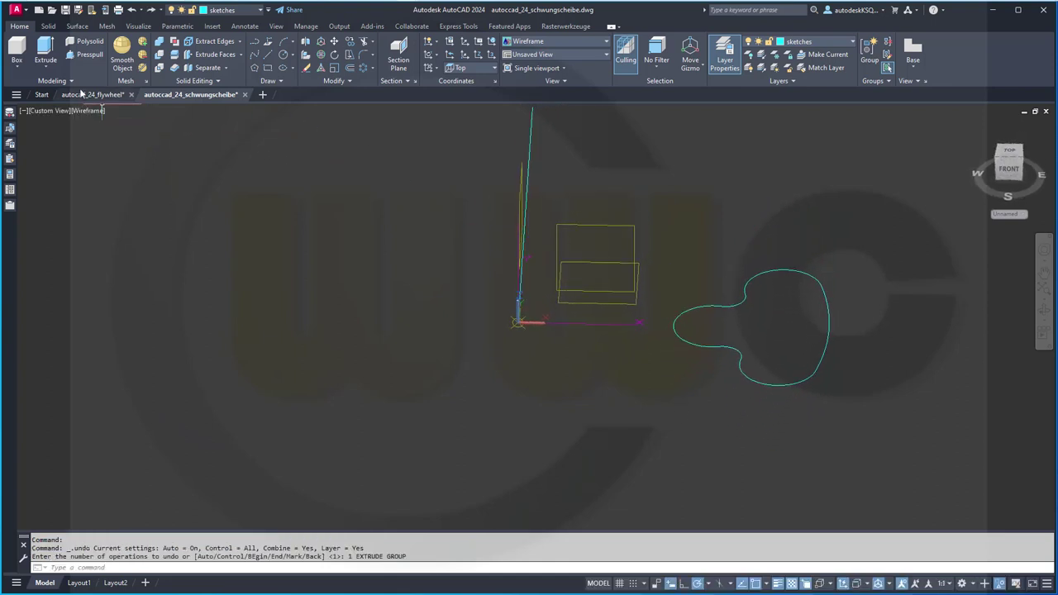
{"action": "left_click", "coordinate": [46, 52]}
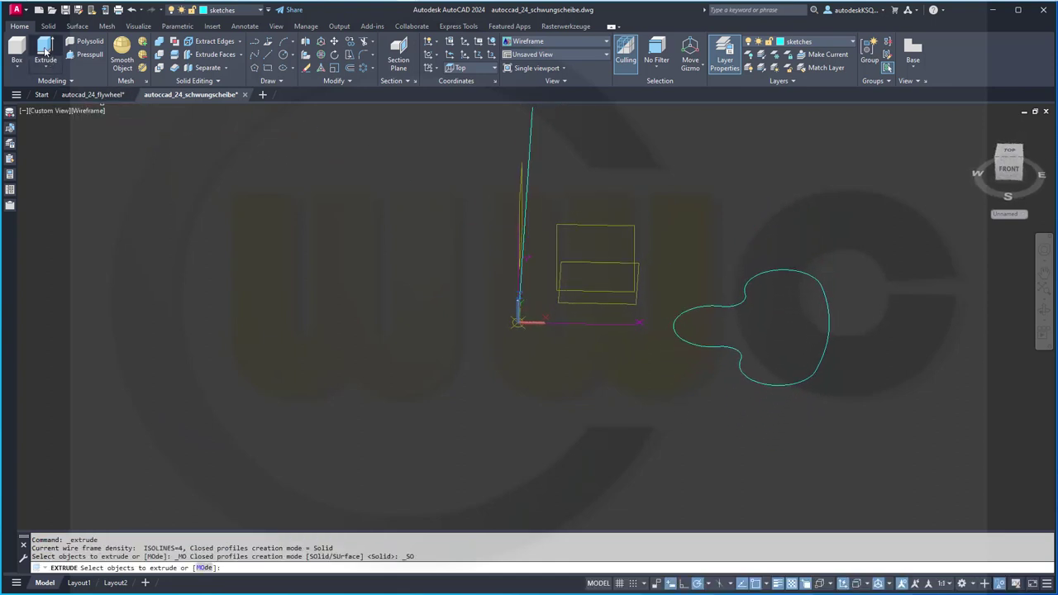
{"action": "left_click", "coordinate": [750, 361]}
{"action": "right_click", "coordinate": [760, 351]}
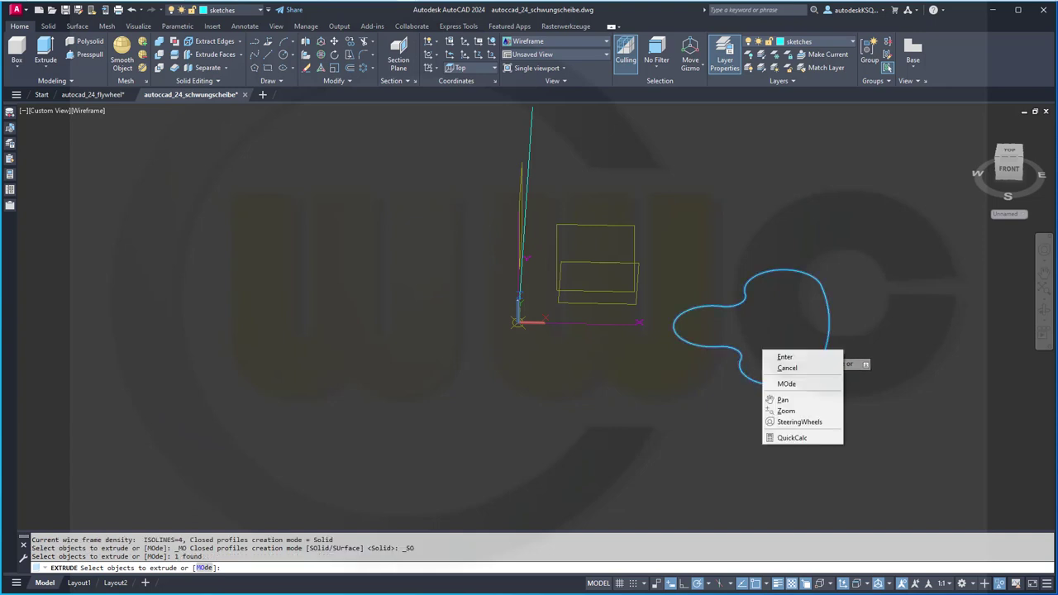
{"action": "left_click", "coordinate": [855, 356]}
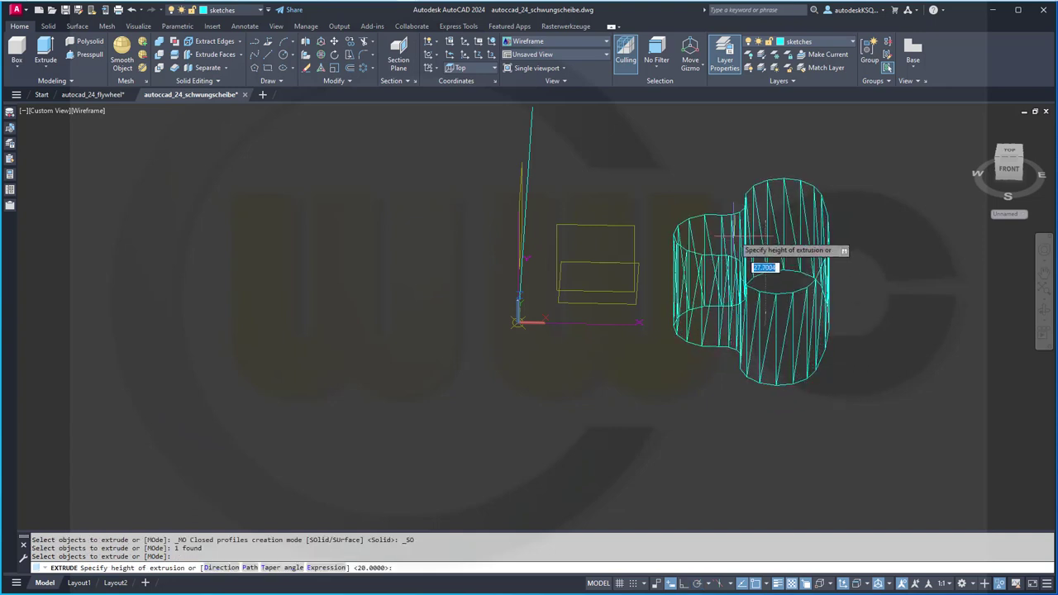
{"action": "type", "text": "20"}
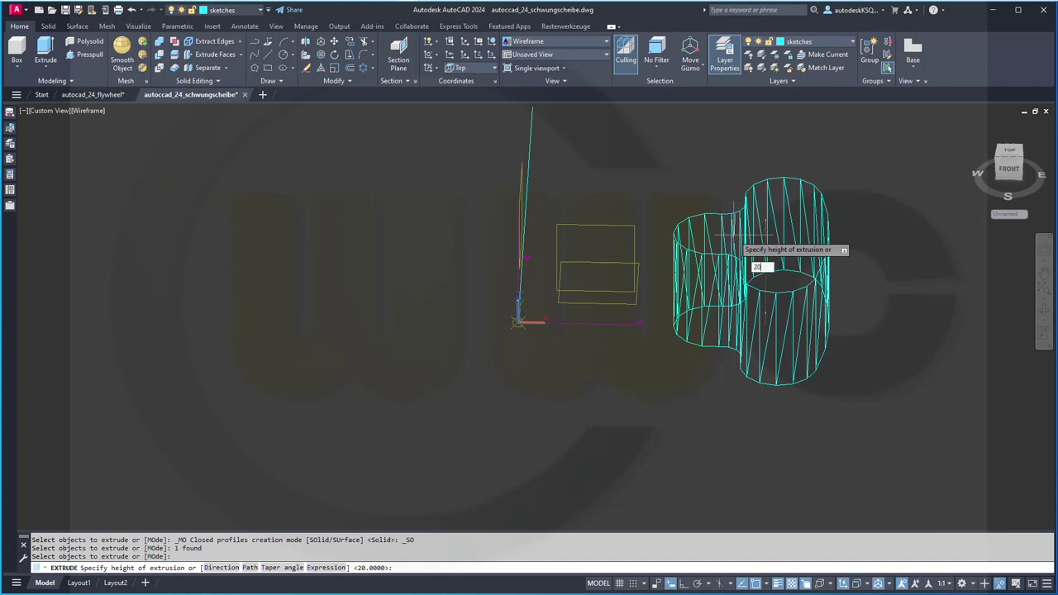
{"action": "key", "text": "Return"}
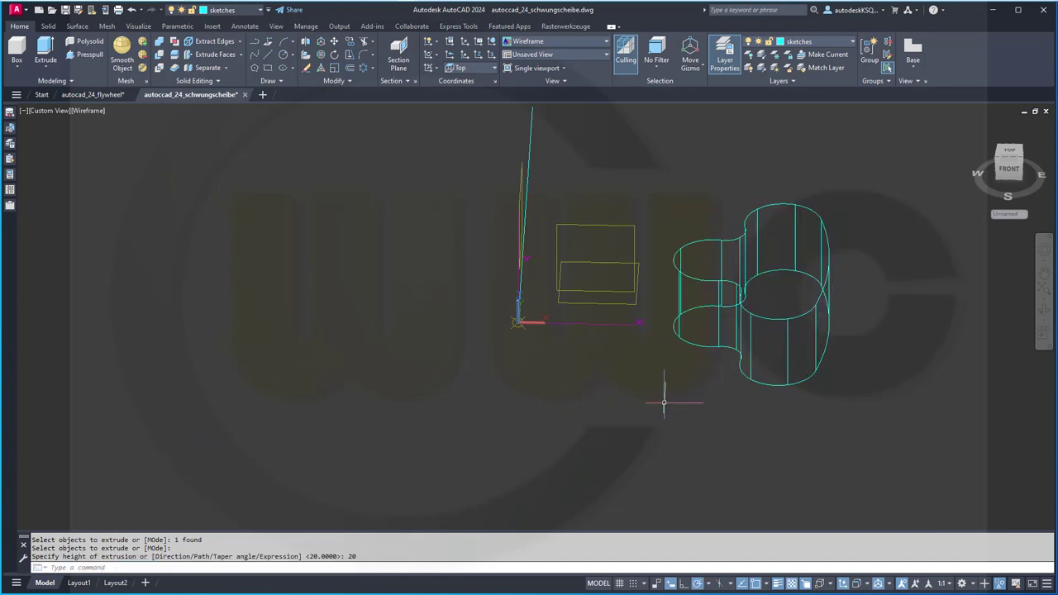
{"action": "middle_click_drag", "start_coordinate": [663, 429], "coordinate": [607, 394], "text": "shift"}
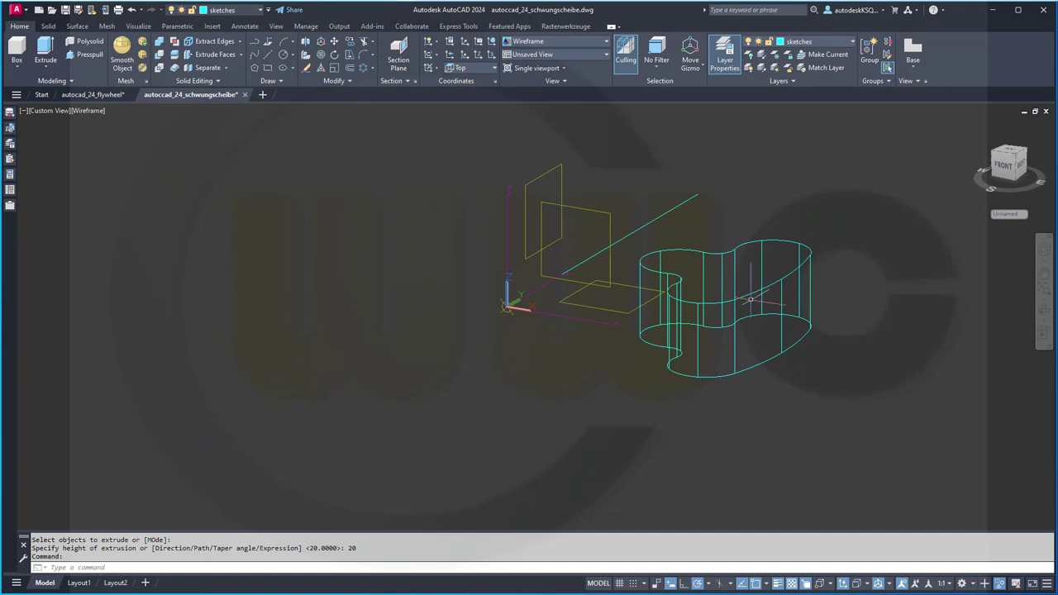
Move the 20-unit lobed solid 10 units down along Z with the move gizmo
{"action": "left_click", "coordinate": [748, 291]}
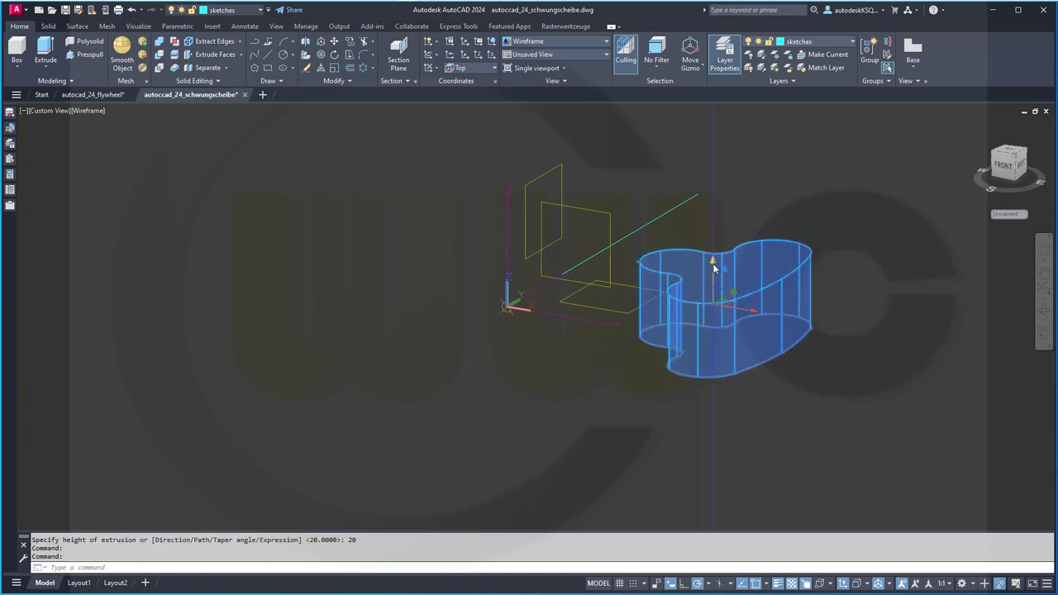
{"action": "left_click", "coordinate": [714, 263]}
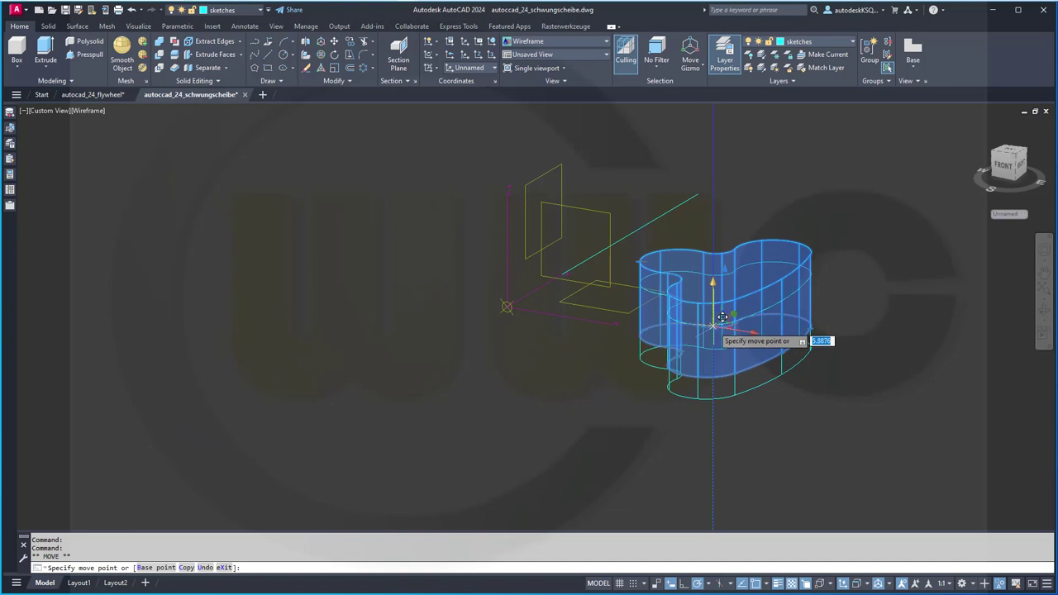
{"action": "key", "text": "Return"}
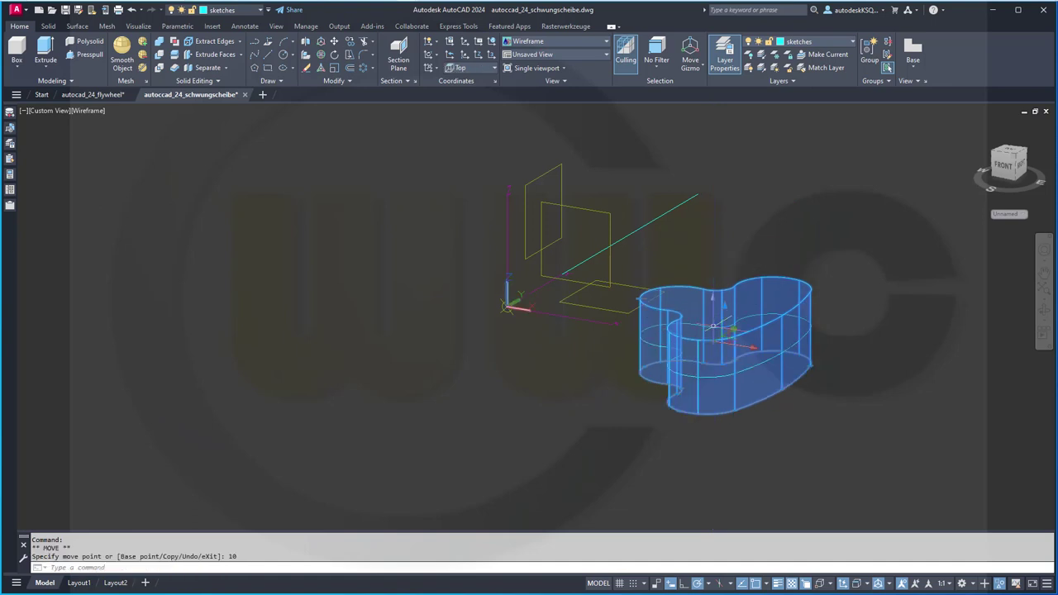
Put the lobed solid on the solid_minus layer, then switch to the top view
{"action": "key", "text": "Escape"}
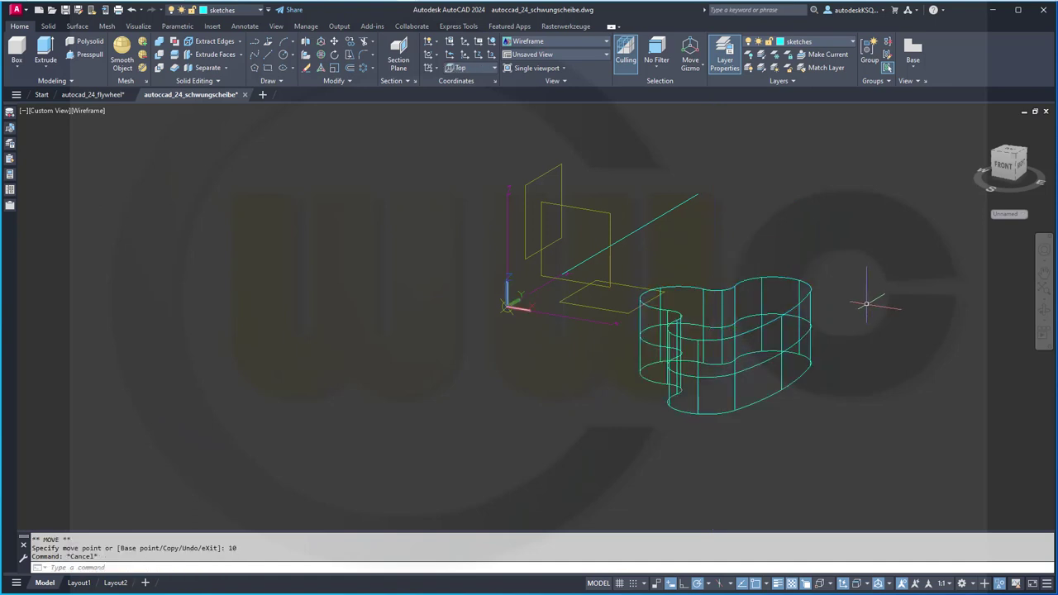
{"action": "mouse_move", "coordinate": [853, 323]}
{"action": "middle_mouse_down", "text": "shift"}
{"action": "mouse_move", "coordinate": [855, 439]}
{"action": "mouse_move", "coordinate": [868, 347]}
{"action": "middle_mouse_up", "text": "shift"}
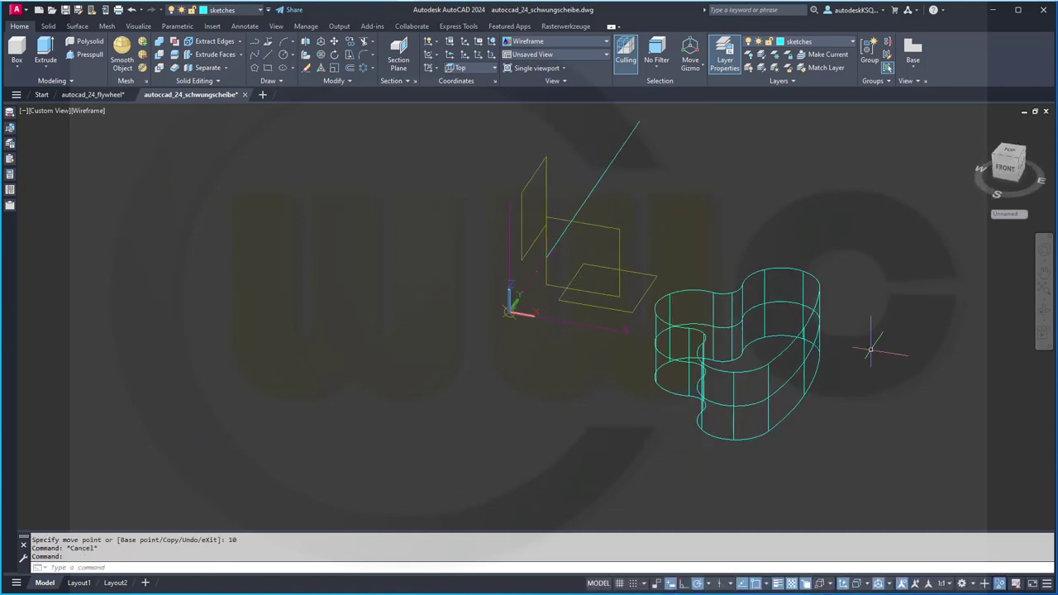
{"action": "left_click", "coordinate": [788, 348]}
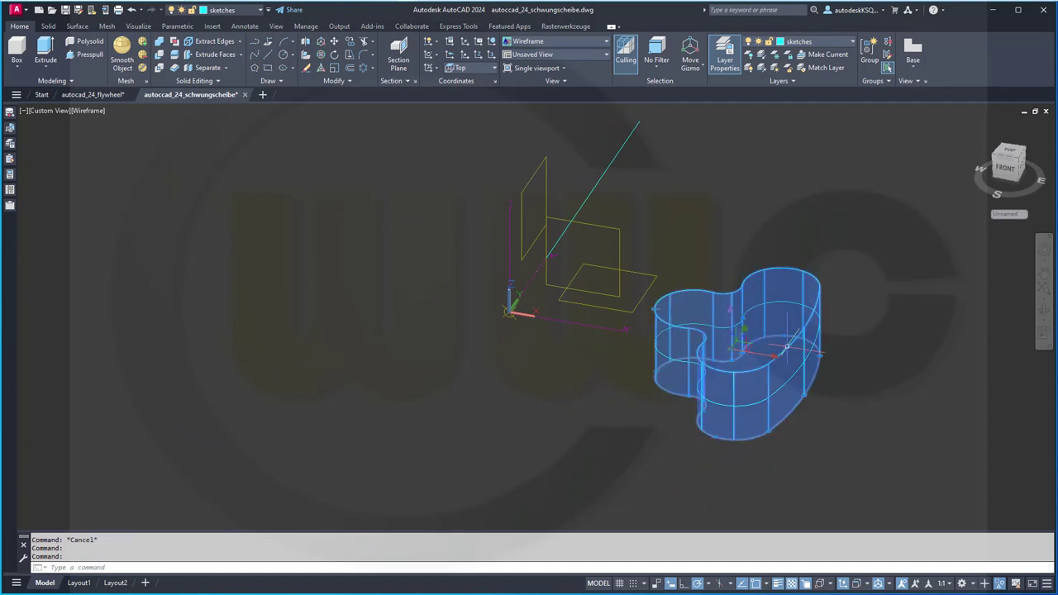
{"action": "left_click", "coordinate": [259, 9]}
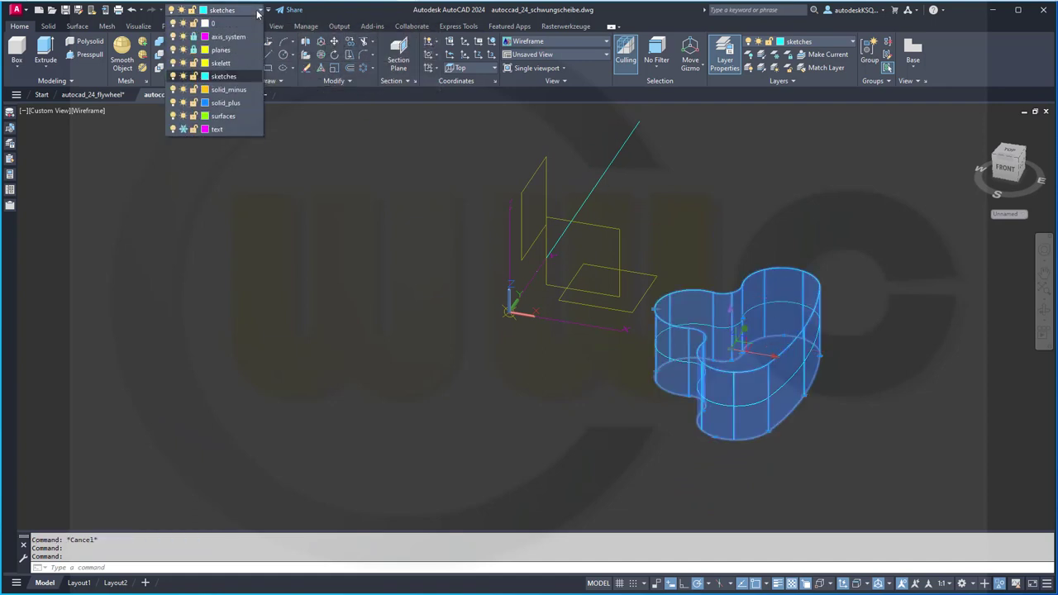
{"action": "left_click", "coordinate": [232, 89]}
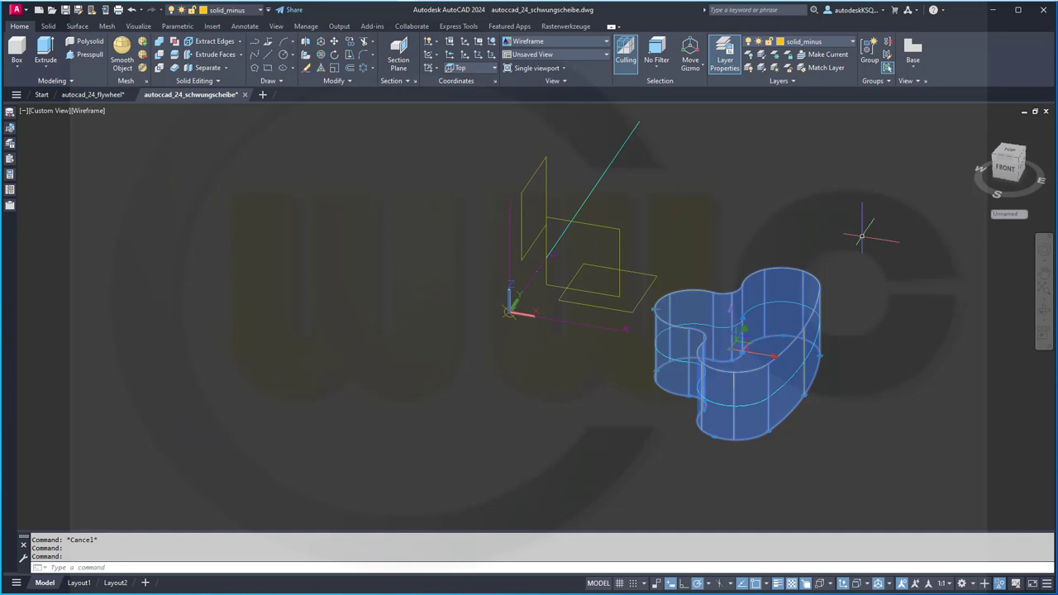
{"action": "key", "text": "Escape"}
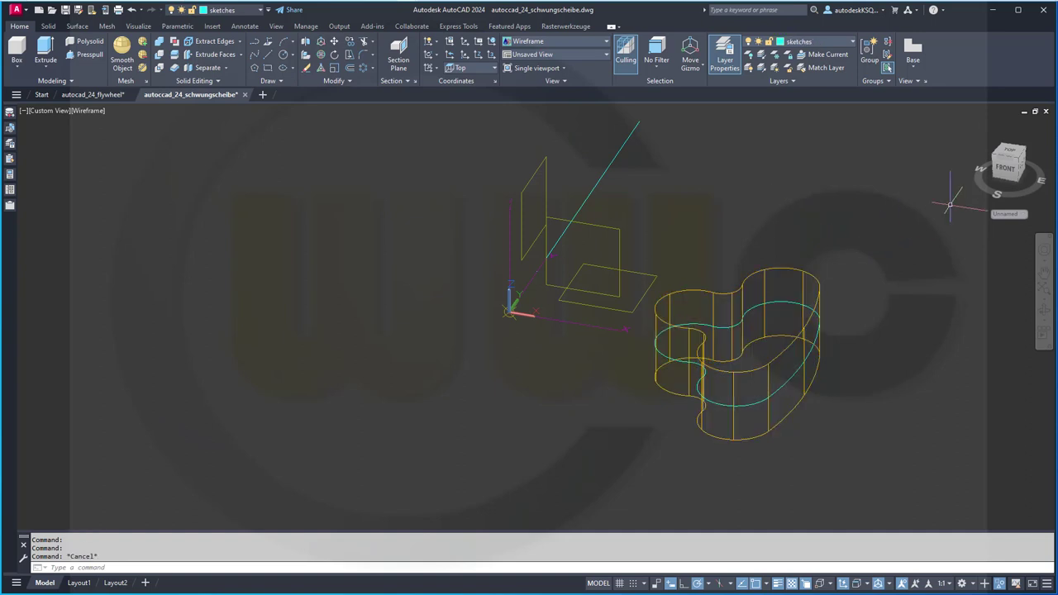
{"action": "left_click", "coordinate": [1007, 153]}
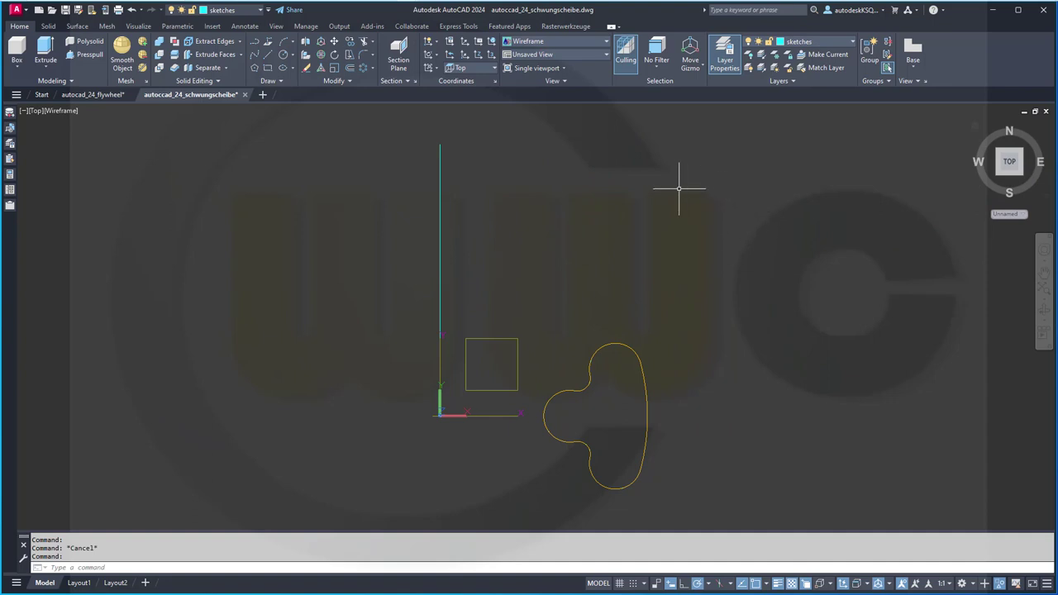
{"action": "middle_click_drag", "start_coordinate": [583, 223], "coordinate": [652, 197]}
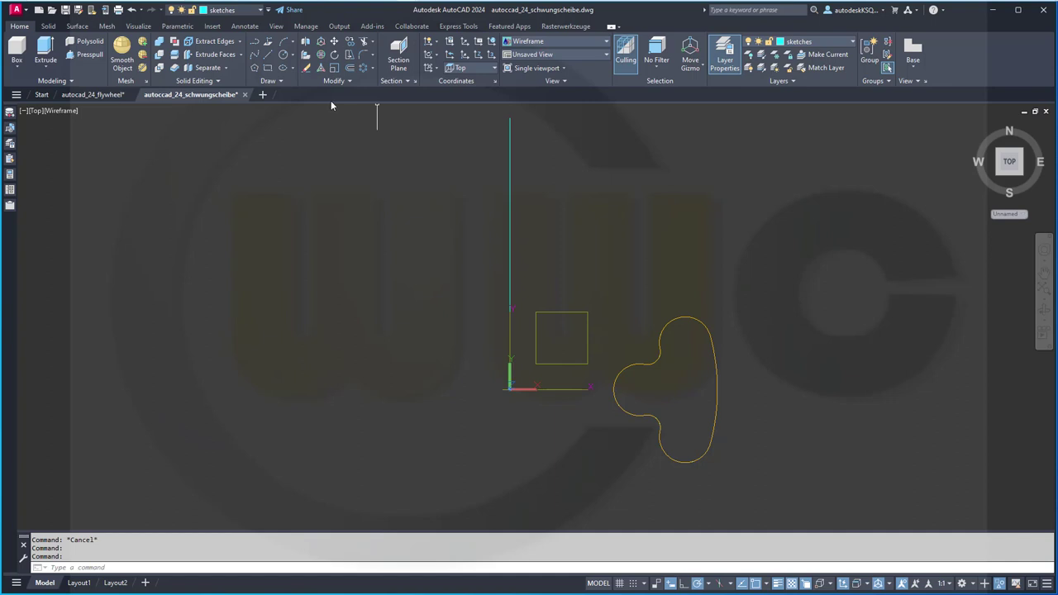
Polar-array the lobed 3D solid about 0,0 as 2 items spaced 54° apart
{"action": "left_click", "coordinate": [363, 68]}
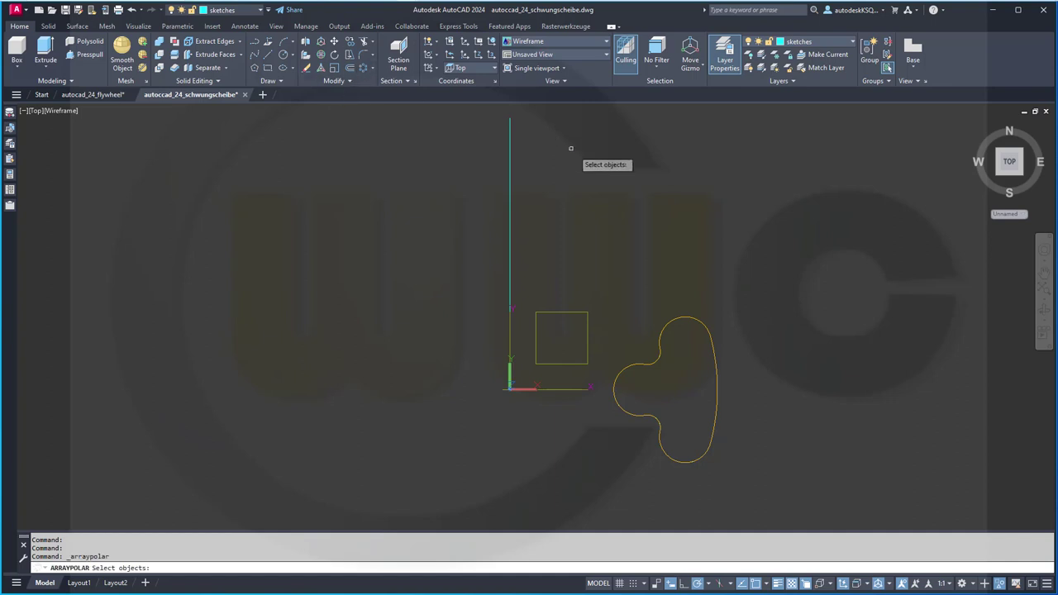
{"action": "left_click", "coordinate": [677, 315]}
{"action": "left_click", "coordinate": [718, 362]}
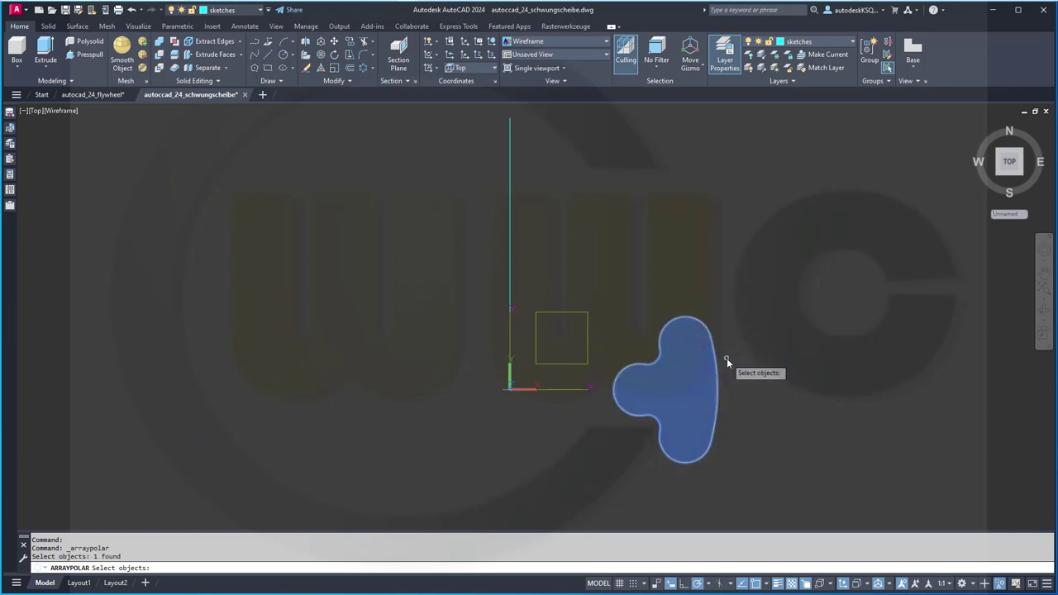
{"action": "key", "text": "Return"}
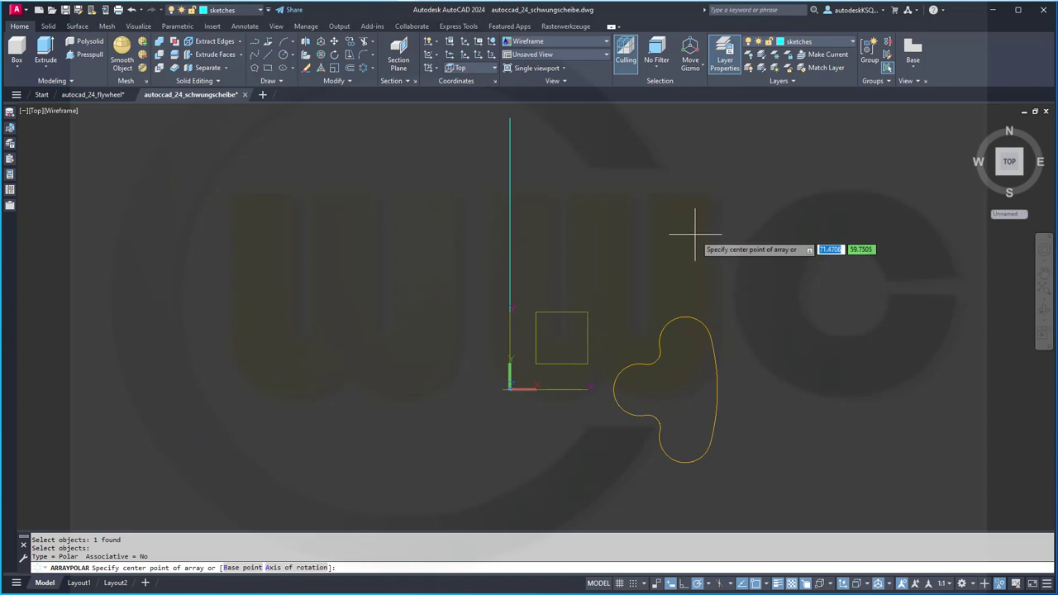
{"action": "type", "text": "0,0"}
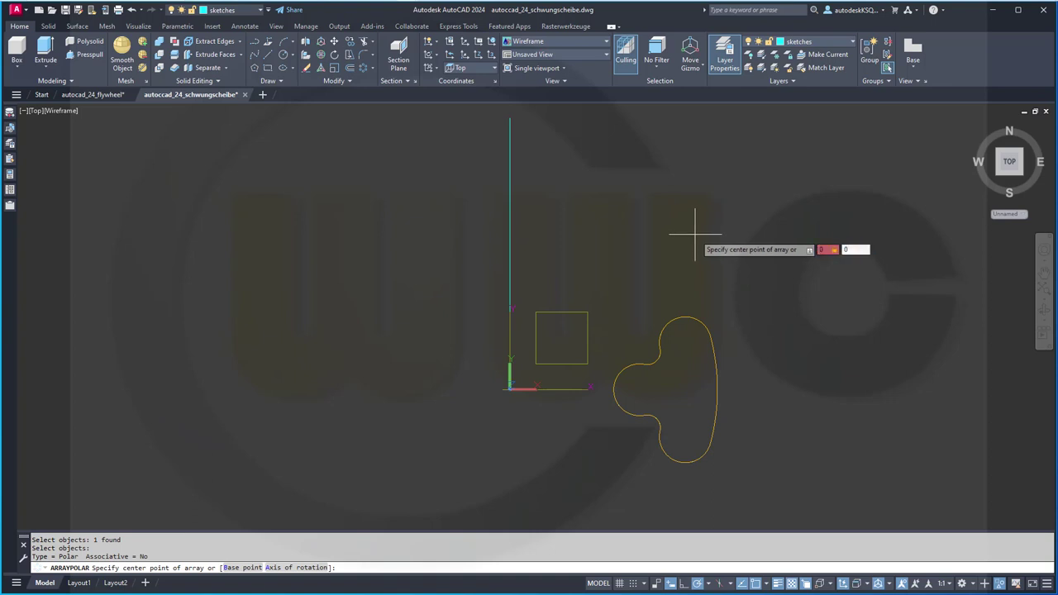
{"action": "key", "text": "Return"}
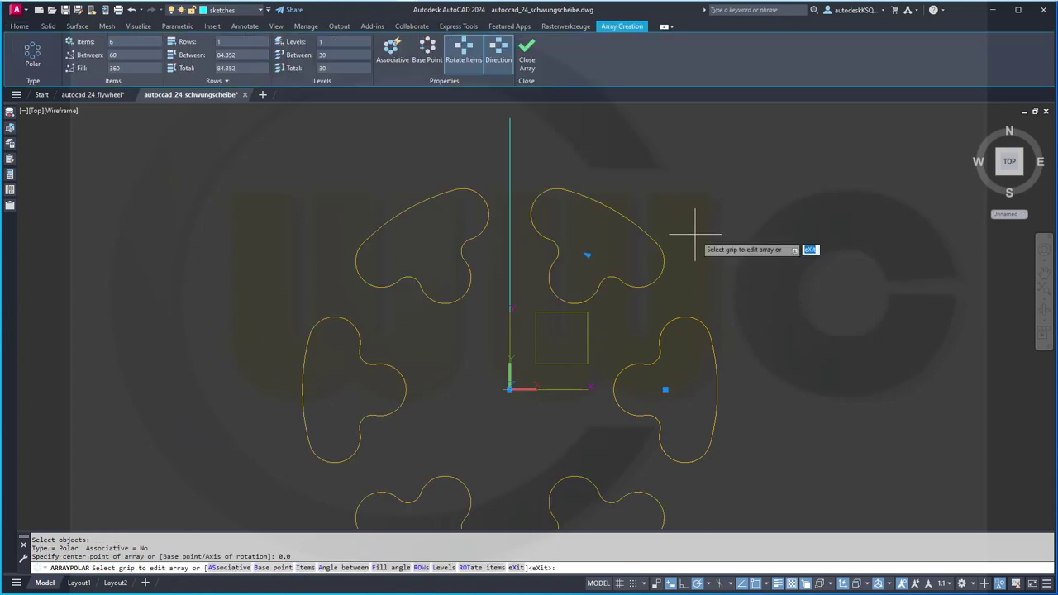
{"action": "left_click", "coordinate": [121, 39]}
{"action": "type", "text": "2"}
{"action": "key", "text": "Tab"}
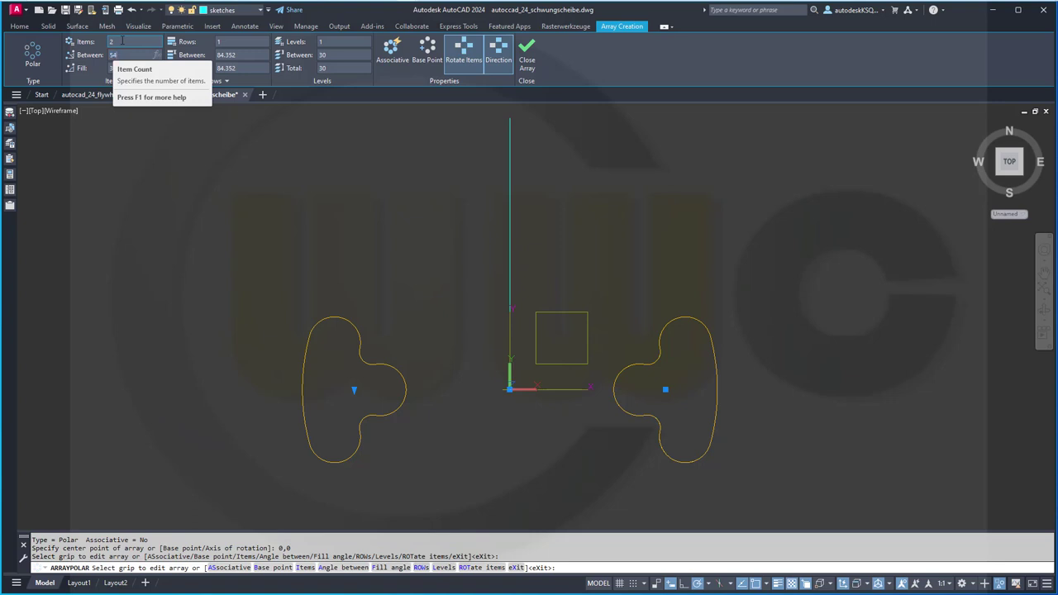
{"action": "key", "text": "Return"}
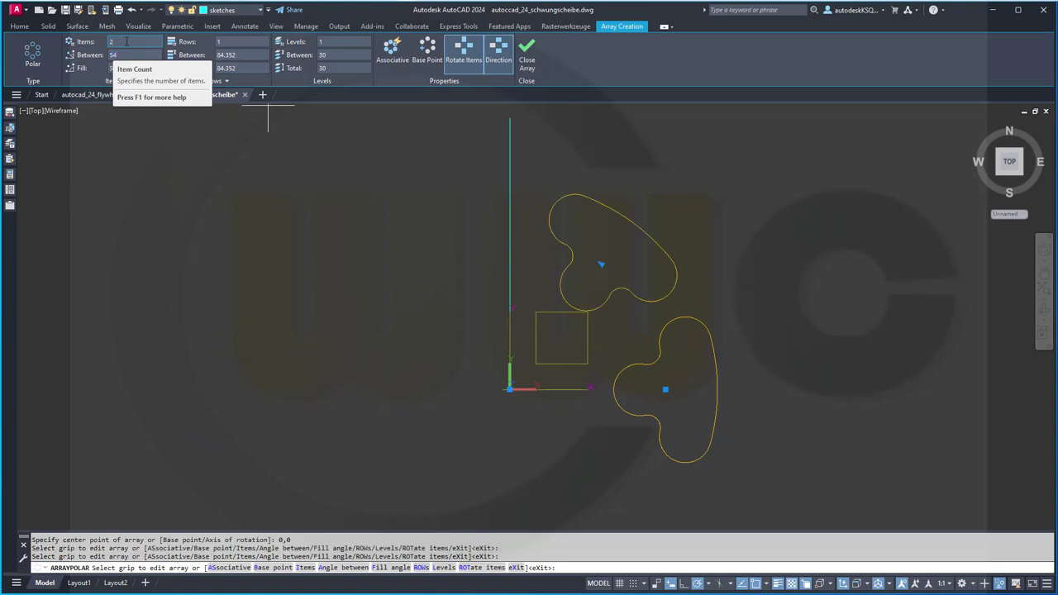
{"action": "left_click", "coordinate": [530, 52]}
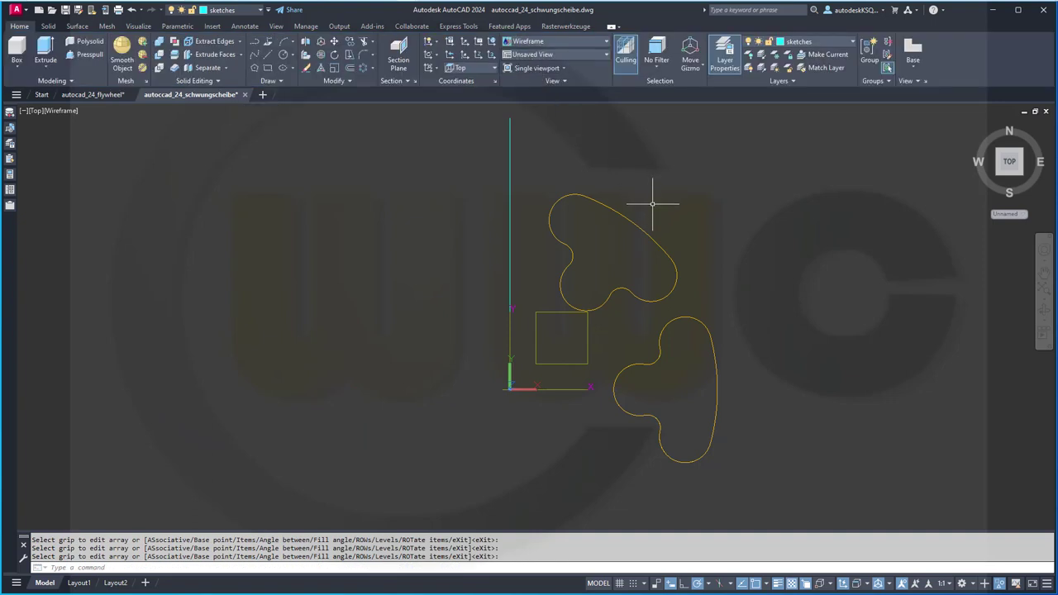
Start a 3D mirror and select both arrayed lobed solids
{"action": "middle_click_drag", "start_coordinate": [702, 237], "coordinate": [496, 152], "text": "shift"}
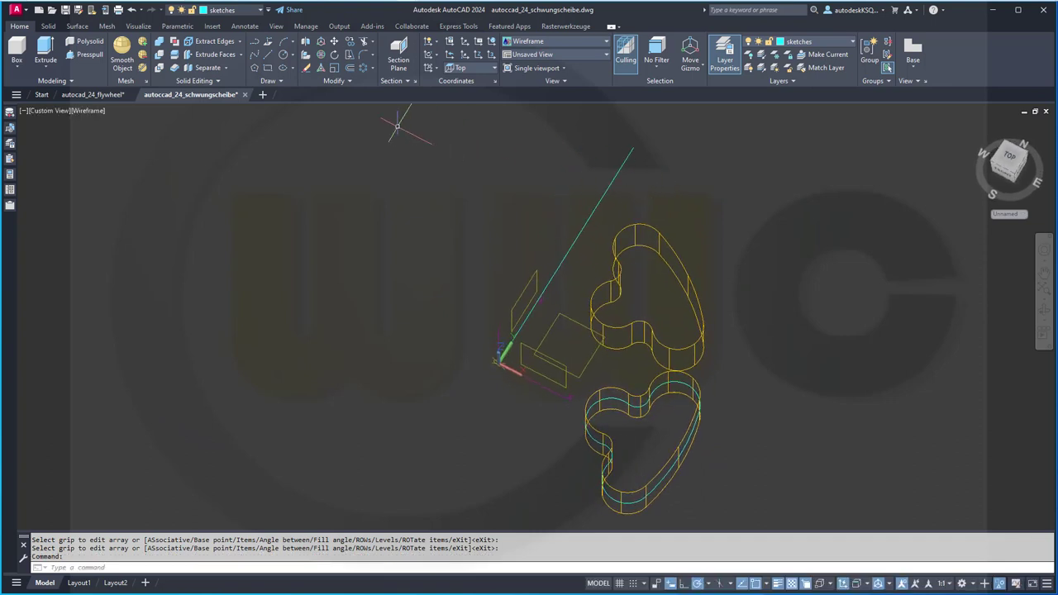
{"action": "left_click", "coordinate": [305, 44]}
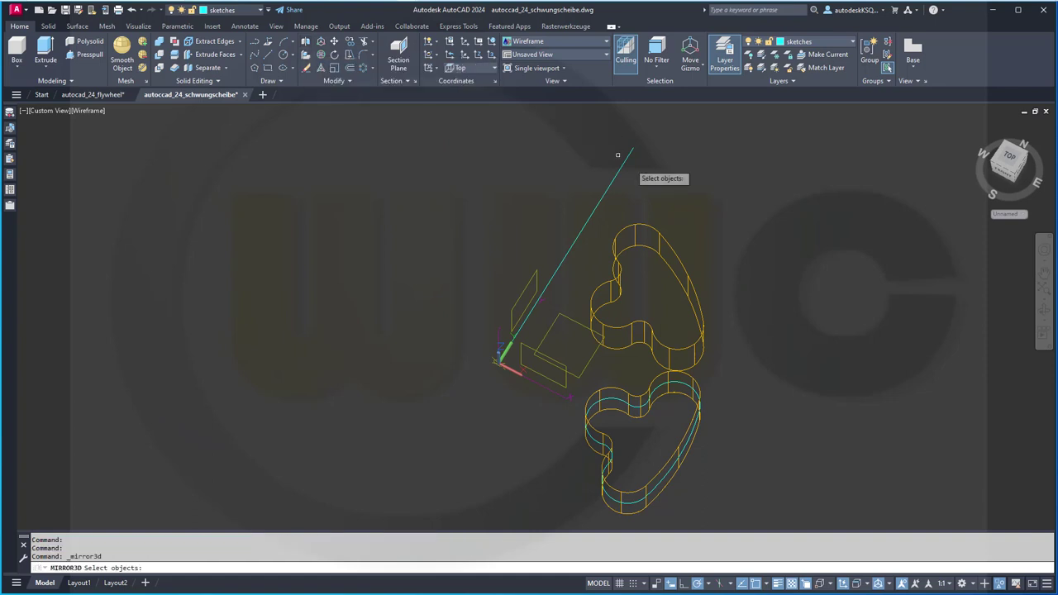
{"action": "left_click", "coordinate": [701, 352]}
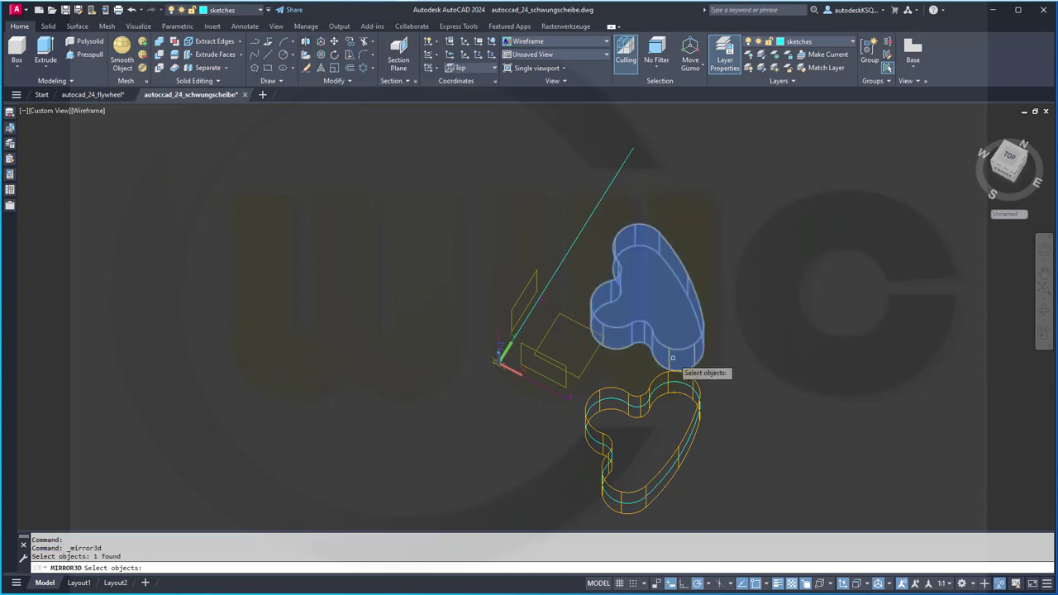
{"action": "left_click", "coordinate": [665, 368]}
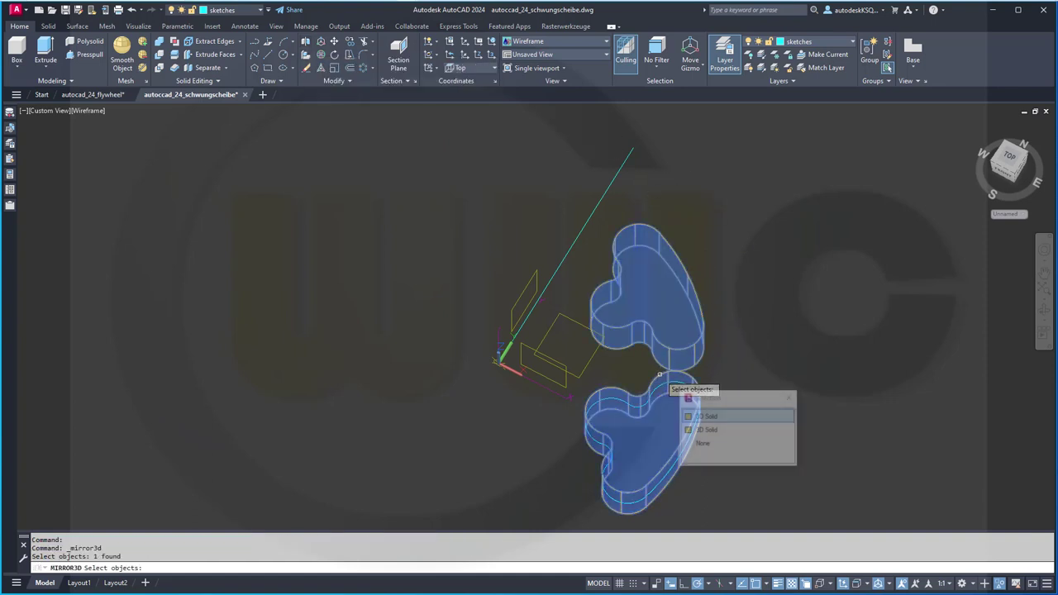
{"action": "left_click", "coordinate": [708, 416]}
{"action": "key", "text": "Return"}
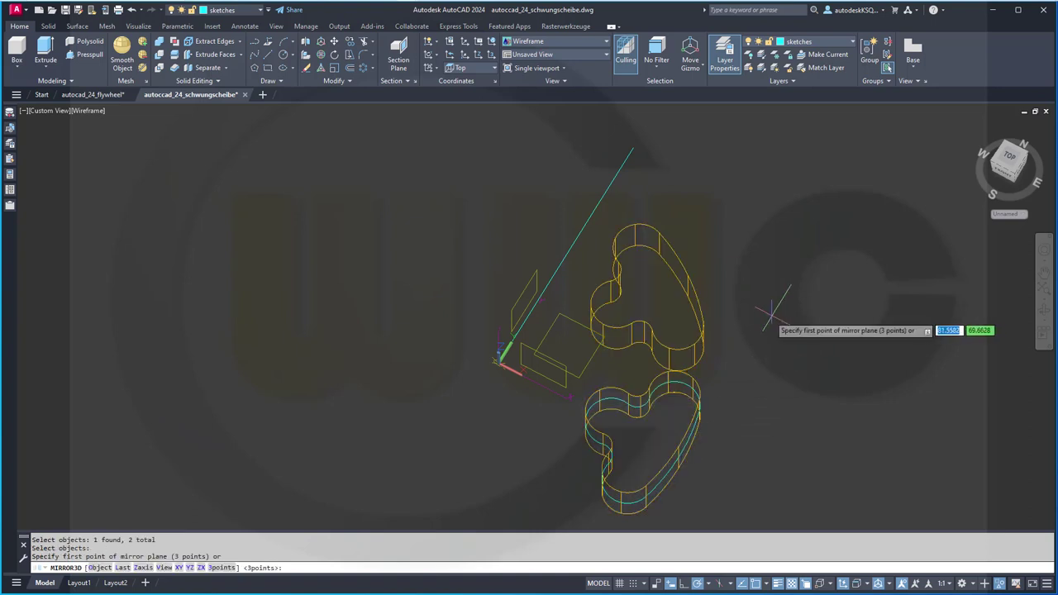
Define the mirror plane with three points and keep the original solids
{"action": "middle_click_drag", "start_coordinate": [777, 306], "coordinate": [664, 241], "text": "shift"}
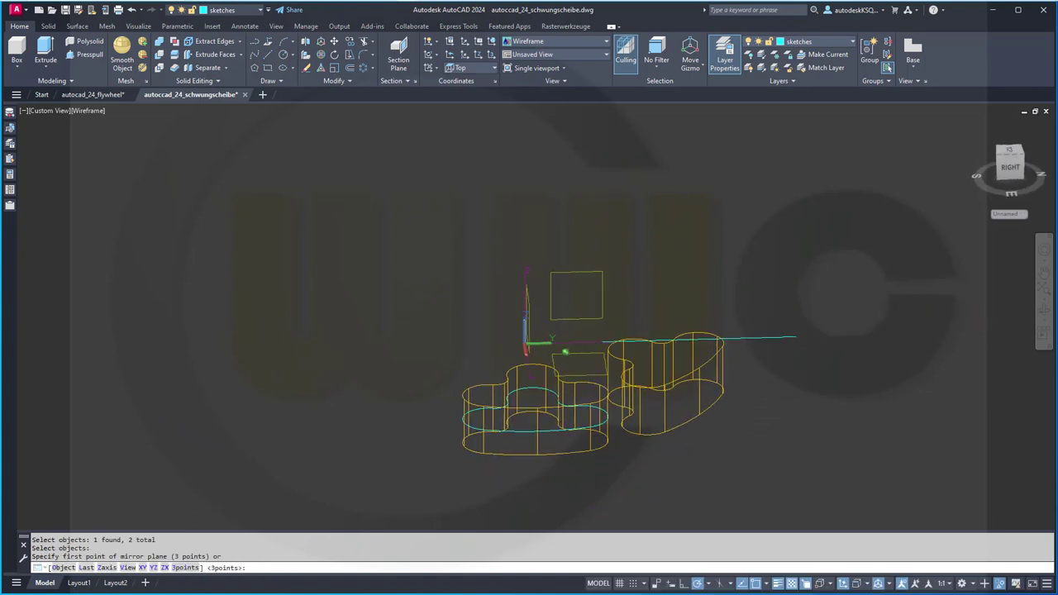
{"action": "left_click", "coordinate": [551, 271]}
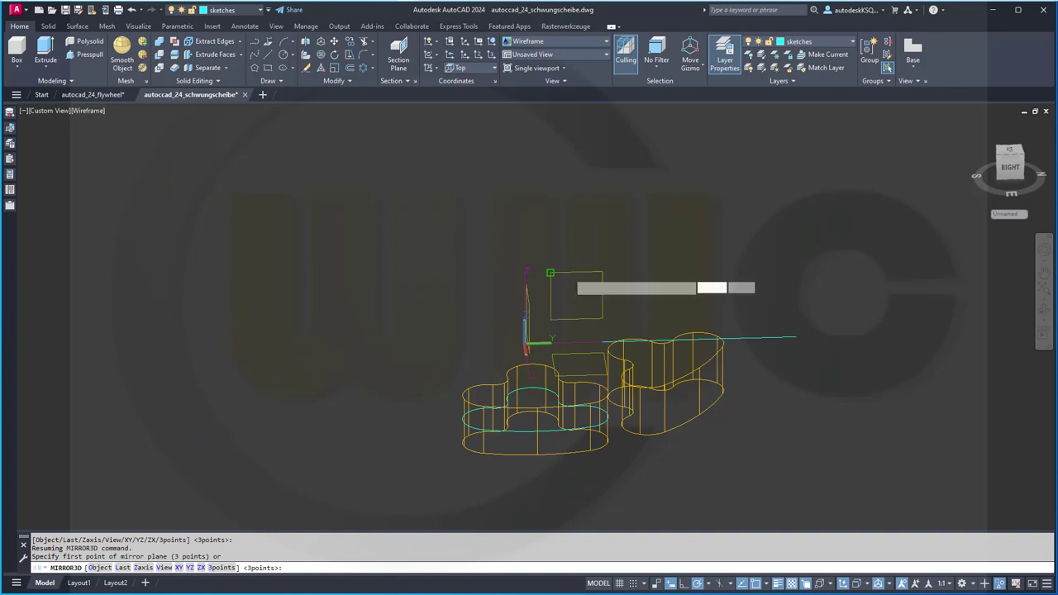
{"action": "left_click", "coordinate": [602, 271]}
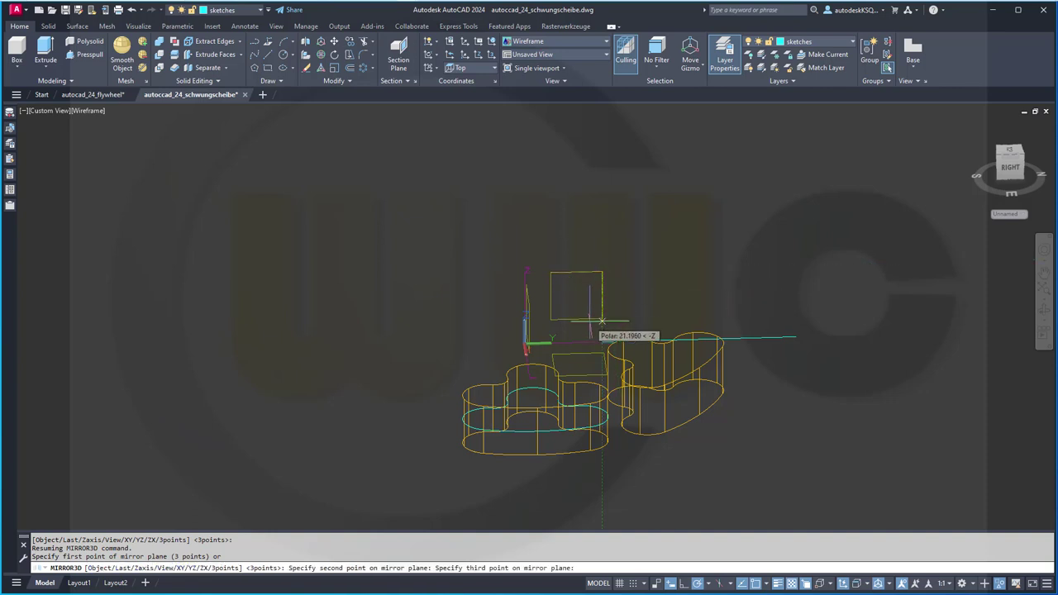
{"action": "scroll", "coordinate": [602, 321], "scroll_direction": "up", "scroll_amount": 2}
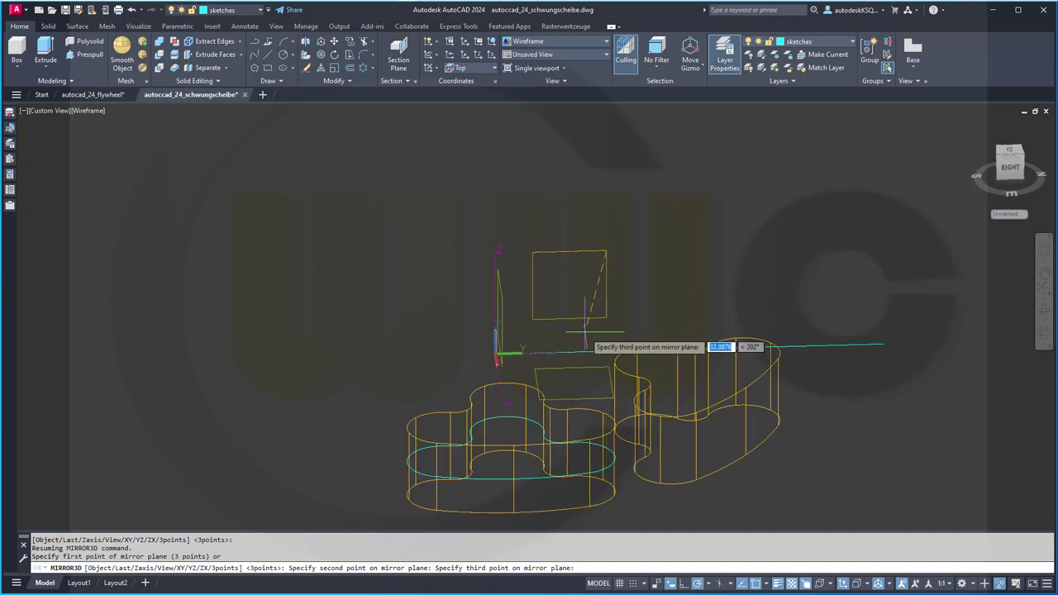
{"action": "left_click", "coordinate": [588, 327]}
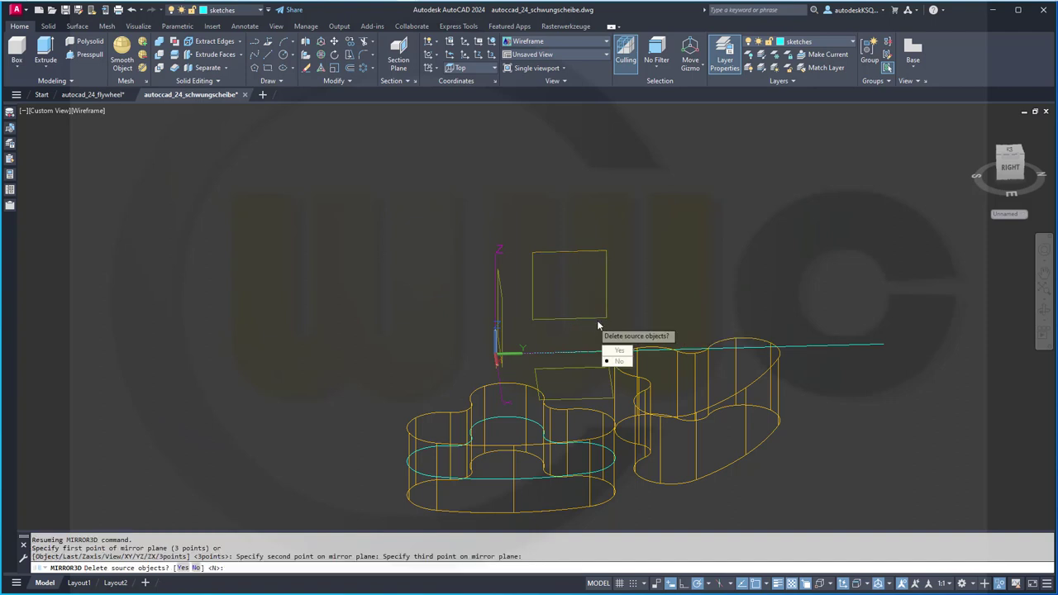
{"action": "left_click", "coordinate": [621, 363]}
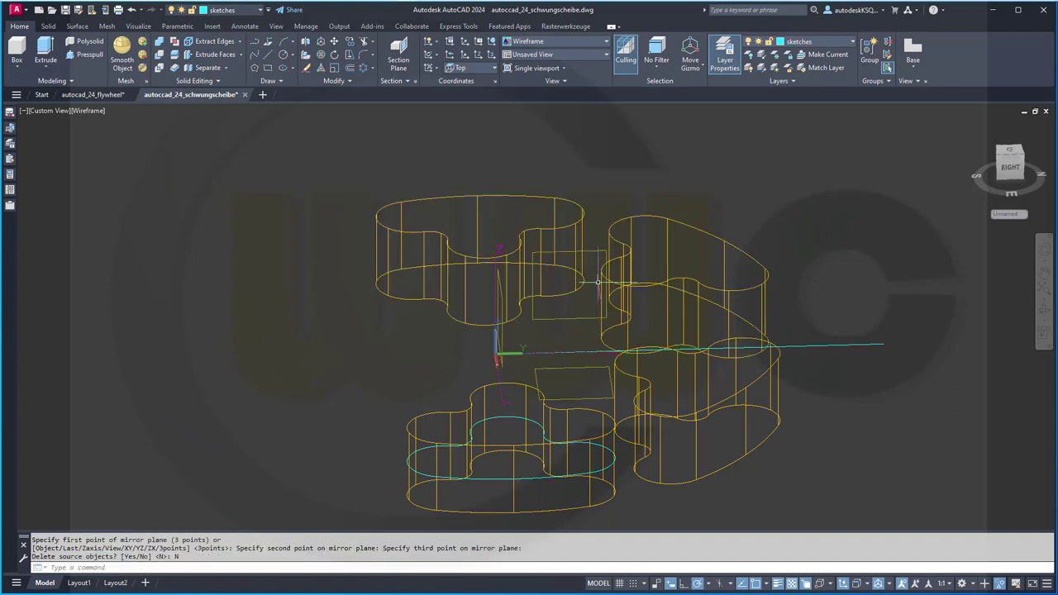
{"action": "middle_click_drag", "start_coordinate": [608, 288], "coordinate": [714, 295], "text": "shift"}
{"action": "scroll", "coordinate": [714, 295], "scroll_direction": "down", "scroll_amount": 2}
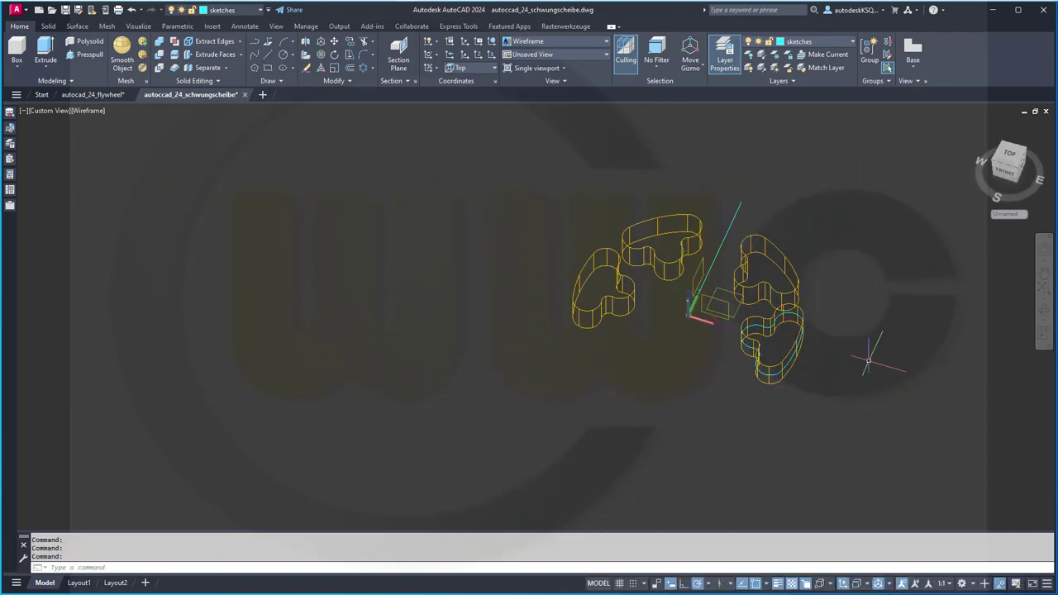
End object isolation, make solid_plus the current layer and turn off the sketches layer
{"action": "left_click", "coordinate": [999, 584]}
{"action": "left_click", "coordinate": [997, 577]}
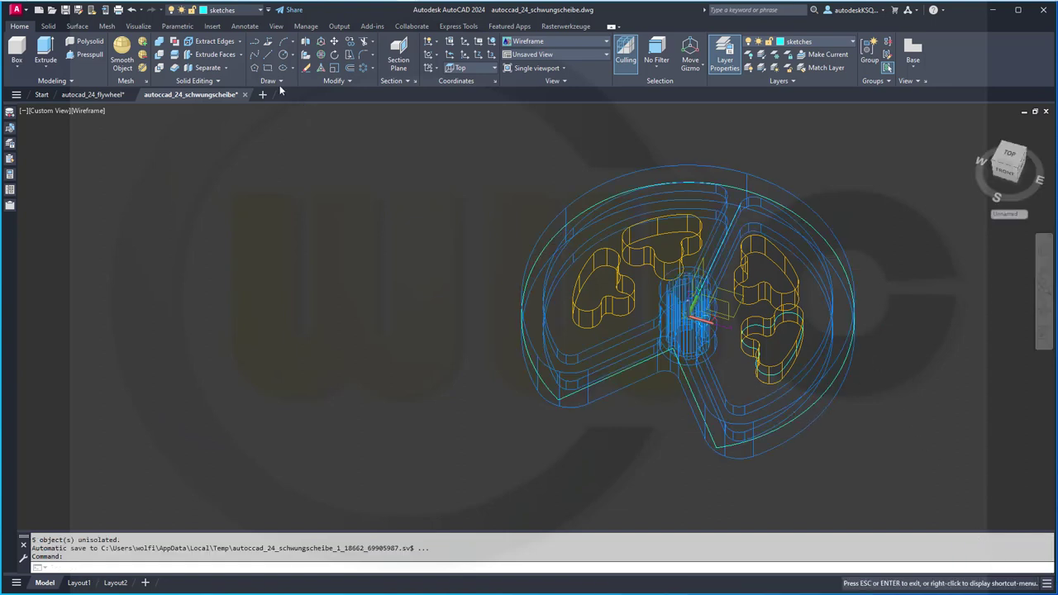
{"action": "left_click", "coordinate": [262, 10]}
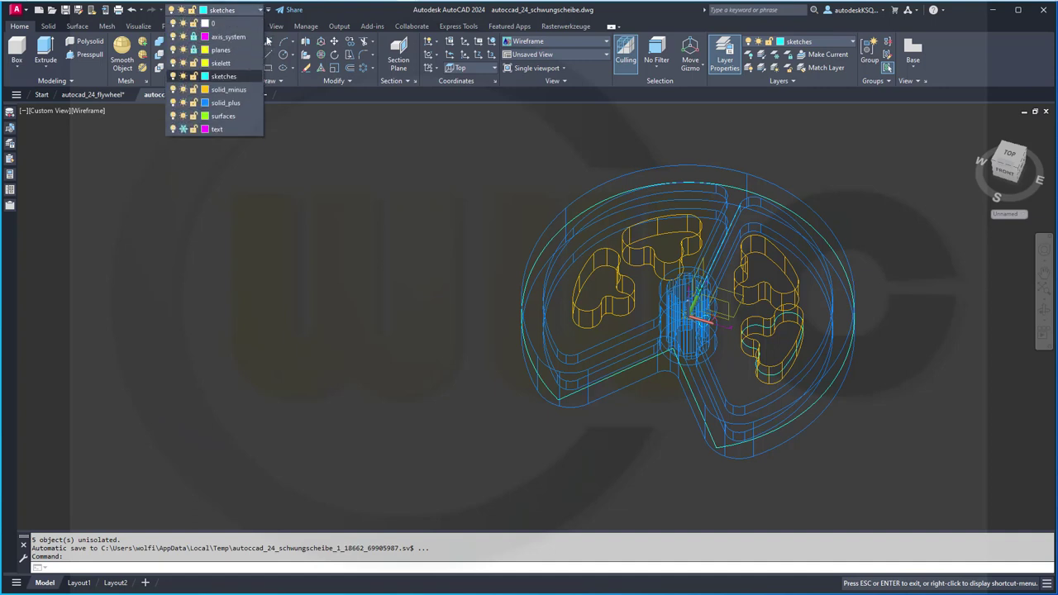
{"action": "left_click", "coordinate": [250, 100]}
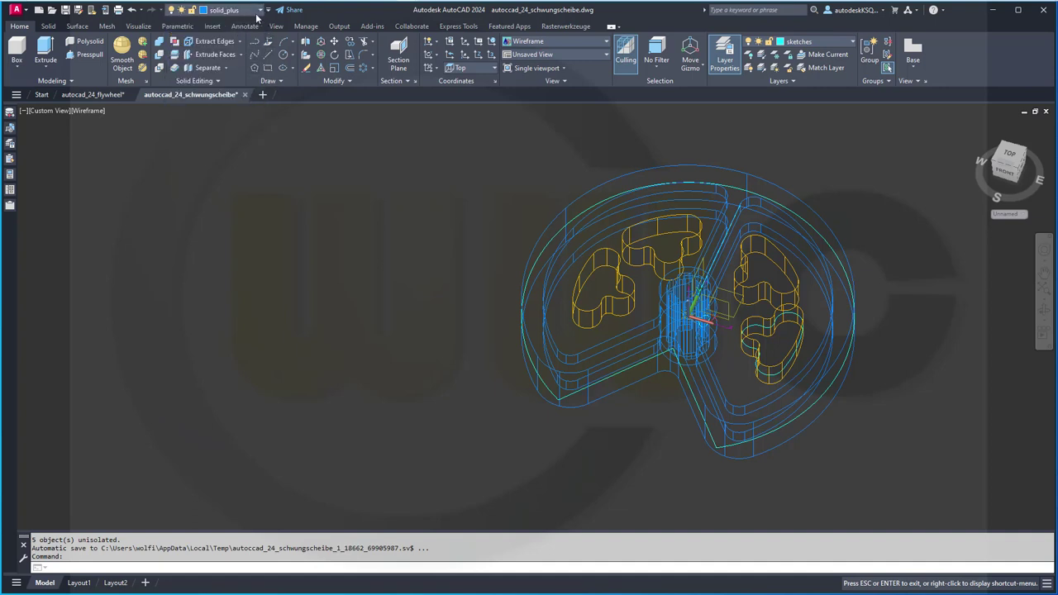
{"action": "left_click", "coordinate": [262, 11]}
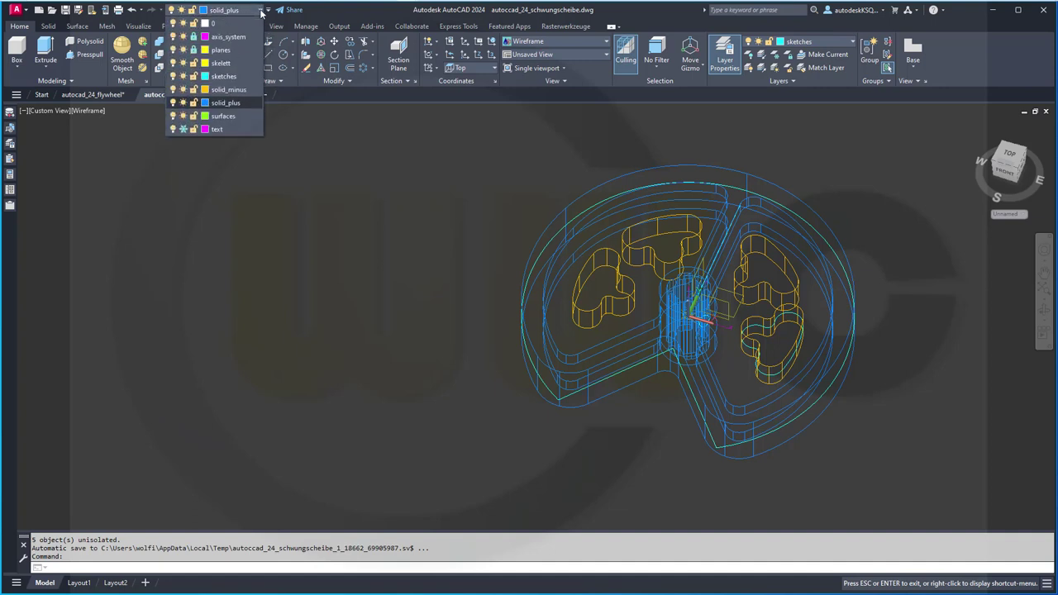
{"action": "left_click", "coordinate": [173, 76]}
{"action": "left_click", "coordinate": [702, 199]}
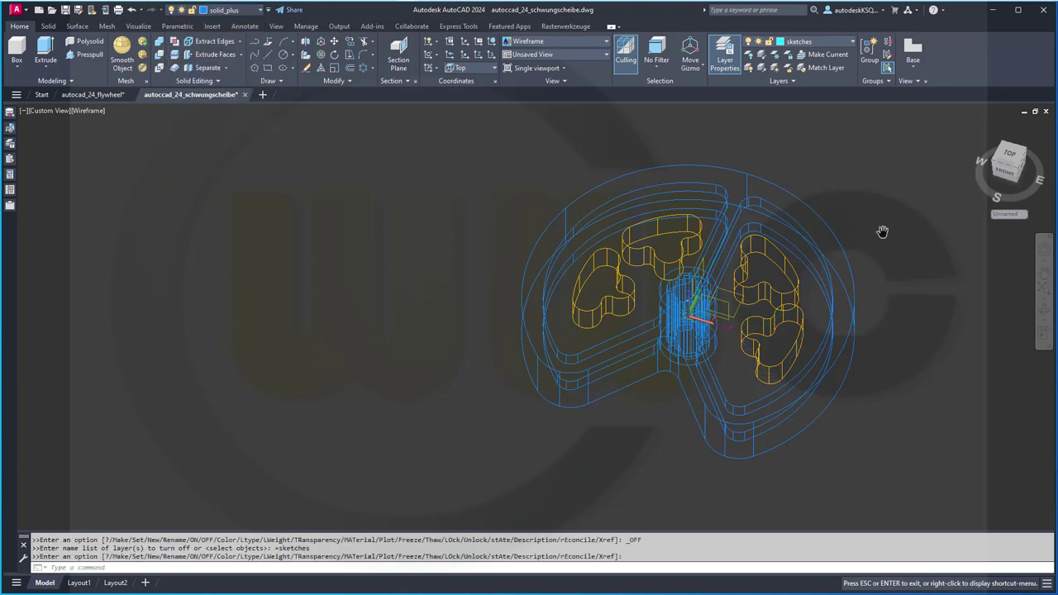
{"action": "middle_click_drag", "start_coordinate": [878, 229], "coordinate": [755, 252]}
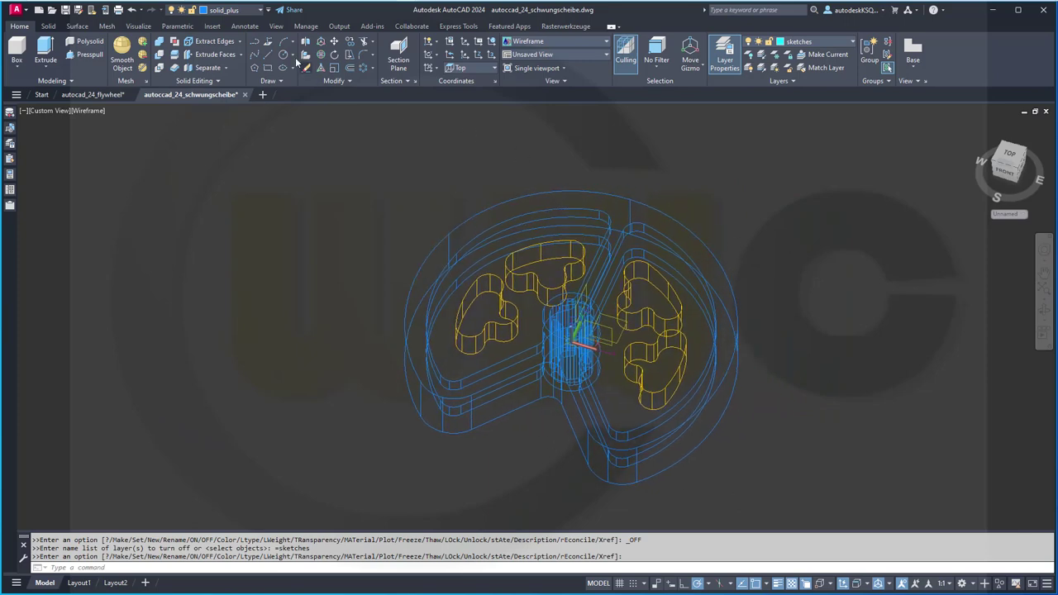
Subtract the lower-right, upper-right, top and left lobed solids from the flywheel body
{"action": "left_click", "coordinate": [159, 53]}
{"action": "left_click", "coordinate": [546, 192]}
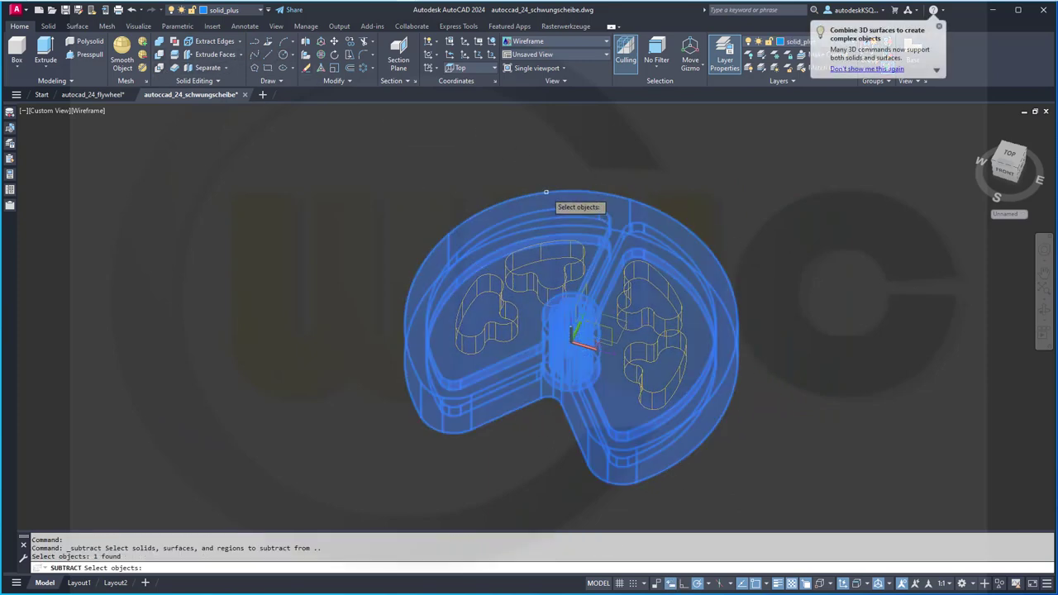
{"action": "key", "text": "Return"}
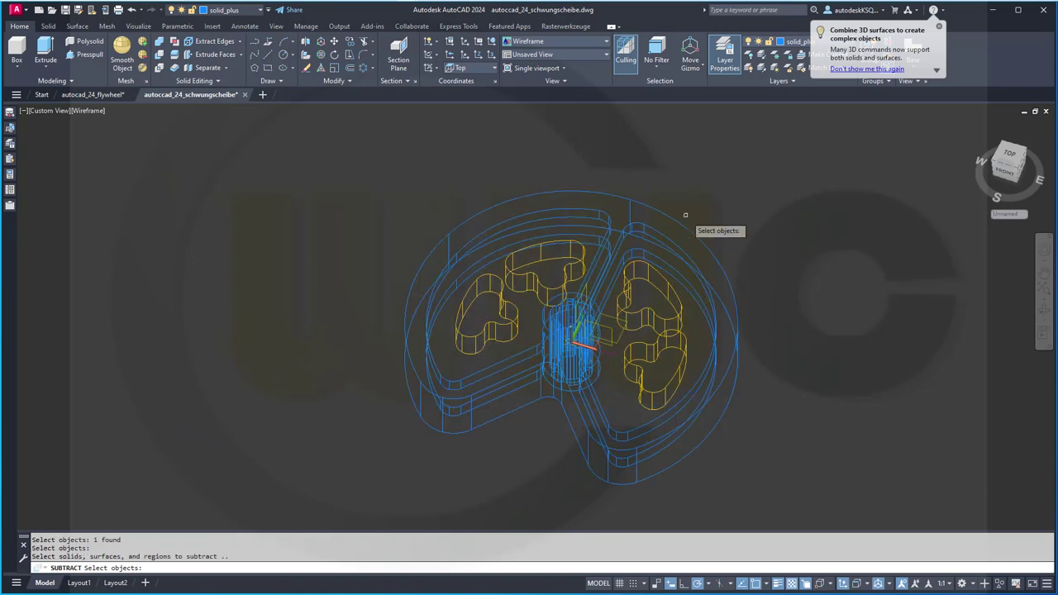
{"action": "left_click", "coordinate": [652, 341]}
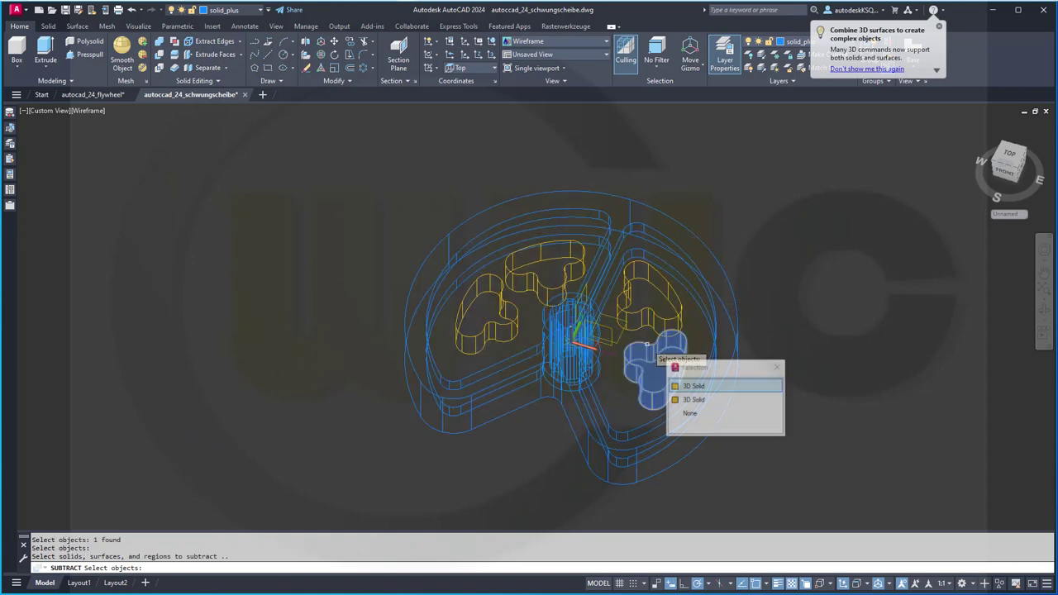
{"action": "left_click", "coordinate": [695, 387]}
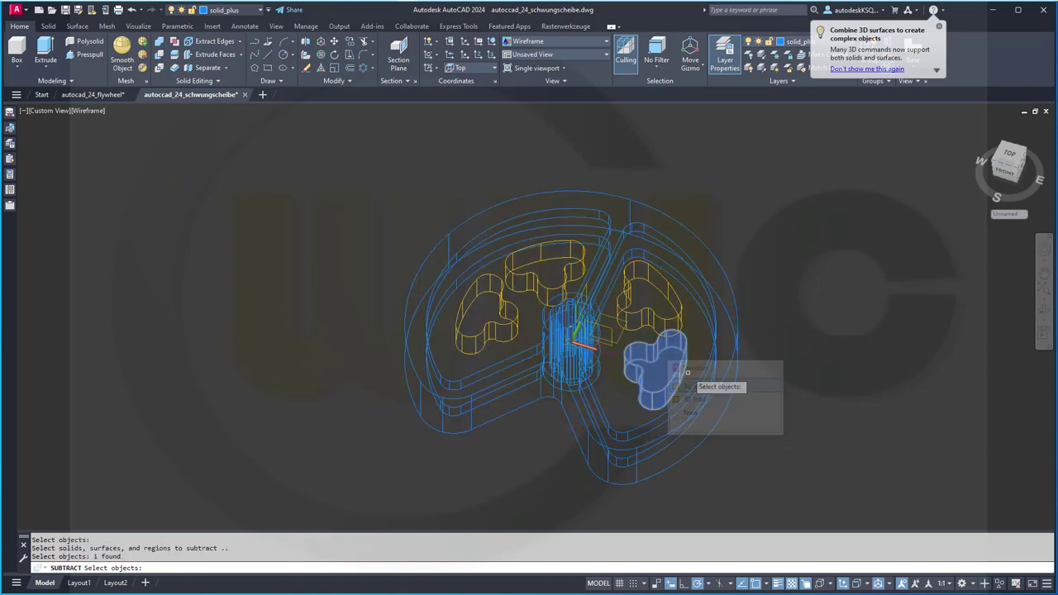
{"action": "left_click", "coordinate": [644, 310]}
{"action": "left_click", "coordinate": [565, 273]}
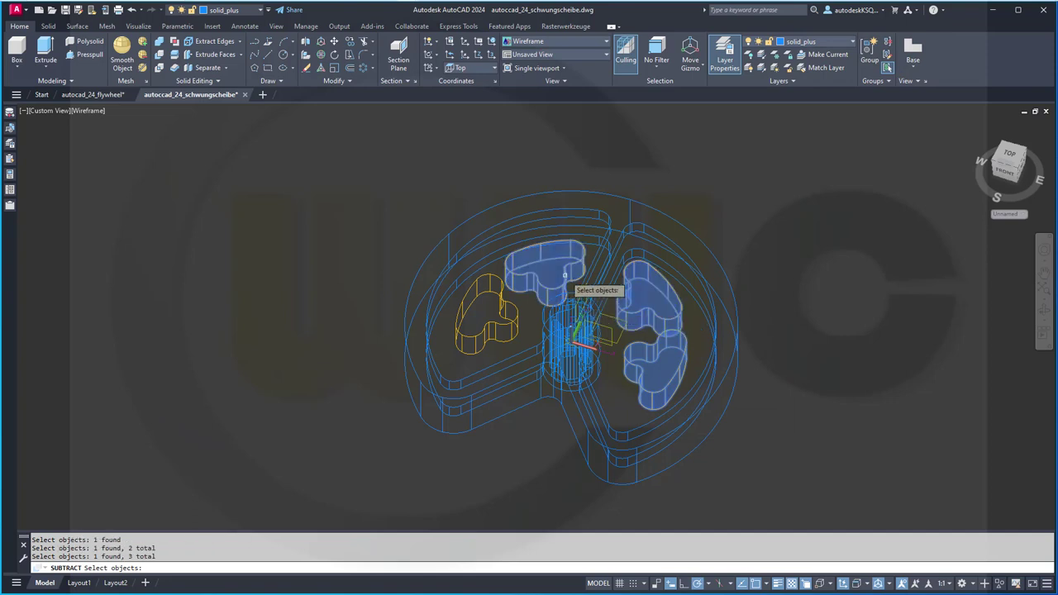
{"action": "left_click", "coordinate": [516, 308]}
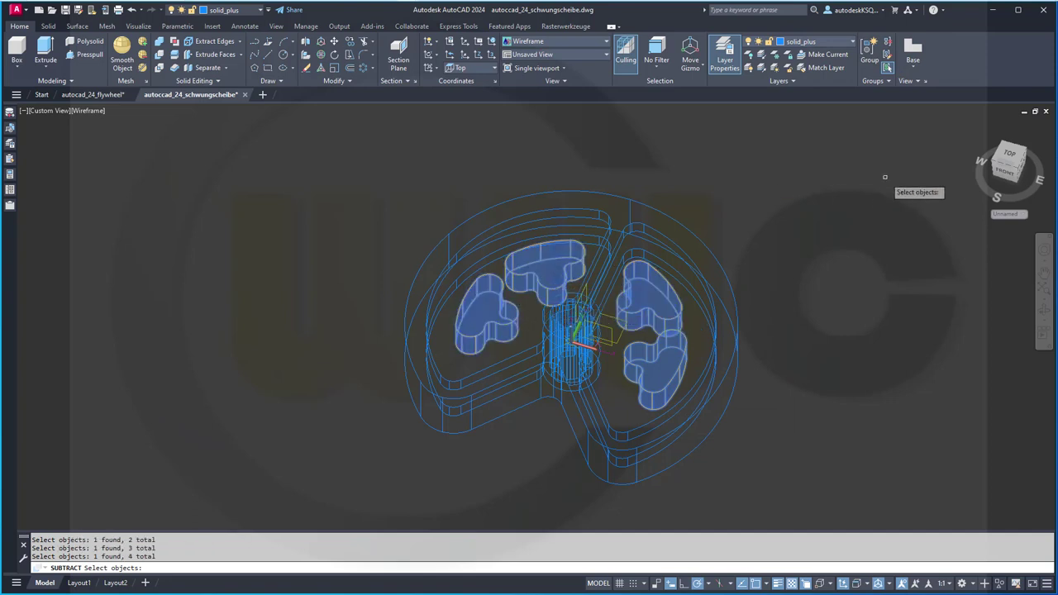
{"action": "key", "text": "Return"}
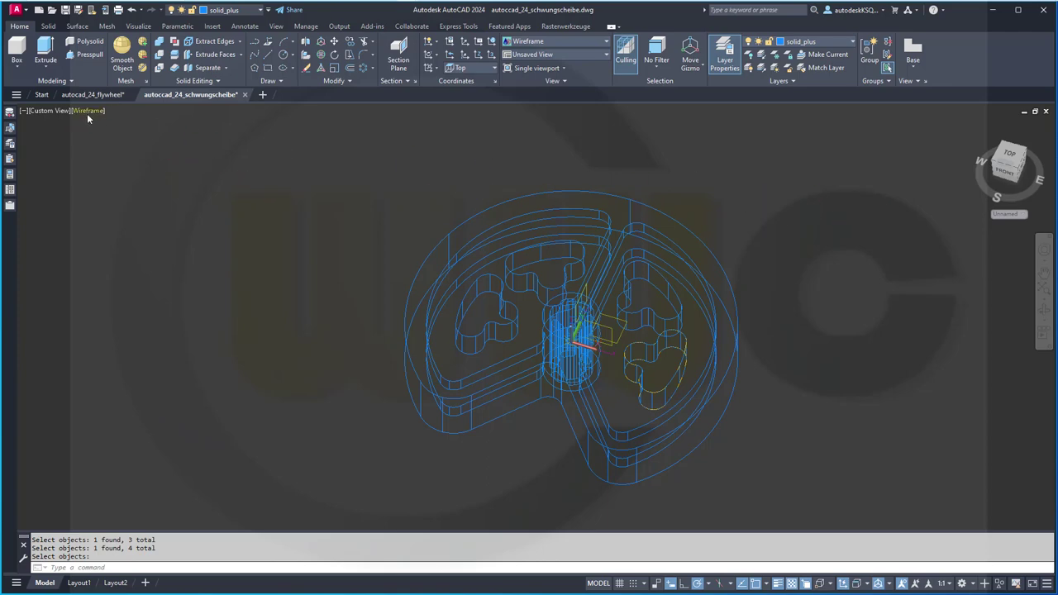
Switch to Shaded with edges, delete the leftover tan solid and orbit to view the cut-outs
{"action": "left_click", "coordinate": [92, 112]}
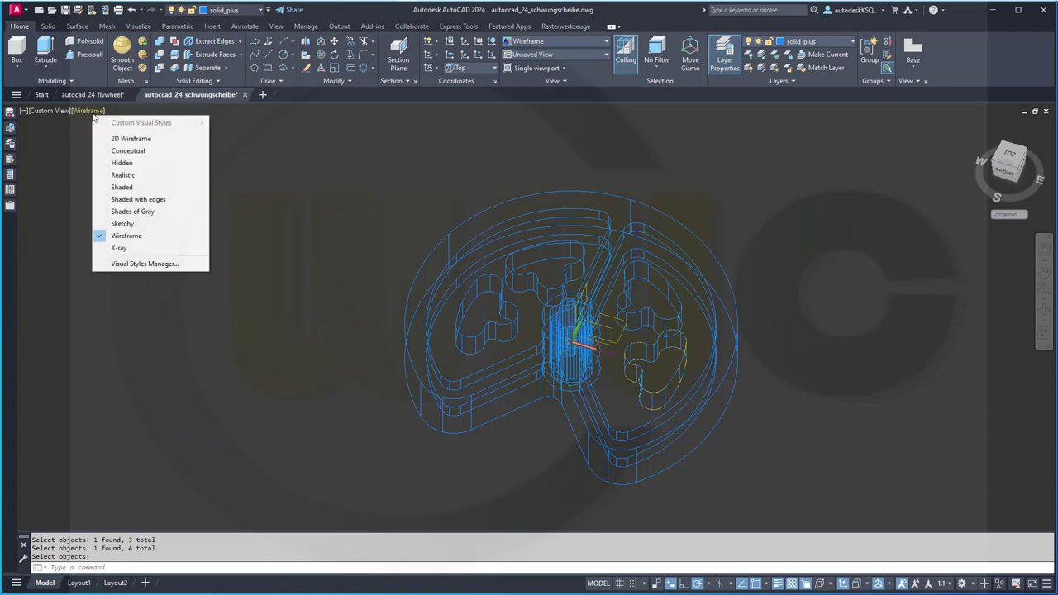
{"action": "left_click", "coordinate": [147, 199]}
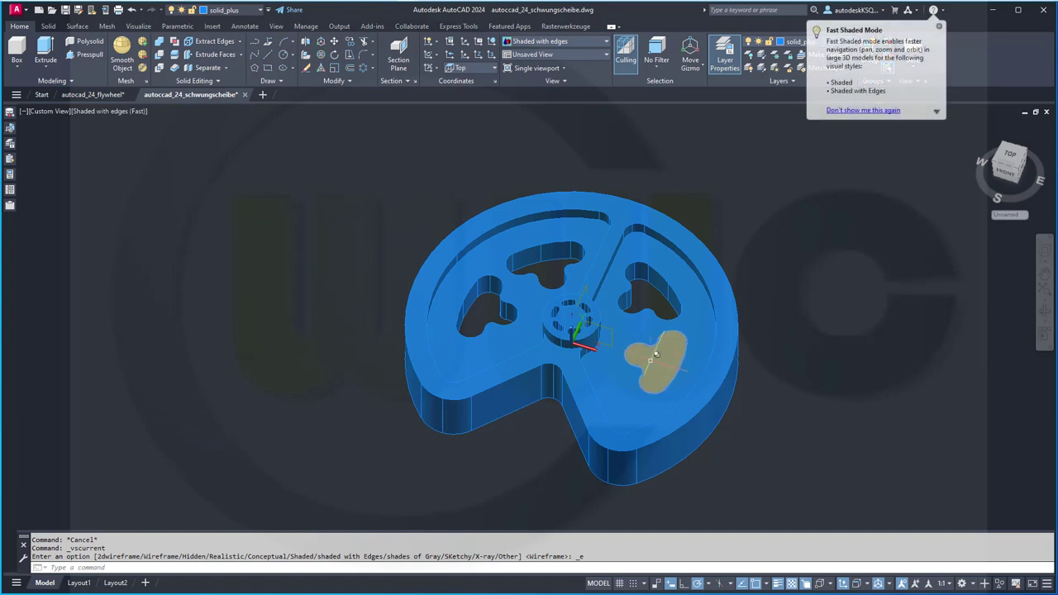
{"action": "left_click", "coordinate": [666, 357]}
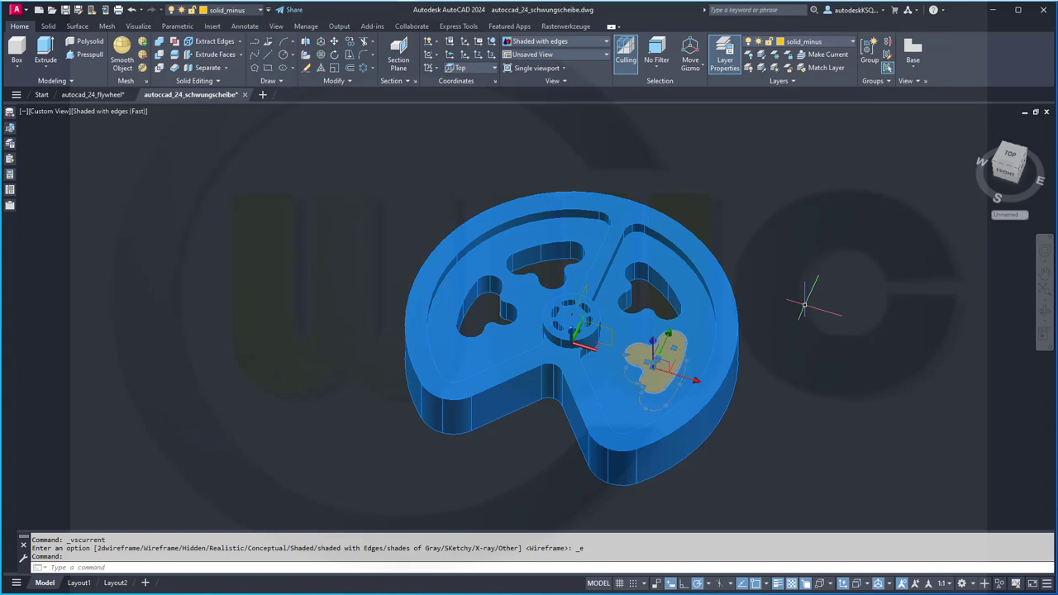
{"action": "key", "text": "Delete"}
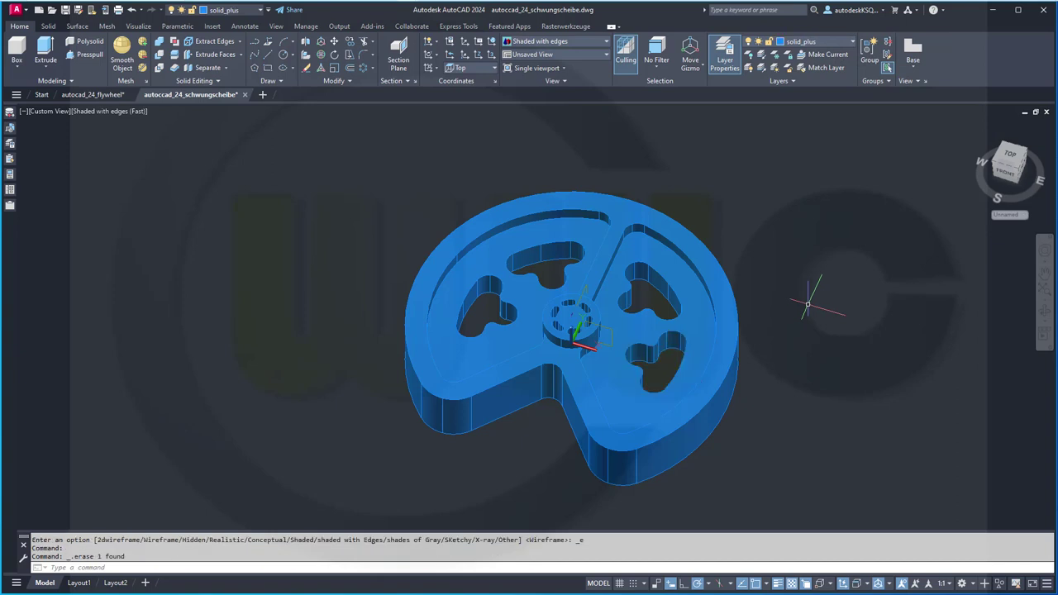
{"action": "mouse_move", "coordinate": [757, 371]}
{"action": "middle_mouse_down", "text": "shift"}
{"action": "mouse_move", "coordinate": [752, 331]}
{"action": "mouse_move", "coordinate": [736, 350]}
{"action": "mouse_move", "coordinate": [742, 391]}
{"action": "mouse_move", "coordinate": [758, 386]}
{"action": "mouse_move", "coordinate": [751, 326]}
{"action": "mouse_move", "coordinate": [758, 368]}
{"action": "middle_mouse_up", "text": "shift"}
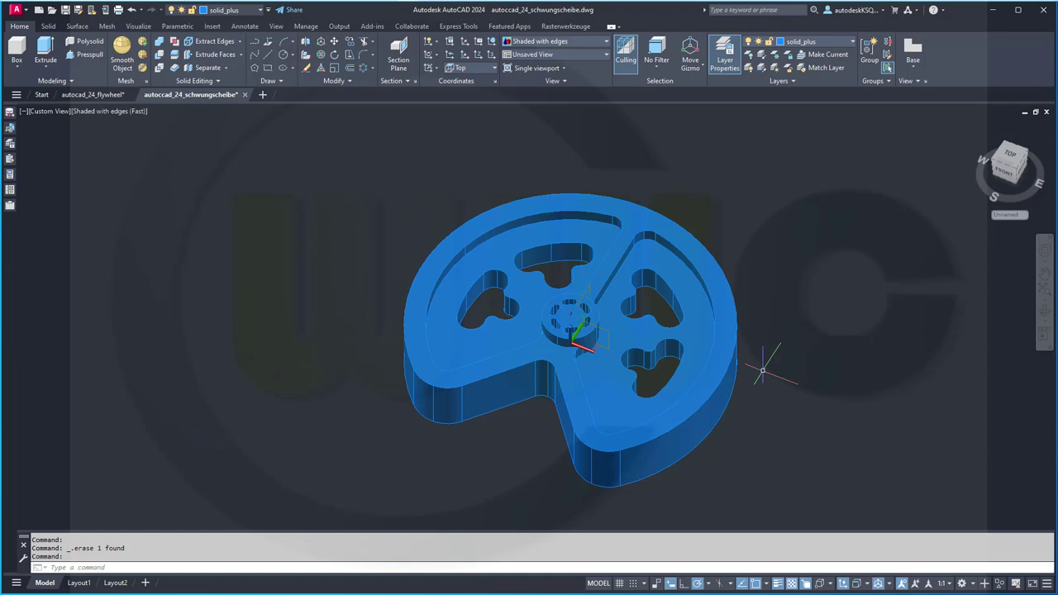